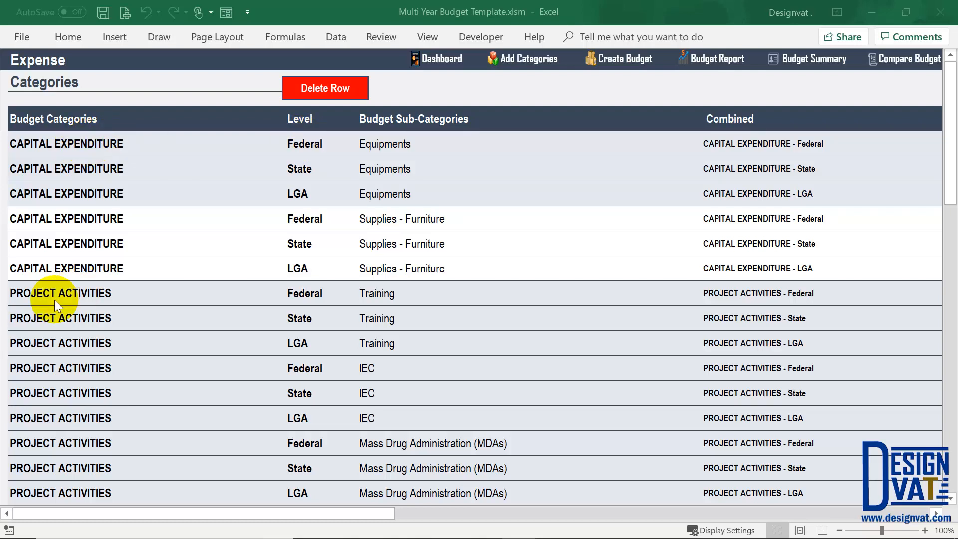
# Step: Review the listed budget categories with their levels and sub-categories through to the end of the expense category table
pyautogui.click(69, 300)
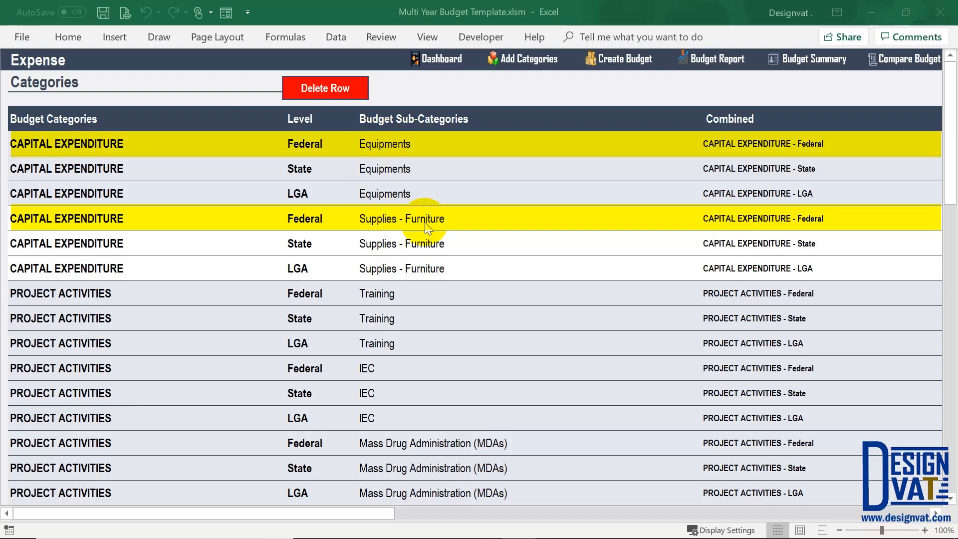
pyautogui.click(69, 292)
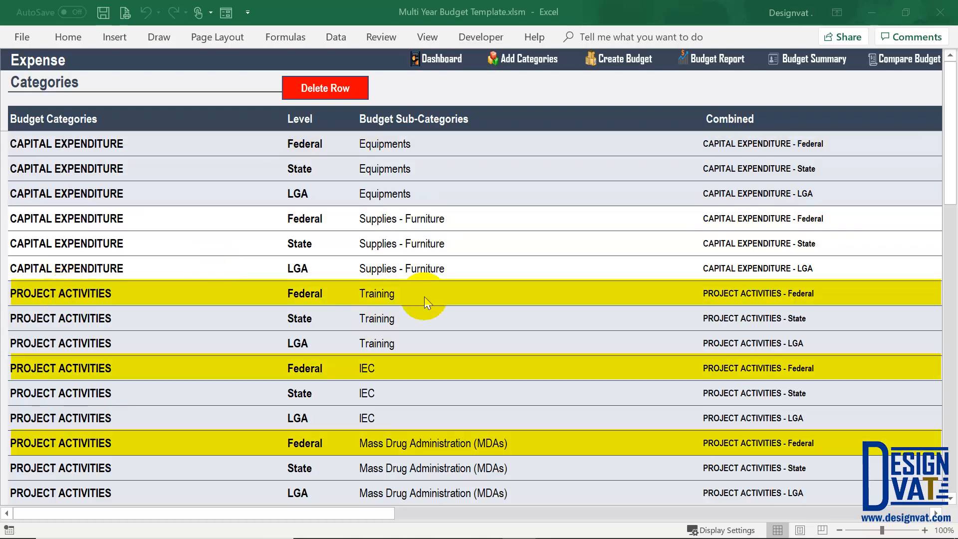
pyautogui.click(403, 451)
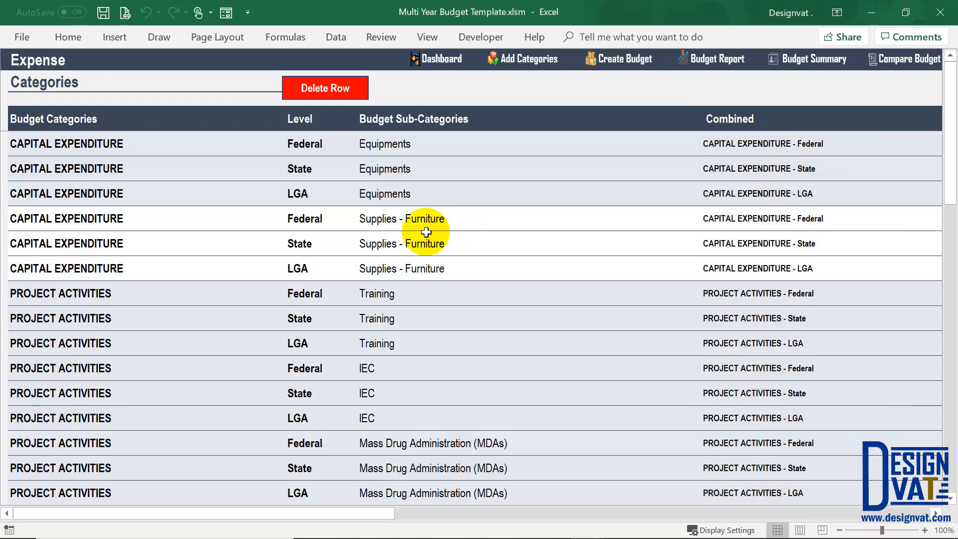
pyautogui.scroll(-2, 425, 231)
pyautogui.scroll(-5, 425, 231)
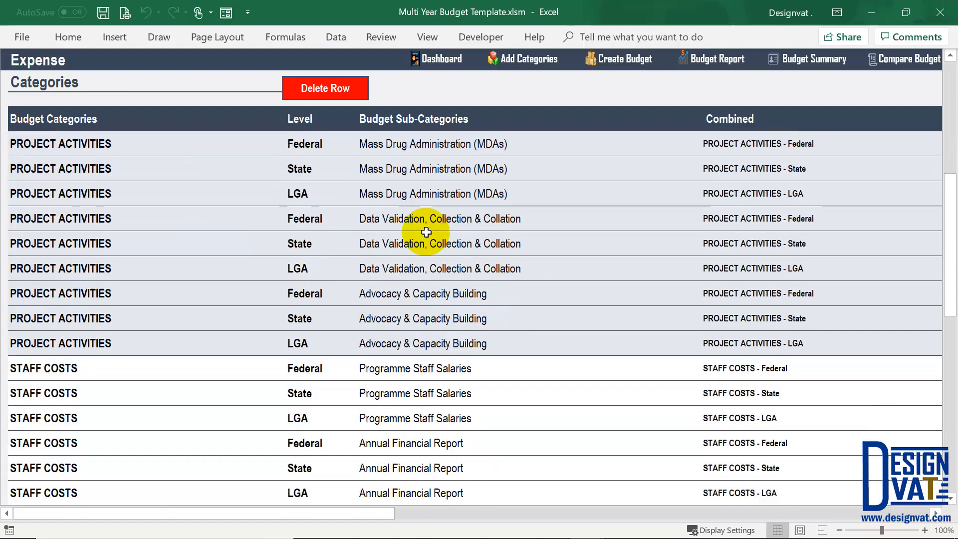
pyautogui.scroll(-4, 370, 293)
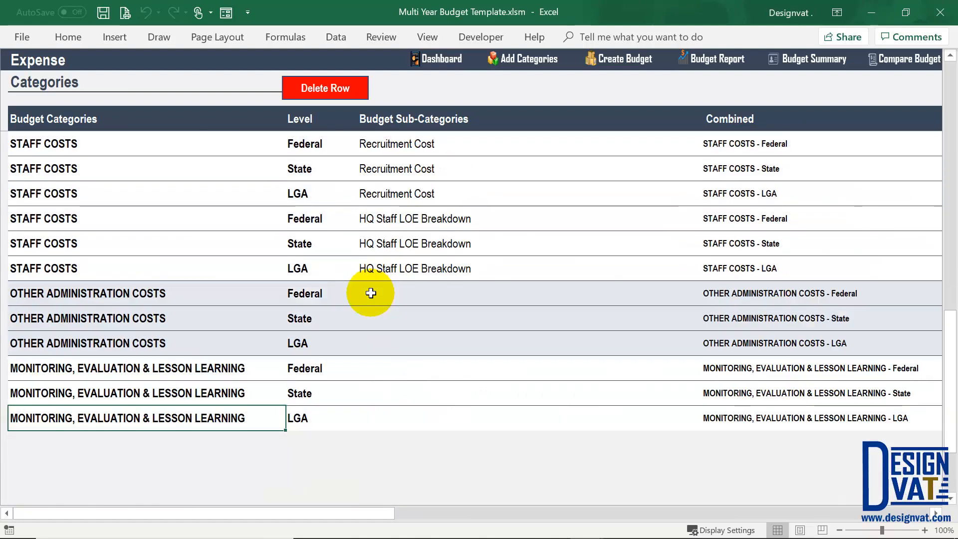
pyautogui.scroll(1, 56, 349)
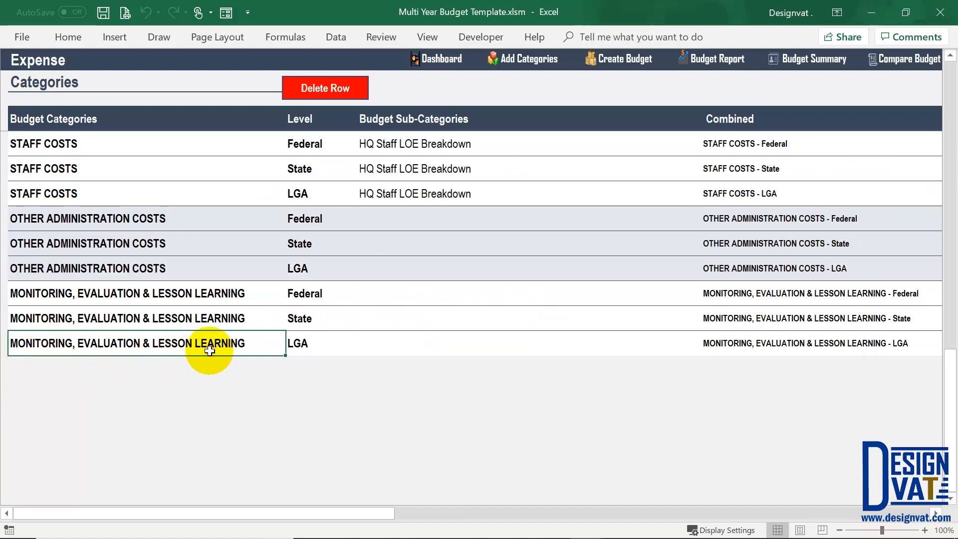
# Step: Add the budget category "Stationaries" in the first empty row below the Monitoring, Evaluation & Lesson Learning rows
pyautogui.click(96, 367)
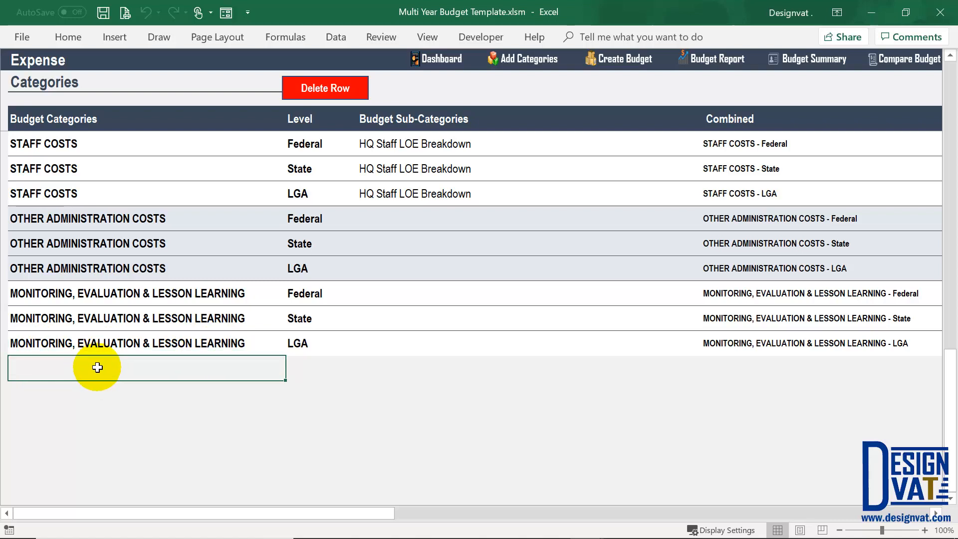
pyautogui.doubleClick(65, 372)
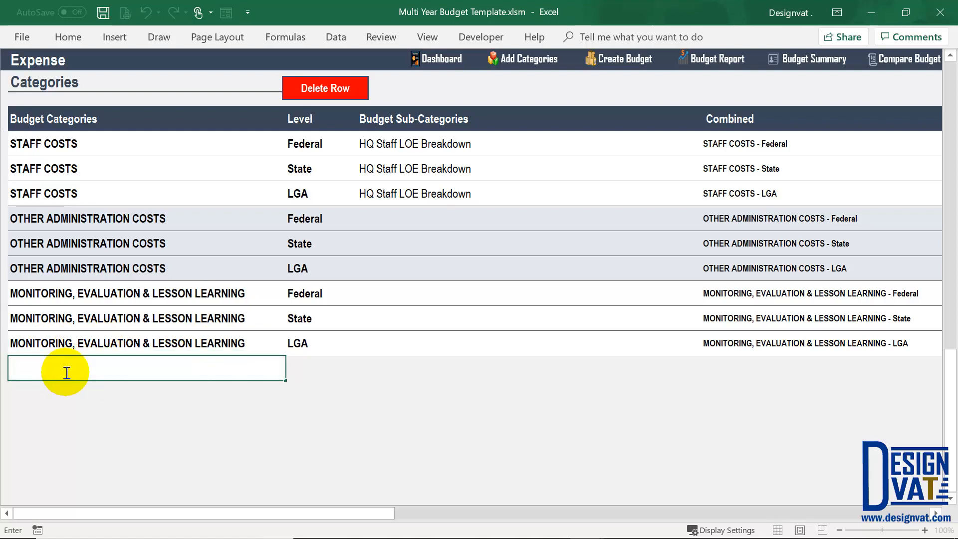
pyautogui.write('Stationaries')
pyautogui.press('Tab')
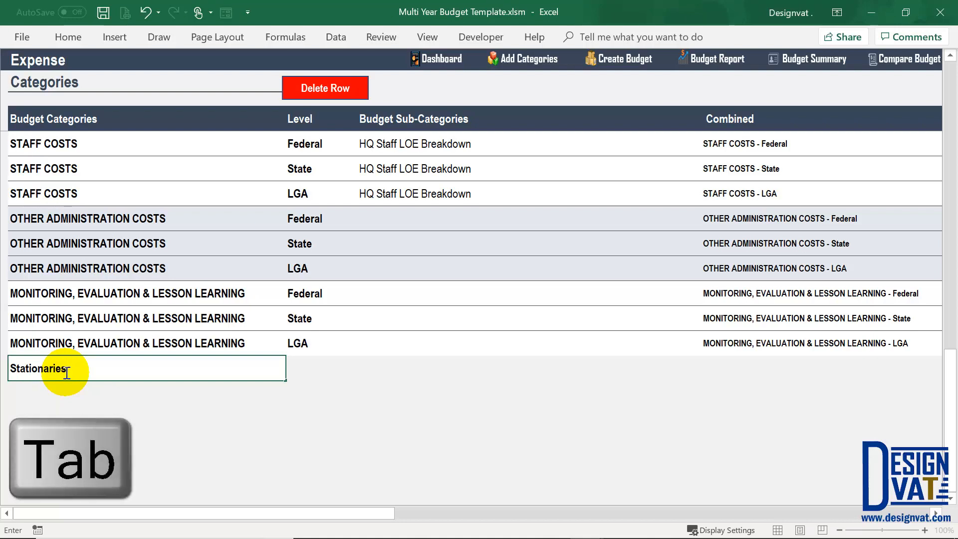
pyautogui.click(303, 361)
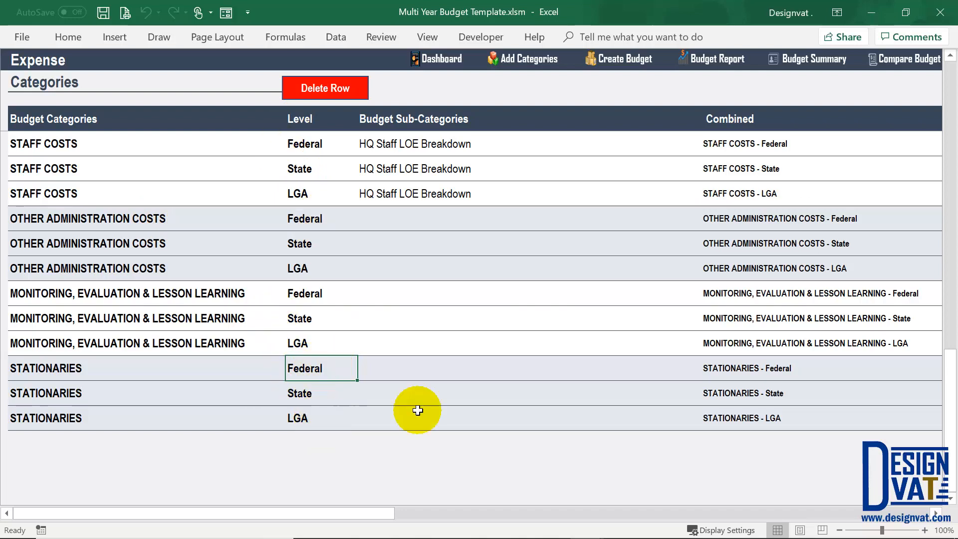
# Step: Examine the combined labels of the Stationaries rows and compare how the Monitoring and Staff Costs categories use levels and sub-categories
pyautogui.click(776, 373)
pyautogui.keyDown('shift'); pyautogui.click(774, 418); pyautogui.keyUp('shift')
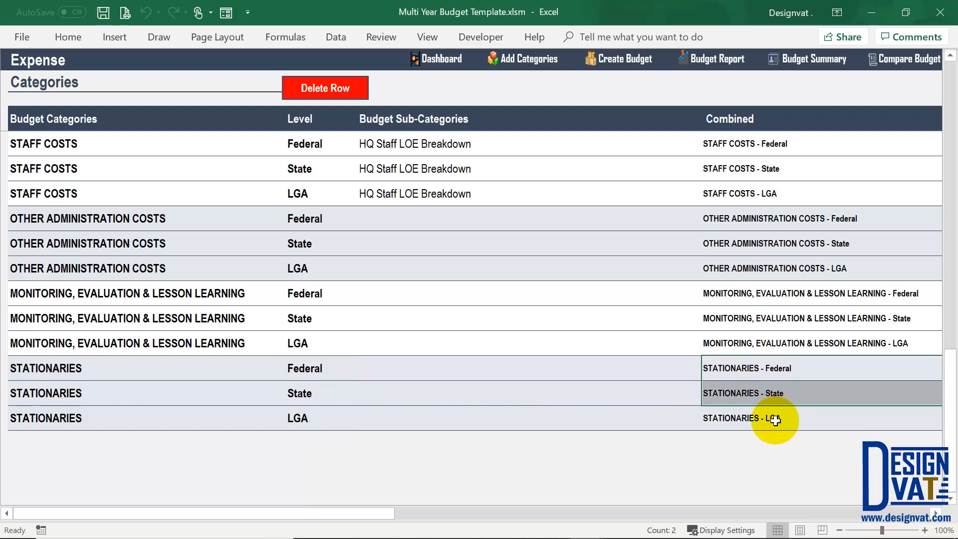
pyautogui.click(125, 370)
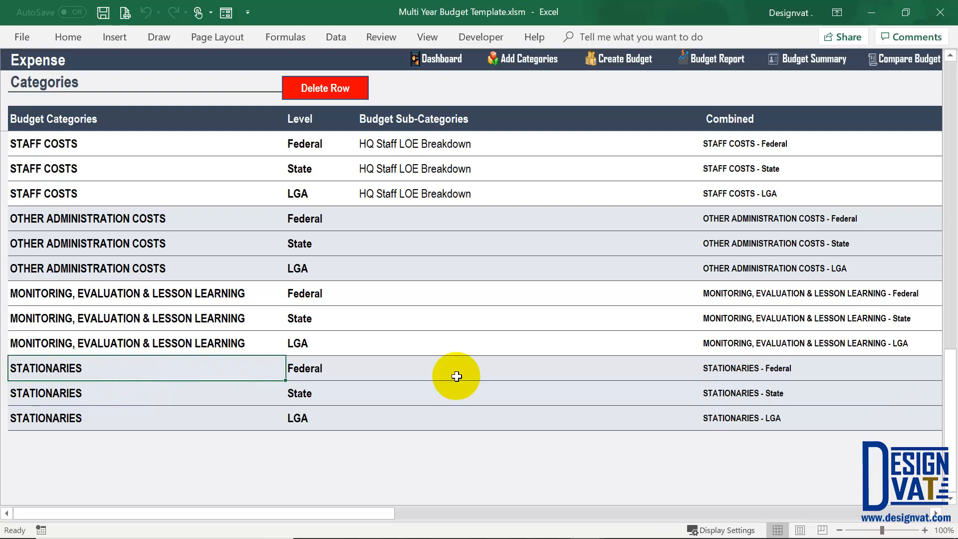
pyautogui.click(500, 372)
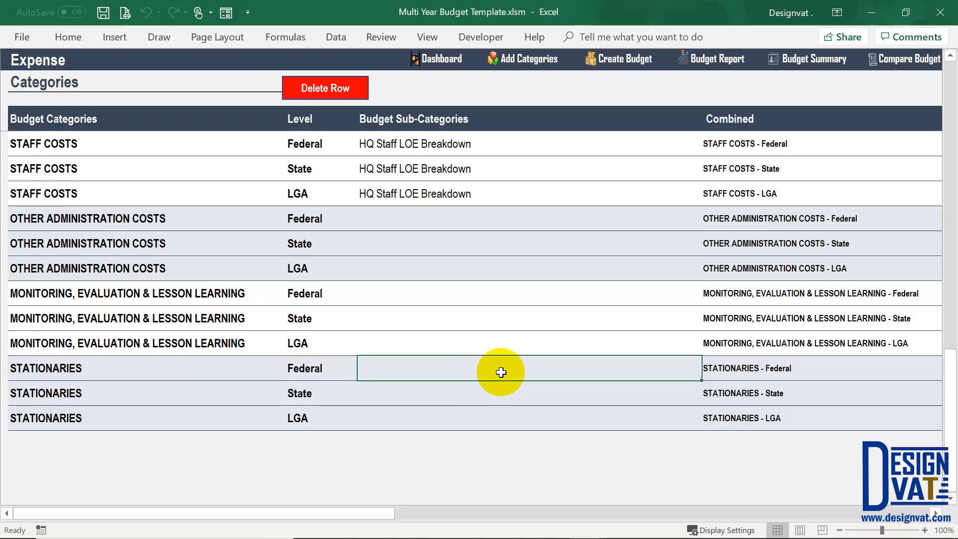
pyautogui.click(195, 292)
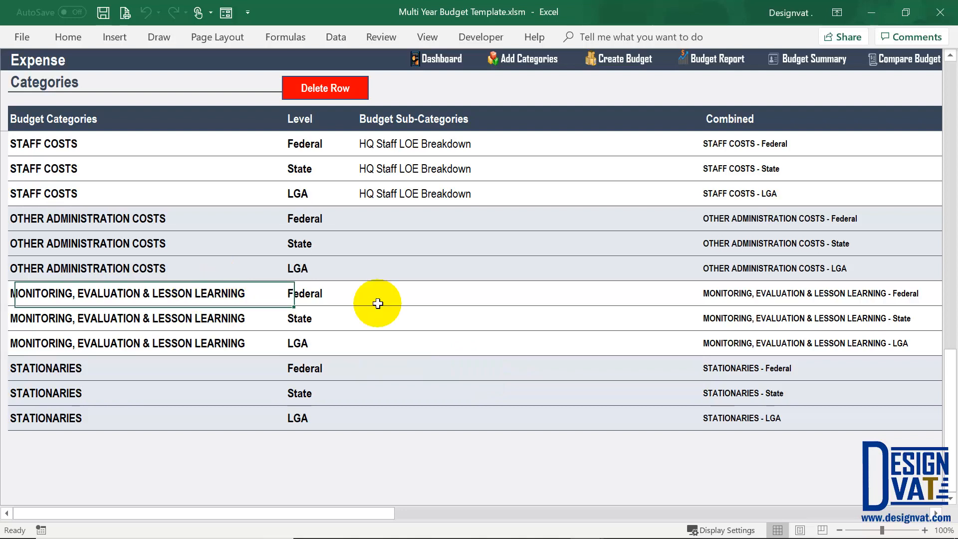
pyautogui.moveTo(252, 295); pyautogui.dragTo(230, 345)
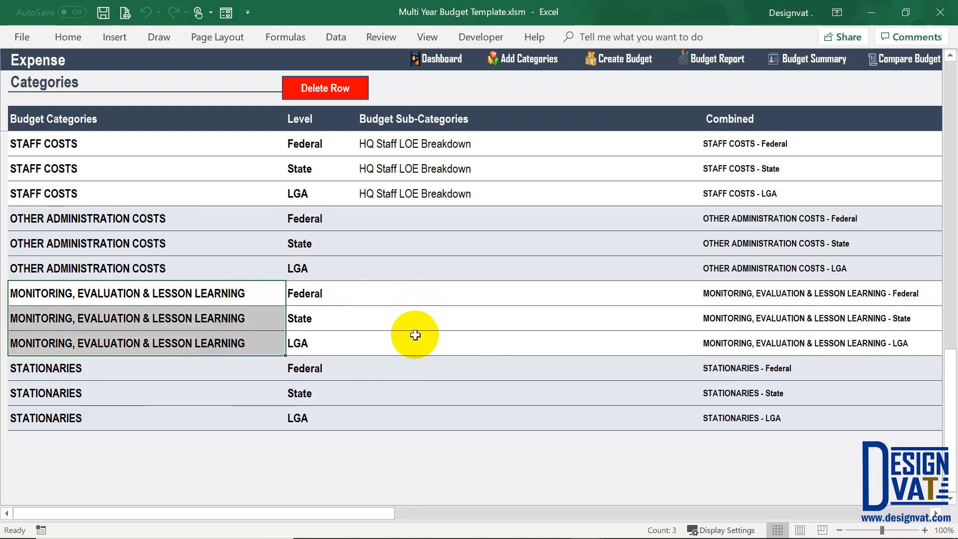
pyautogui.click(87, 146)
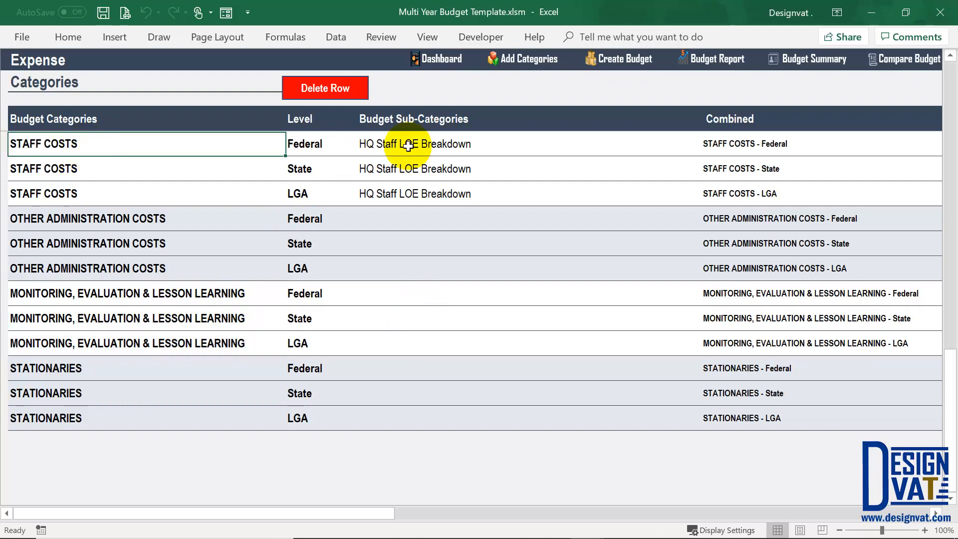
pyautogui.scroll(3, 403, 176)
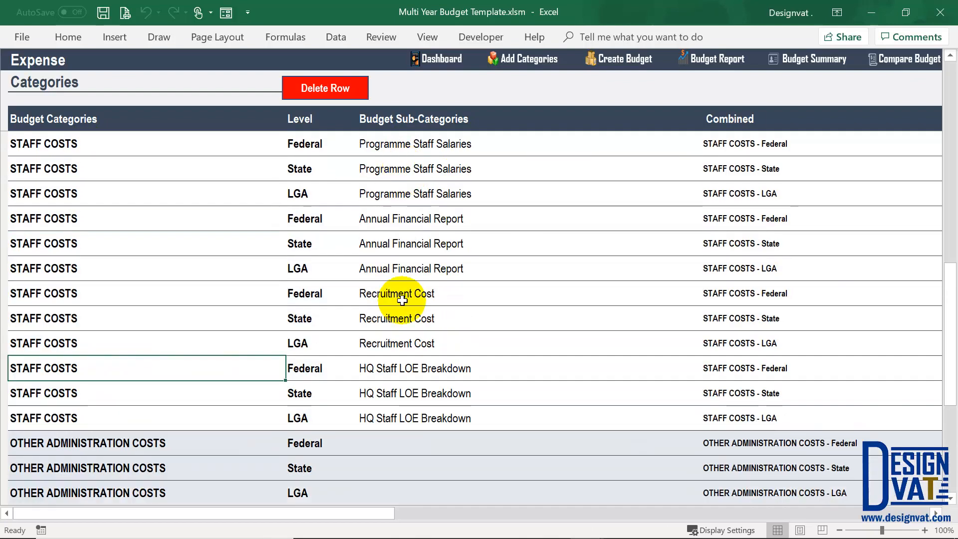
pyautogui.scroll(-1, 403, 331)
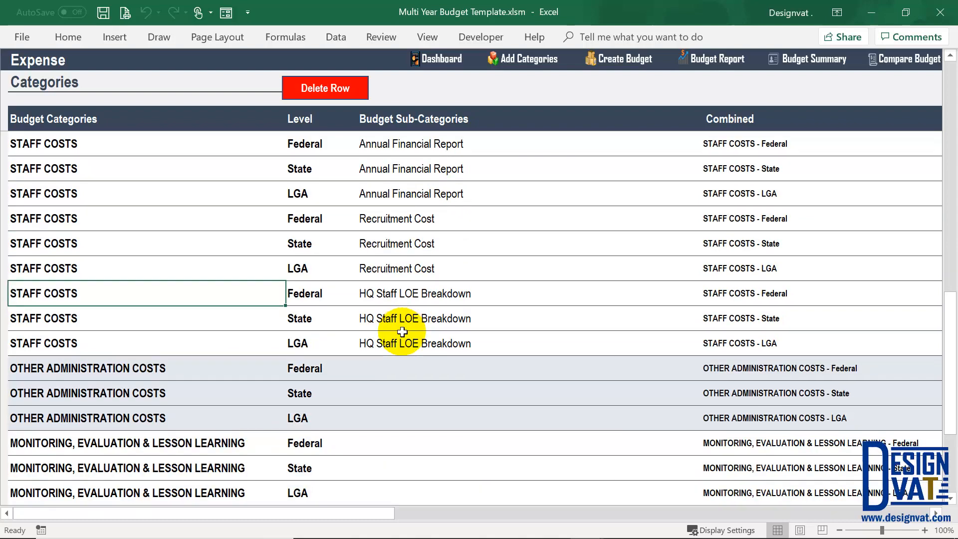
pyautogui.scroll(-2, 400, 331)
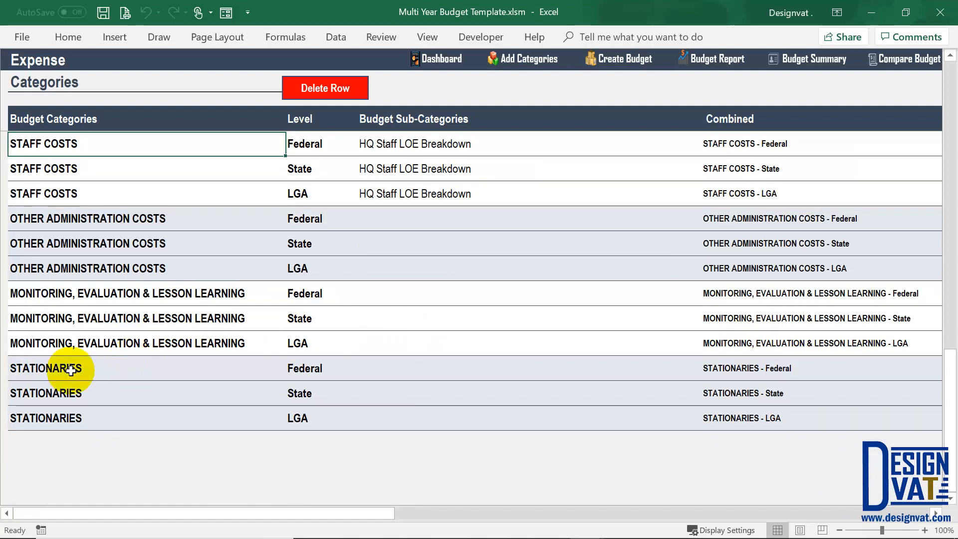
# Step: Enter "Pens" as the budget sub-category of the Federal-level Stationaries row
pyautogui.click(89, 367)
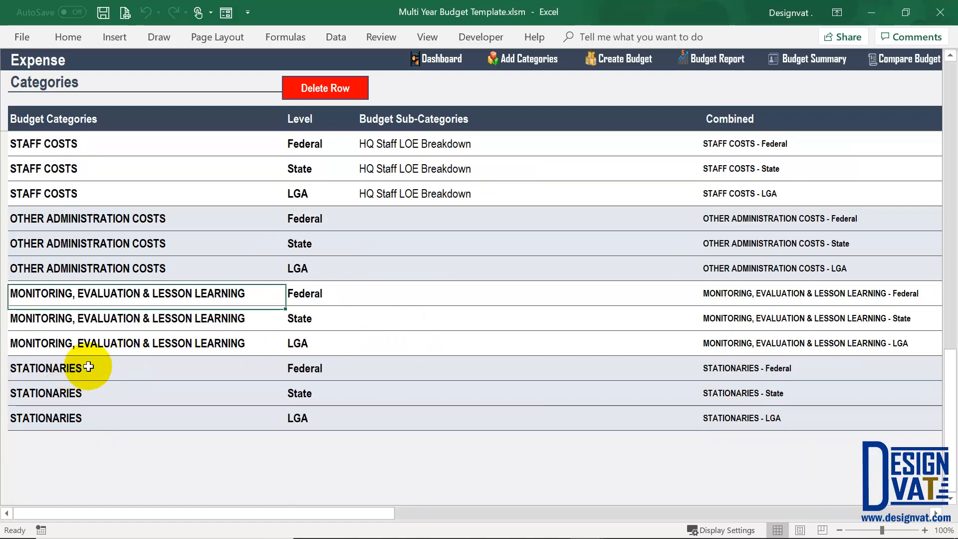
pyautogui.doubleClick(435, 367)
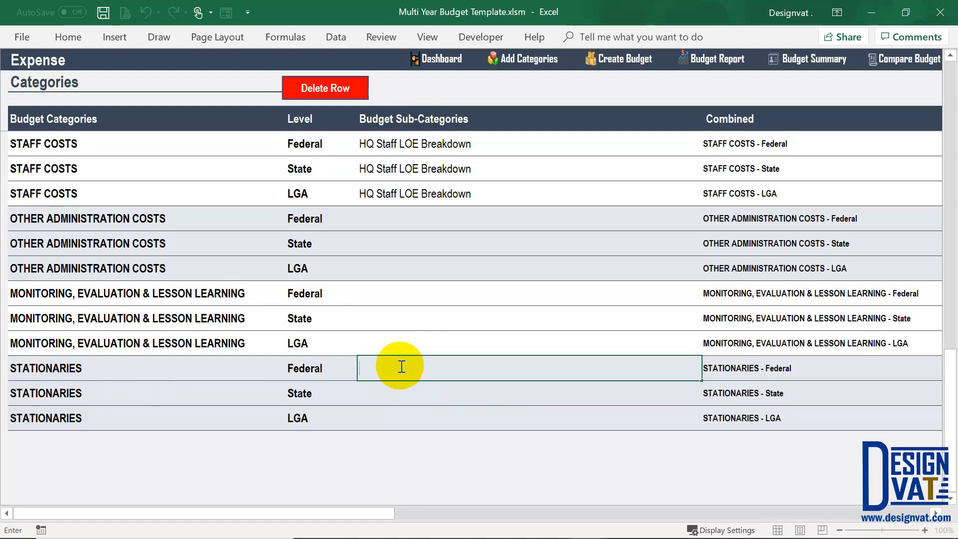
pyautogui.write('Pens')
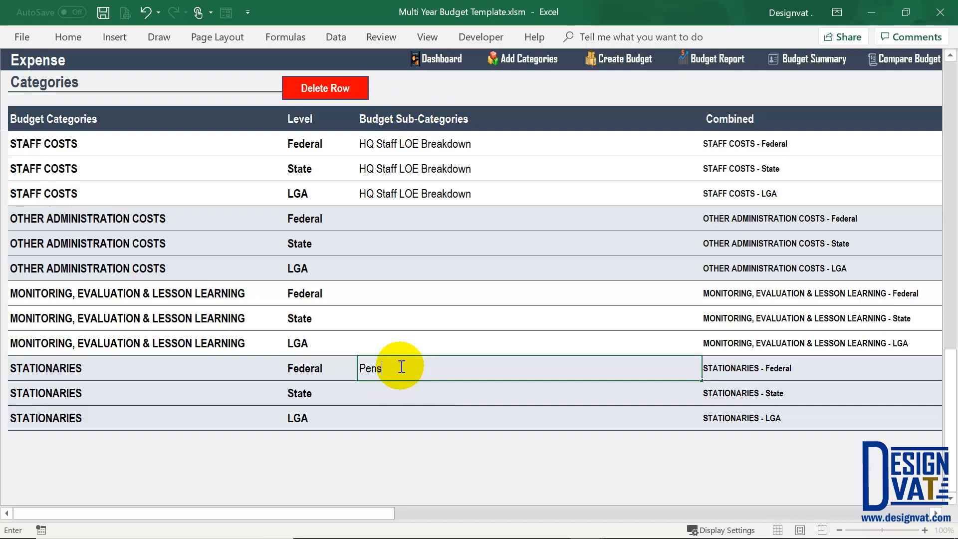
pyautogui.press('Return')
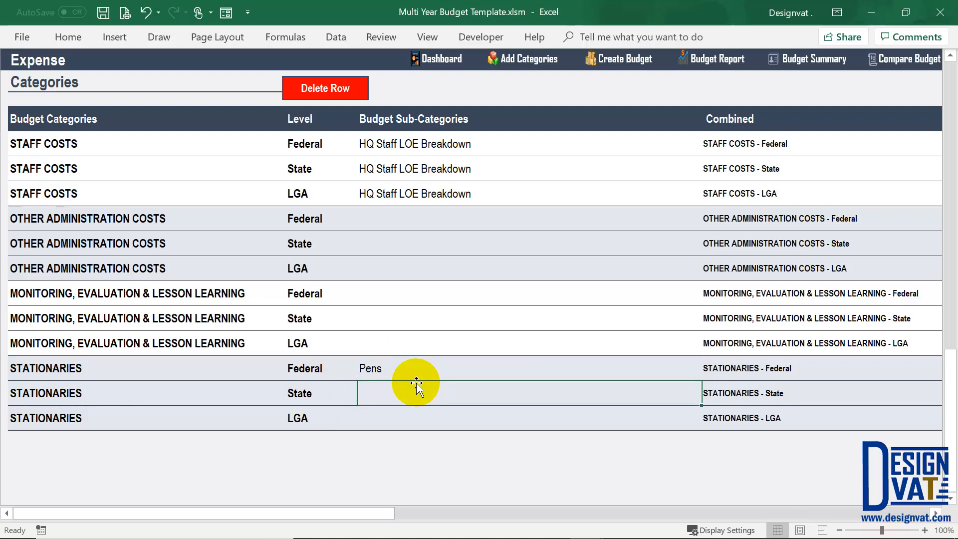
# Step: Repeat the sub-category "Pens" in the State and LGA rows of Stationaries
pyautogui.write('Pens')
pyautogui.moveTo(410, 392); pyautogui.dragTo(338, 392)
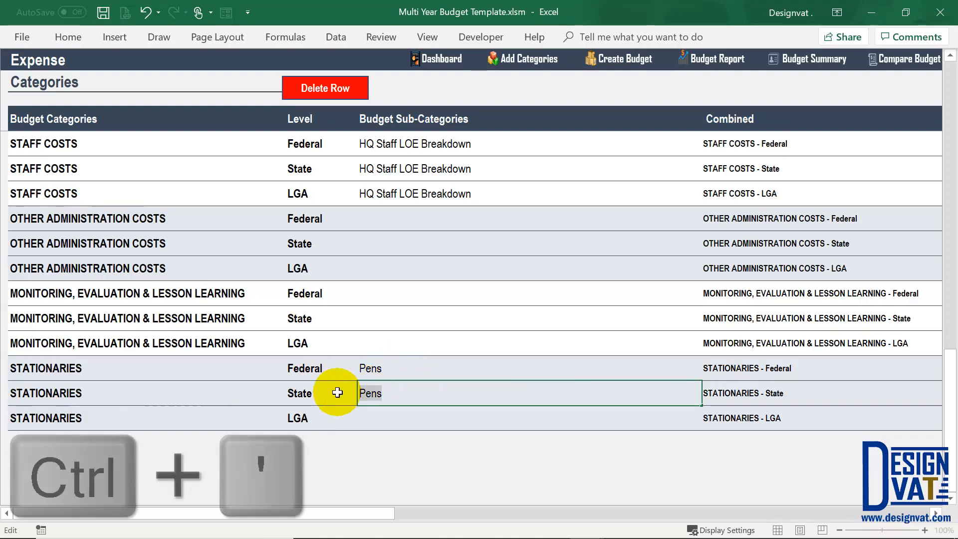
pyautogui.press('BackSpace')
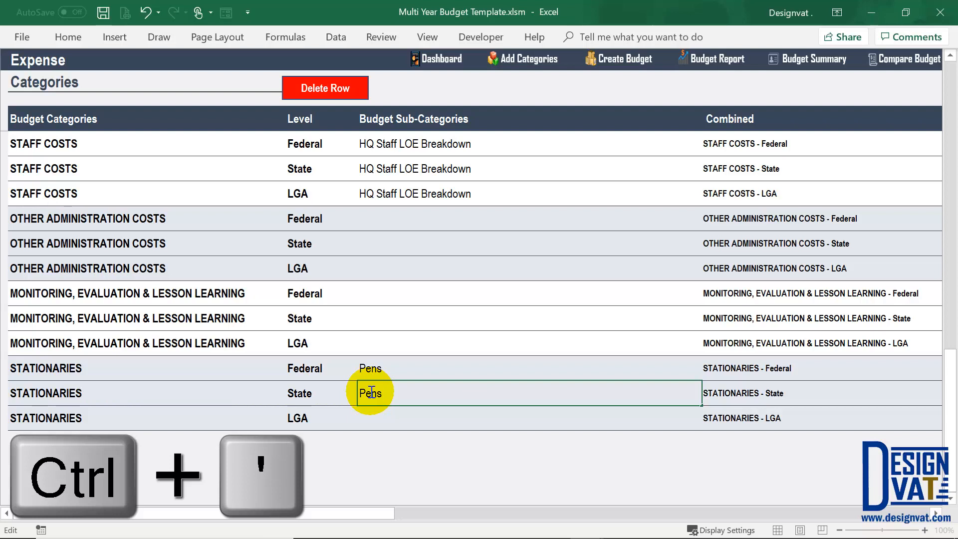
pyautogui.click(372, 423)
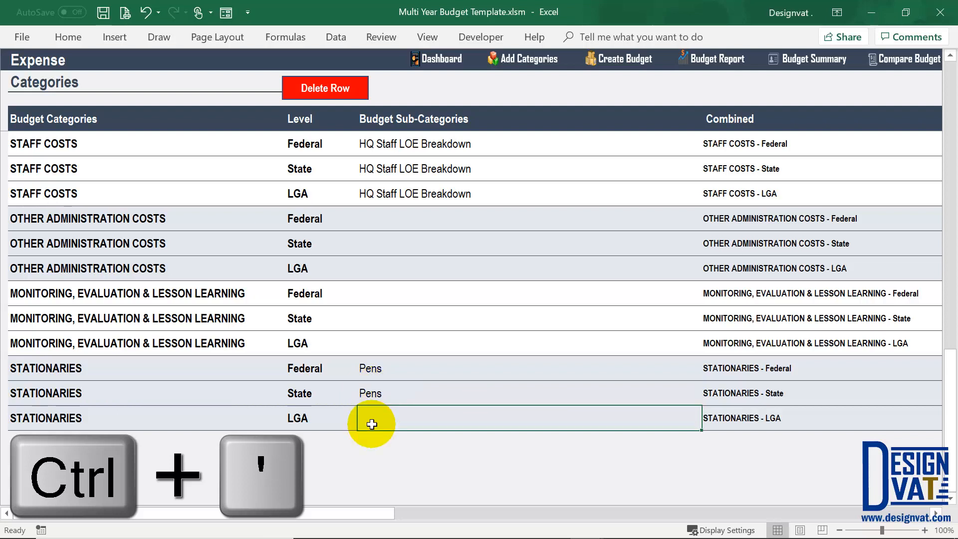
pyautogui.hotkey('ctrl', "'")
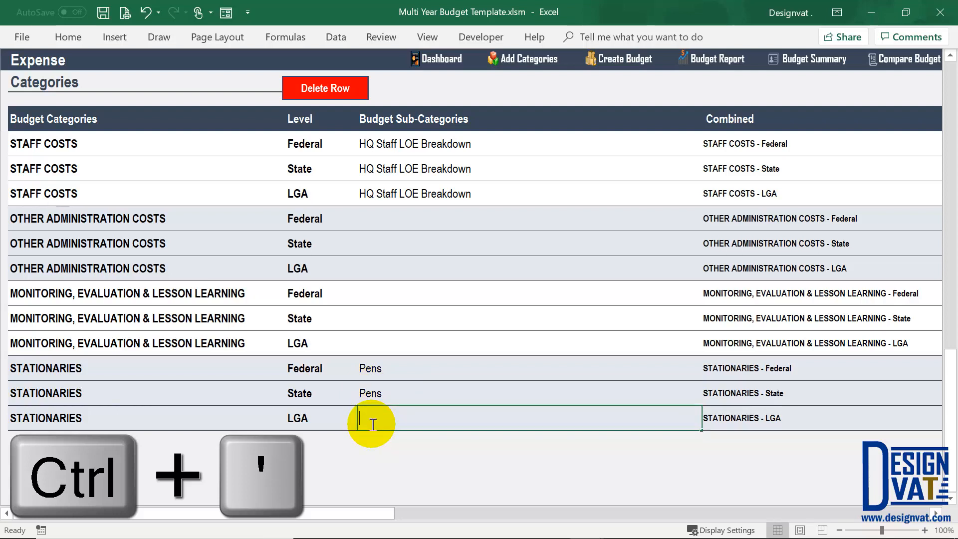
pyautogui.press('Return')
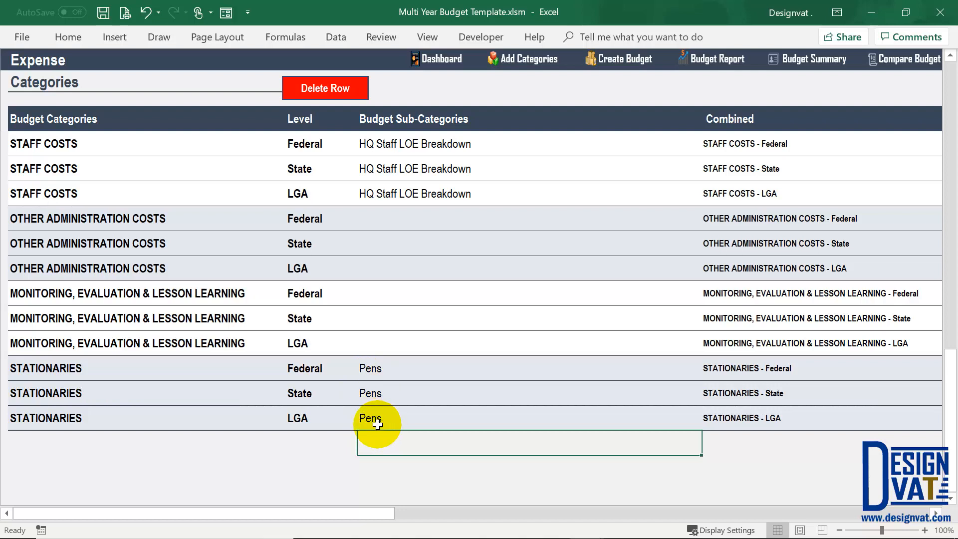
pyautogui.click(107, 366)
pyautogui.moveTo(402, 367); pyautogui.dragTo(394, 425)
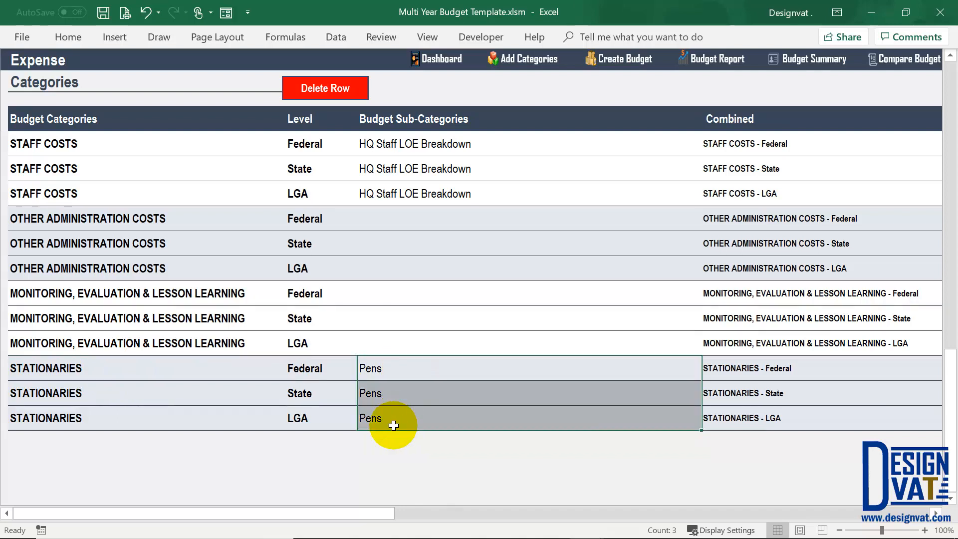
pyautogui.click(400, 367)
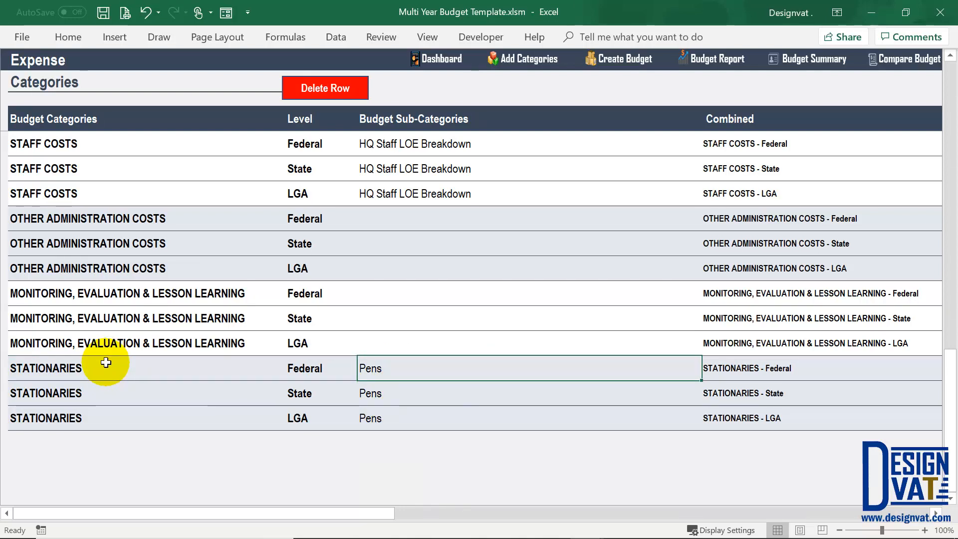
# Step: Add a second "STATIONARIES" budget category entry in the first empty row below the Pens rows
pyautogui.doubleClick(60, 447)
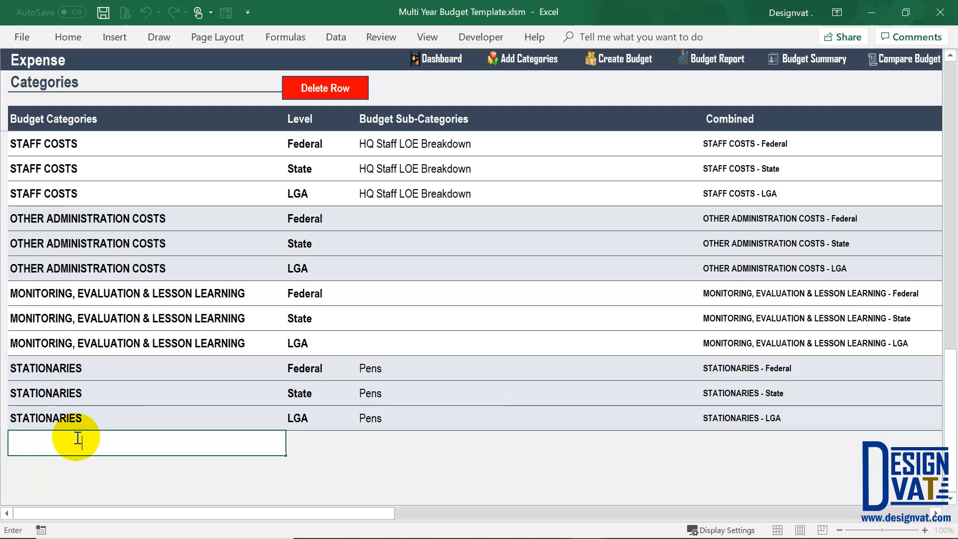
pyautogui.write('STATIONARIES')
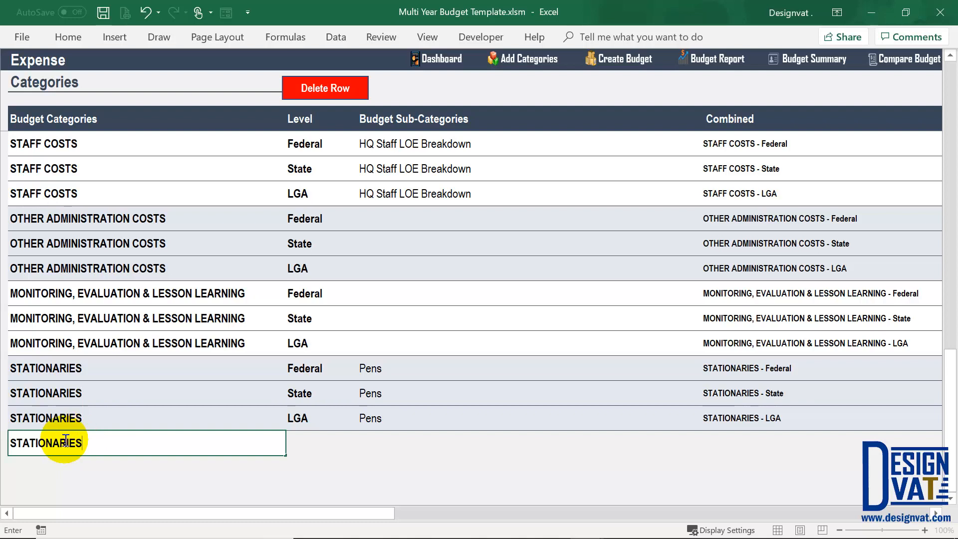
pyautogui.press('Return')
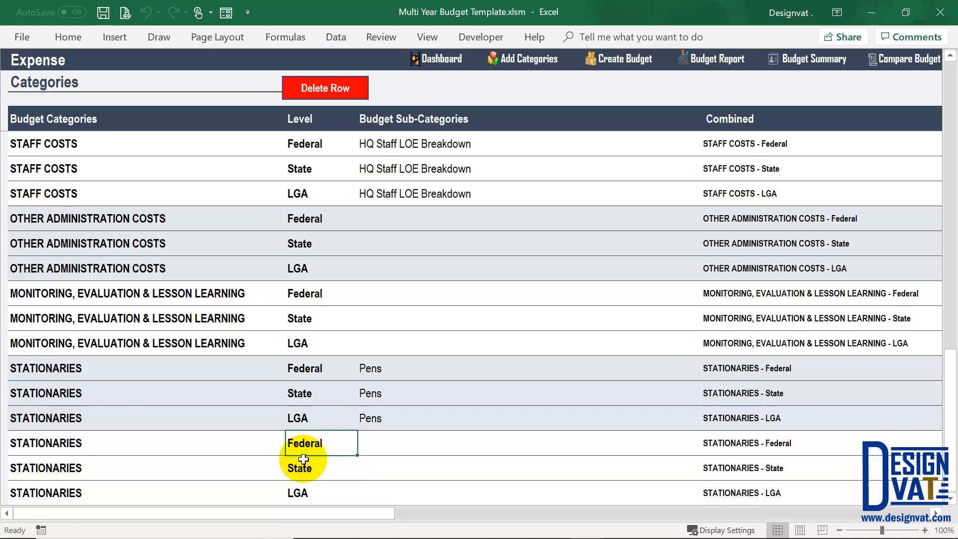
# Step: Enter "Books" as the budget sub-category in the Federal, State and LGA rows of the second Stationaries group
pyautogui.scroll(-1, 304, 458)
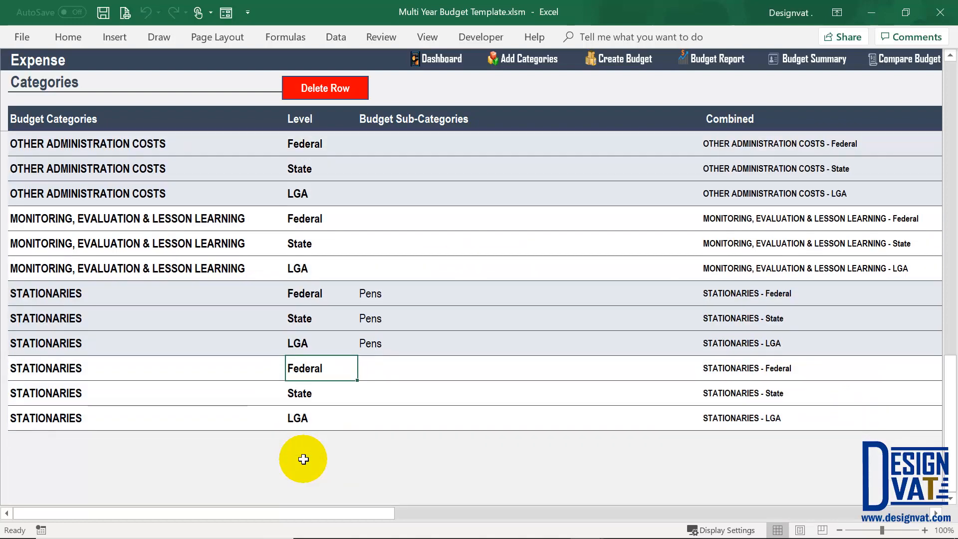
pyautogui.click(422, 367)
pyautogui.write('Books')
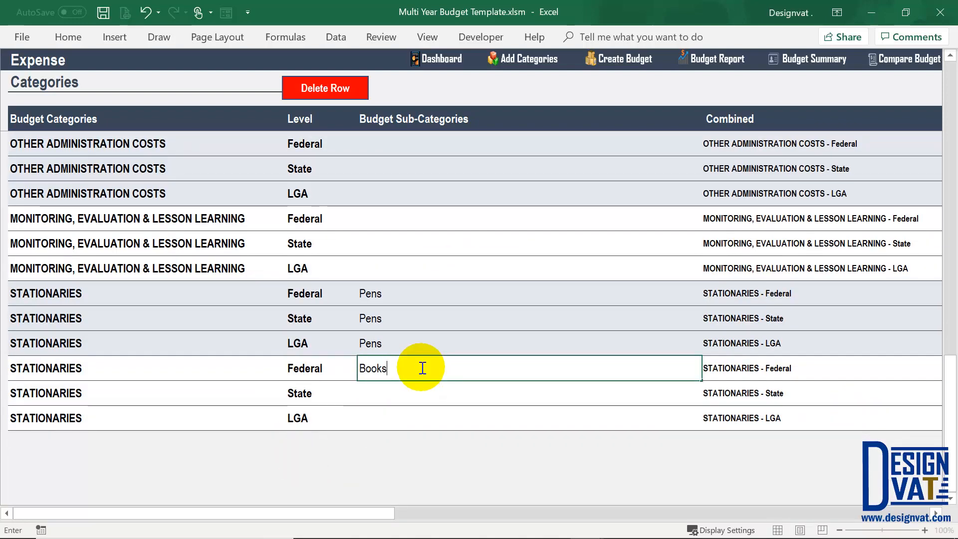
pyautogui.press('Return')
pyautogui.write('Books')
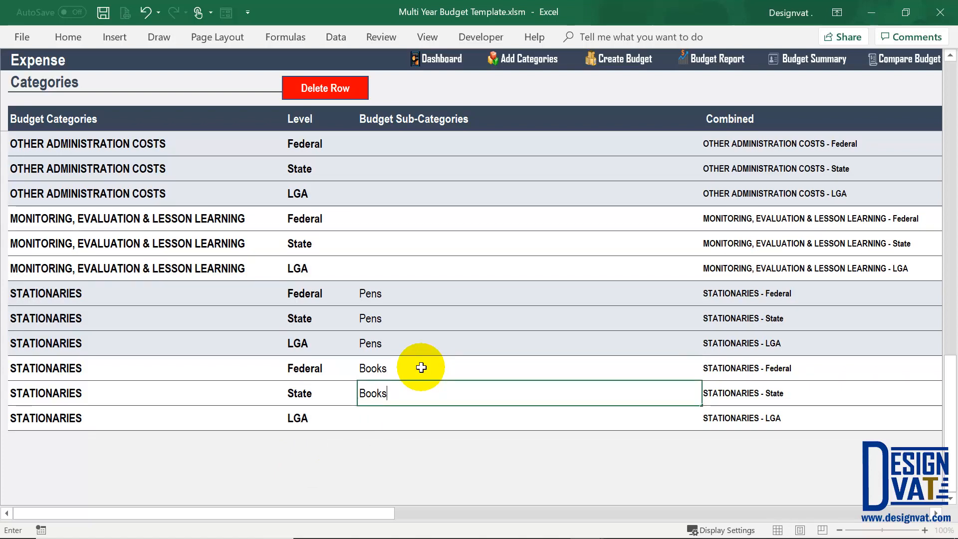
pyautogui.press('Return')
pyautogui.write('Books')
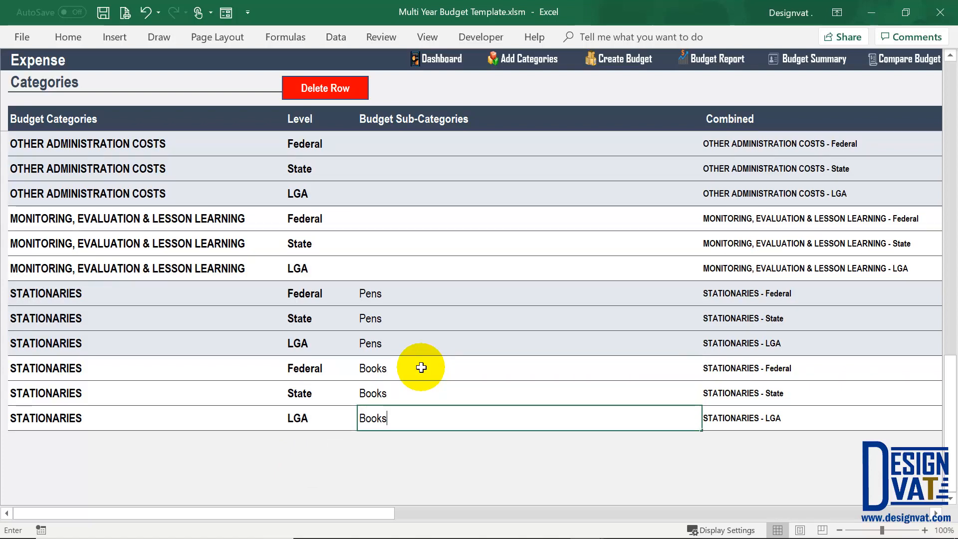
pyautogui.press('Return')
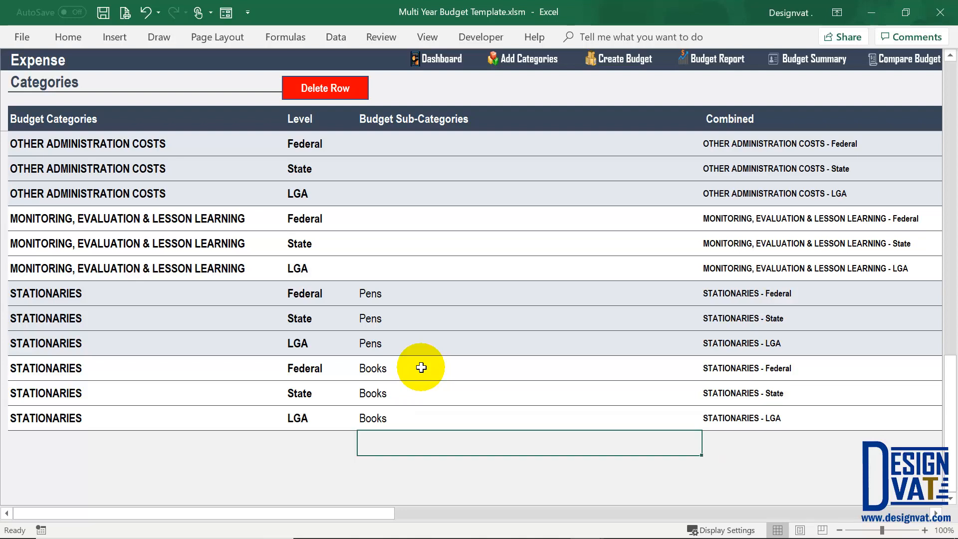
# Step: Review the Stationaries rows, comparing the category, level and sub-category entries of the Pens and Books groups
pyautogui.click(134, 441)
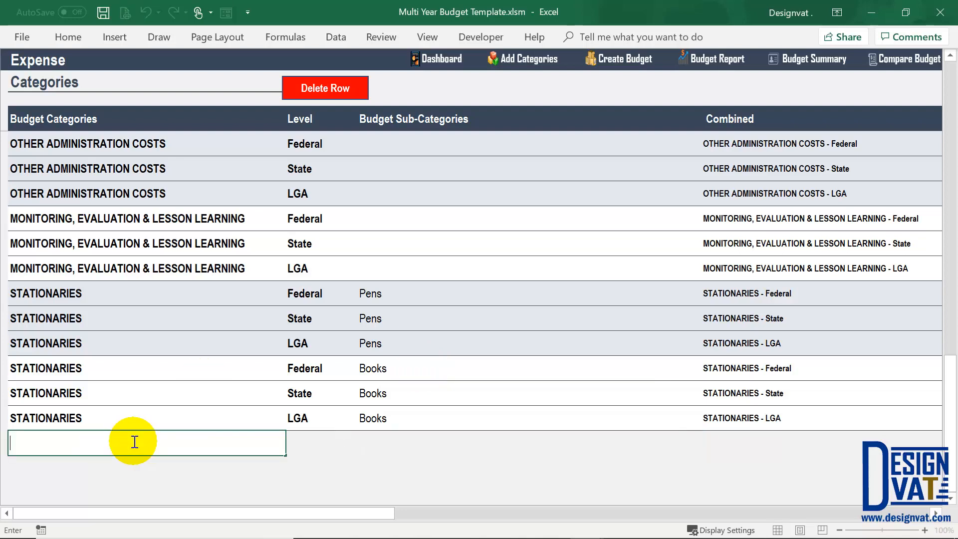
pyautogui.press('Escape')
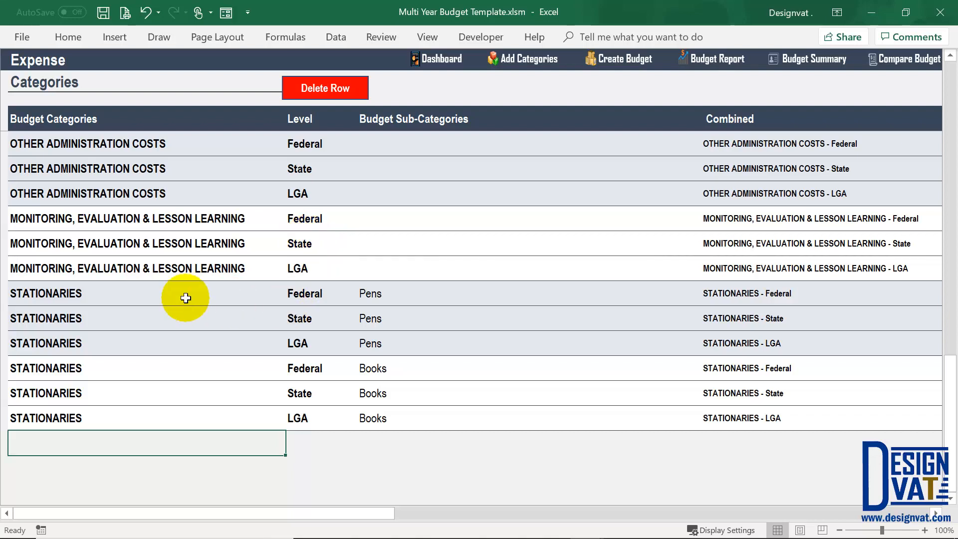
pyautogui.click(72, 296)
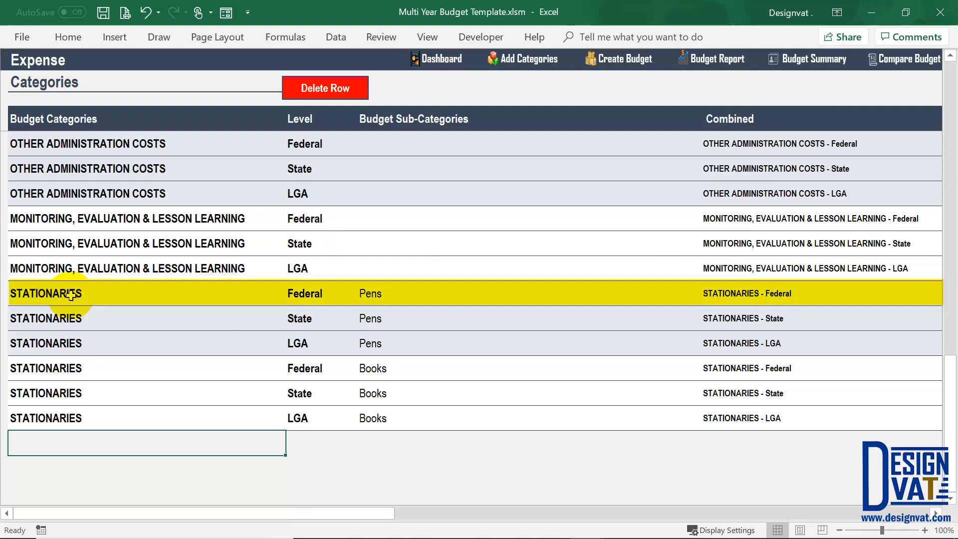
pyautogui.click(69, 318)
pyautogui.click(70, 343)
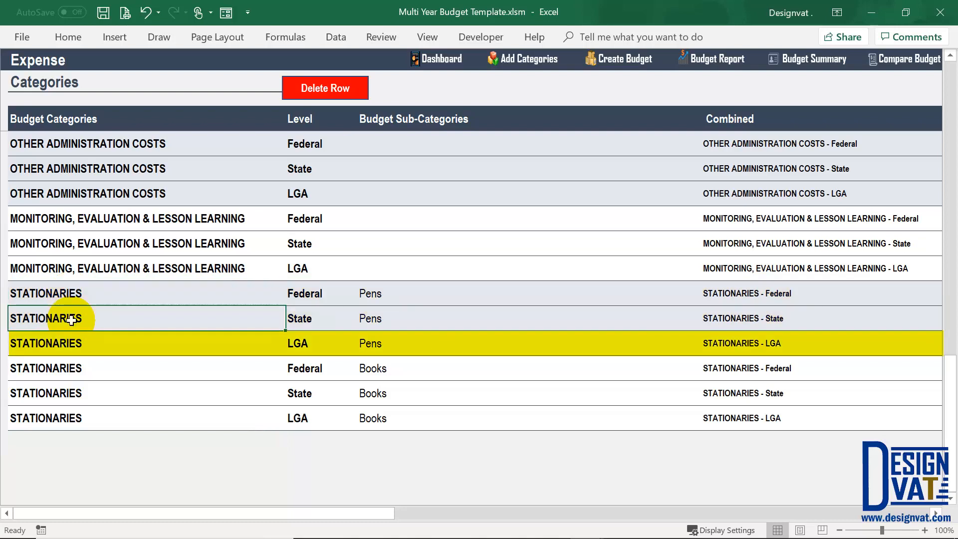
pyautogui.click(73, 347)
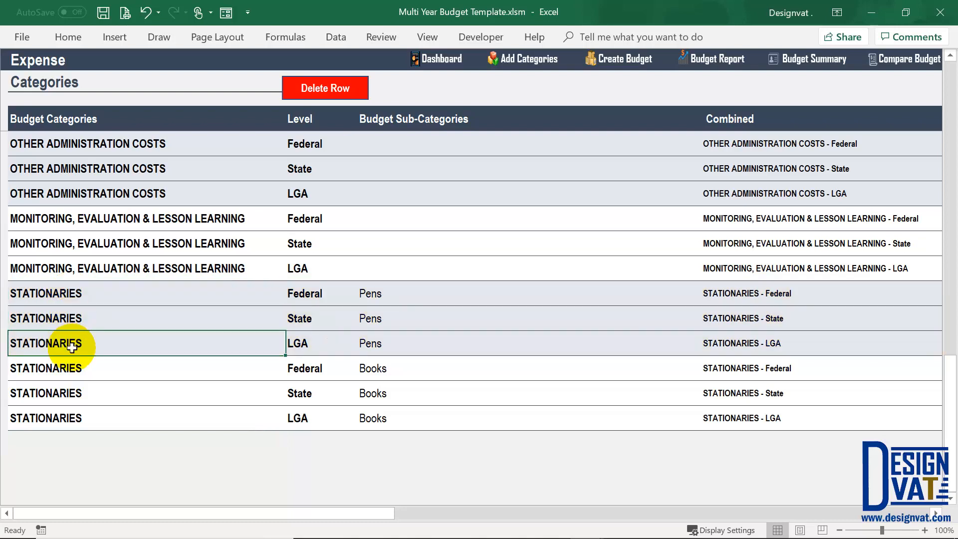
pyautogui.click(65, 417)
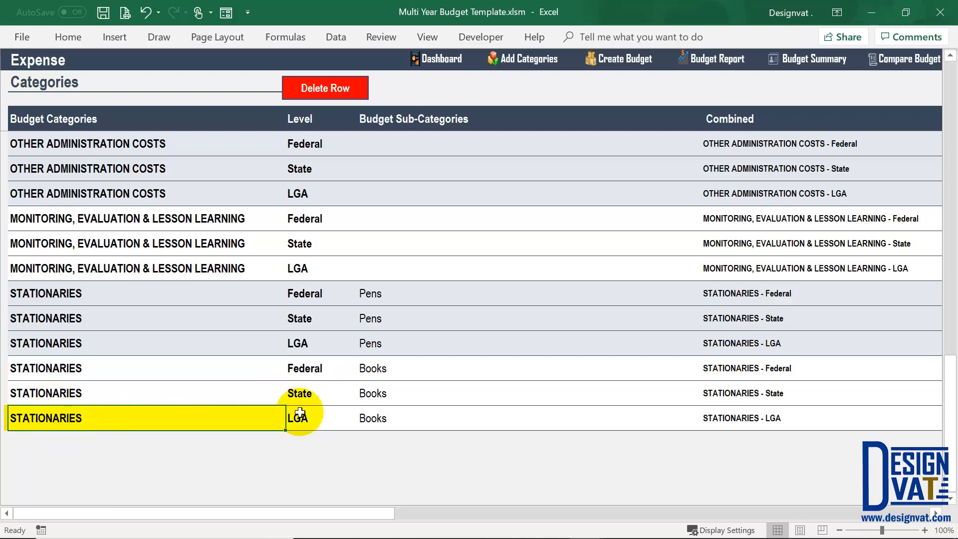
pyautogui.click(299, 413)
pyautogui.click(369, 415)
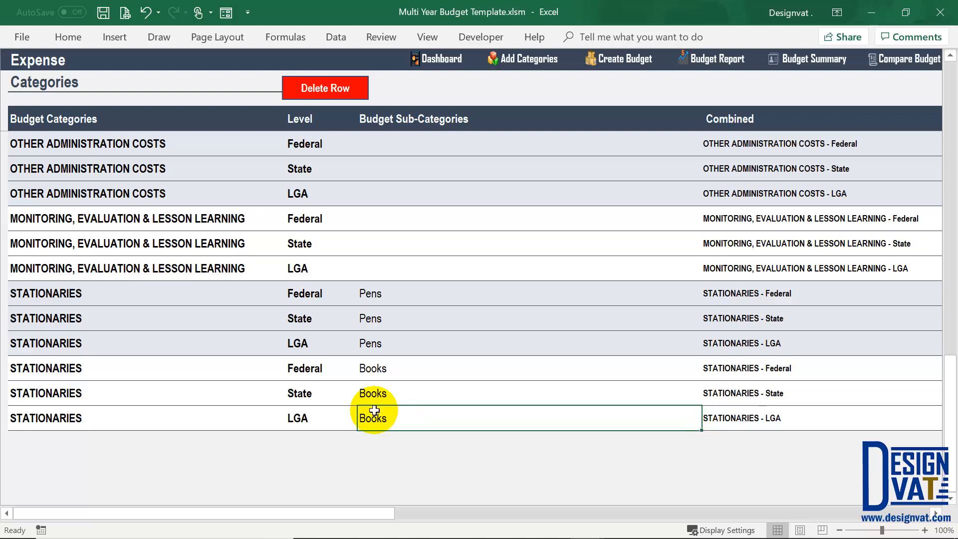
# Step: Delete the LGA, State and Federal Stationaries rows that have the Books sub-category
pyautogui.click(64, 417)
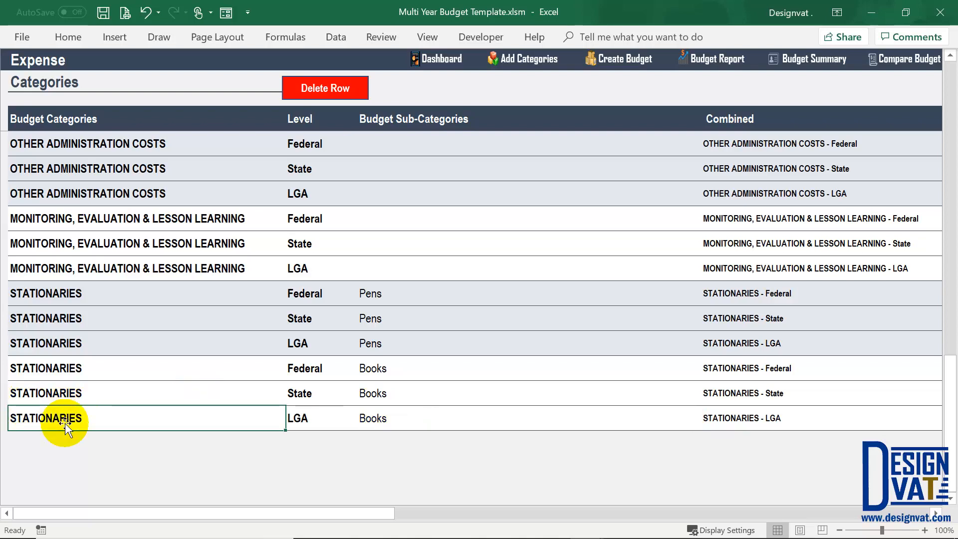
pyautogui.click(351, 89)
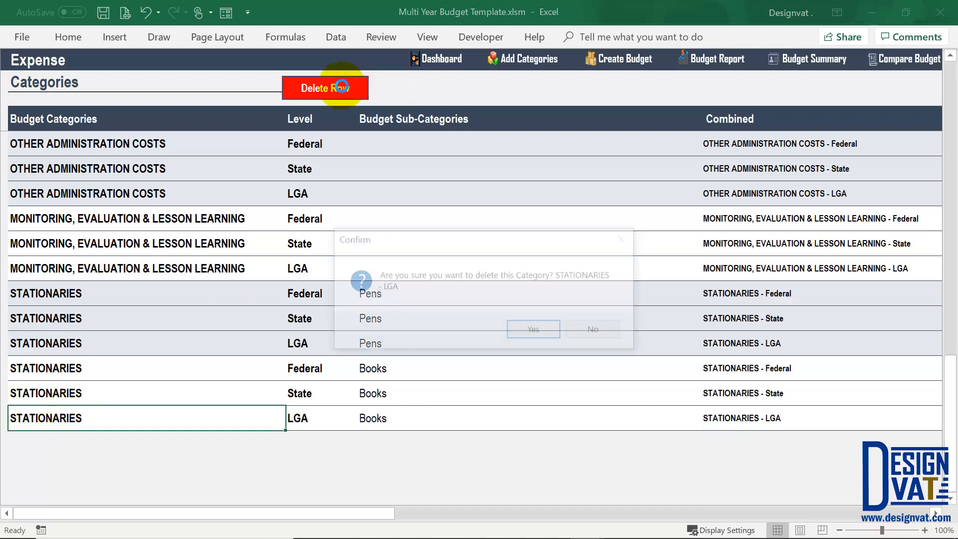
pyautogui.click(524, 331)
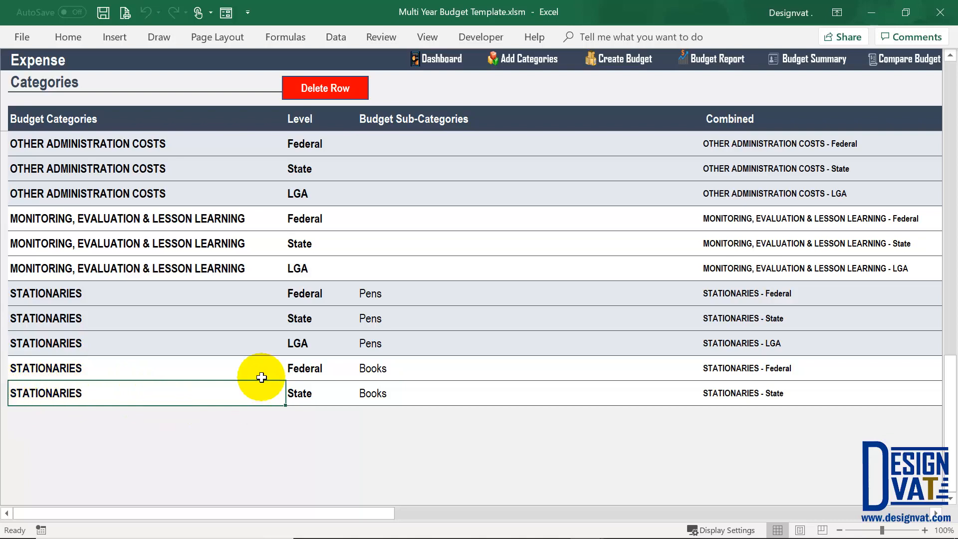
pyautogui.click(327, 90)
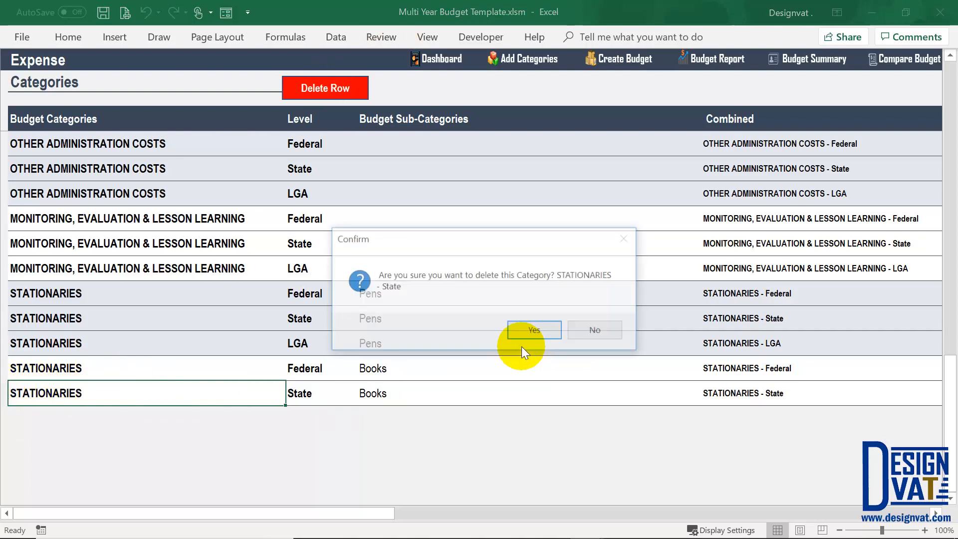
pyautogui.click(522, 336)
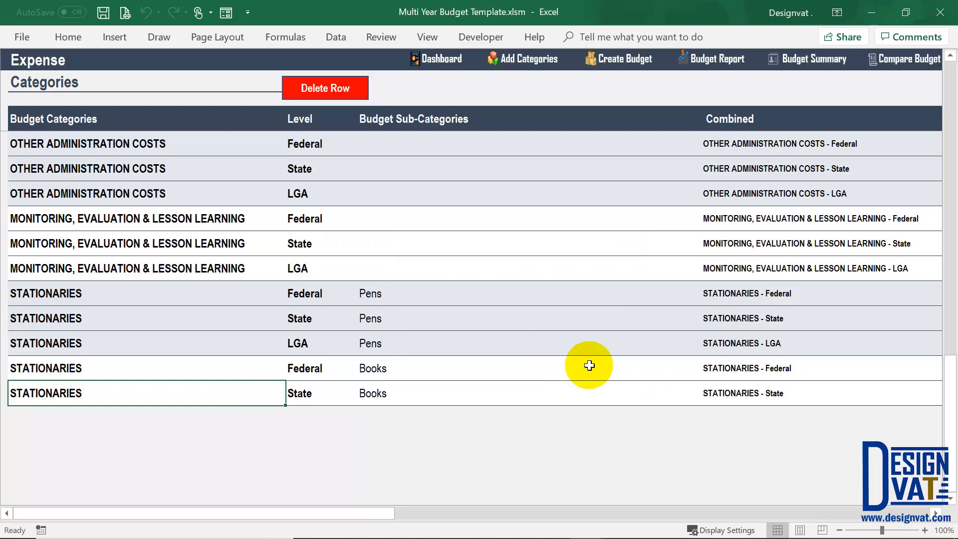
pyautogui.click(318, 96)
pyautogui.click(515, 328)
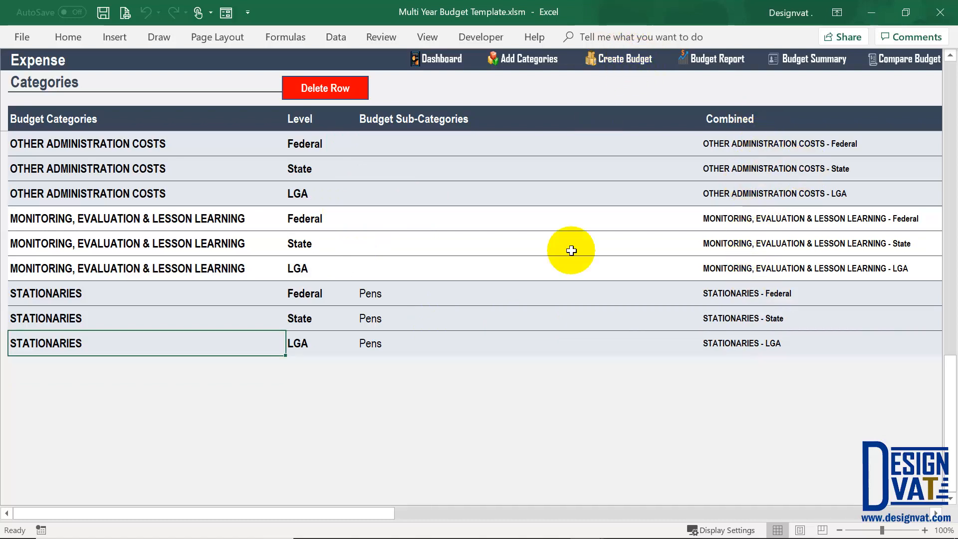
# Step: Go to the Yearly Estimated Budget sheet and open the form for adding an expense category
pyautogui.scroll(8, 570, 250)
pyautogui.scroll(4, 571, 250)
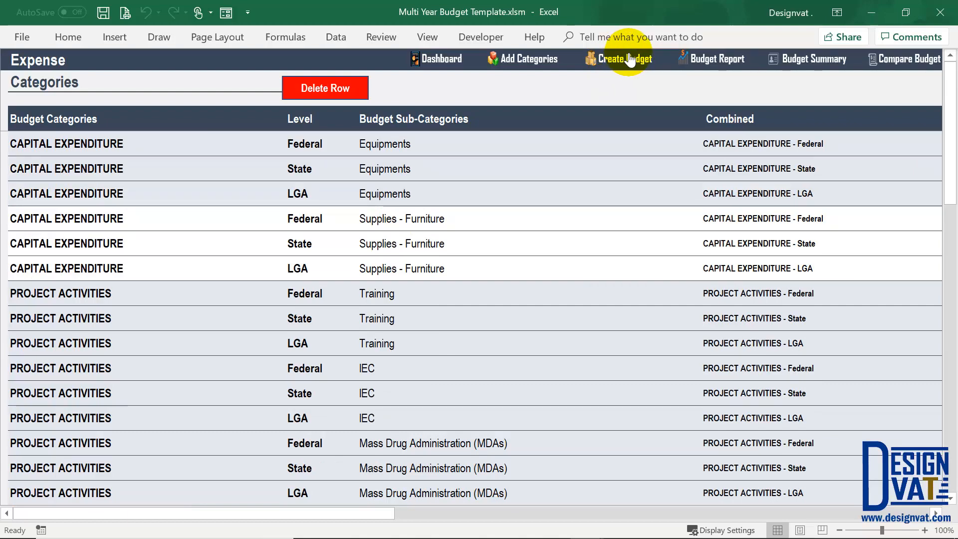
pyautogui.click(629, 59)
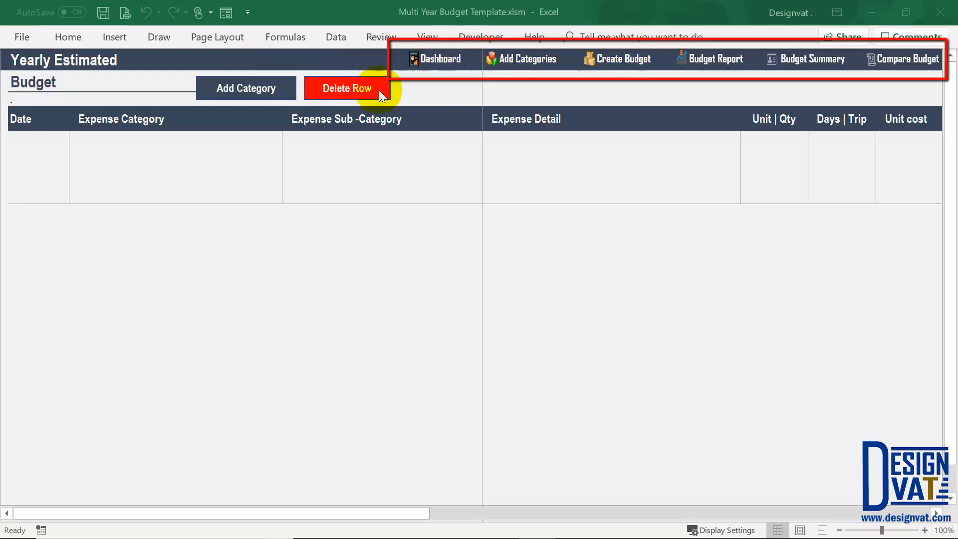
pyautogui.click(330, 167)
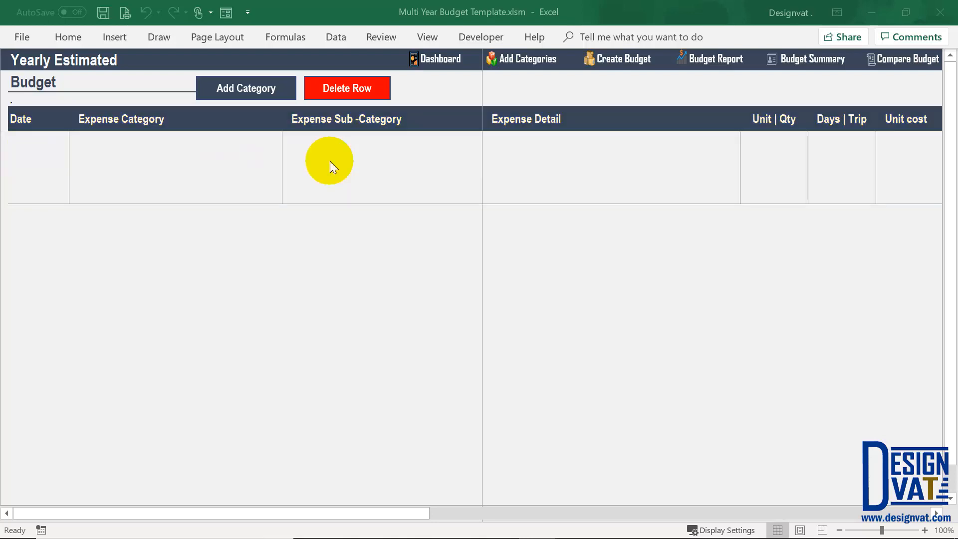
pyautogui.click(248, 95)
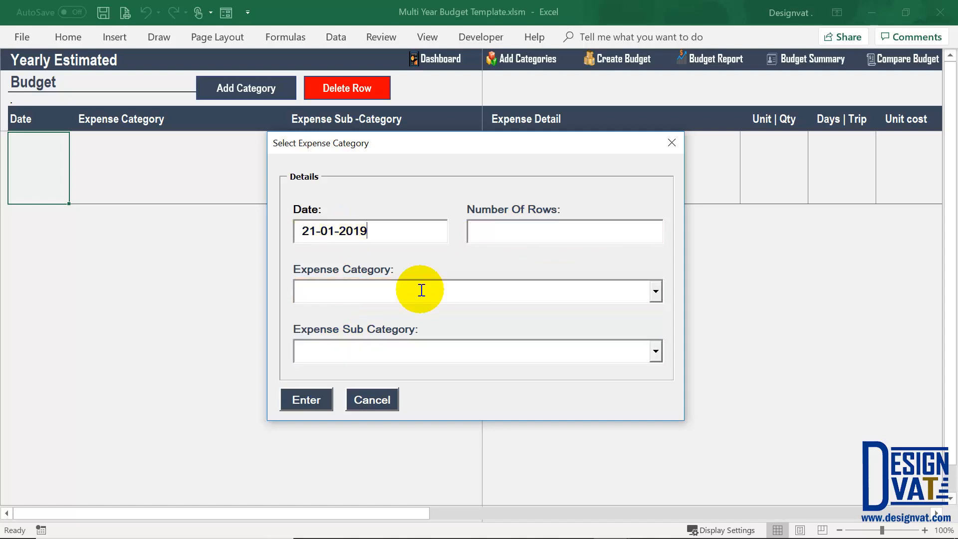
# Step: Change the year in the new budget entry's date to 2020
pyautogui.moveTo(383, 230); pyautogui.dragTo(295, 230)
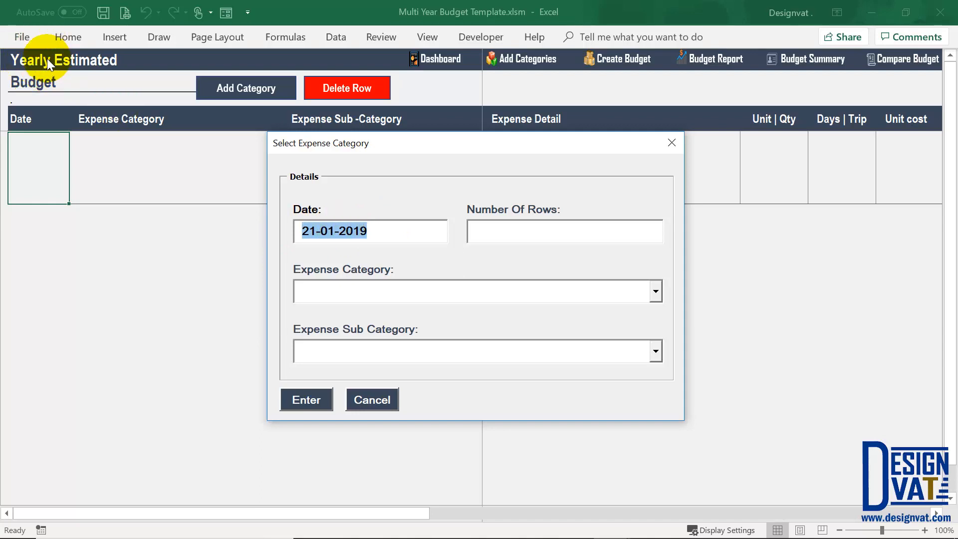
pyautogui.moveTo(371, 231); pyautogui.dragTo(283, 227)
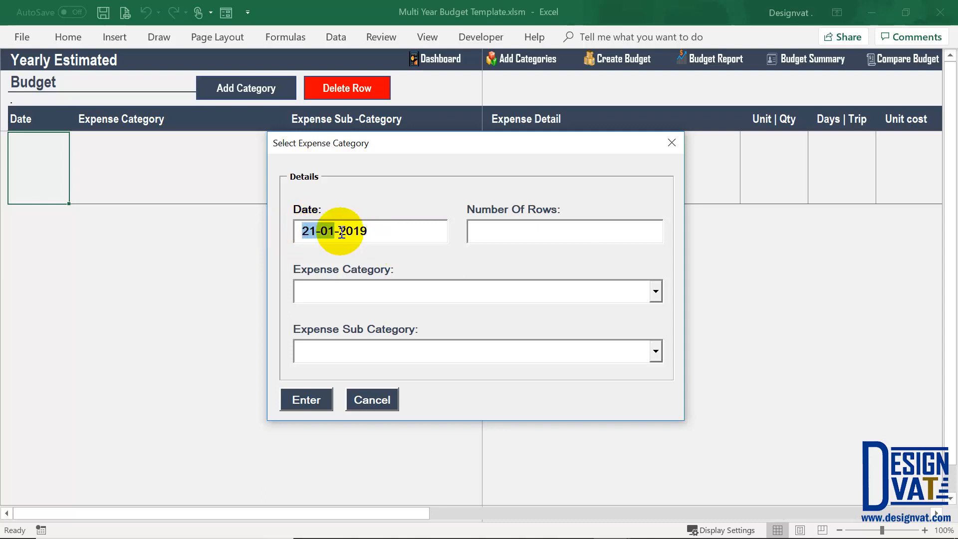
pyautogui.moveTo(342, 231); pyautogui.dragTo(384, 232)
pyautogui.click(372, 288)
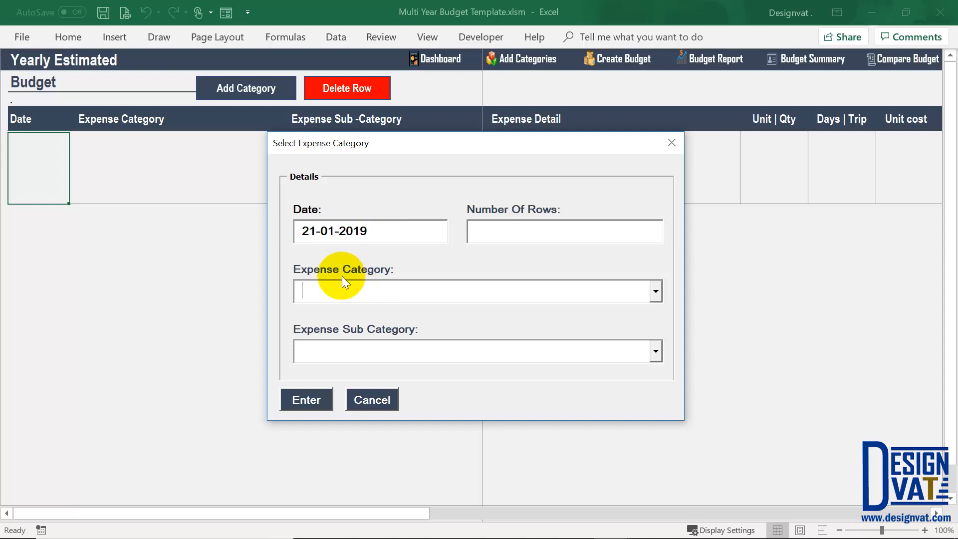
pyautogui.moveTo(340, 231); pyautogui.dragTo(398, 232)
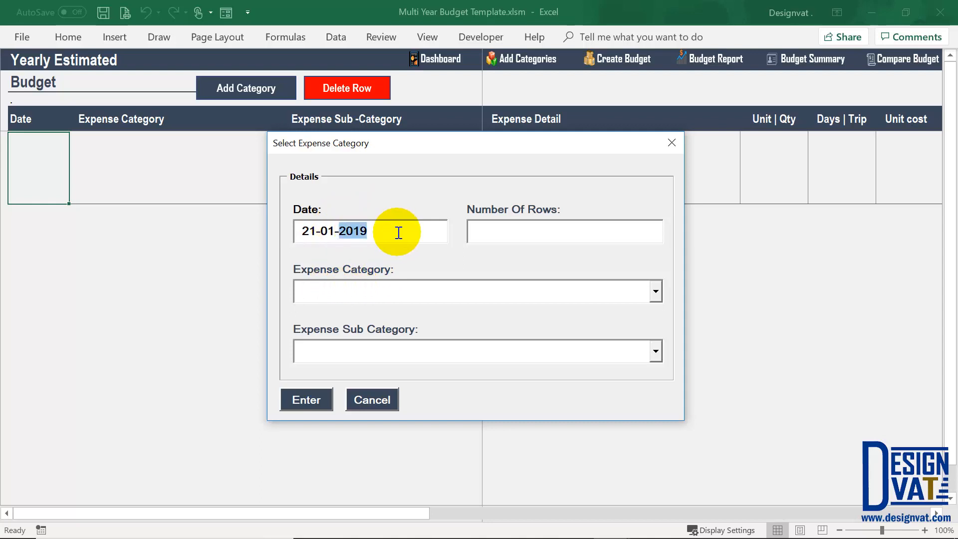
pyautogui.write('2020')
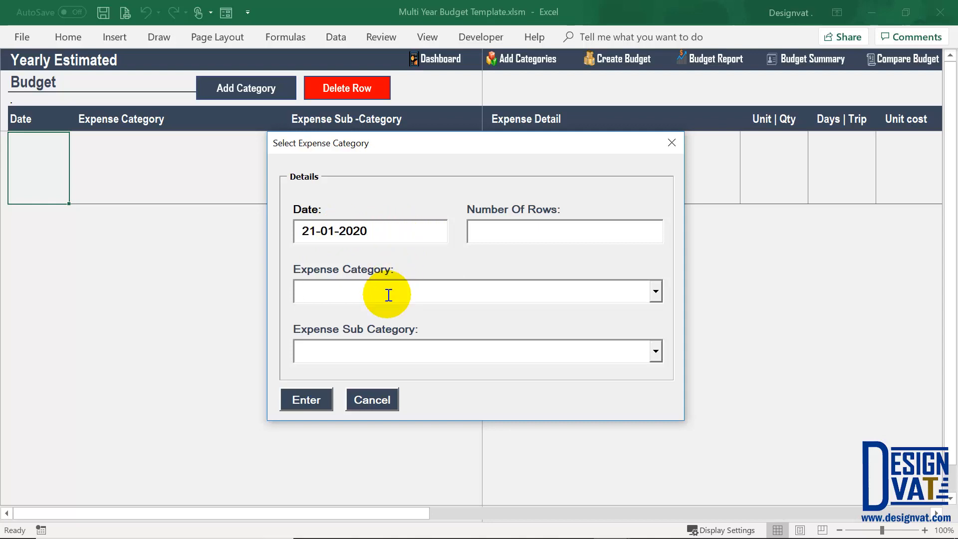
# Step: Set the new budget entry's date to 21-01-2019
pyautogui.doubleClick(380, 230)
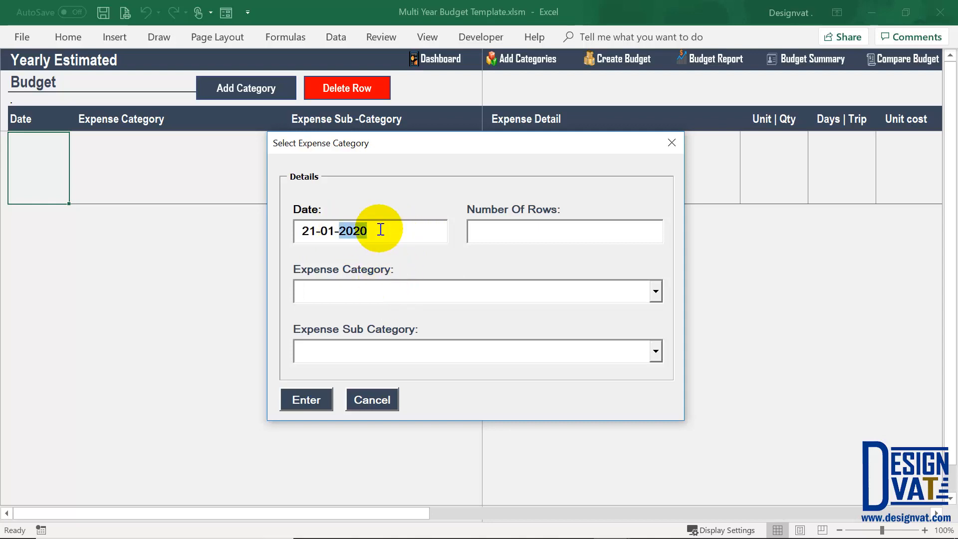
pyautogui.doubleClick(308, 230)
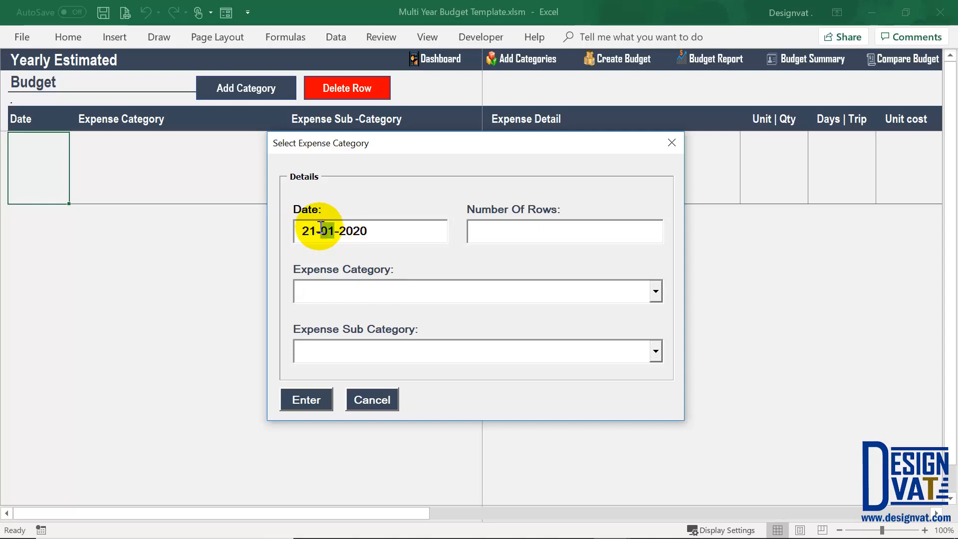
pyautogui.moveTo(333, 230); pyautogui.dragTo(284, 231)
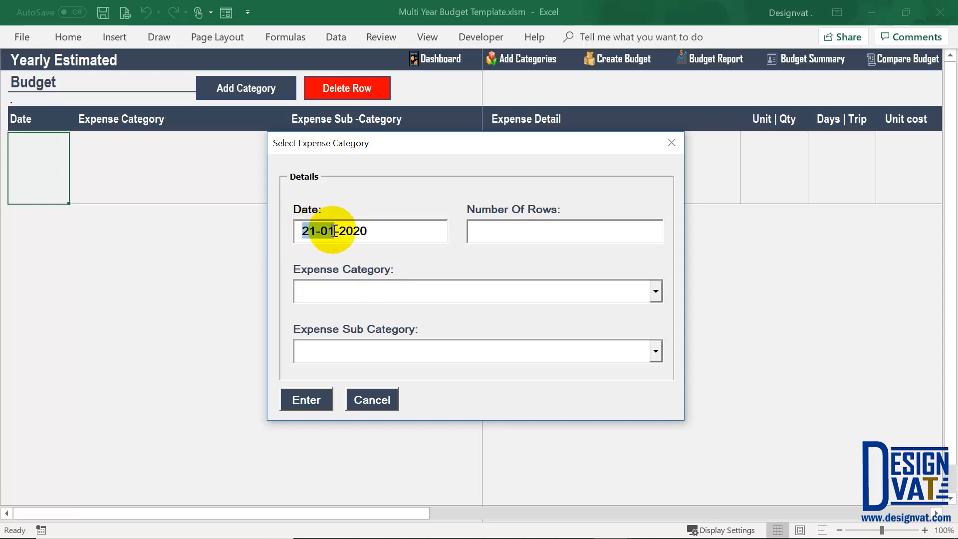
pyautogui.moveTo(367, 231); pyautogui.dragTo(356, 231)
pyautogui.write('19')
pyautogui.press('Tab')
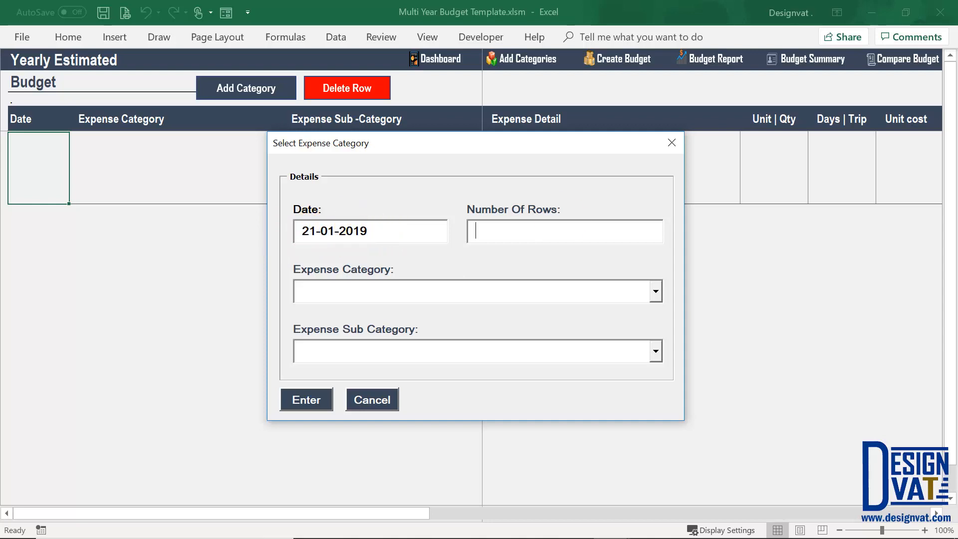
# Step: Choose "CAPITAL EXPENDITURE - Federal" as the expense category of the new budget entry
pyautogui.click(518, 205)
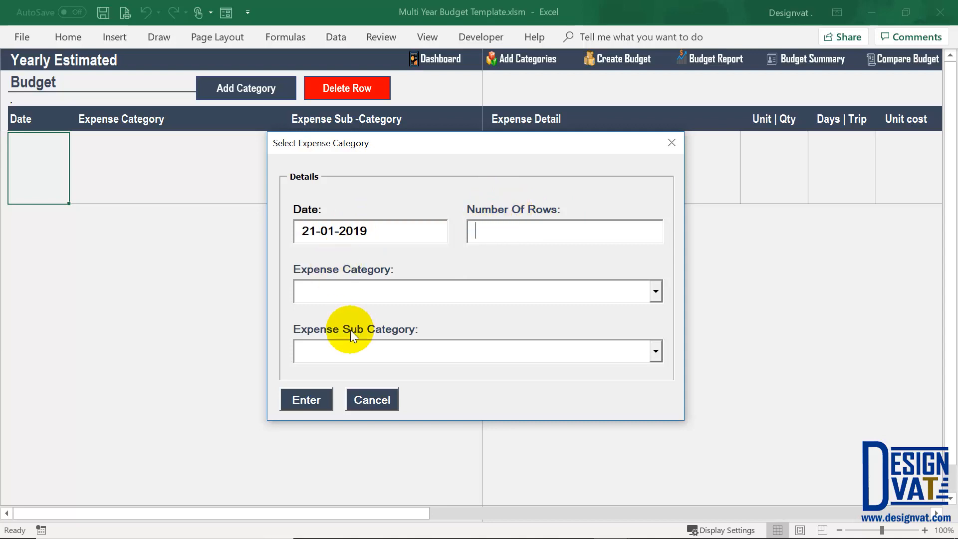
pyautogui.click(365, 293)
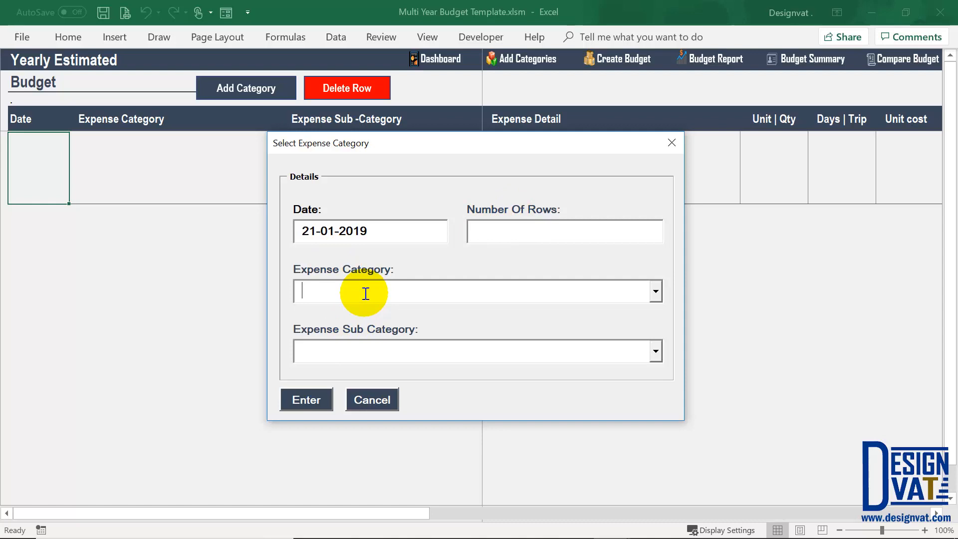
pyautogui.click(654, 291)
pyautogui.moveTo(657, 327); pyautogui.dragTo(657, 284)
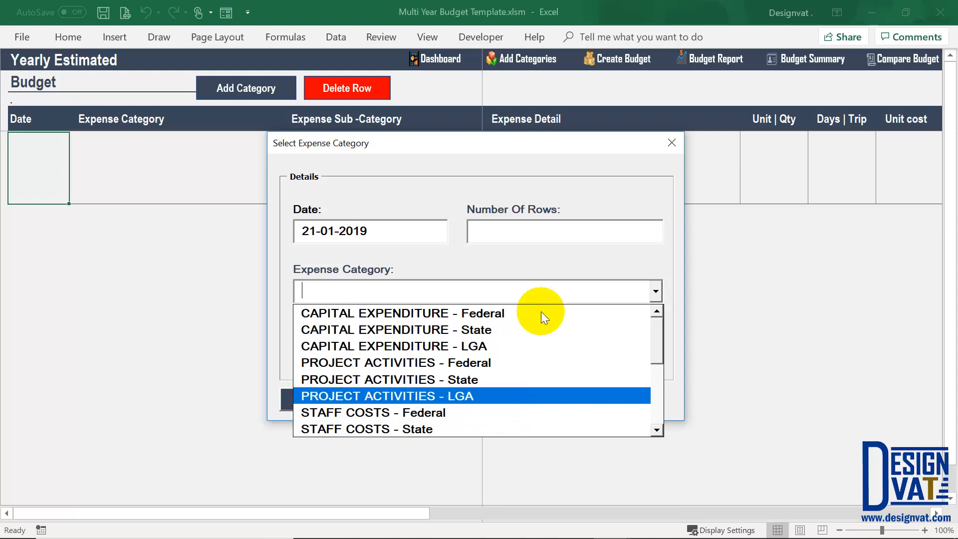
pyautogui.click(427, 312)
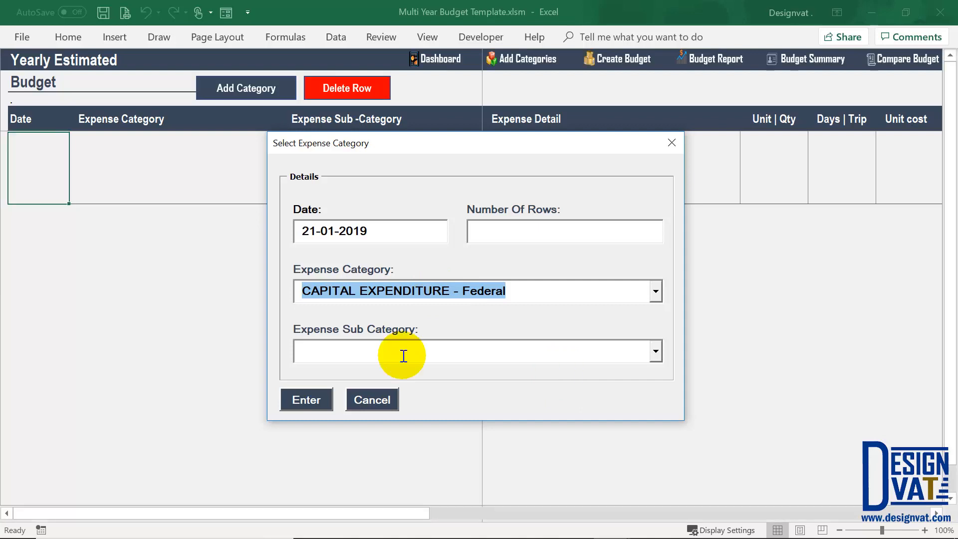
# Step: Check which expense sub-categories are offered for "CAPITAL EXPENDITURE - Federal" in the new budget entry
pyautogui.click(377, 349)
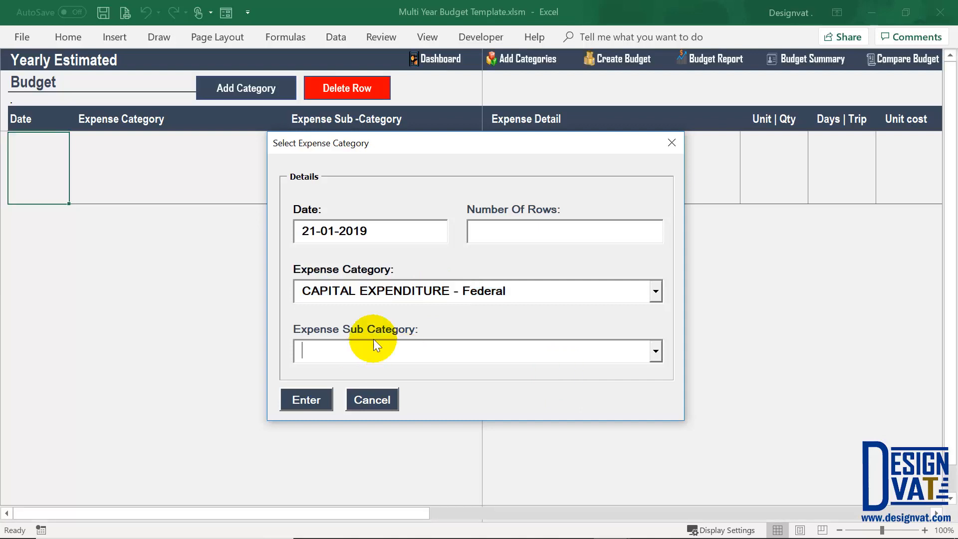
pyautogui.click(656, 351)
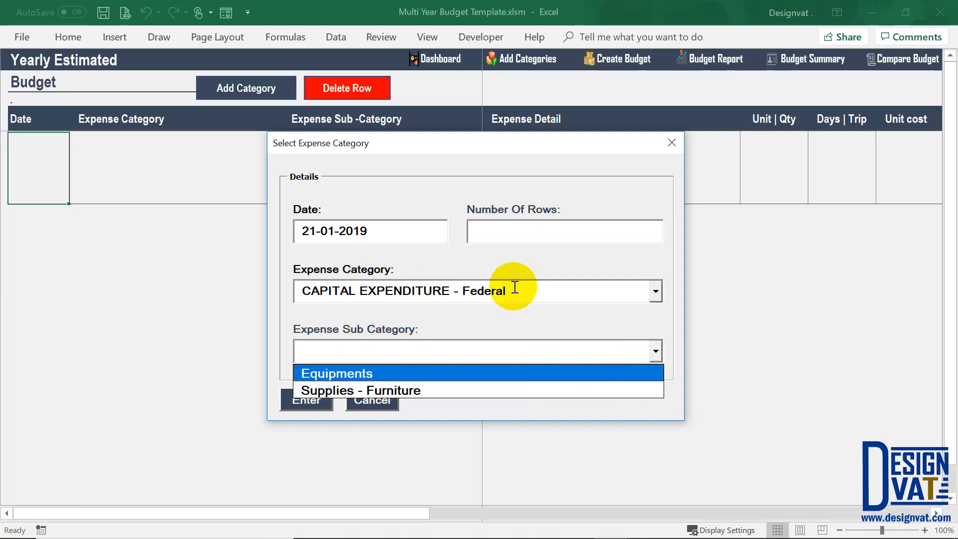
pyautogui.moveTo(514, 287); pyautogui.dragTo(306, 288)
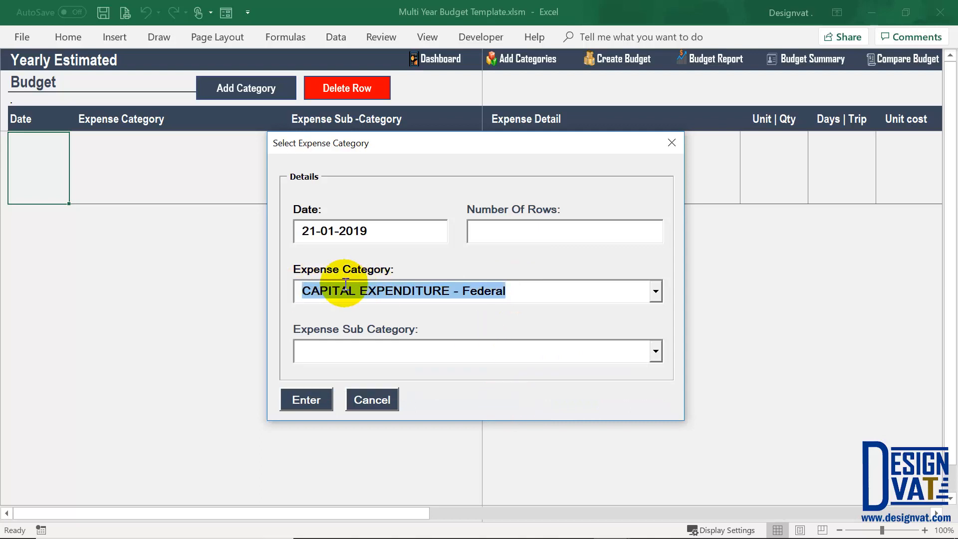
pyautogui.click(650, 354)
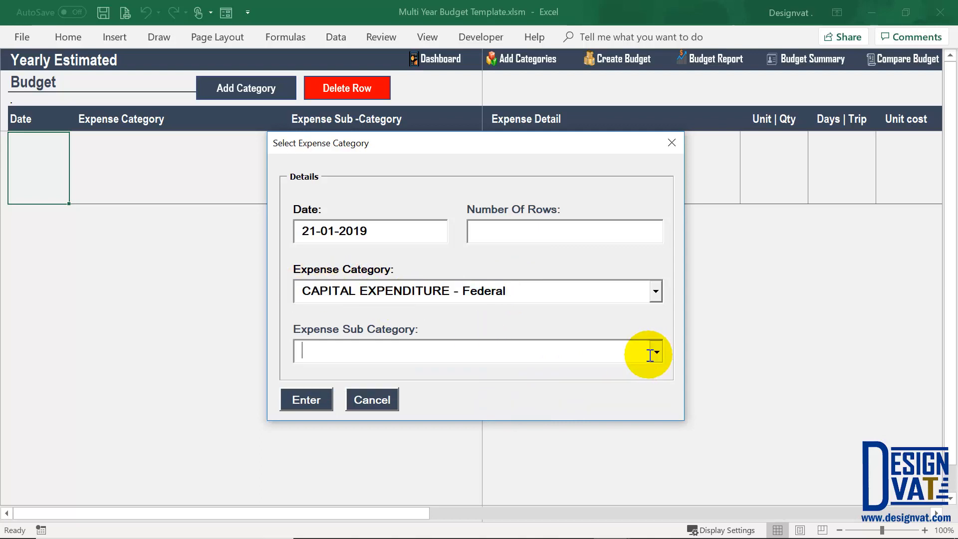
pyautogui.click(653, 352)
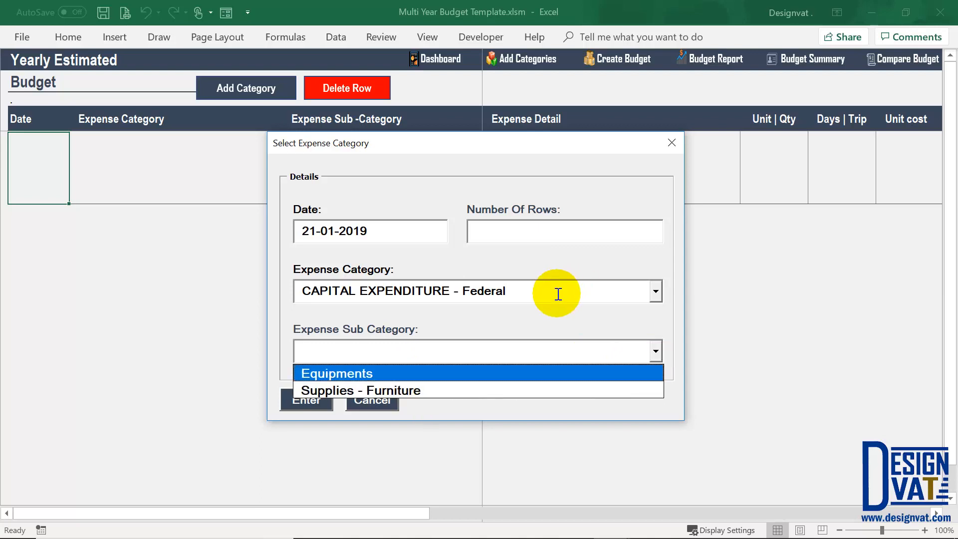
# Step: Switch the entry's expense category to "STATIONARIES - Federal" and check which sub-categories it offers
pyautogui.click(654, 292)
pyautogui.click(655, 292)
pyautogui.scroll(-5, 659, 421)
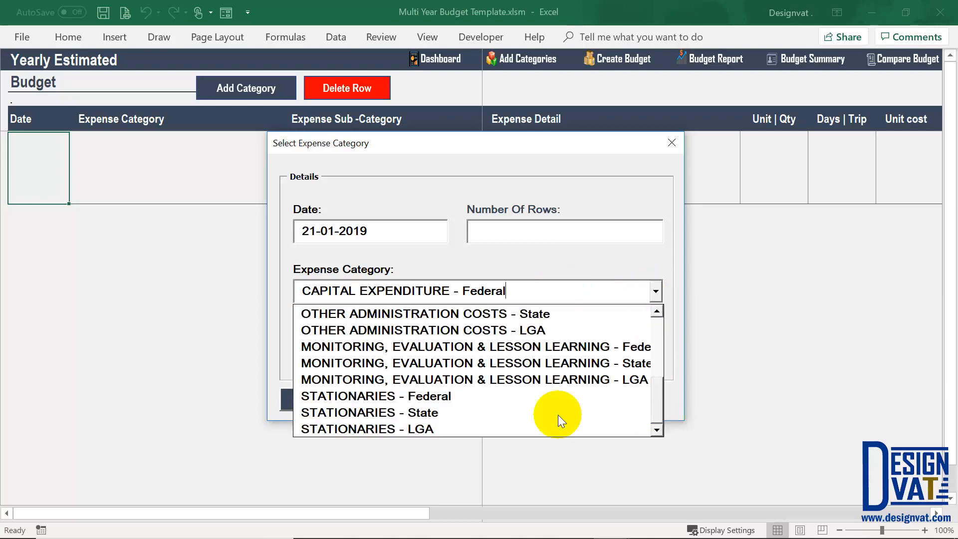
pyautogui.click(434, 400)
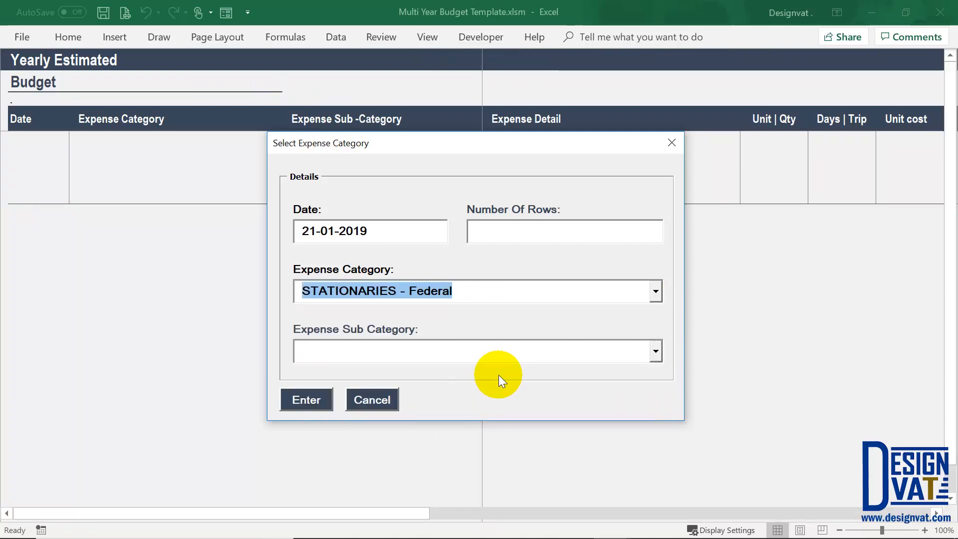
pyautogui.click(658, 352)
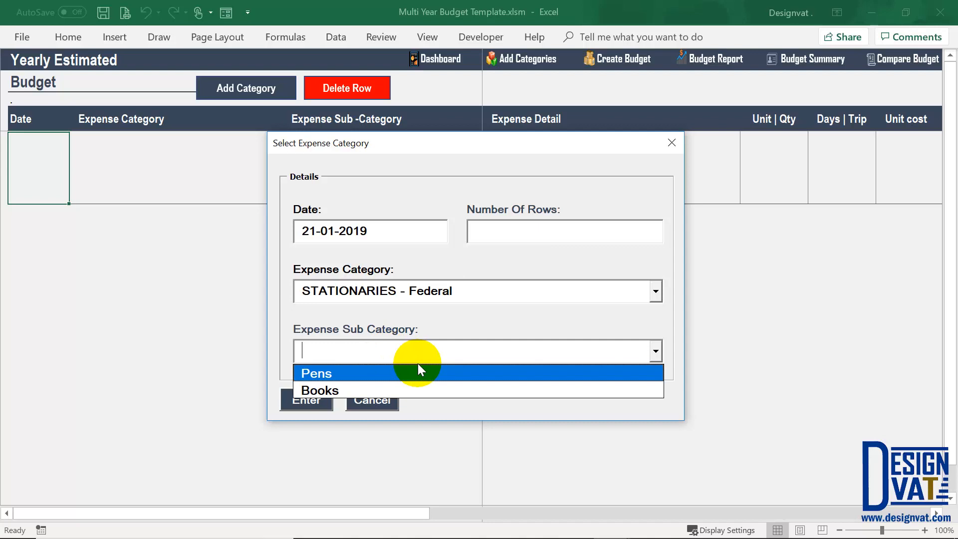
pyautogui.moveTo(462, 291); pyautogui.dragTo(280, 275)
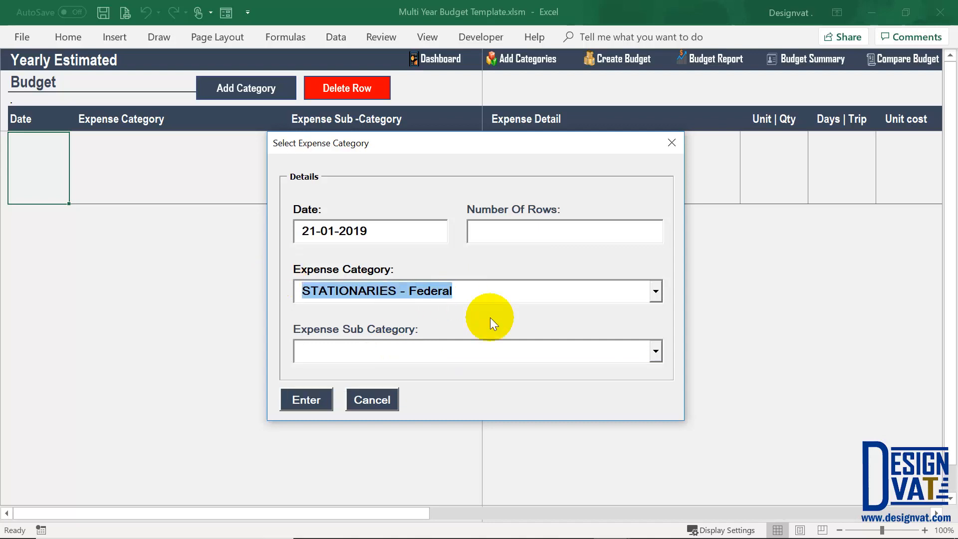
# Step: Set the expense category back to "CAPITAL EXPENDITURE - Federal" and choose "Equipments" as its sub-category
pyautogui.click(656, 292)
pyautogui.moveTo(658, 385); pyautogui.dragTo(657, 310)
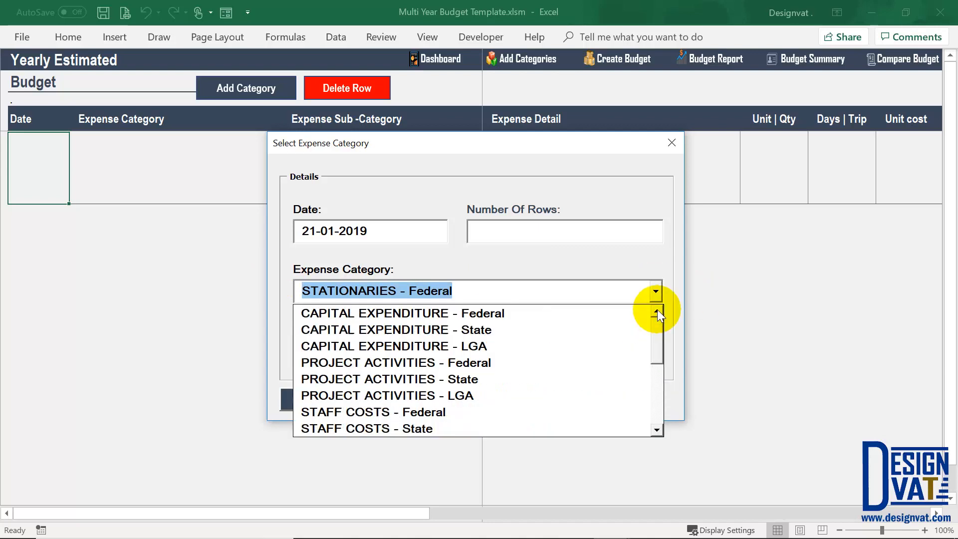
pyautogui.click(503, 312)
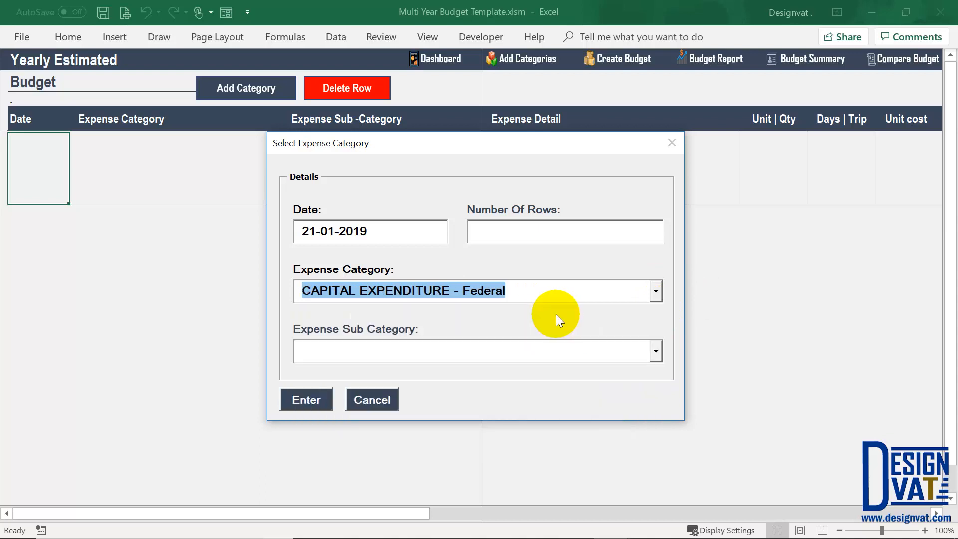
pyautogui.click(654, 352)
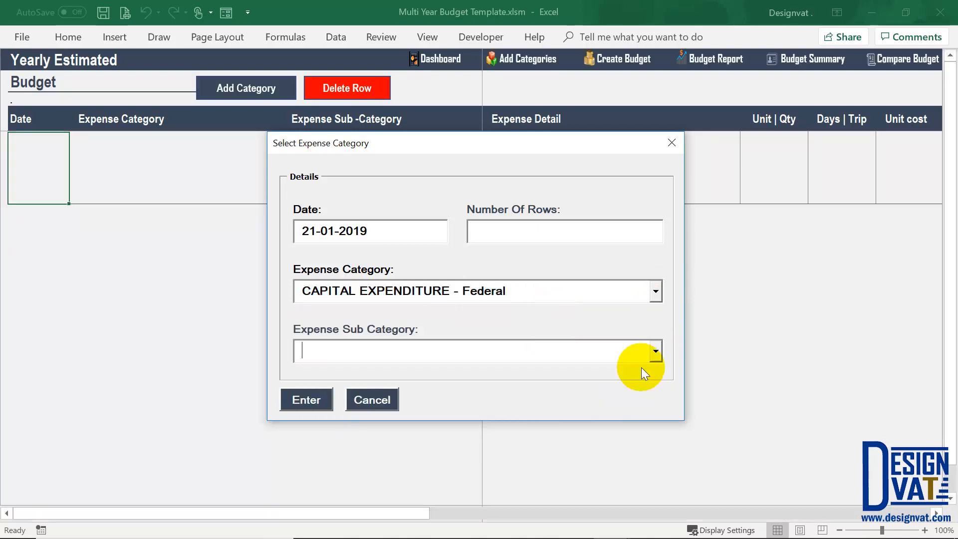
pyautogui.click(651, 351)
pyautogui.click(519, 369)
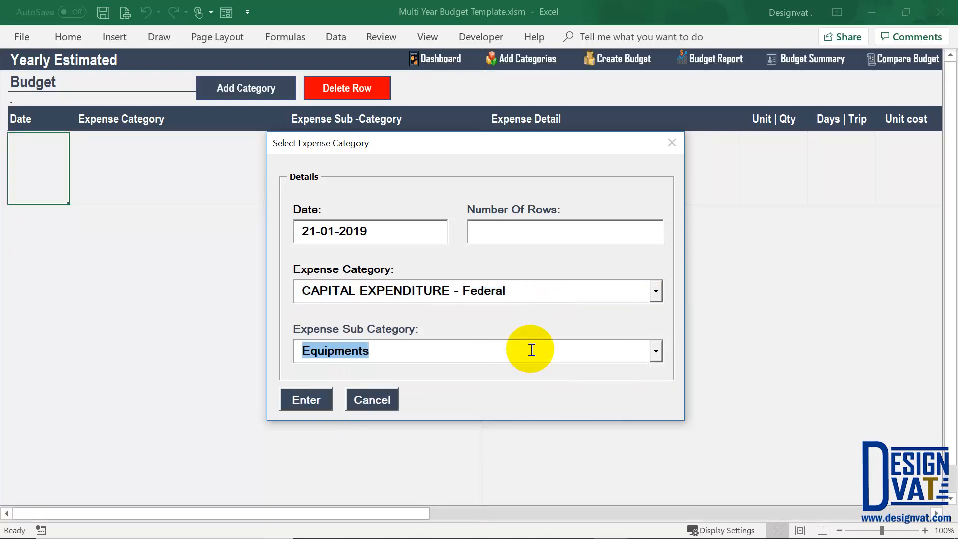
pyautogui.press('Tab')
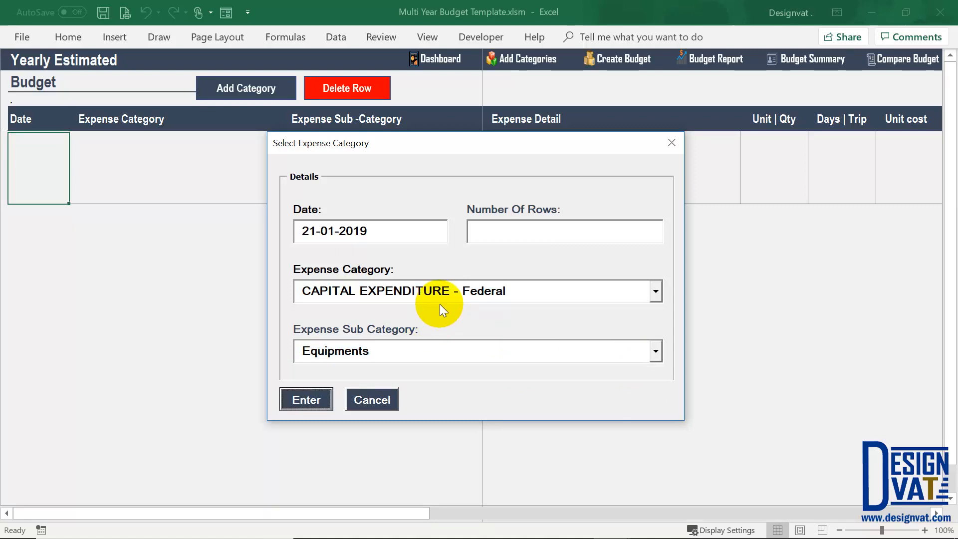
# Step: Set the number of rows to 3 and add the Equipments entry to the yearly budget
pyautogui.doubleClick(329, 349)
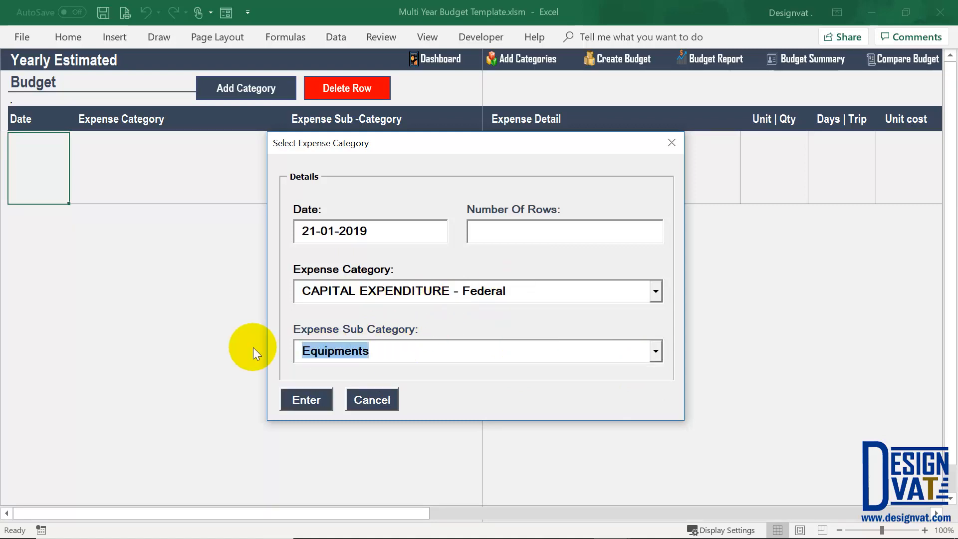
pyautogui.moveTo(375, 228); pyautogui.dragTo(340, 227)
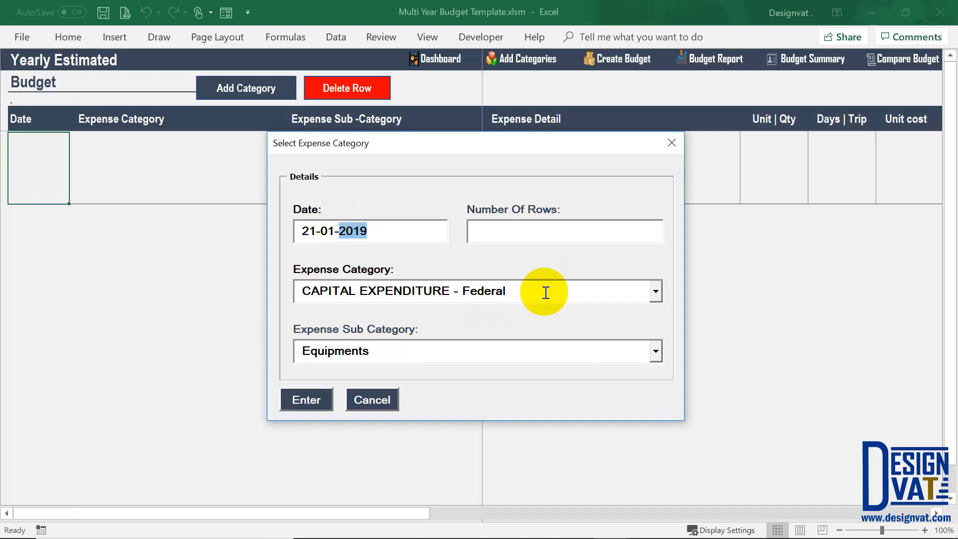
pyautogui.moveTo(545, 293); pyautogui.dragTo(250, 280)
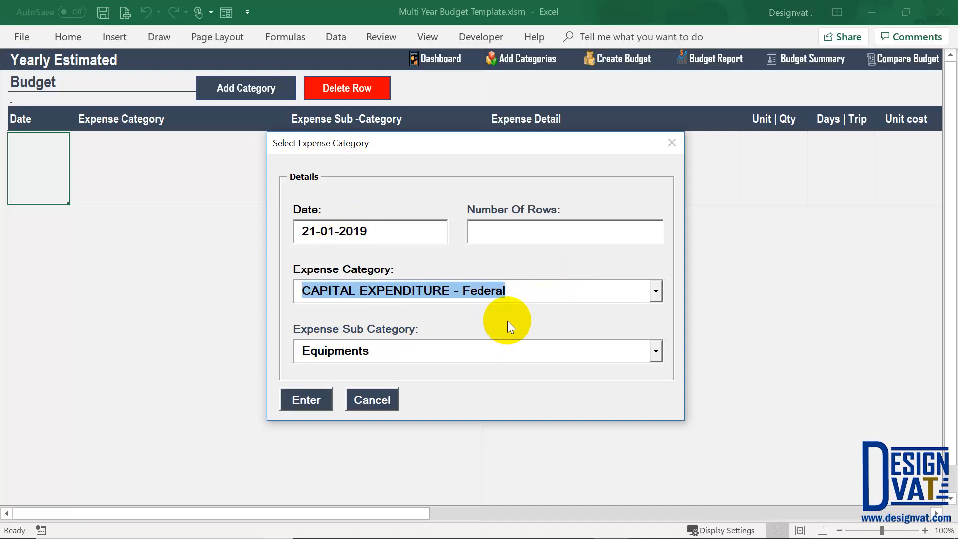
pyautogui.click(490, 230)
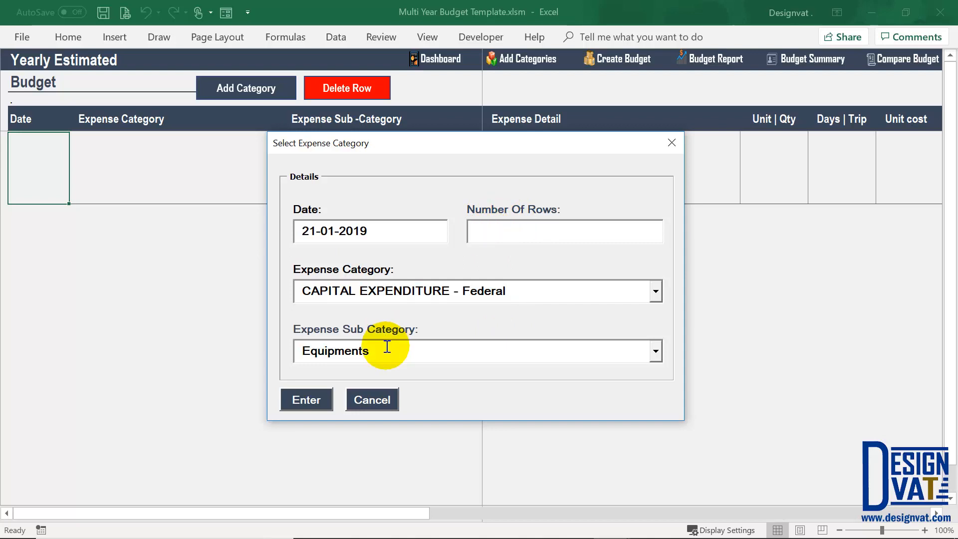
pyautogui.doubleClick(359, 349)
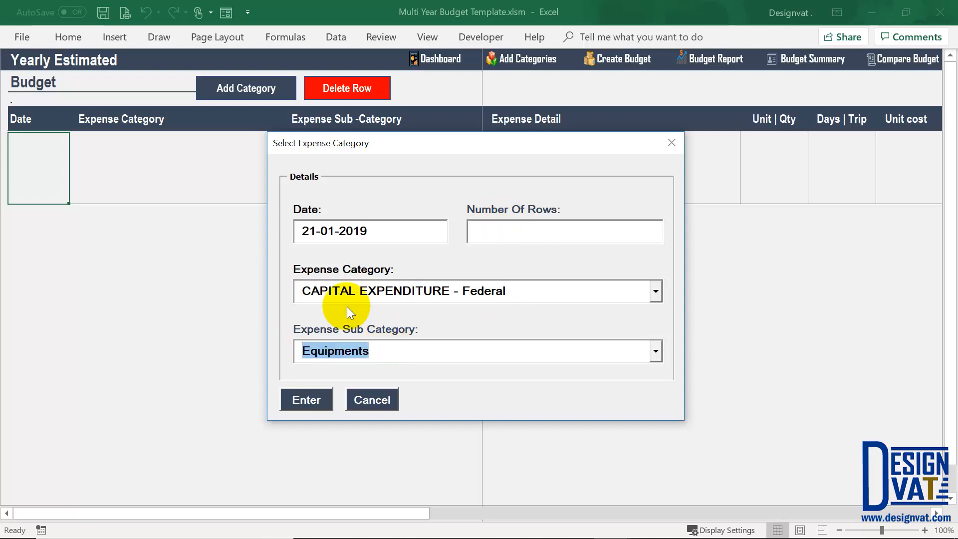
pyautogui.click(517, 231)
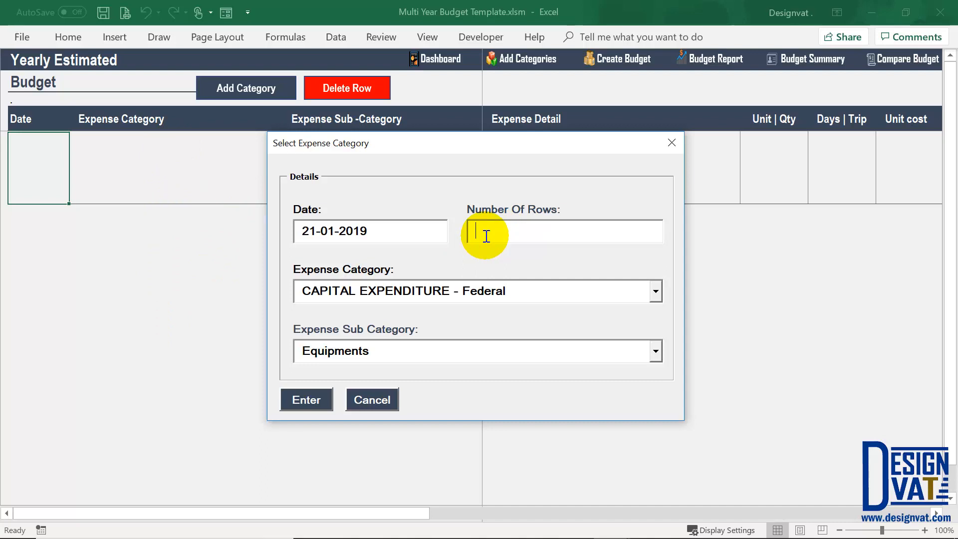
pyautogui.write('3')
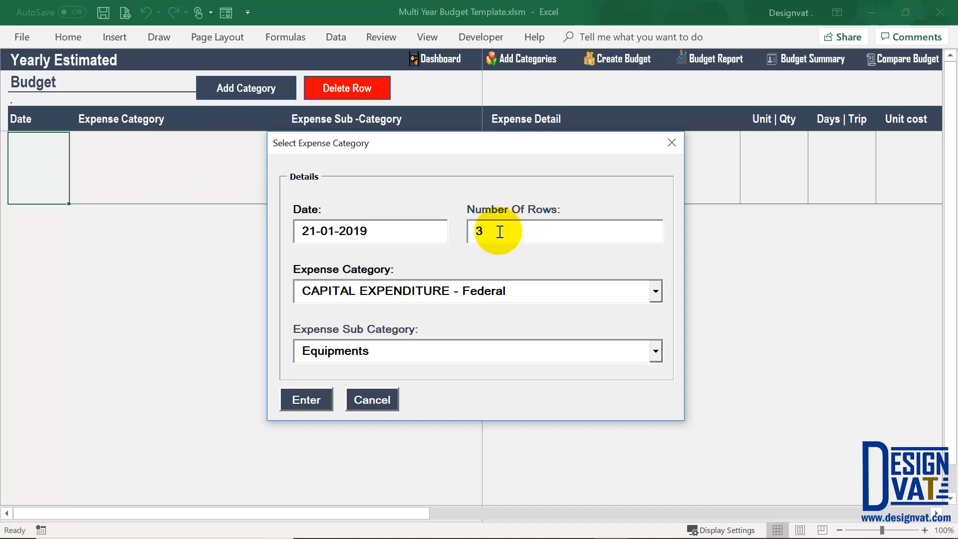
pyautogui.moveTo(498, 231); pyautogui.dragTo(440, 240)
pyautogui.click(302, 401)
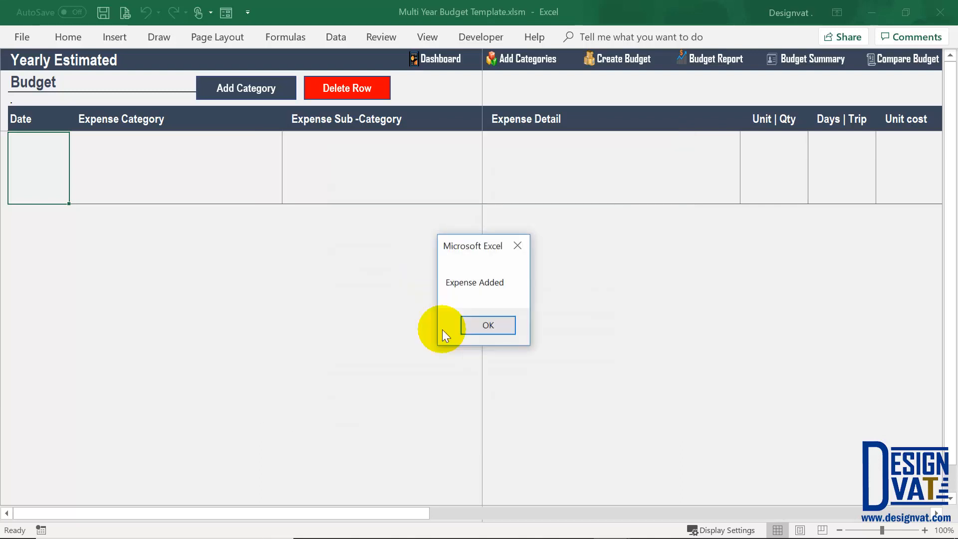
pyautogui.click(486, 325)
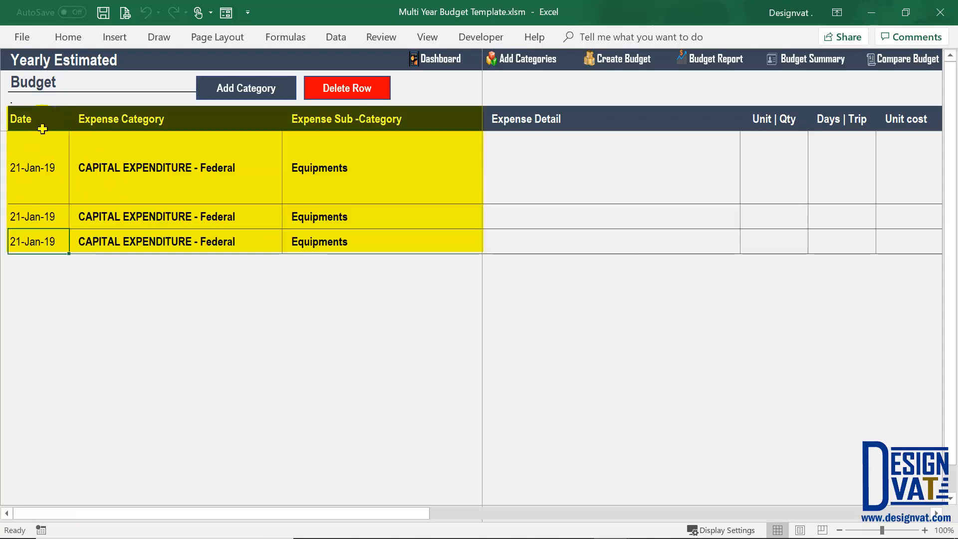
# Step: Examine the dates, expense categories and sub-categories filled into the newly added budget rows
pyautogui.moveTo(31, 239); pyautogui.dragTo(31, 240)
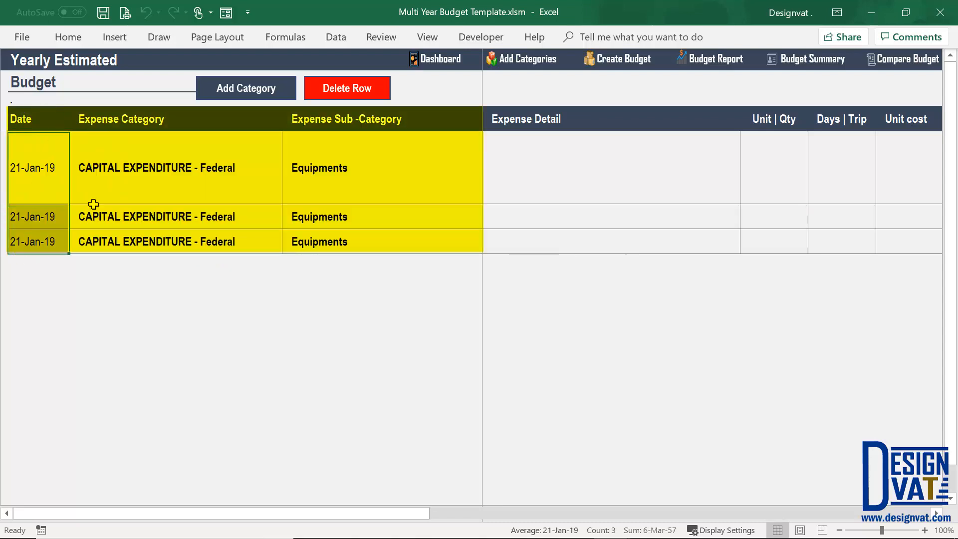
pyautogui.moveTo(154, 181); pyautogui.dragTo(152, 228)
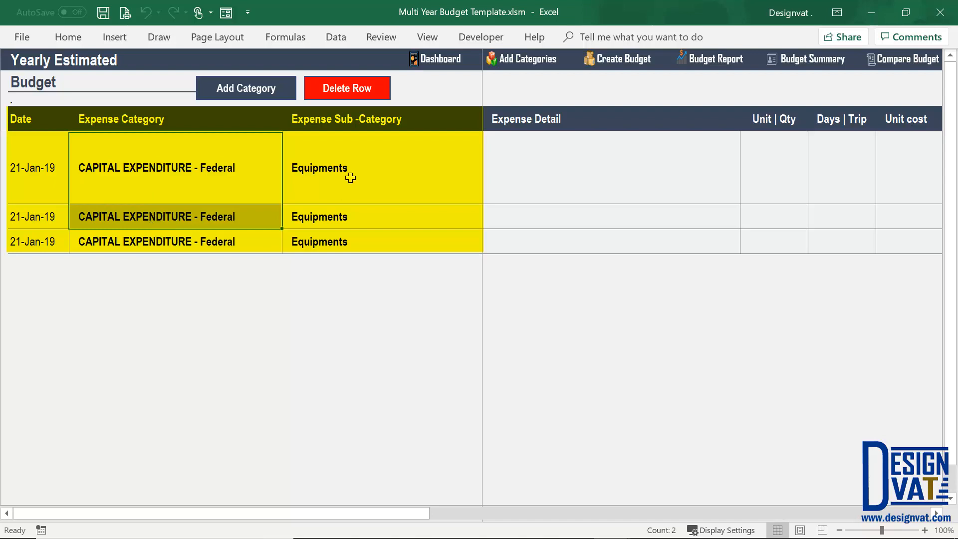
pyautogui.doubleClick(522, 161)
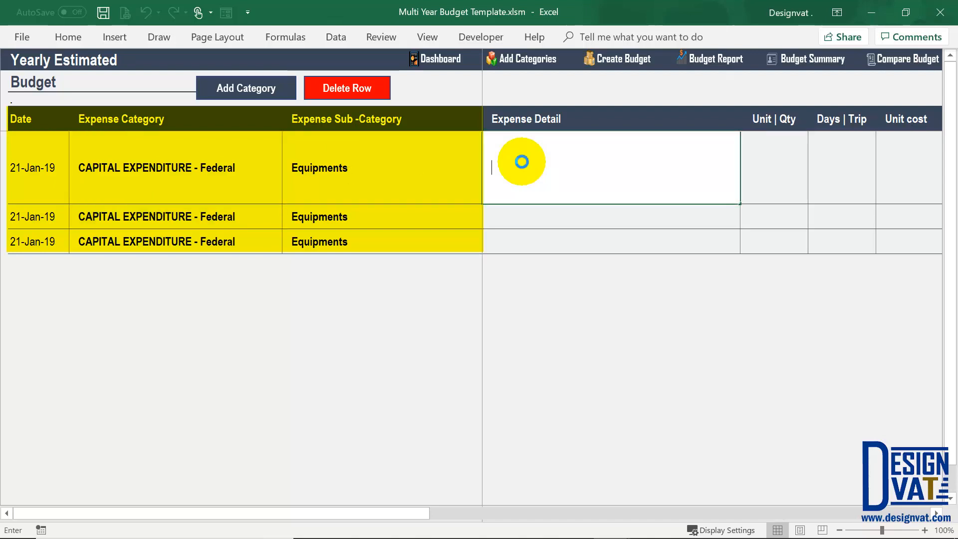
pyautogui.press('Return')
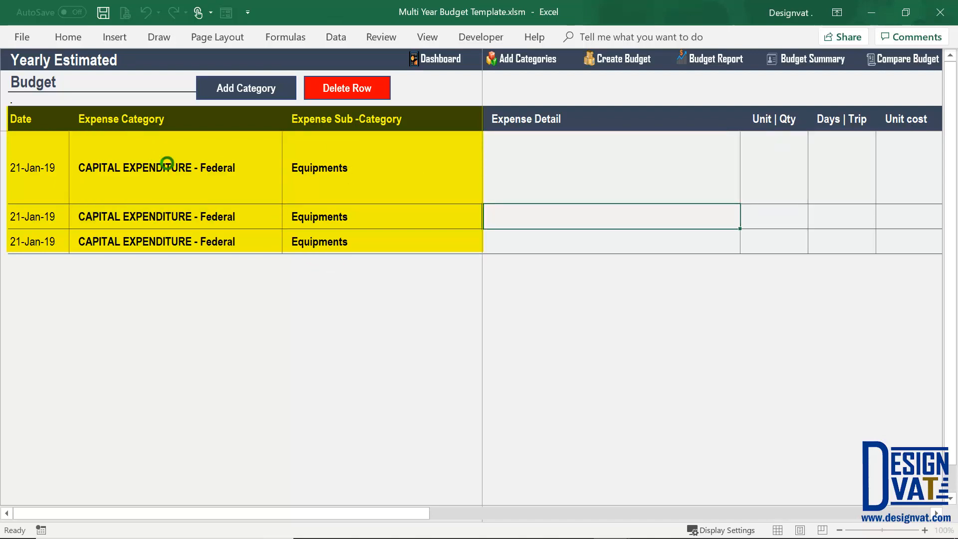
pyautogui.click(374, 171)
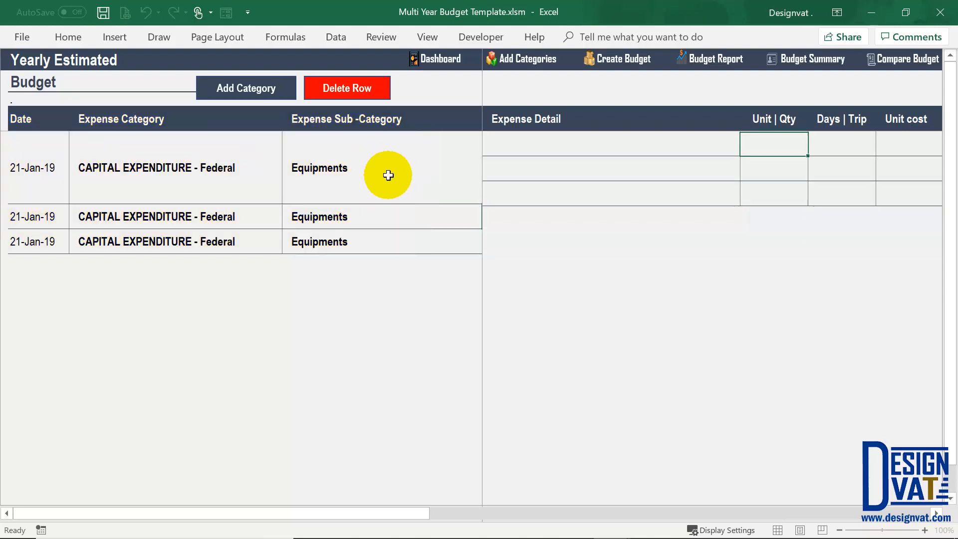
# Step: Go through the first budget row's remaining columns, from Expense Detail and Unit | Qty to Dollar Amount
pyautogui.click(514, 135)
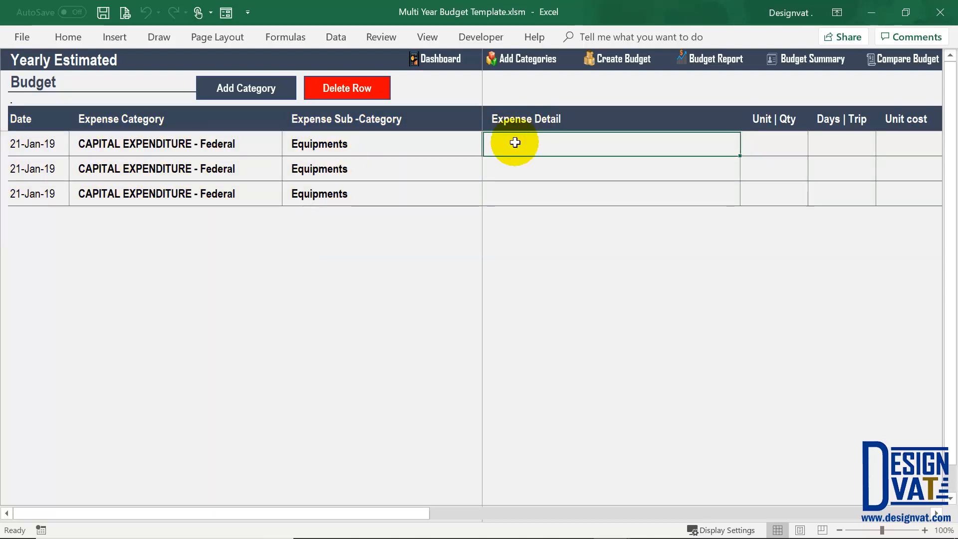
pyautogui.click(767, 146)
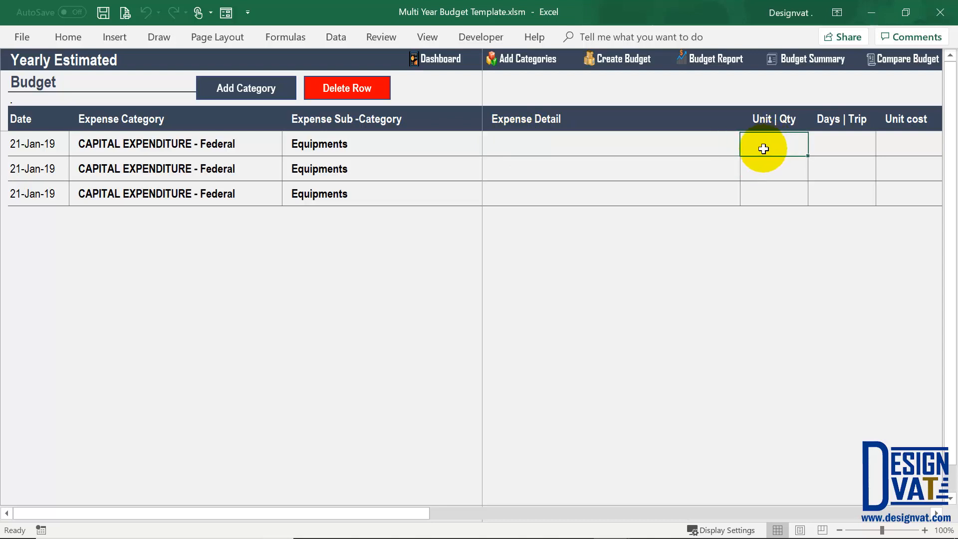
pyautogui.press('Tab')
pyautogui.press('Tab')
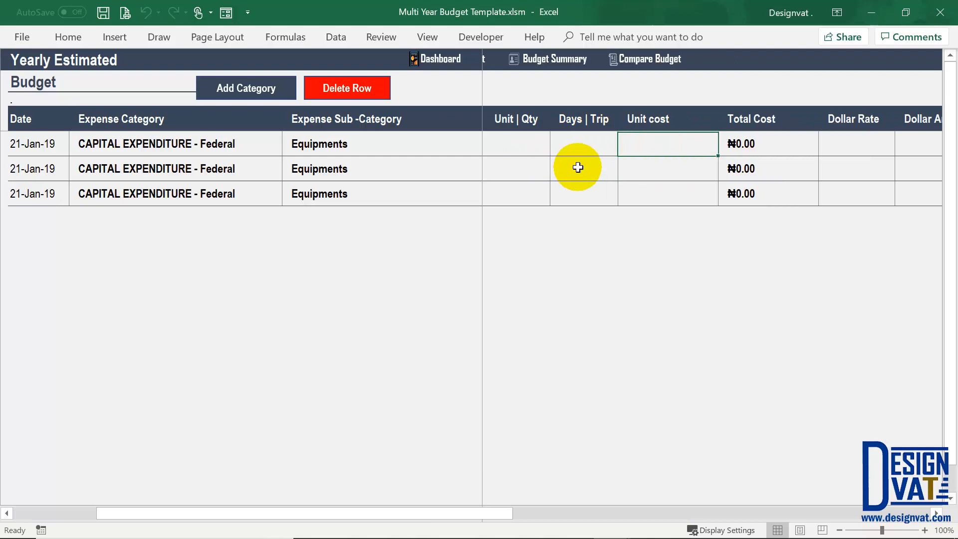
pyautogui.press('Tab')
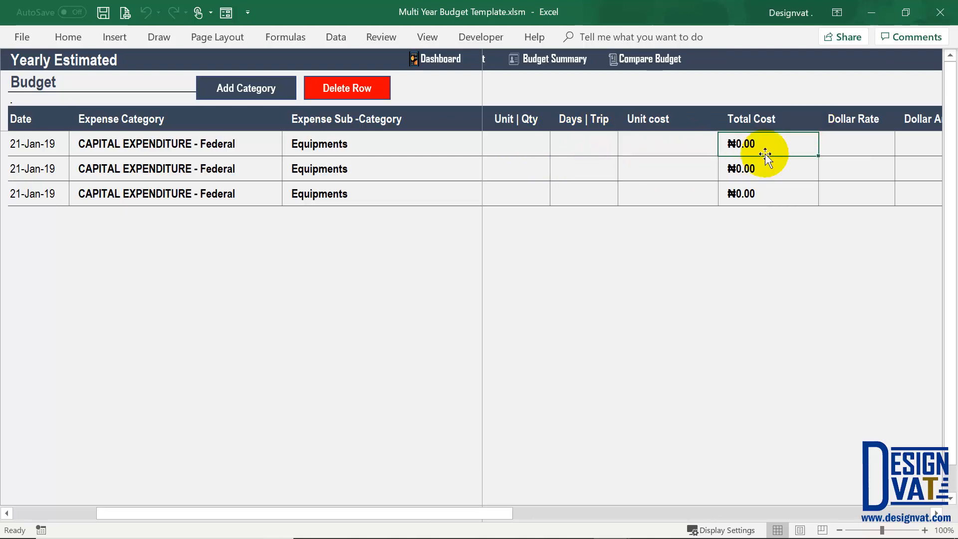
pyautogui.press('Tab')
pyautogui.press('Tab')
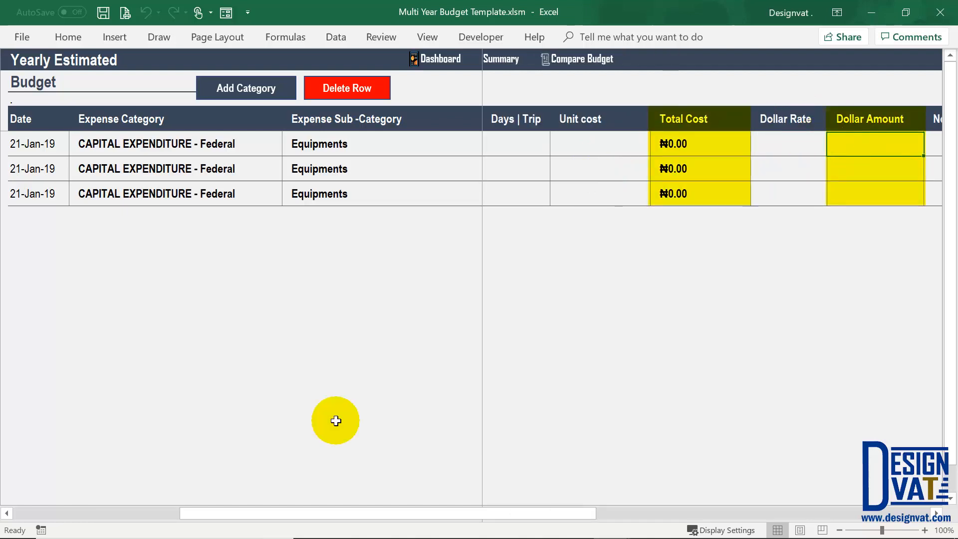
# Step: Return to the first columns of the budget table and select the three Equipments sub-category cells
pyautogui.moveTo(252, 513); pyautogui.dragTo(87, 514)
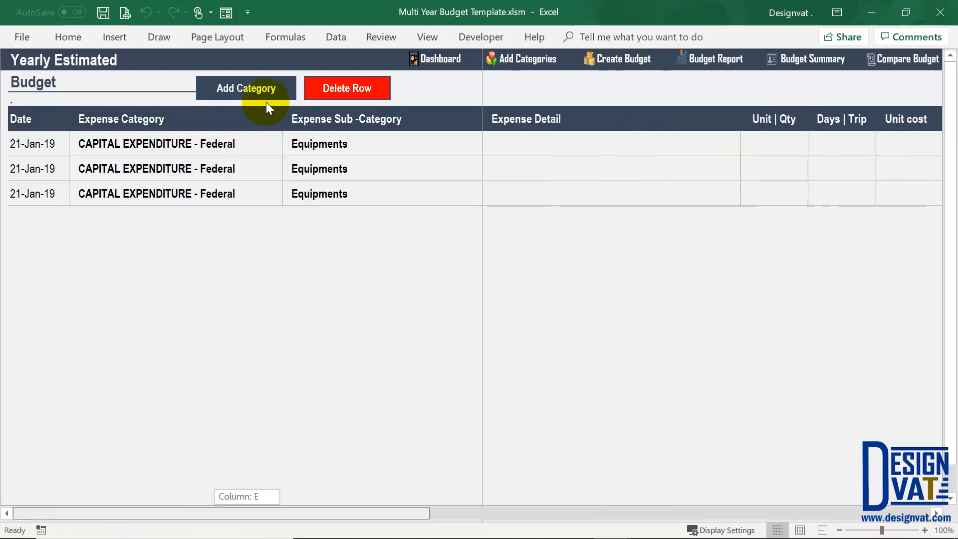
pyautogui.click(352, 143)
pyautogui.moveTo(345, 171); pyautogui.dragTo(341, 196)
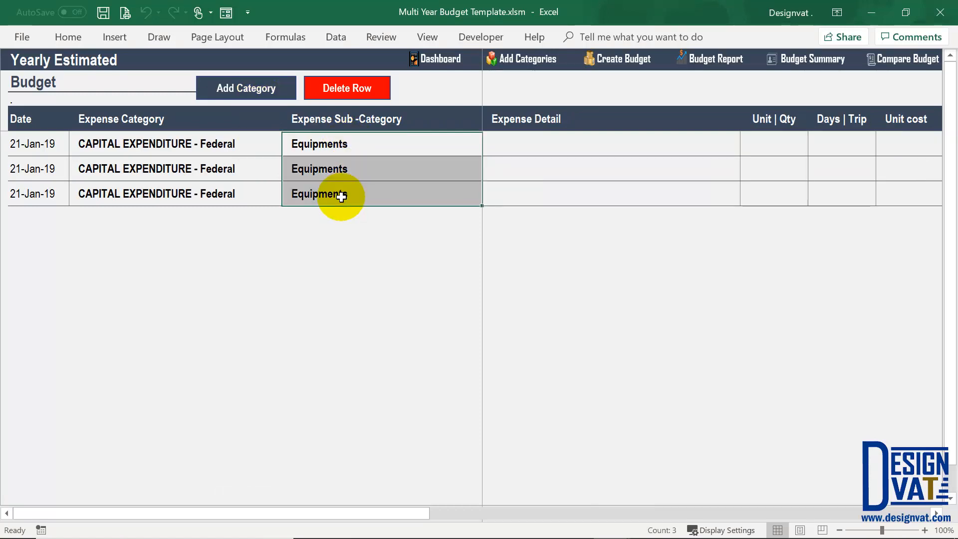
# Step: Enter Laptop Computer as the first budget row's expense detail and 10 as its Unit | Qty
pyautogui.click(534, 134)
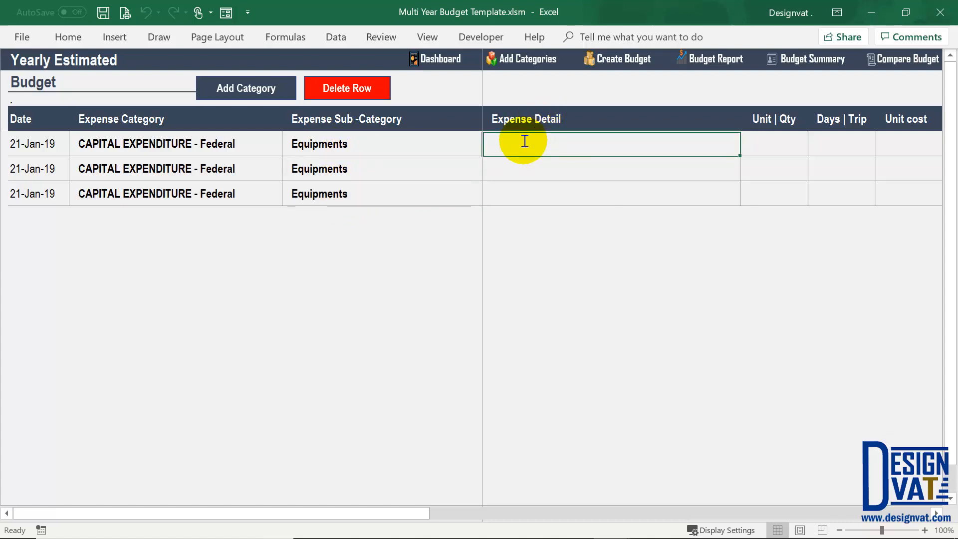
pyautogui.doubleClick(525, 141)
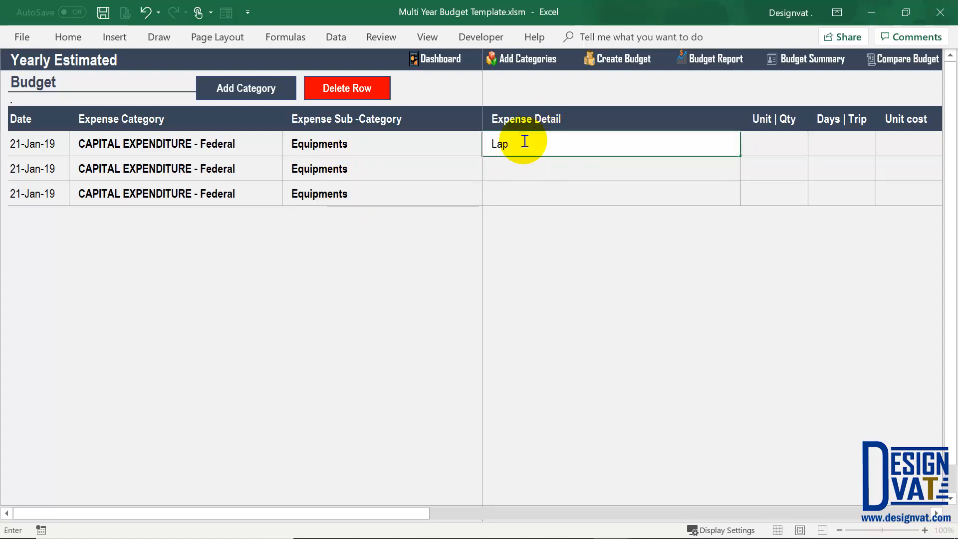
pyautogui.write('aptop Com')
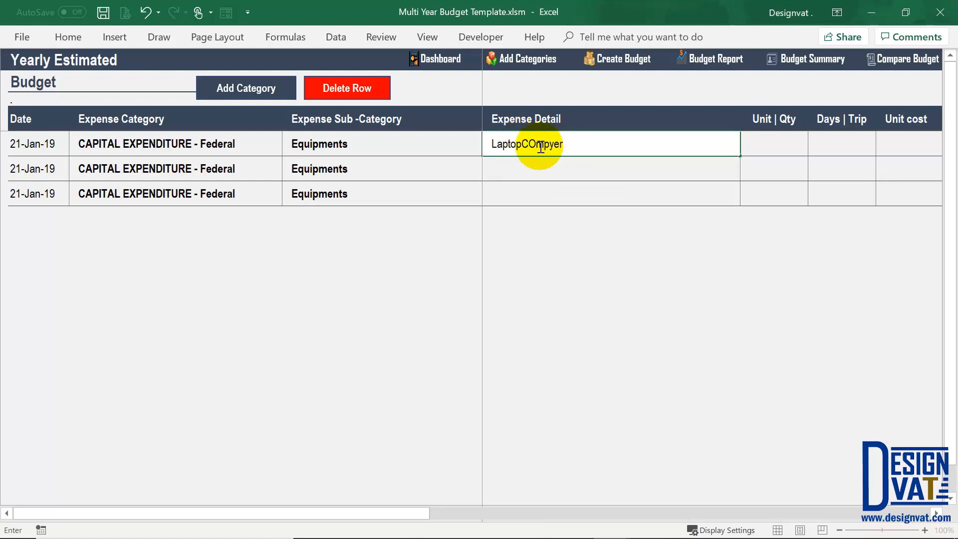
pyautogui.click(541, 147)
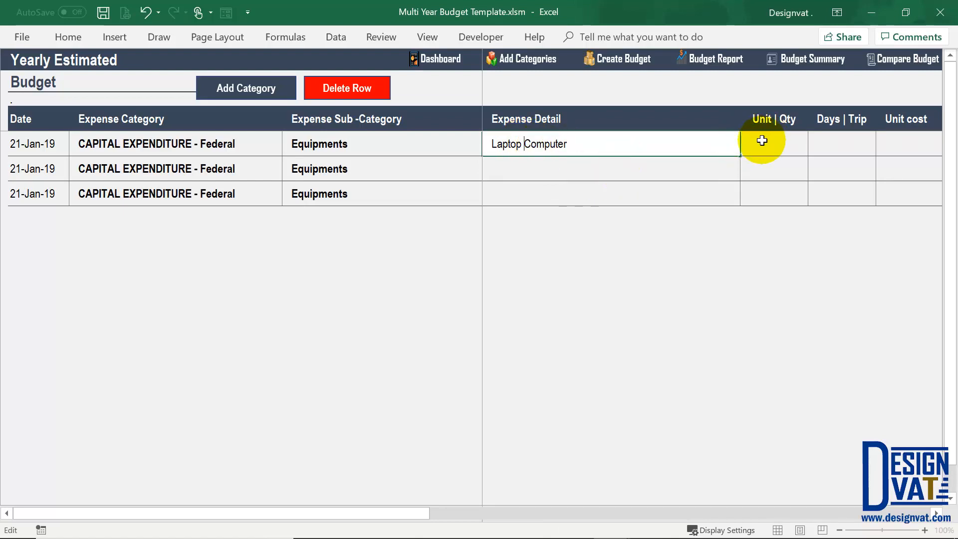
pyautogui.press('Tab')
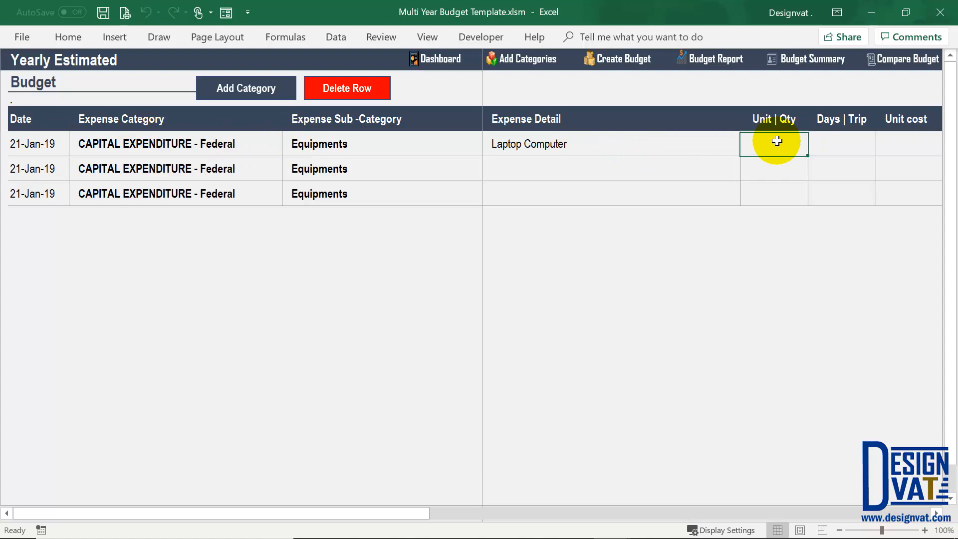
pyautogui.write('10')
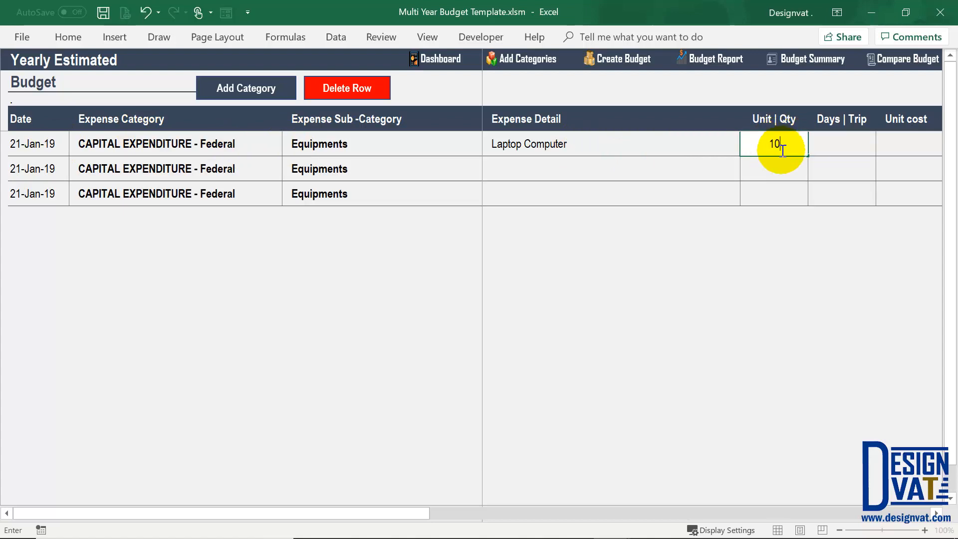
pyautogui.press('Tab')
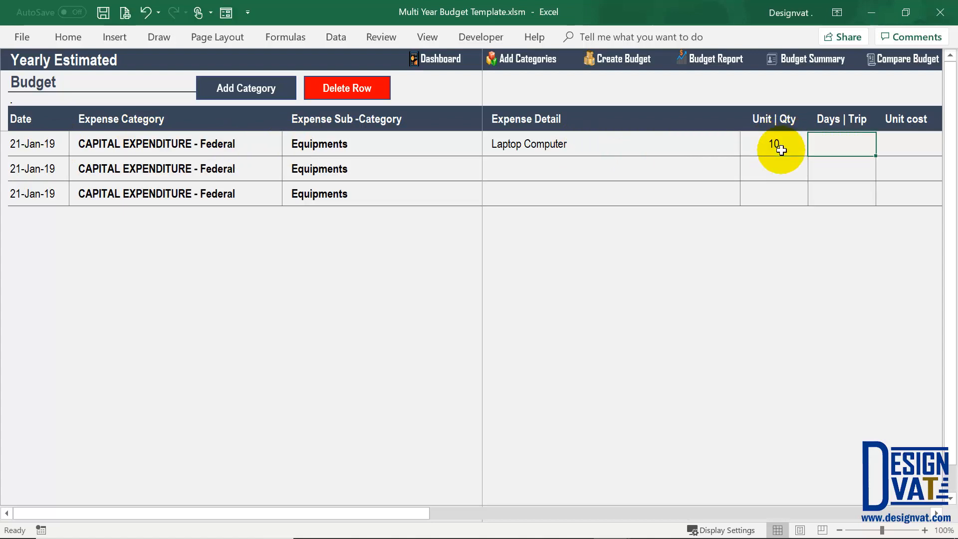
# Step: Set the unit cost of the Laptop Computer row to 100000, leaving its Days | Trip cell empty
pyautogui.hscroll(2, 781, 150)
pyautogui.click(589, 118)
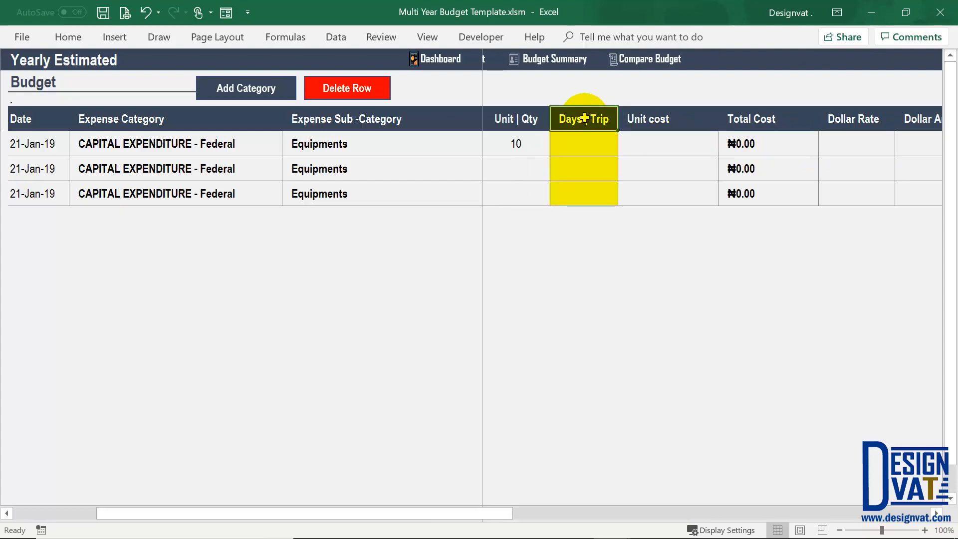
pyautogui.click(394, 140)
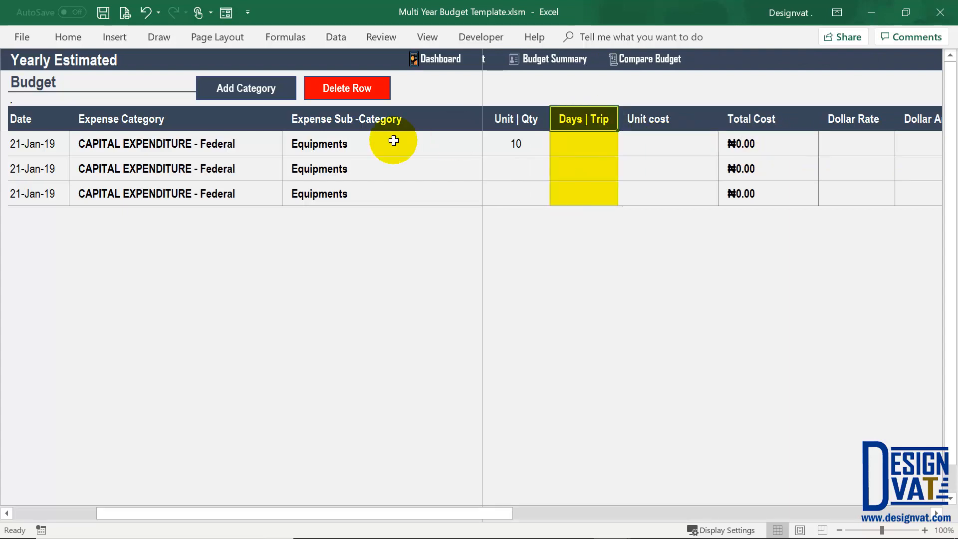
pyautogui.click(520, 144)
pyautogui.click(651, 136)
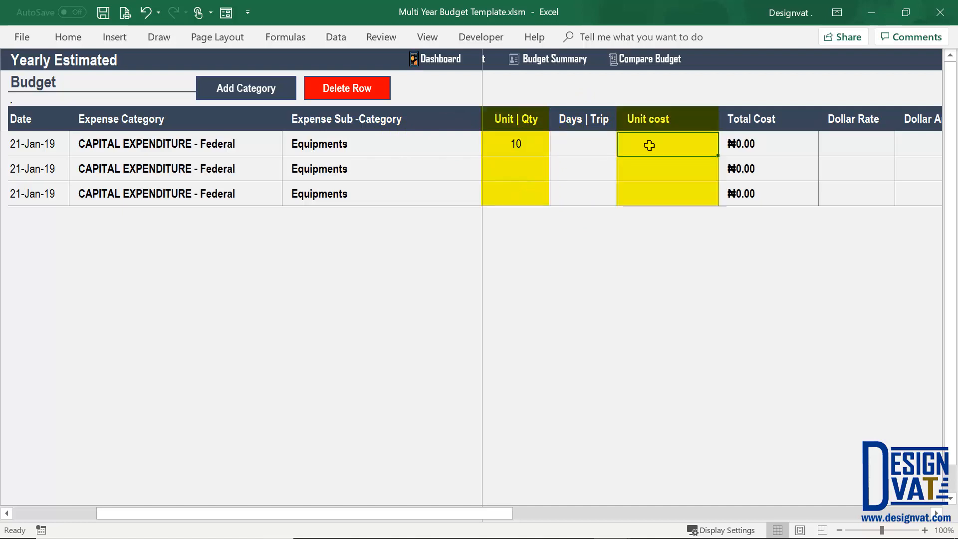
pyautogui.click(745, 143)
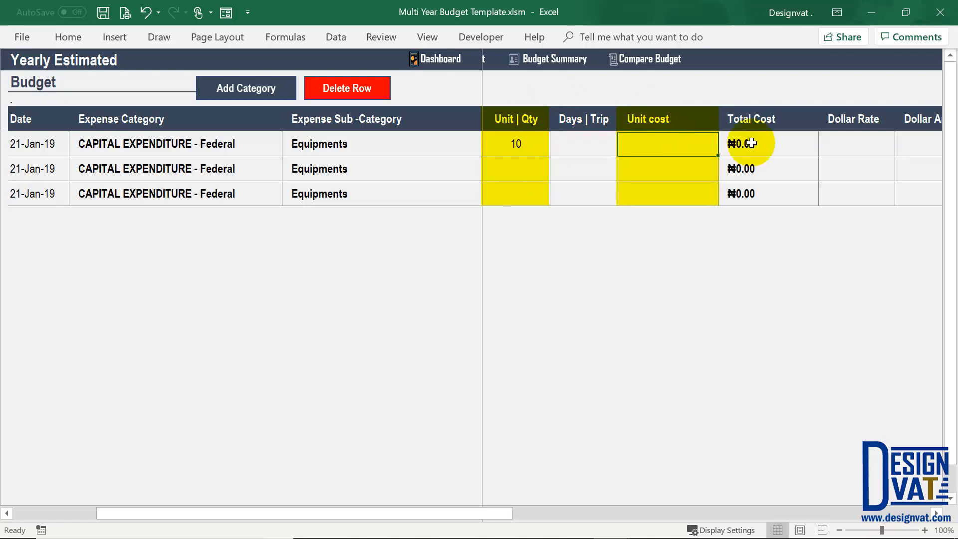
pyautogui.click(661, 140)
pyautogui.write('100000')
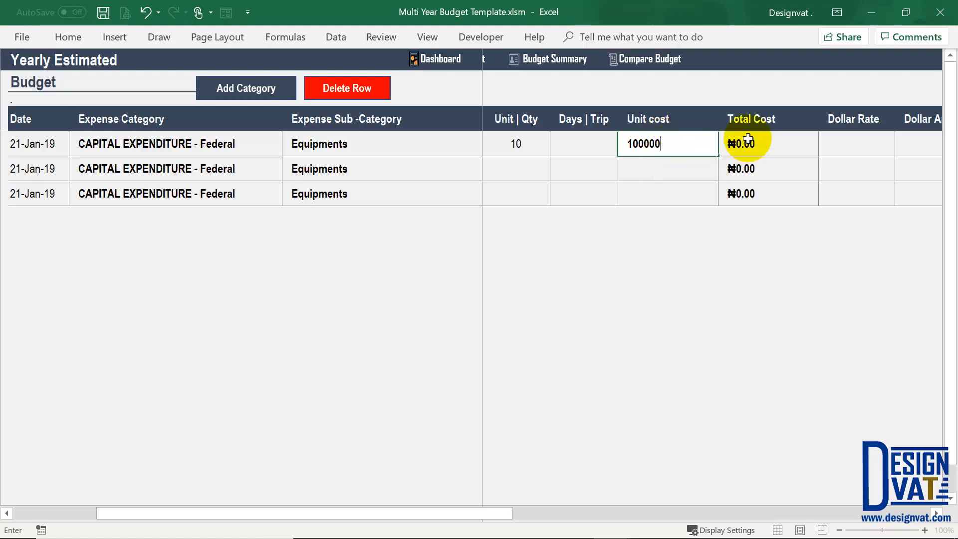
pyautogui.press('Return')
pyautogui.click(663, 144)
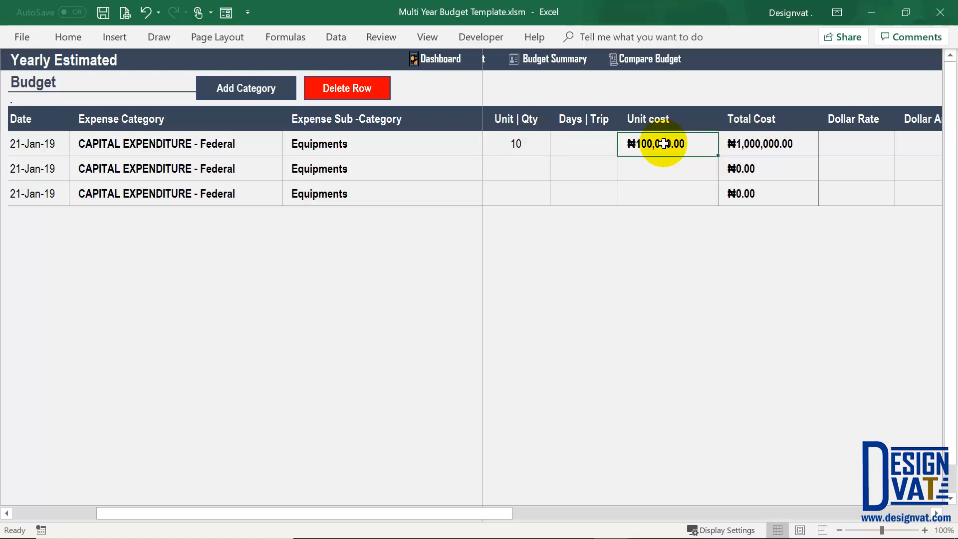
# Step: Enter 5 as the Days | Trip value in the first Equipments row
pyautogui.moveTo(594, 146); pyautogui.dragTo(588, 198)
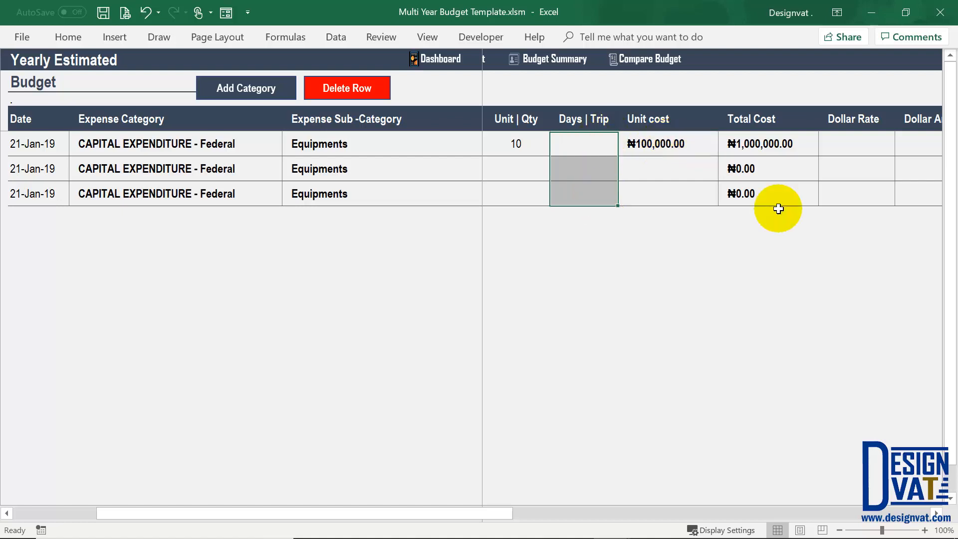
pyautogui.click(595, 144)
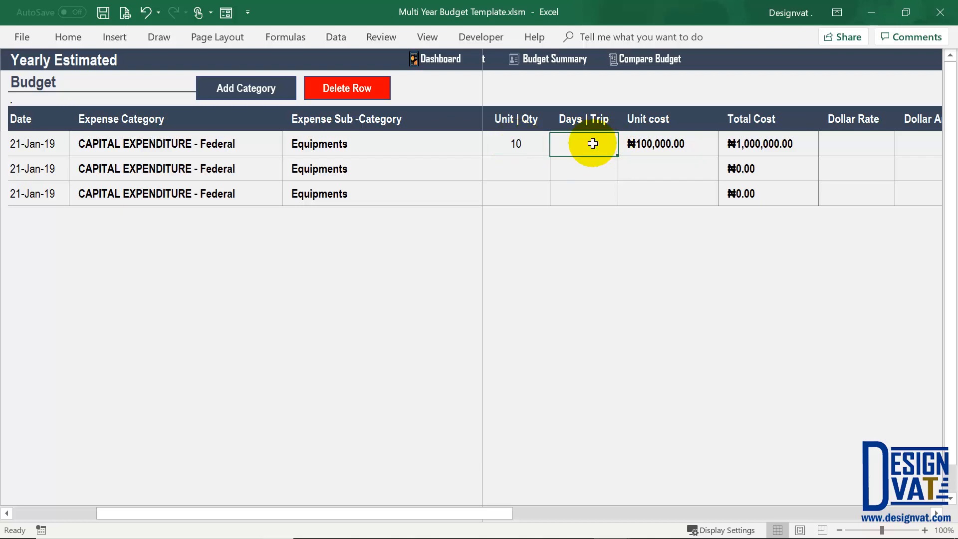
pyautogui.click(519, 146)
pyautogui.click(591, 143)
pyautogui.write('5')
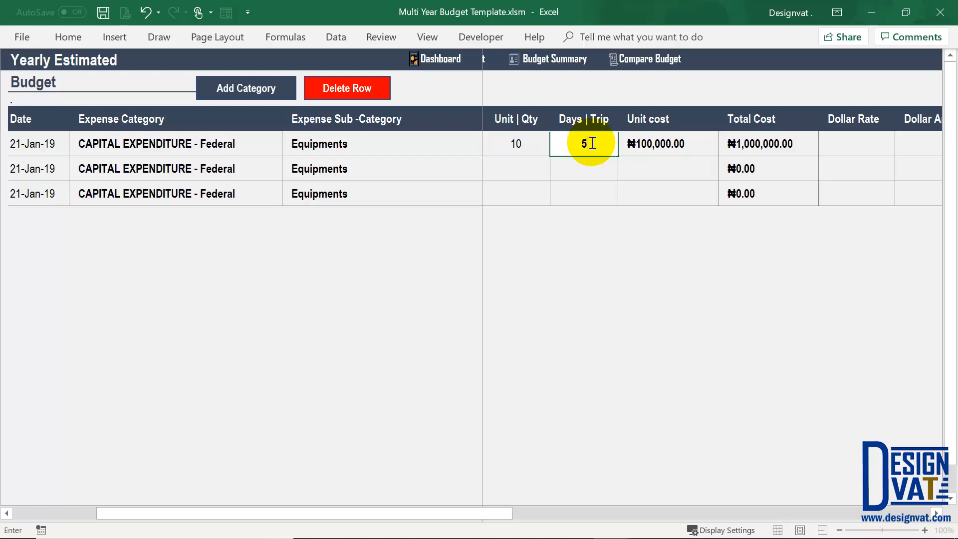
pyautogui.press('Return')
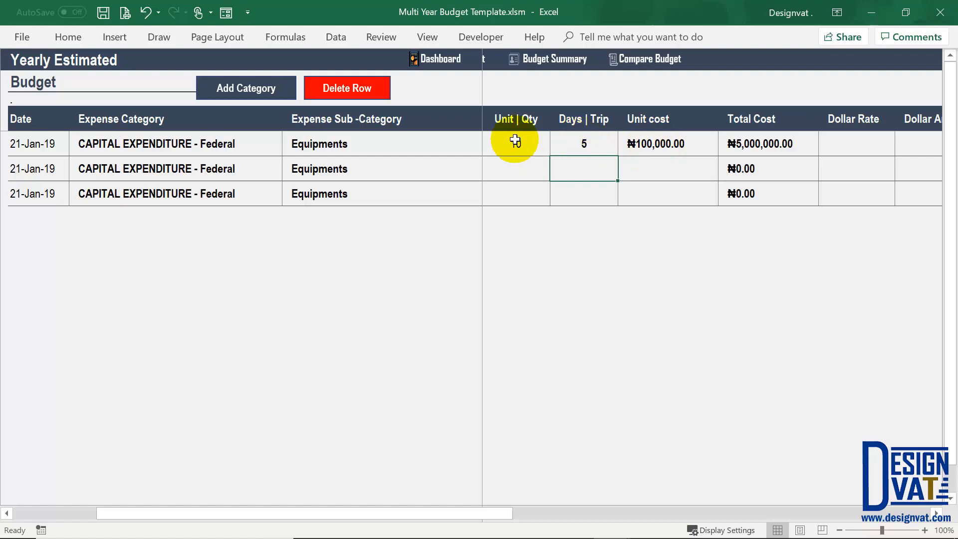
# Step: Examine how the first row's quantity, days and unit cost combine into its Total Cost
pyautogui.click(578, 143)
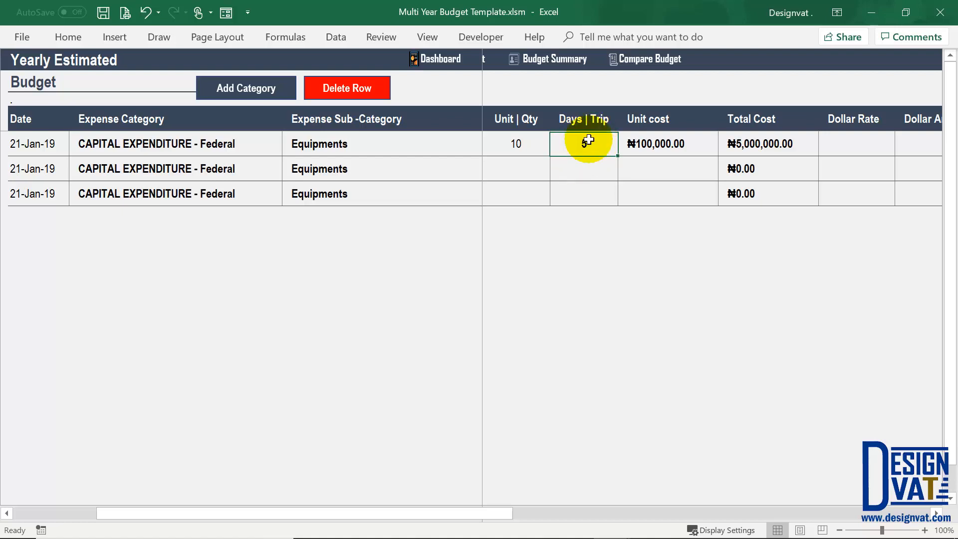
pyautogui.moveTo(514, 145); pyautogui.dragTo(757, 144)
pyautogui.click(759, 143)
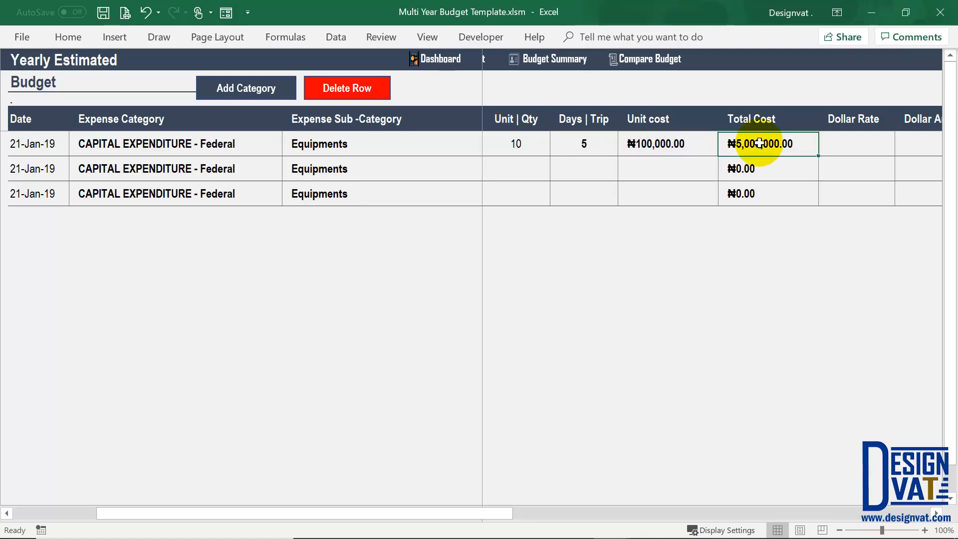
pyautogui.click(585, 143)
pyautogui.click(511, 144)
pyautogui.click(585, 144)
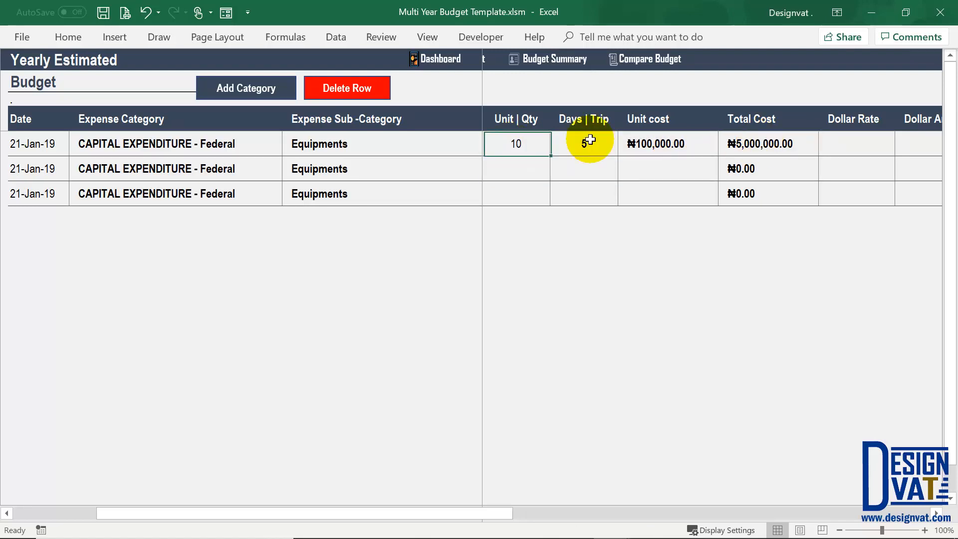
pyautogui.click(653, 142)
pyautogui.click(791, 144)
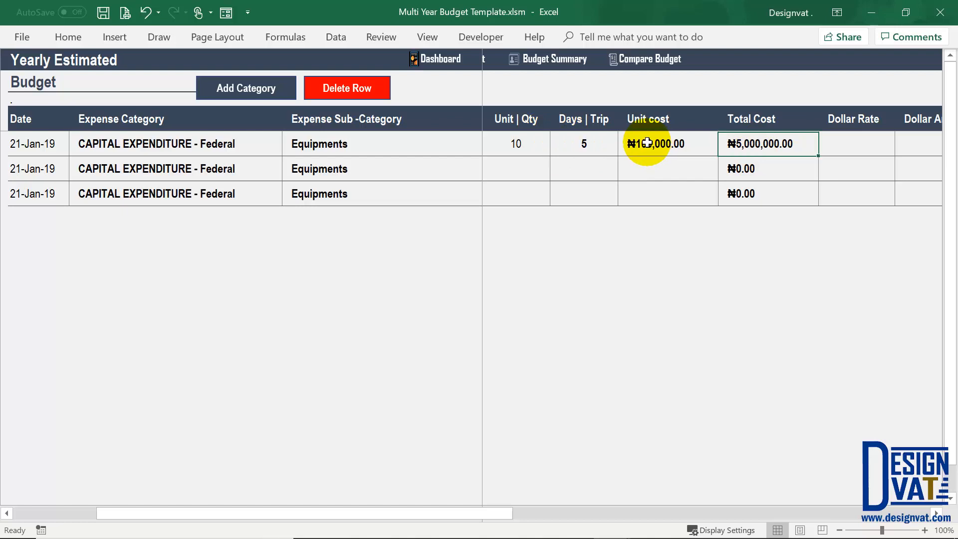
# Step: Set the Dollar Rate of the first Equipments row to 300
pyautogui.press('Right')
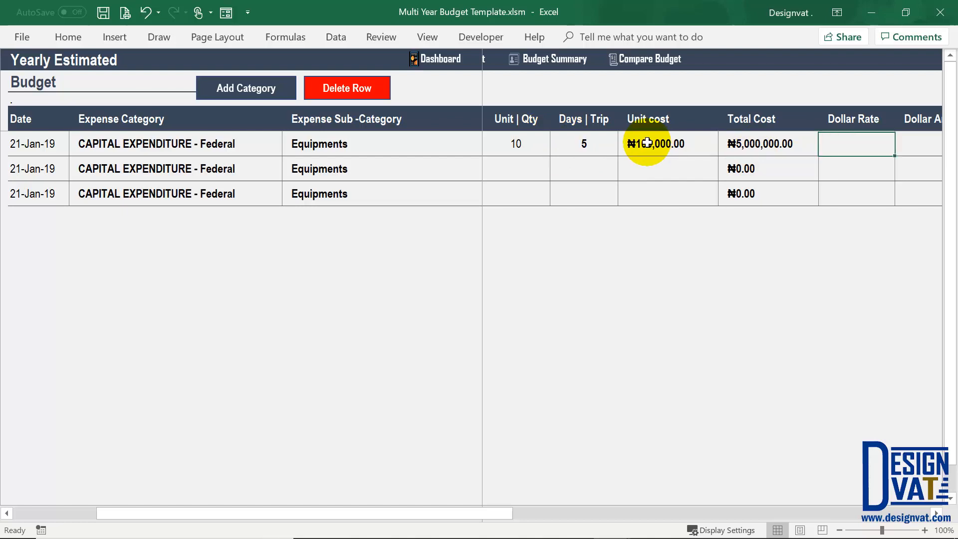
pyautogui.press('Right')
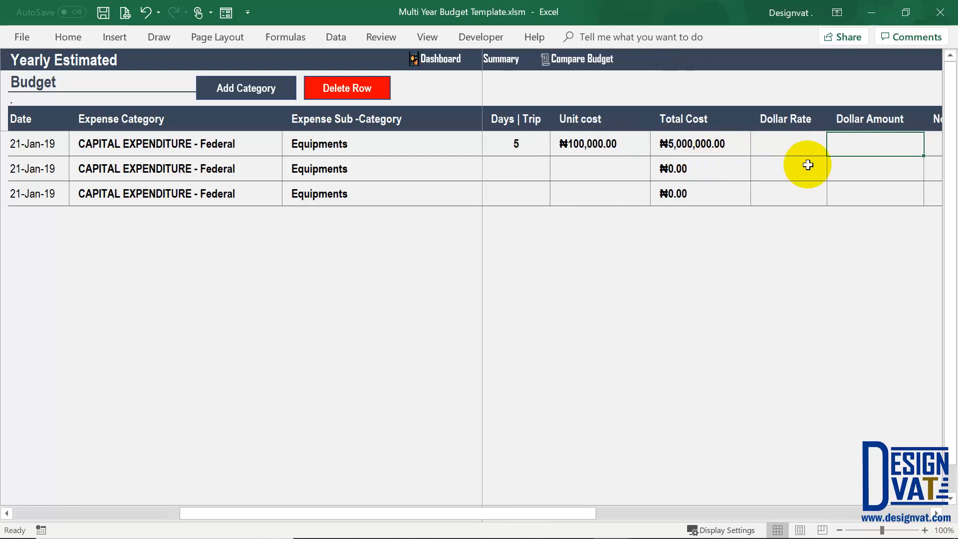
pyautogui.press('Right')
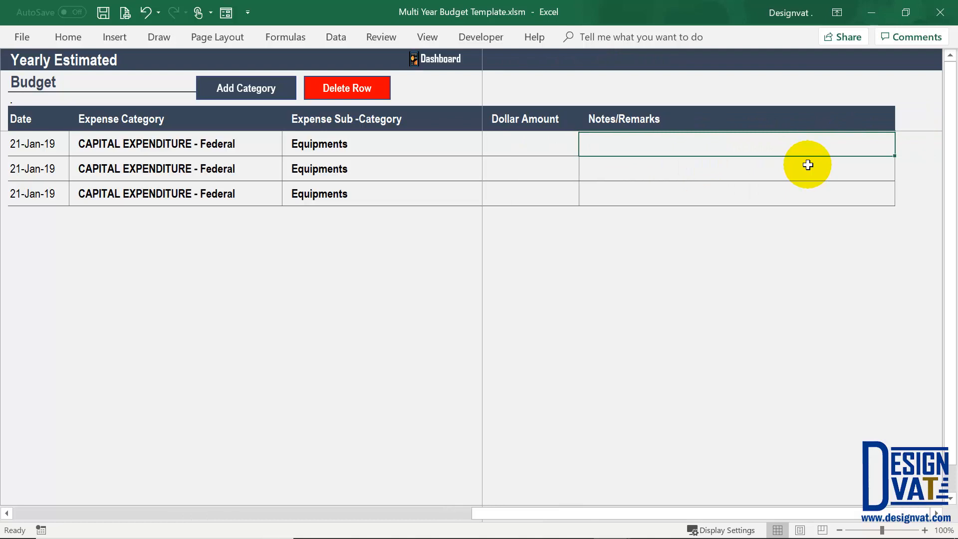
pyautogui.press('Left')
pyautogui.press('Left')
pyautogui.press('Left')
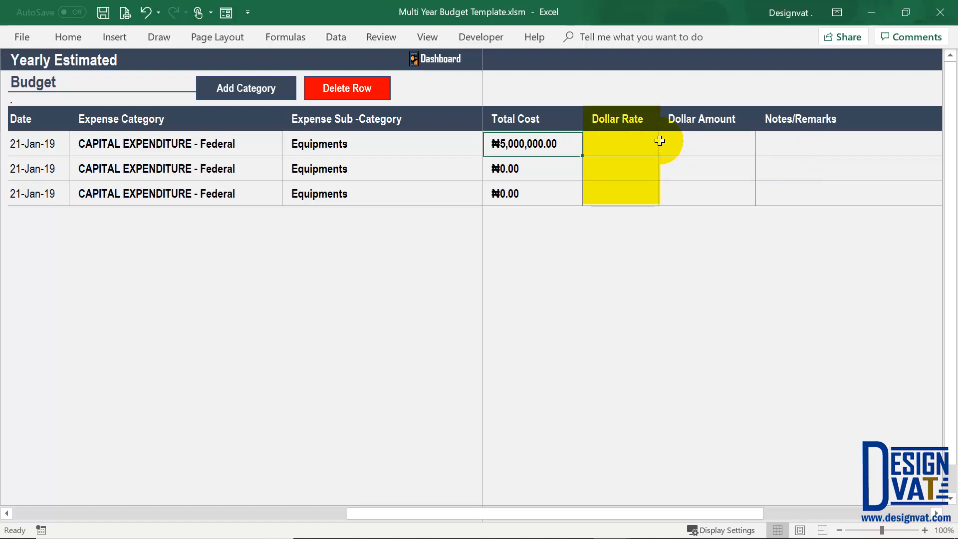
pyautogui.click(637, 145)
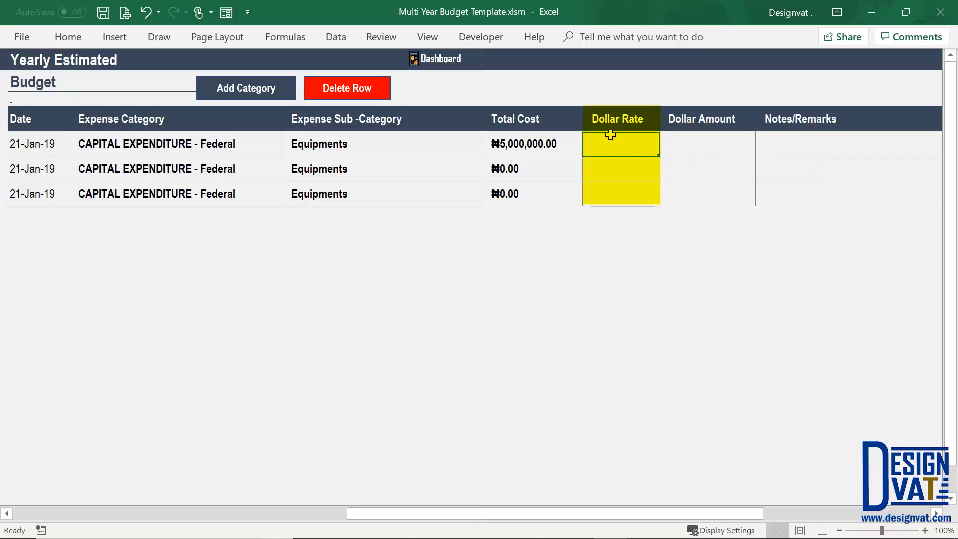
pyautogui.click(40, 144)
pyautogui.click(610, 138)
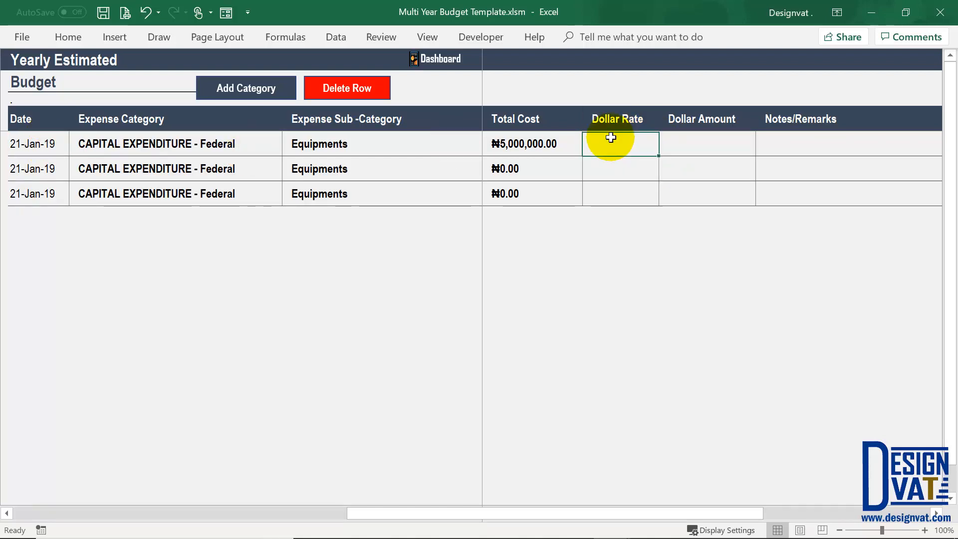
pyautogui.write('300')
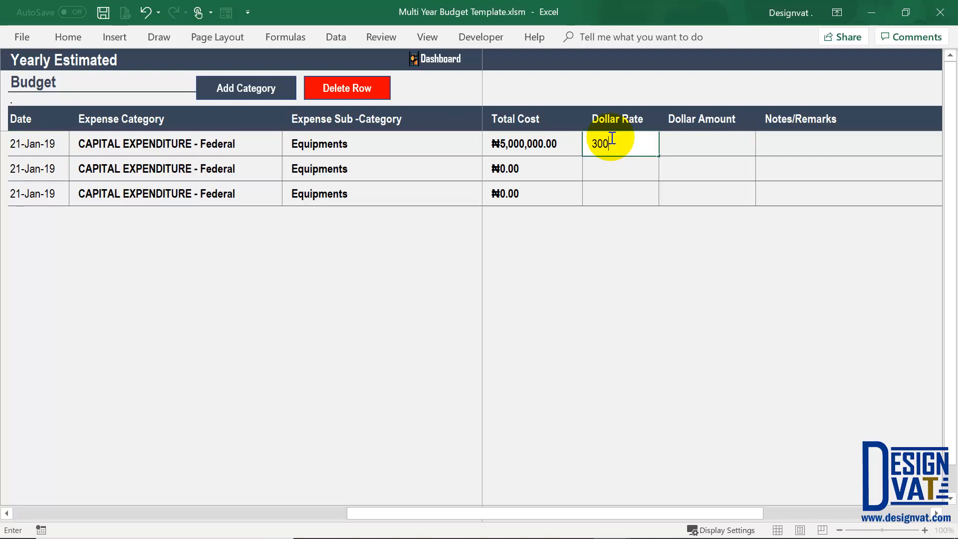
pyautogui.press('Return')
# Step: Check the first row's Dollar Amount against its total cost, dollar rate and cost inputs, ending at its Notes/Remarks cell
pyautogui.click(718, 137)
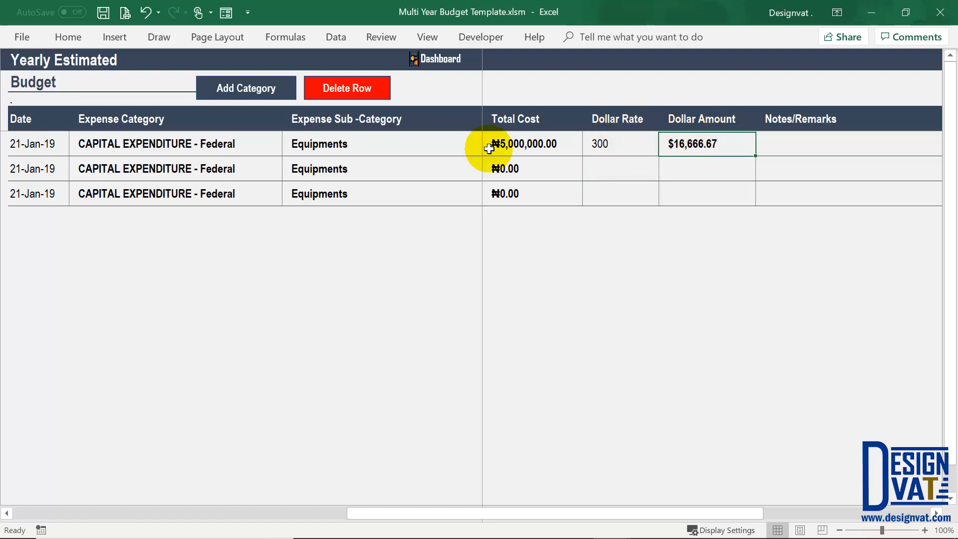
pyautogui.click(529, 144)
pyautogui.click(623, 144)
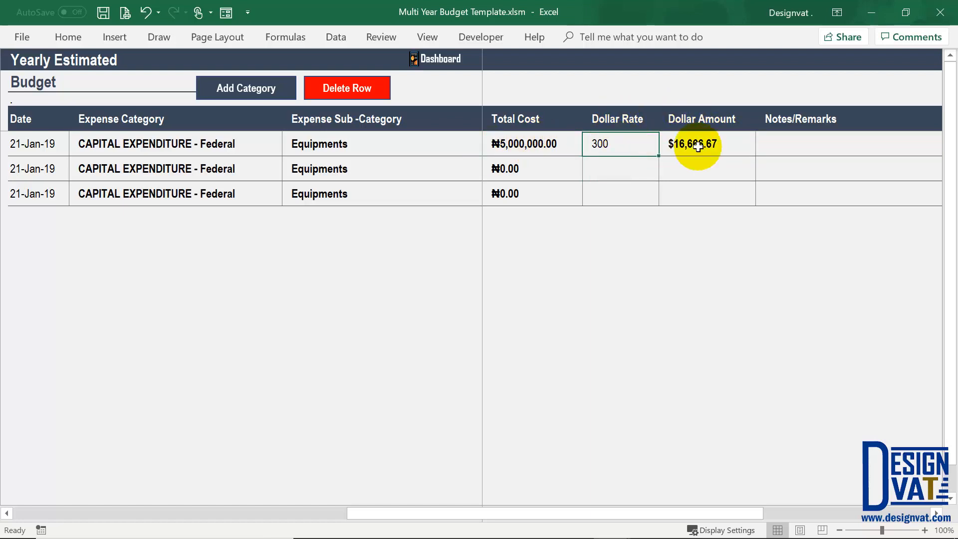
pyautogui.click(698, 146)
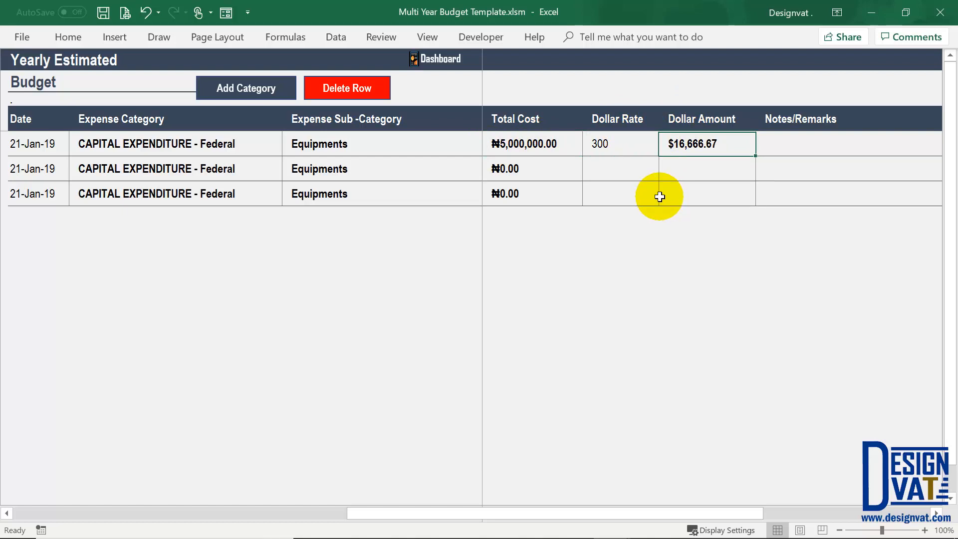
pyautogui.click(539, 142)
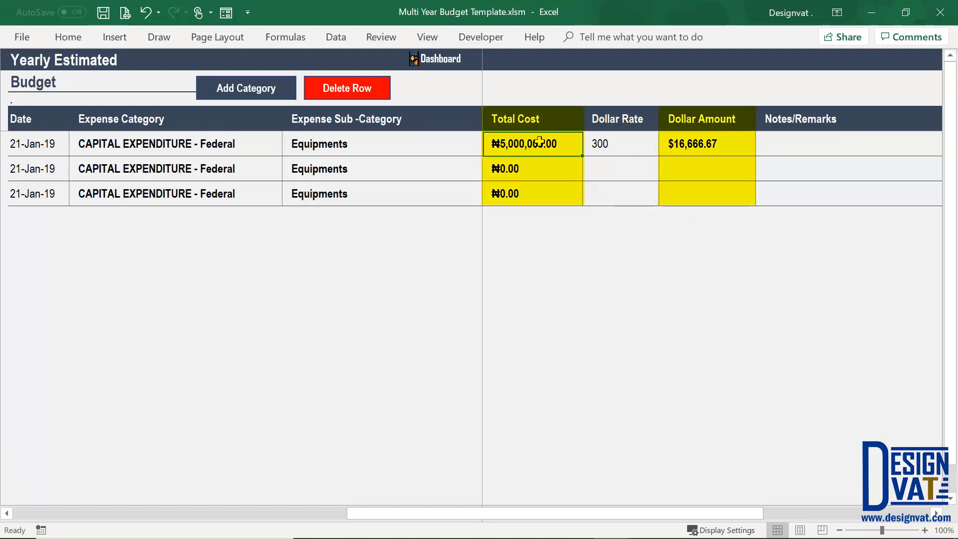
pyautogui.hscroll(-3, 540, 142)
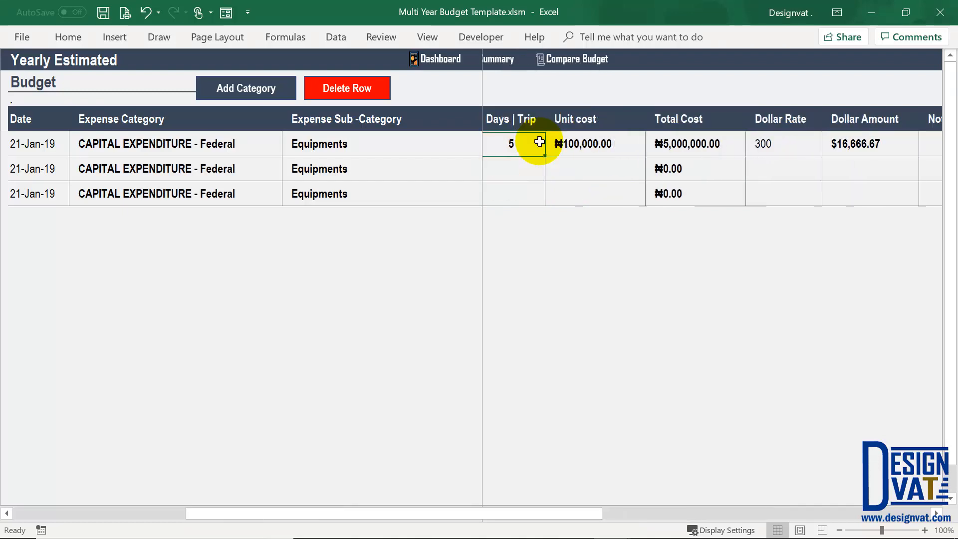
pyautogui.moveTo(539, 142); pyautogui.dragTo(662, 146)
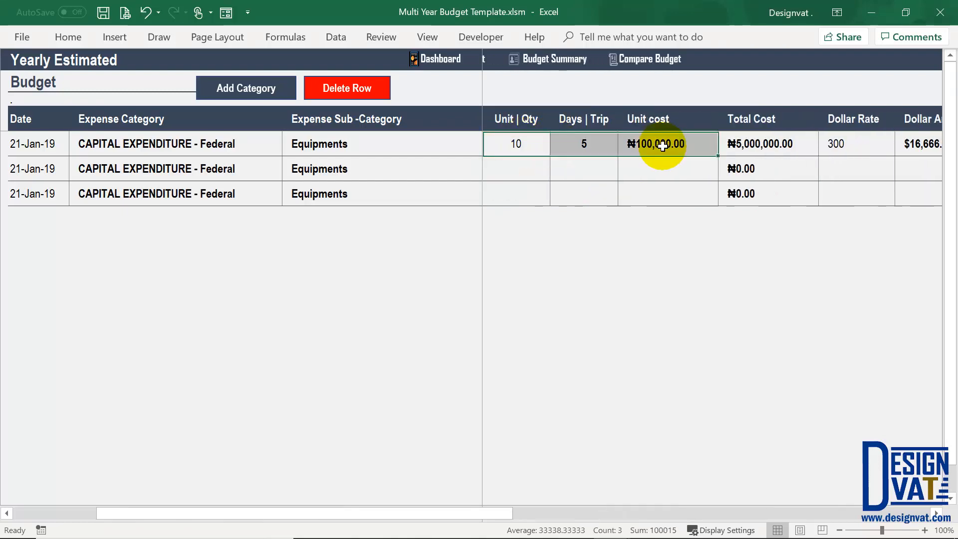
pyautogui.click(925, 143)
pyautogui.press('Right')
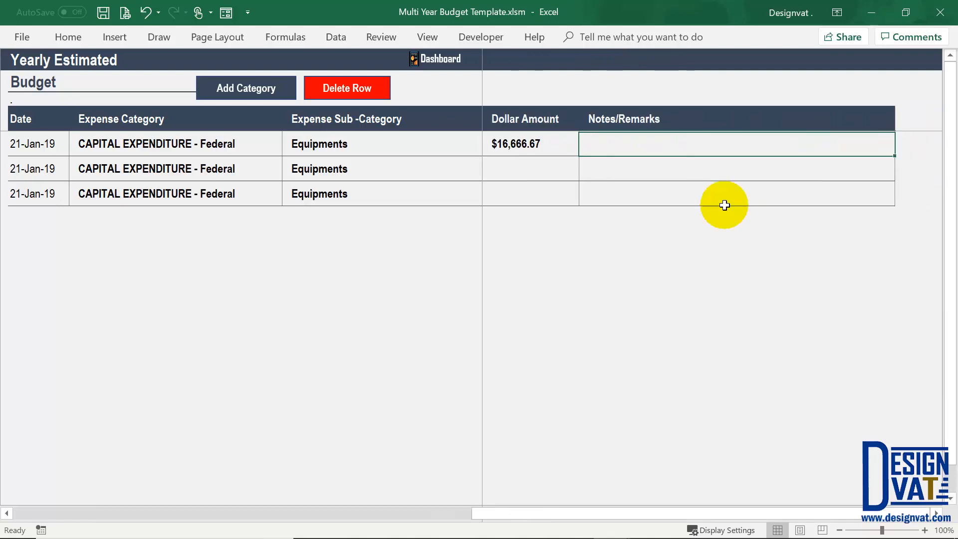
# Step: Enter the note "Random values" in the Notes/Remarks cell of the first Equipments row
pyautogui.press('Left')
pyautogui.press('Left')
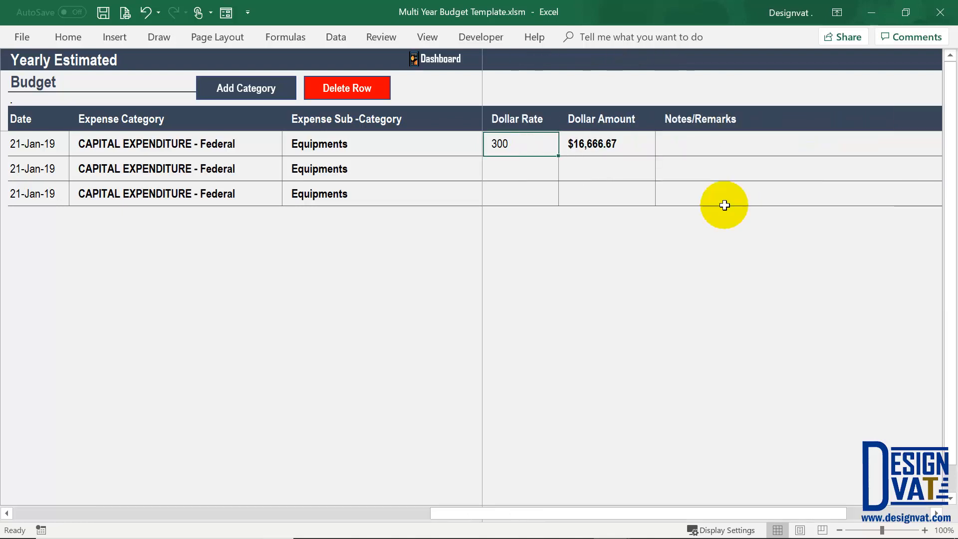
pyautogui.press('Left')
pyautogui.press('Right')
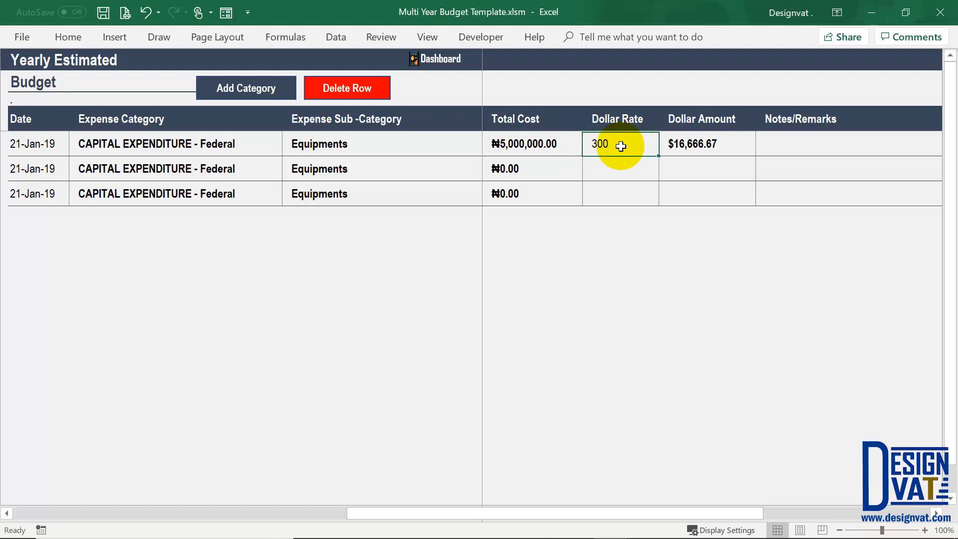
pyautogui.click(776, 144)
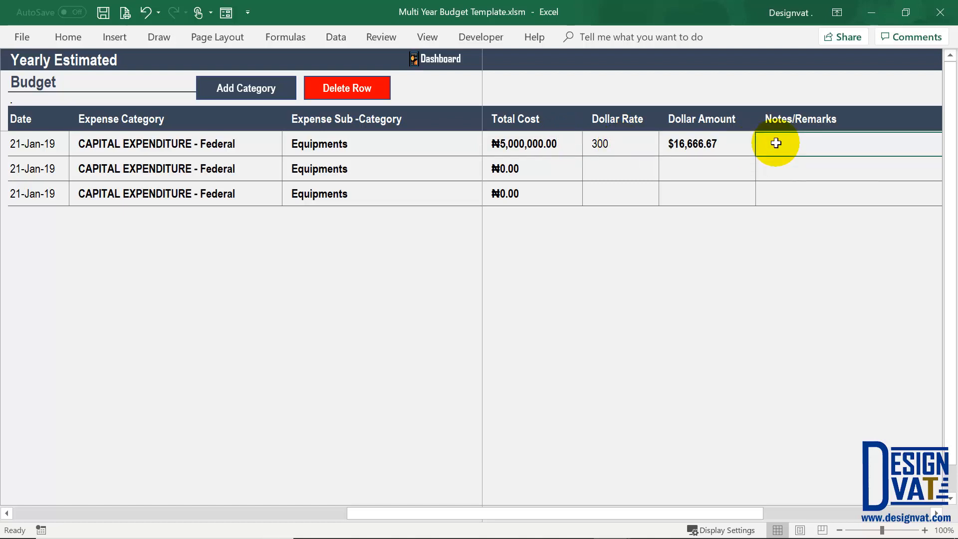
pyautogui.press('Right')
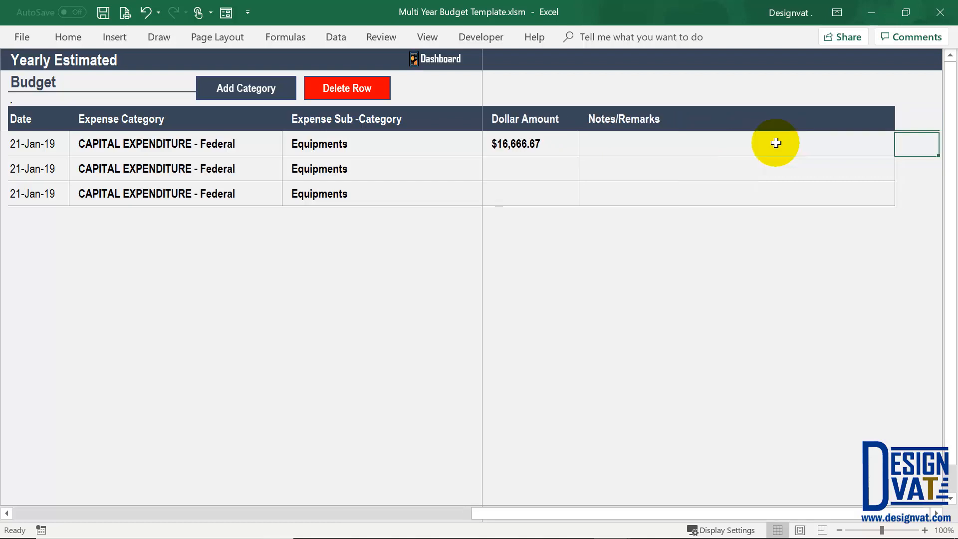
pyautogui.press('Left')
pyautogui.doubleClick(775, 143)
pyautogui.write('Random ')
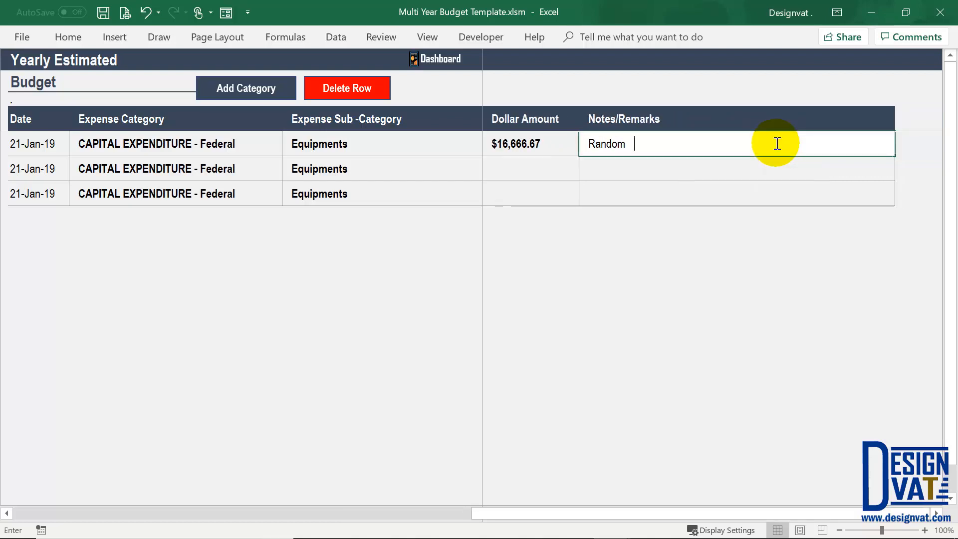
pyautogui.write('Ba')
pyautogui.press('BackSpace')
pyautogui.press('BackSpace')
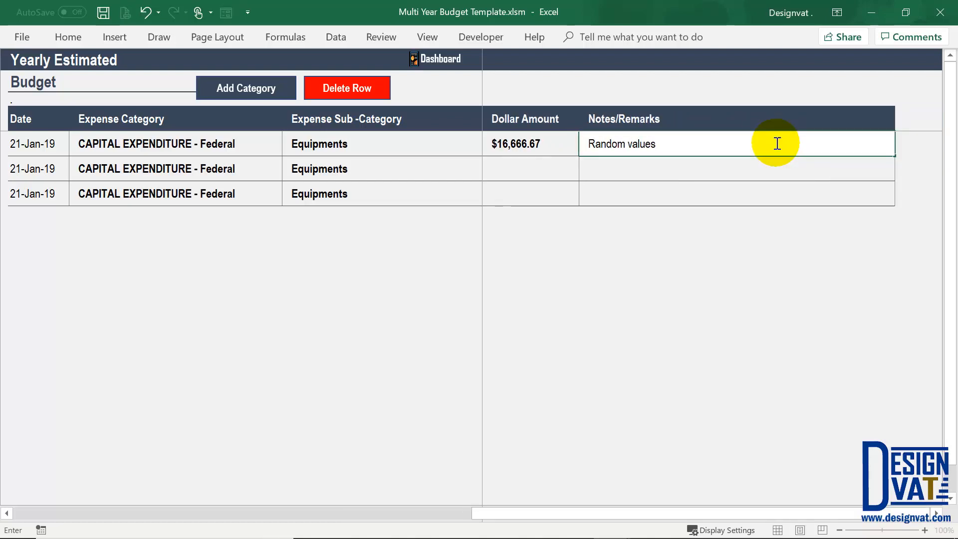
pyautogui.press('Return')
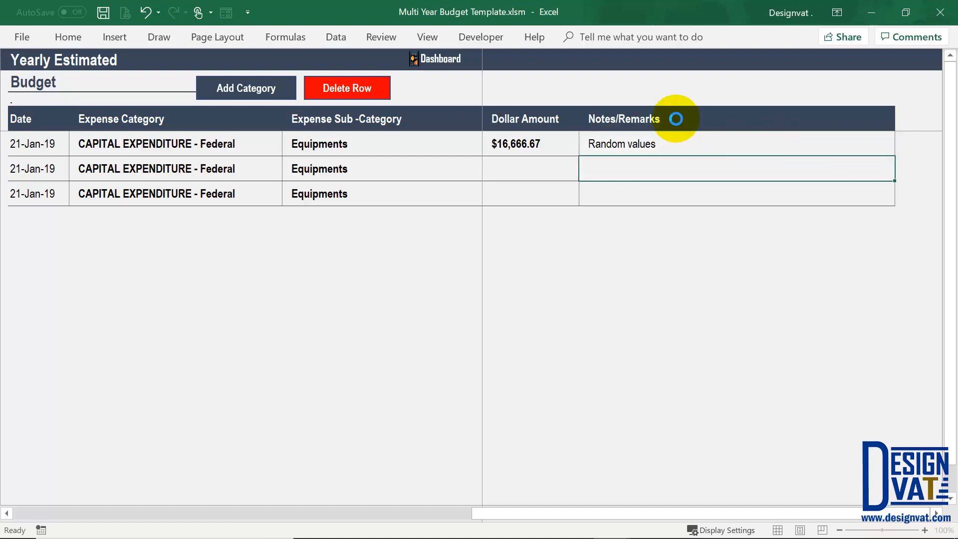
# Step: Extend the first row's note to four separate lines in the same cell, each reading "Random values"
pyautogui.click(676, 146)
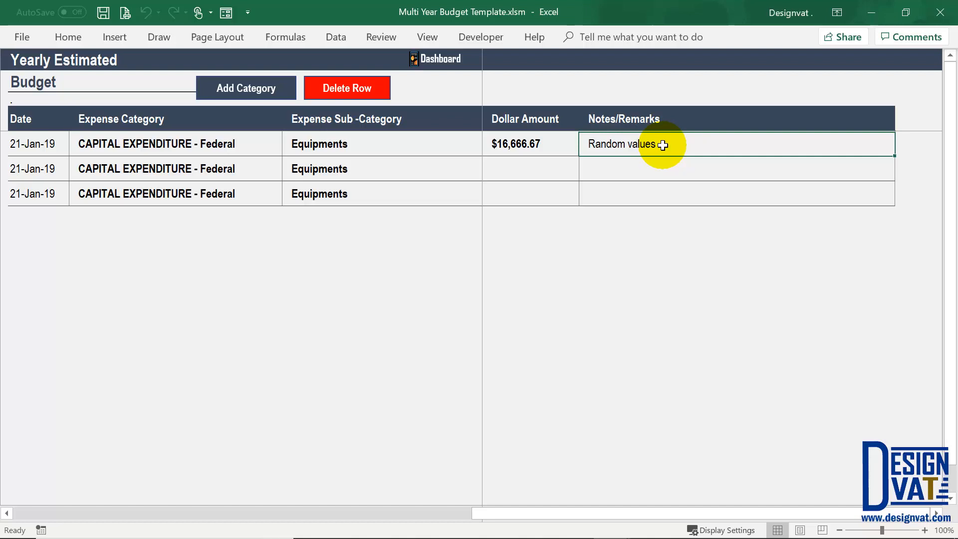
pyautogui.doubleClick(662, 145)
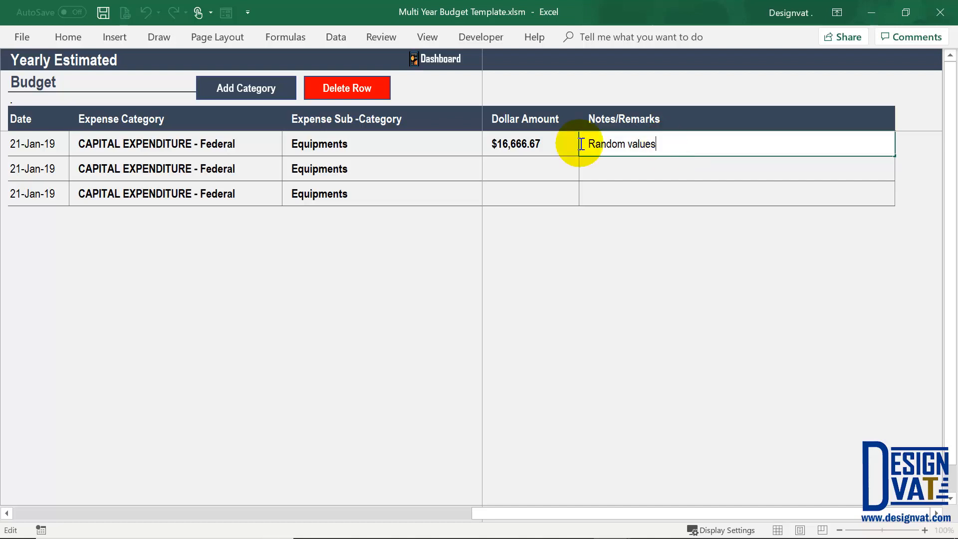
pyautogui.moveTo(582, 144); pyautogui.dragTo(786, 150)
pyautogui.hotkey('ctrl', 'c')
pyautogui.click(700, 145)
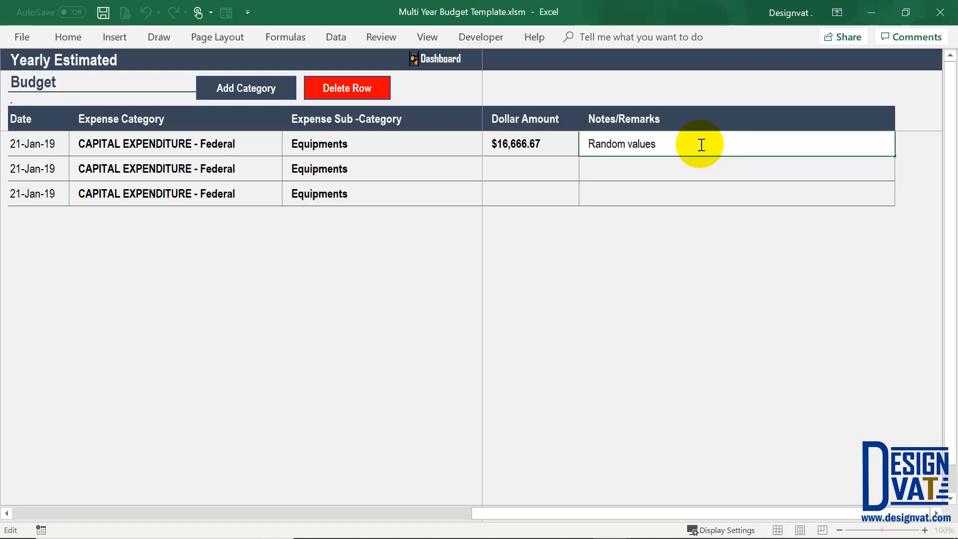
pyautogui.hotkey('alt', 'Return')
pyautogui.hotkey('ctrl', 'v')
pyautogui.hotkey('ctrl', 'v')
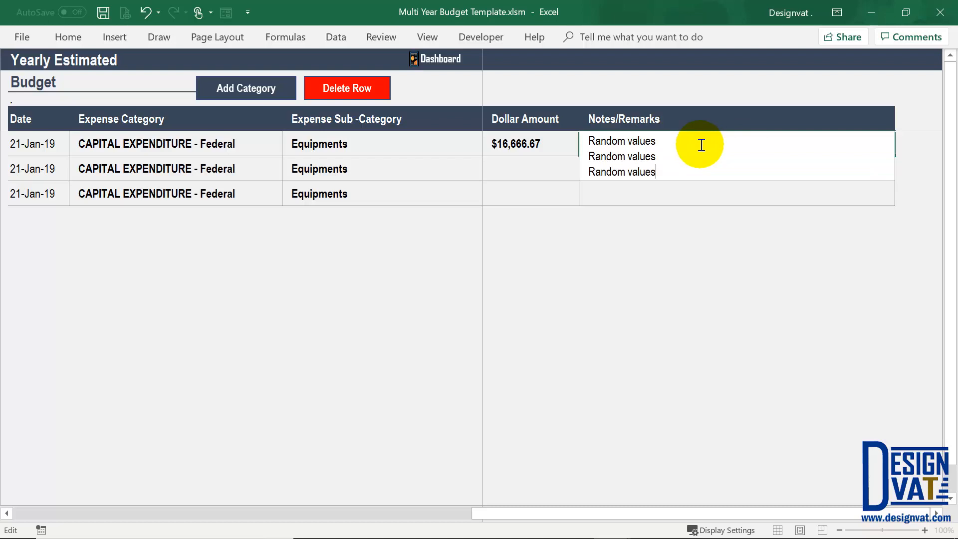
pyautogui.hotkey('alt', 'Return')
pyautogui.hotkey('ctrl', 'v')
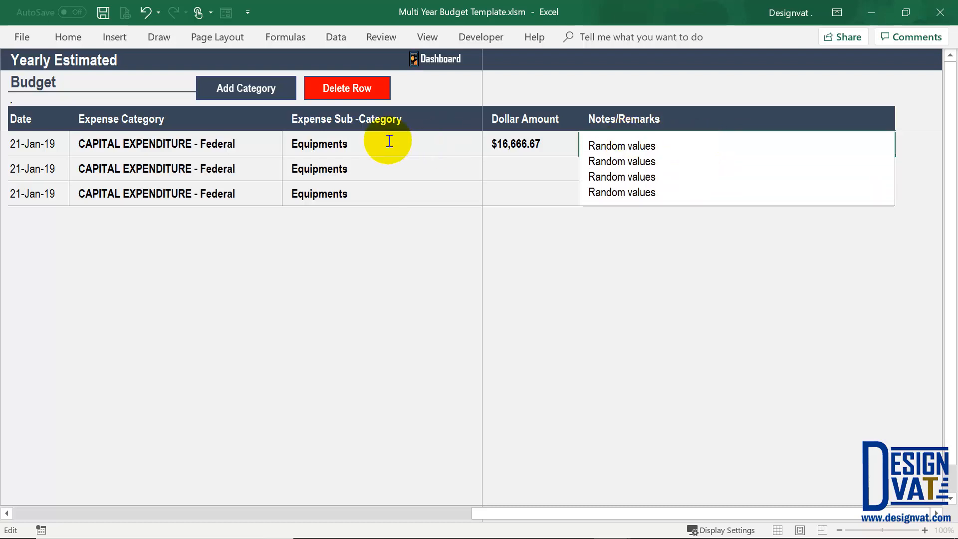
pyautogui.press('Return')
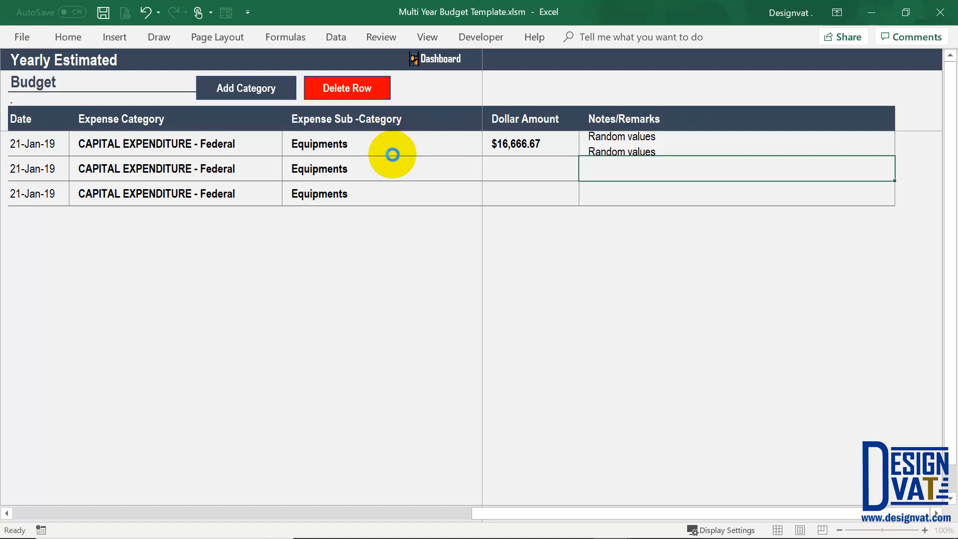
# Step: Examine the first Equipments row's height and entries from Notes/Remarks back to Expense Detail and across again
pyautogui.click(617, 142)
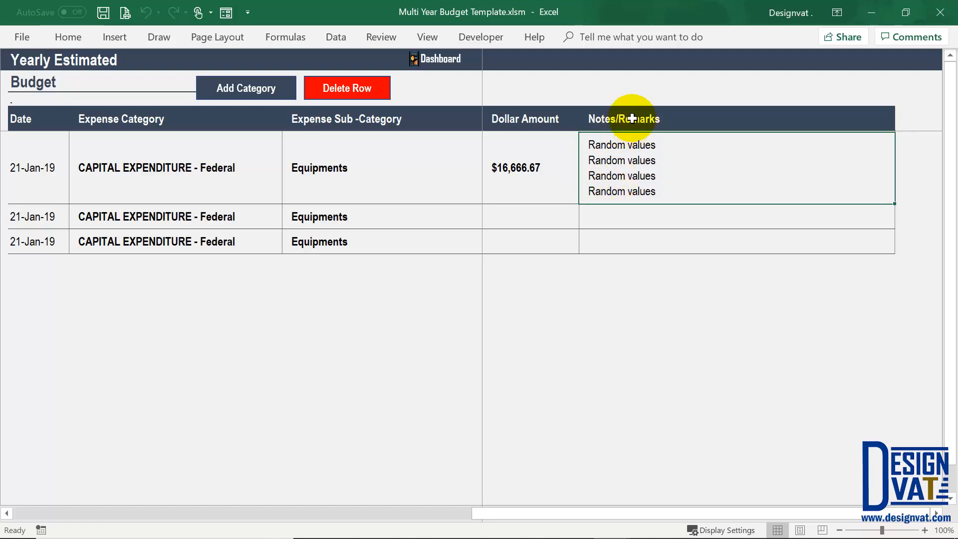
pyautogui.press('Left')
pyautogui.press('Left')
pyautogui.press('Left')
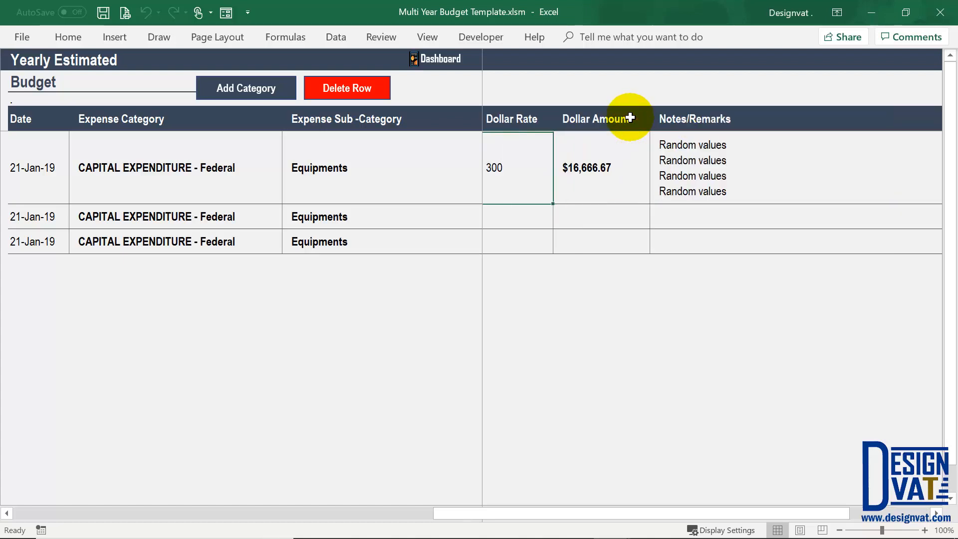
pyautogui.press('Left')
pyautogui.press('Left')
pyautogui.press('Left')
pyautogui.press('Left')
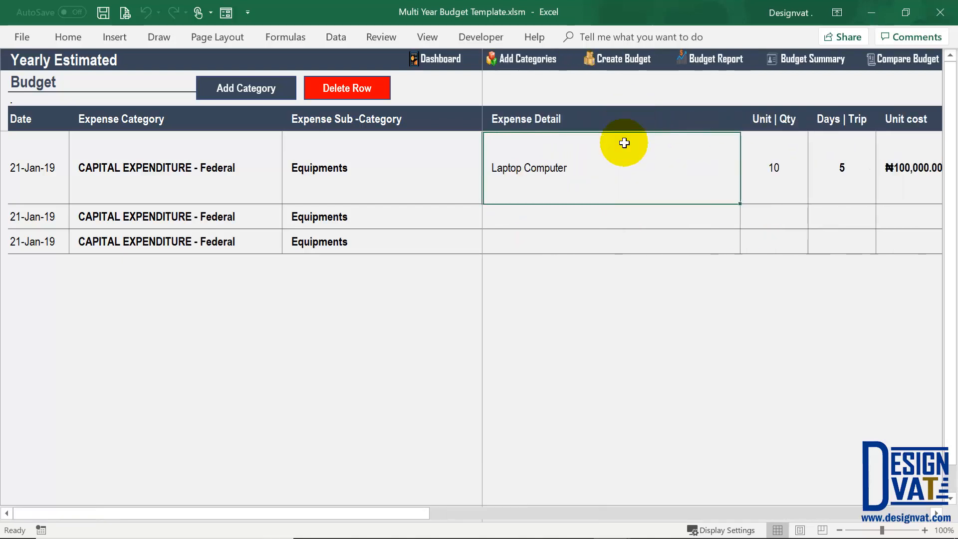
pyautogui.press('Right')
pyautogui.press('Right')
pyautogui.press('Right')
pyautogui.press('Right')
pyautogui.press('Right')
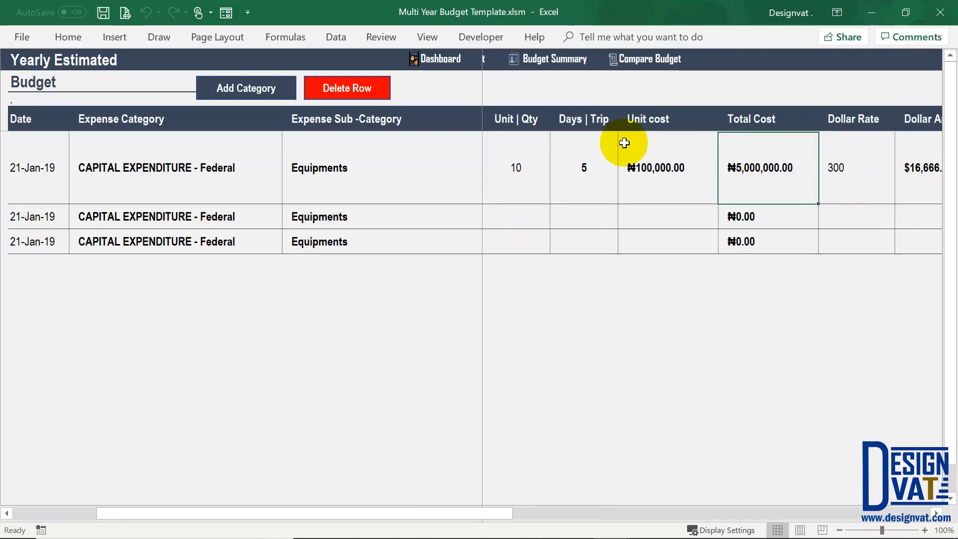
pyautogui.press('Right')
pyautogui.press('Right')
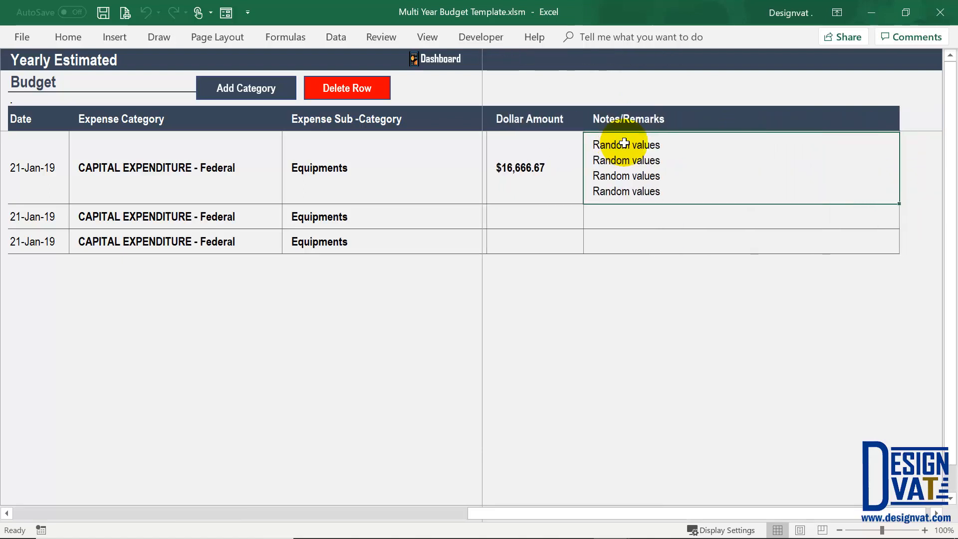
# Step: Remove the three extra lines from the first row's note, keeping a single "Random values"
pyautogui.doubleClick(661, 193)
pyautogui.moveTo(661, 193); pyautogui.dragTo(577, 159)
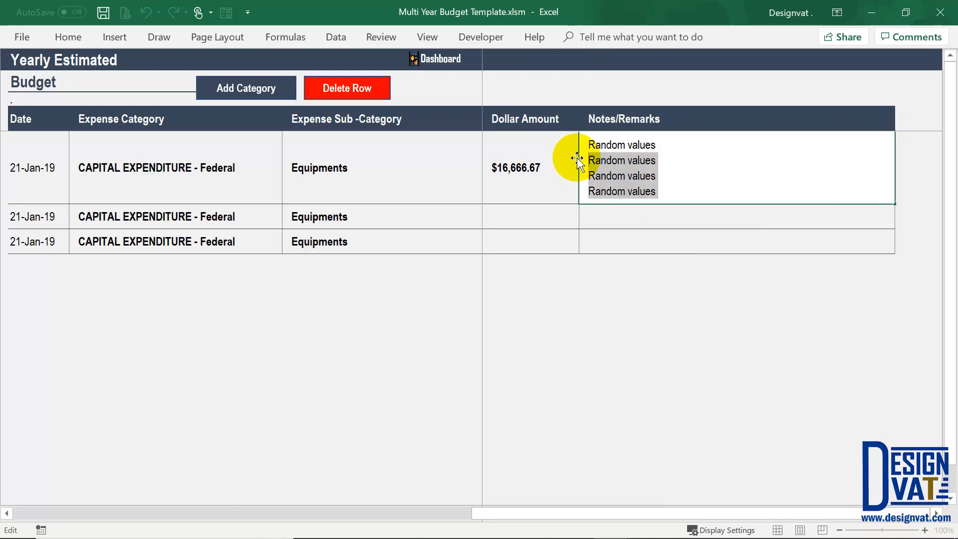
pyautogui.press('Delete')
pyautogui.press('Delete')
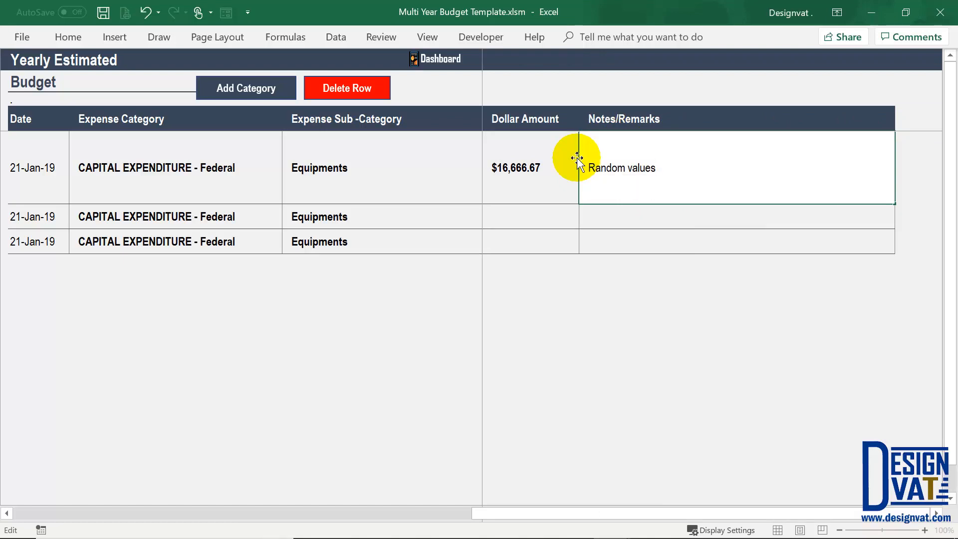
pyautogui.press('Return')
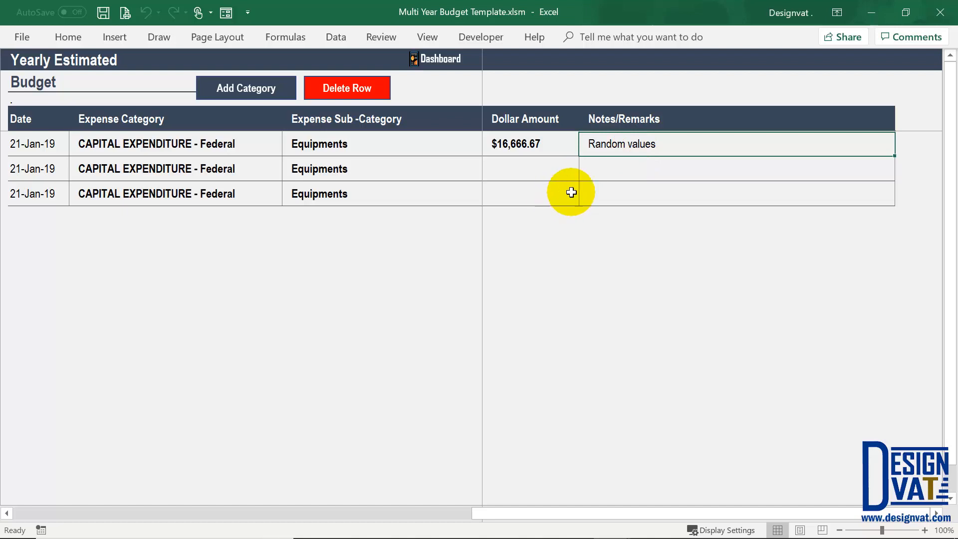
# Step: Append the filler text "dfjhdjf dfjhdf dfjhdfdfdfjhdf jhdf" after "Random values" in the first row's note
pyautogui.doubleClick(668, 141)
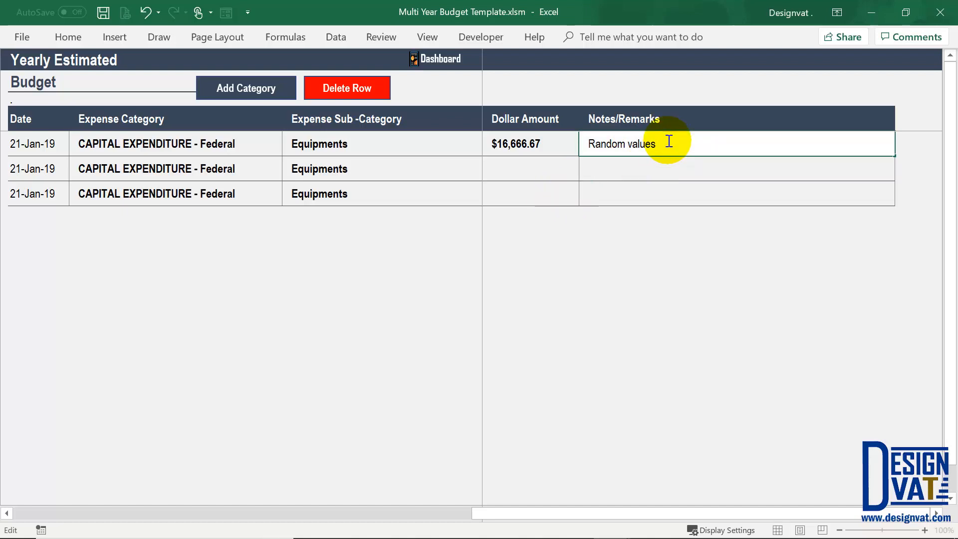
pyautogui.write('dfj')
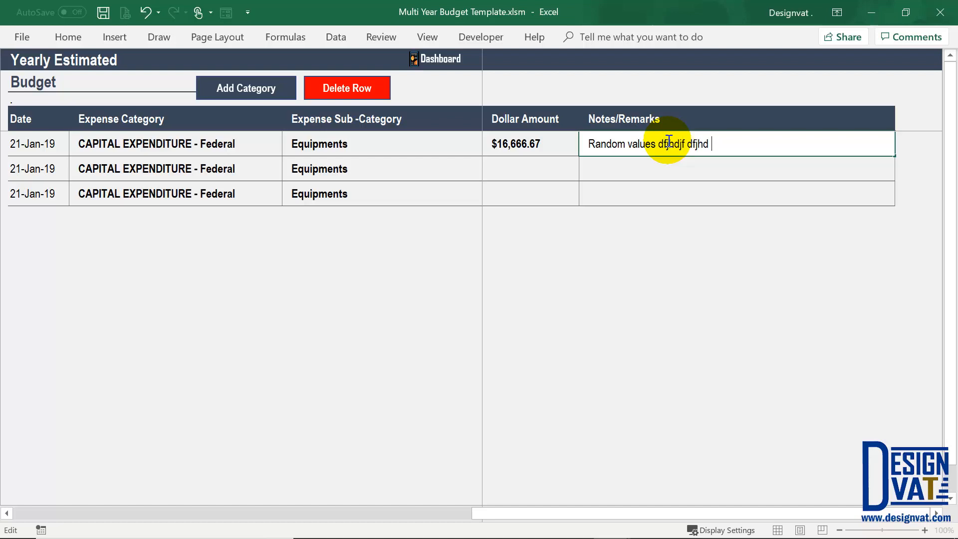
pyautogui.write('hdjf dfjhdf dfjhdfdf')
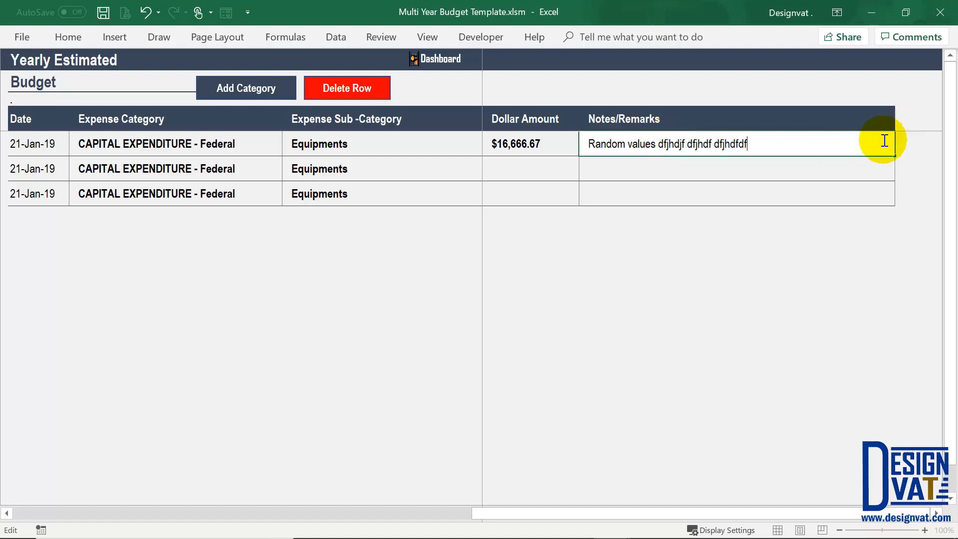
pyautogui.write('dfjhdf jhdf')
pyautogui.moveTo(659, 144); pyautogui.dragTo(799, 142)
# Step: Split the first row's note into three lines, breaking after "Random values" and after "dfjhdjf dfjhdf", without a leading space
pyautogui.click(654, 144)
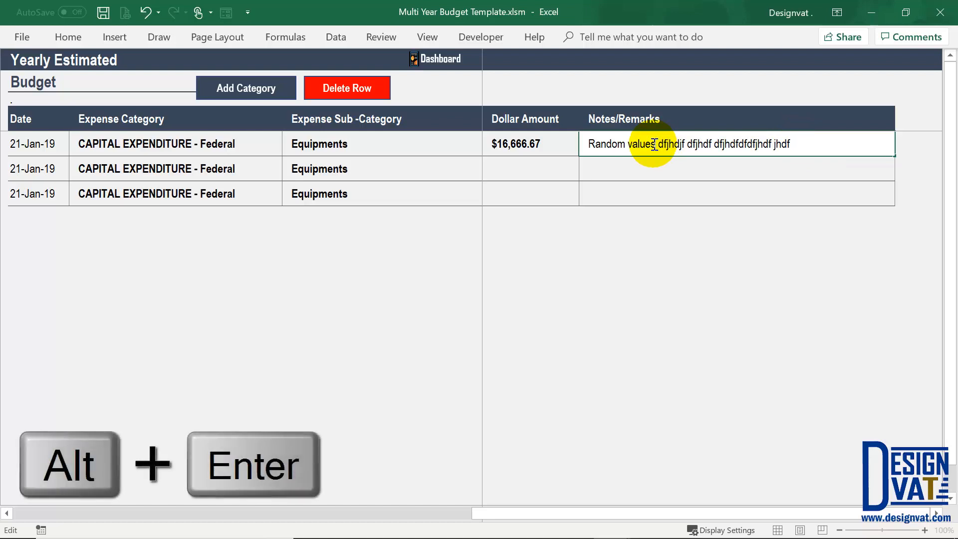
pyautogui.hotkey('alt', 'Return')
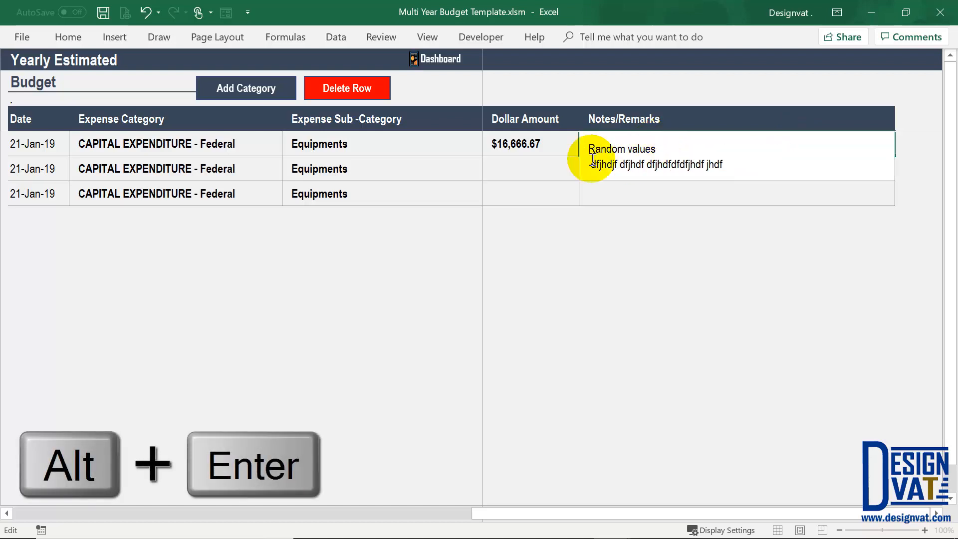
pyautogui.press('Delete')
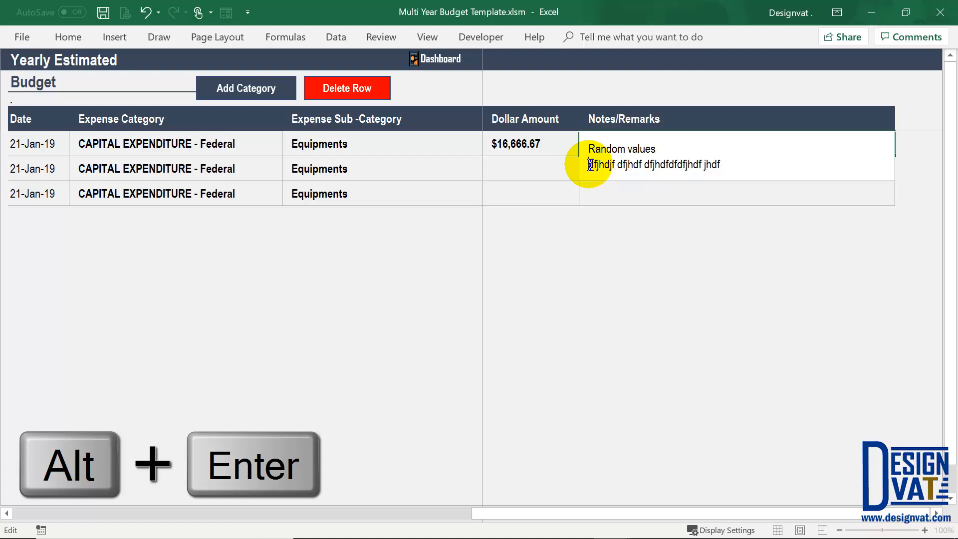
pyautogui.moveTo(644, 164); pyautogui.dragTo(723, 163)
pyautogui.click(644, 165)
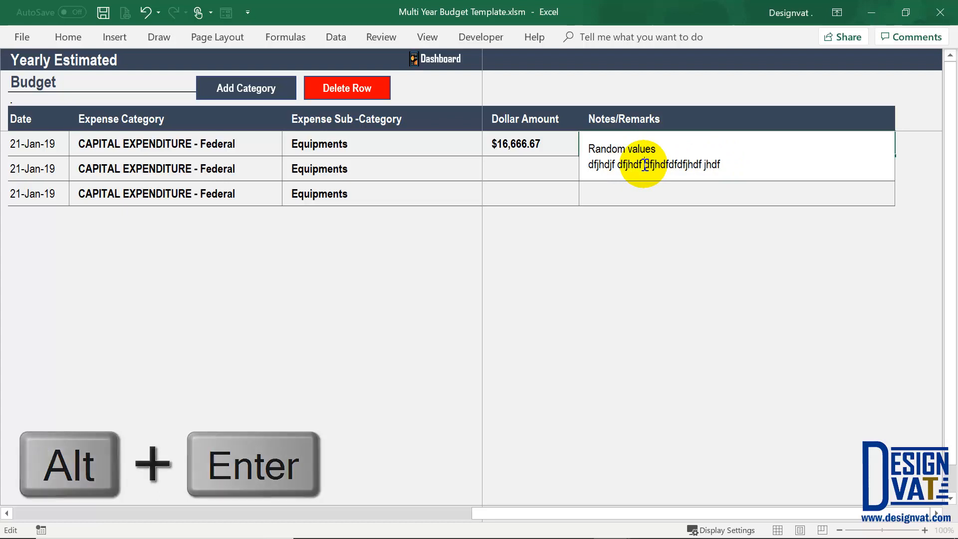
pyautogui.hotkey('alt', 'Return')
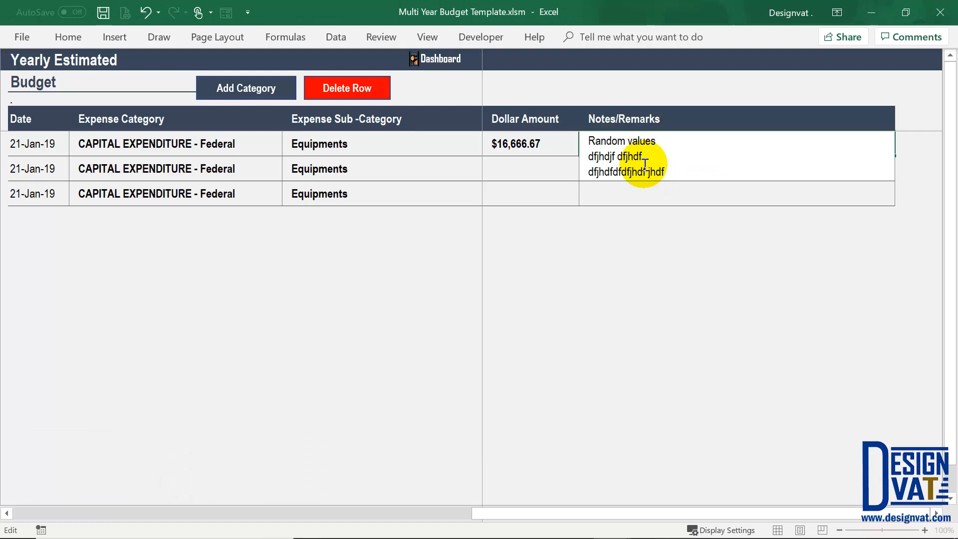
pyautogui.press('Return')
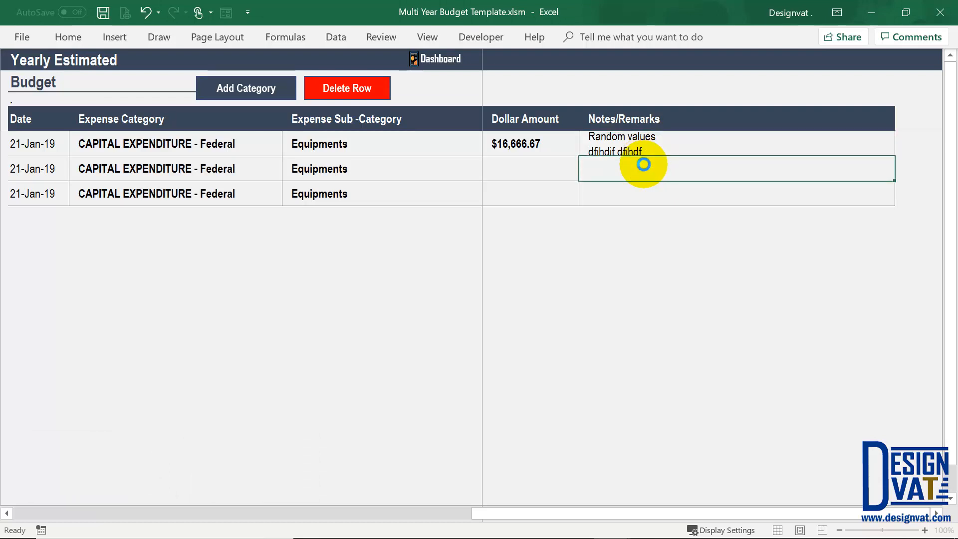
# Step: Delete the two filler lines from the first row's Notes/Remarks cell, leaving only "Random values"
pyautogui.click(643, 164)
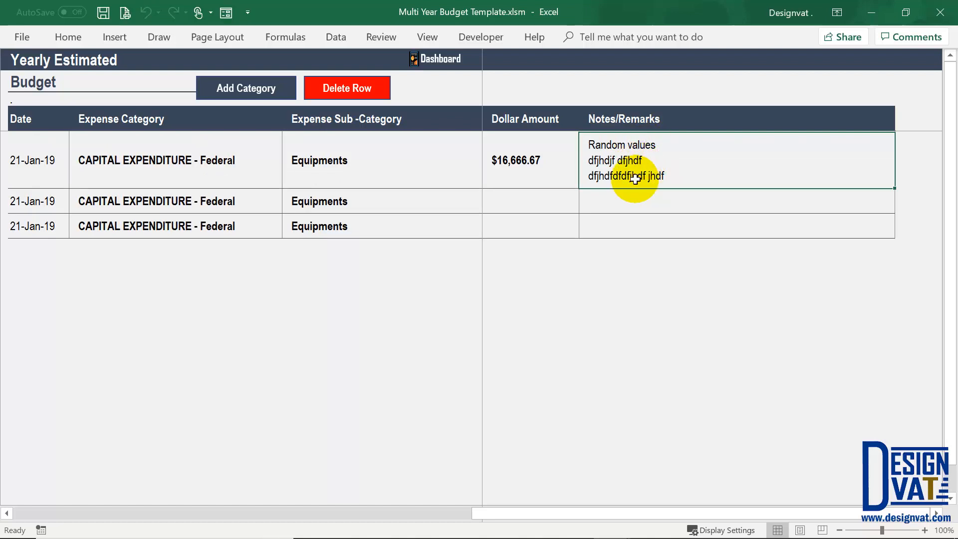
pyautogui.doubleClick(651, 171)
pyautogui.moveTo(651, 171); pyautogui.dragTo(569, 154)
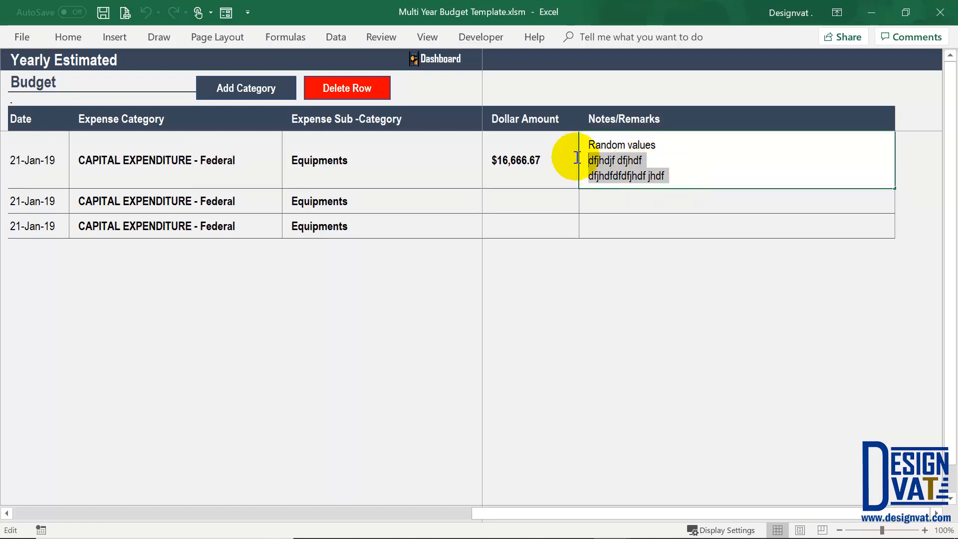
pyautogui.press('BackSpace')
pyautogui.press('BackSpace')
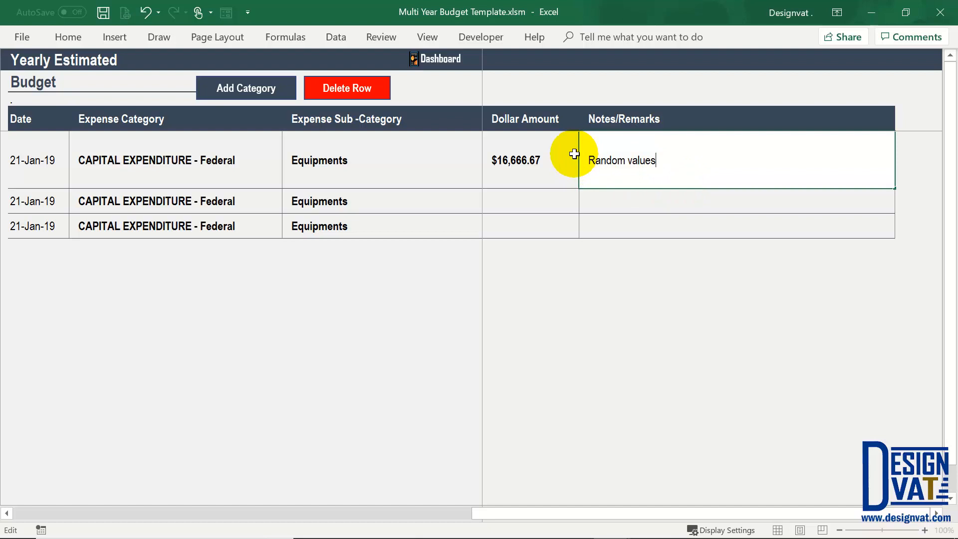
pyautogui.press('Return')
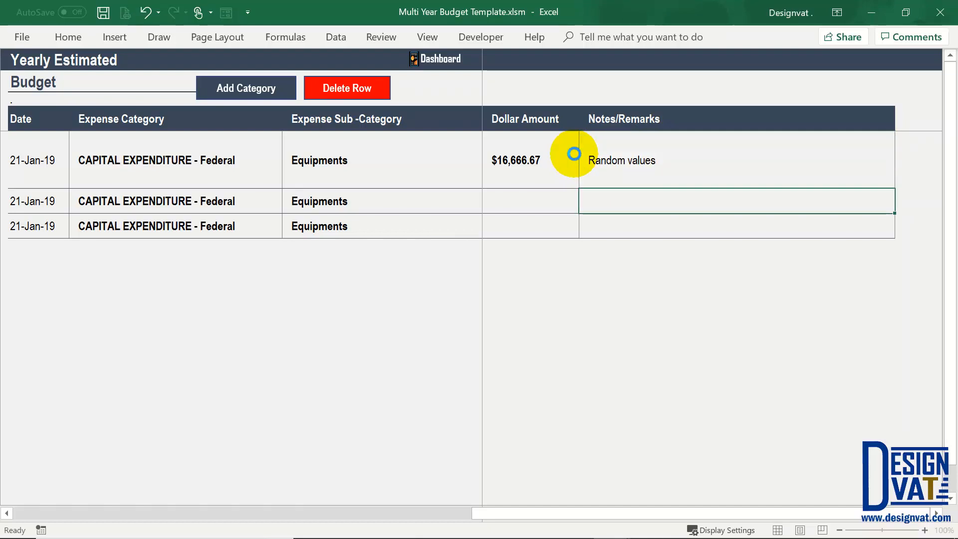
pyautogui.click(638, 163)
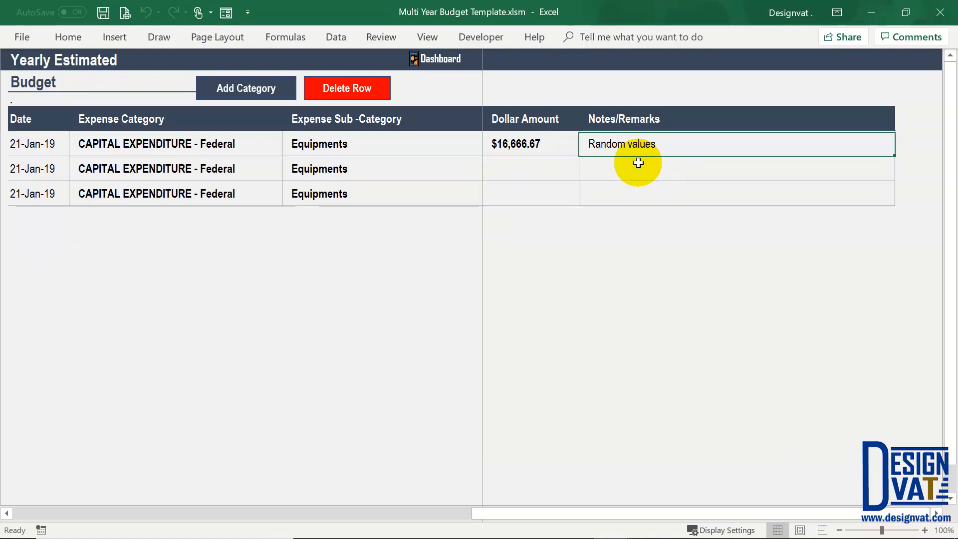
# Step: Enter Printer as the second Equipments row's expense detail with a unit quantity of 5
pyautogui.click(368, 148)
pyautogui.press('Down')
pyautogui.press('Right')
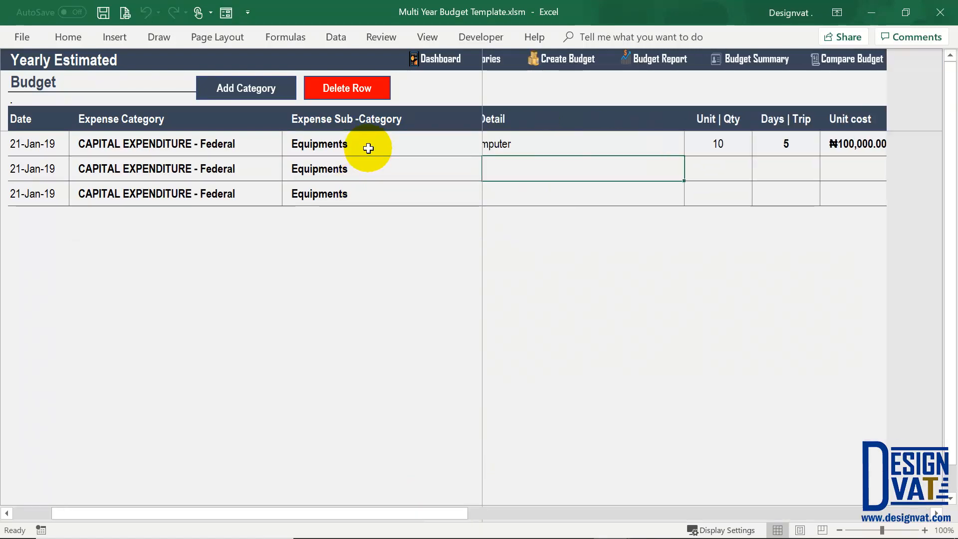
pyautogui.write('Prin')
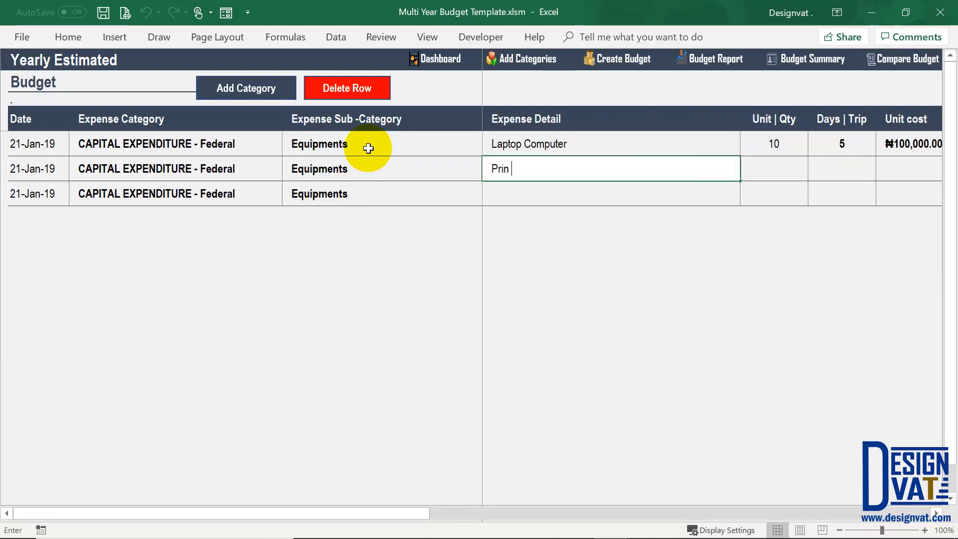
pyautogui.write('ter')
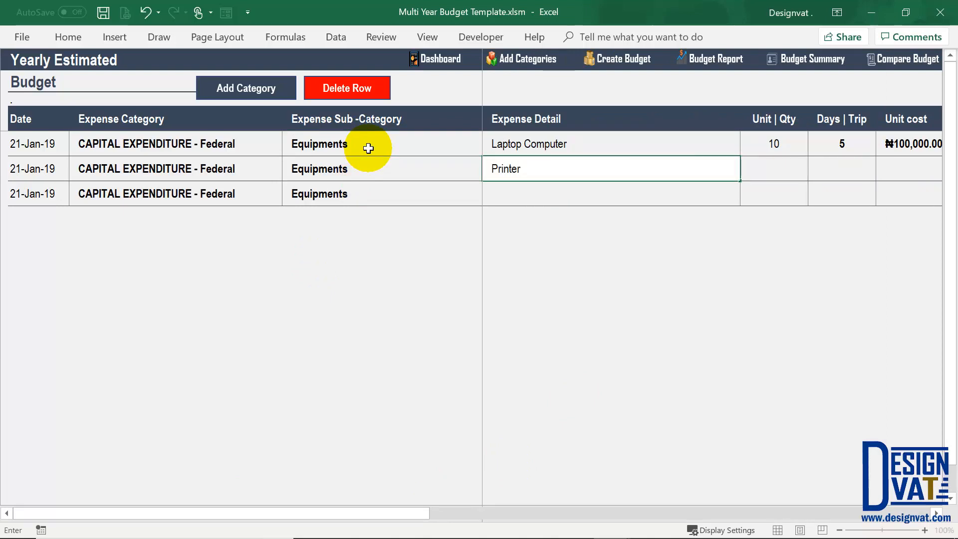
pyautogui.press('Tab')
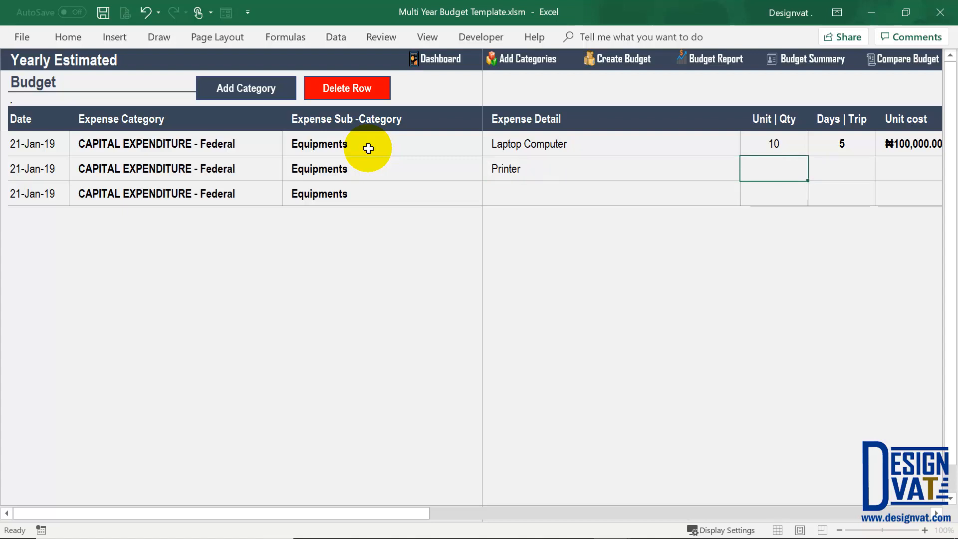
pyautogui.write('1')
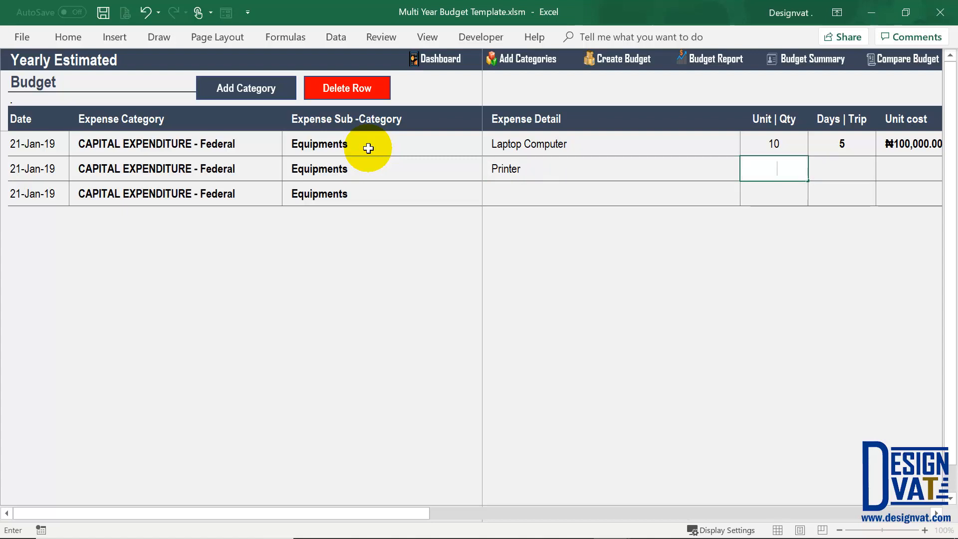
pyautogui.press('Tab')
# Step: Set the Printer row's unit cost to 55000 and its dollar rate to 300
pyautogui.press('Tab')
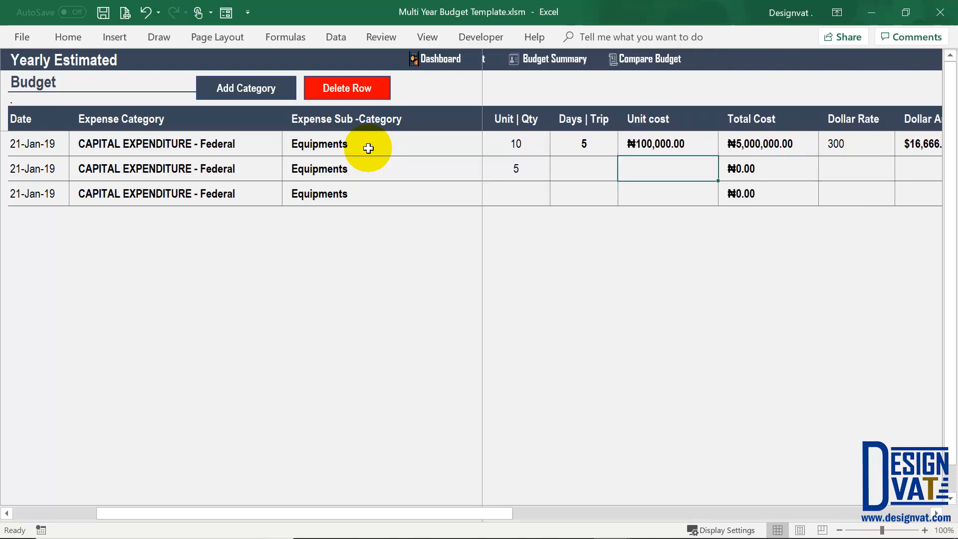
pyautogui.write('55000')
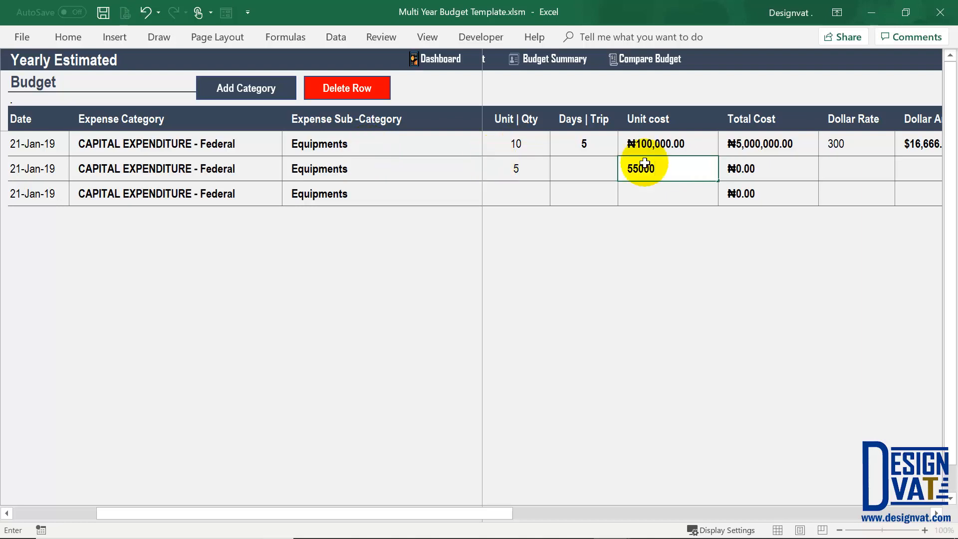
pyautogui.press('Return')
pyautogui.click(782, 172)
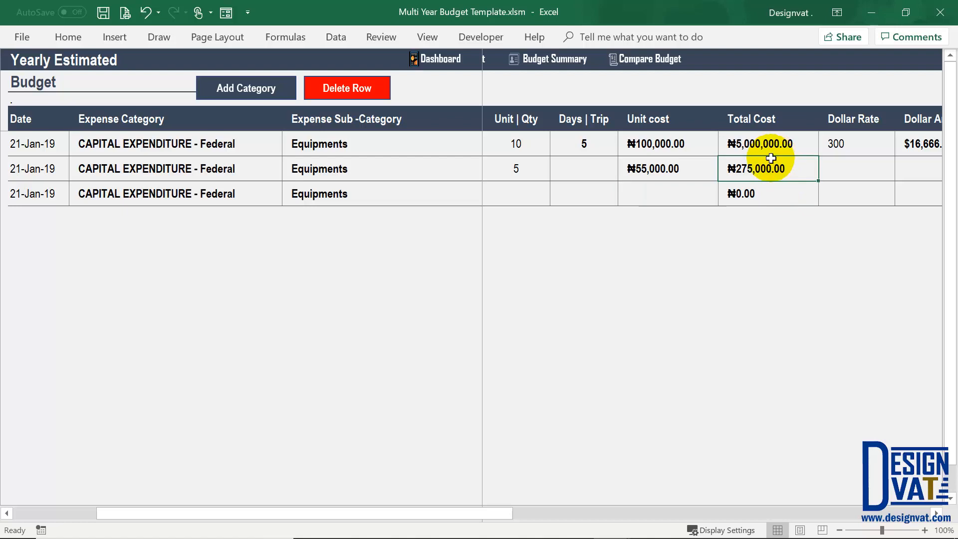
pyautogui.click(853, 168)
pyautogui.write('300')
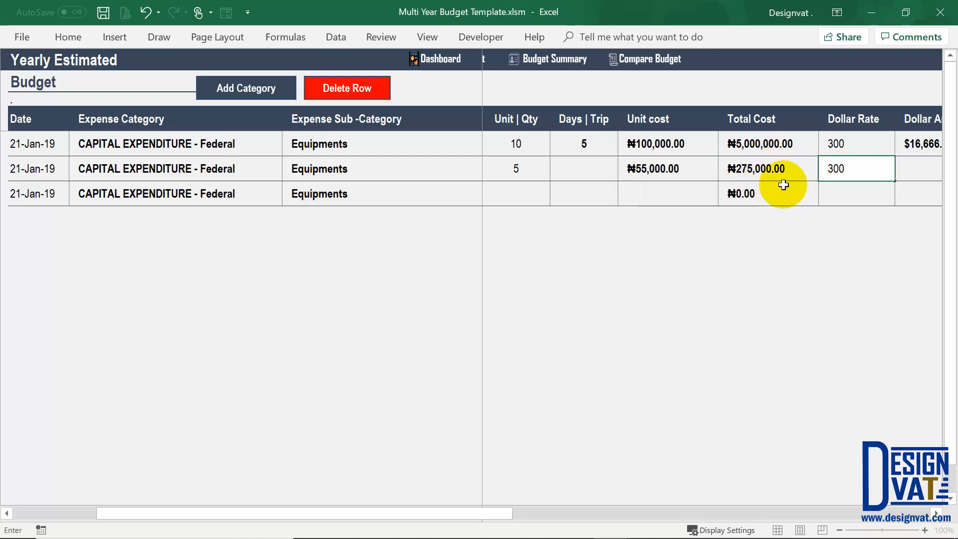
pyautogui.click(902, 170)
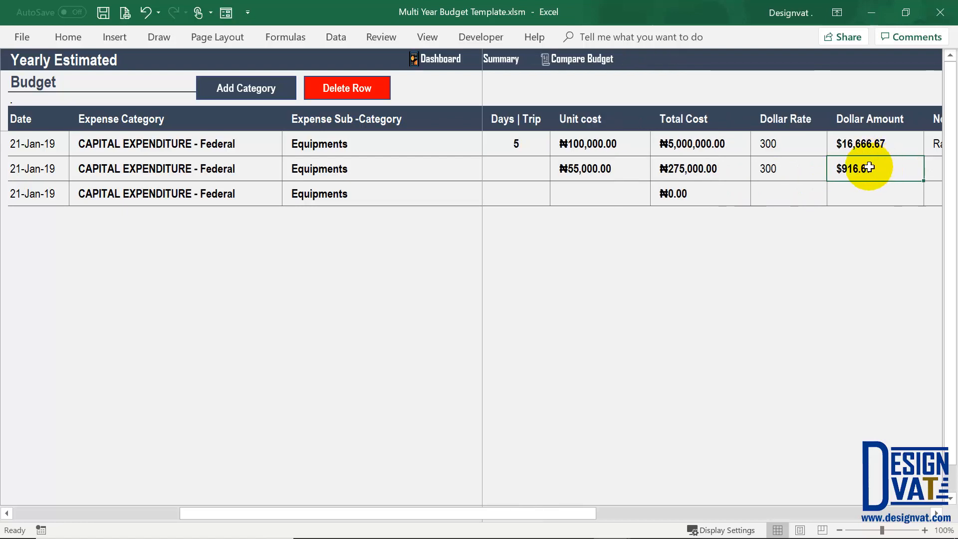
pyautogui.press('Right')
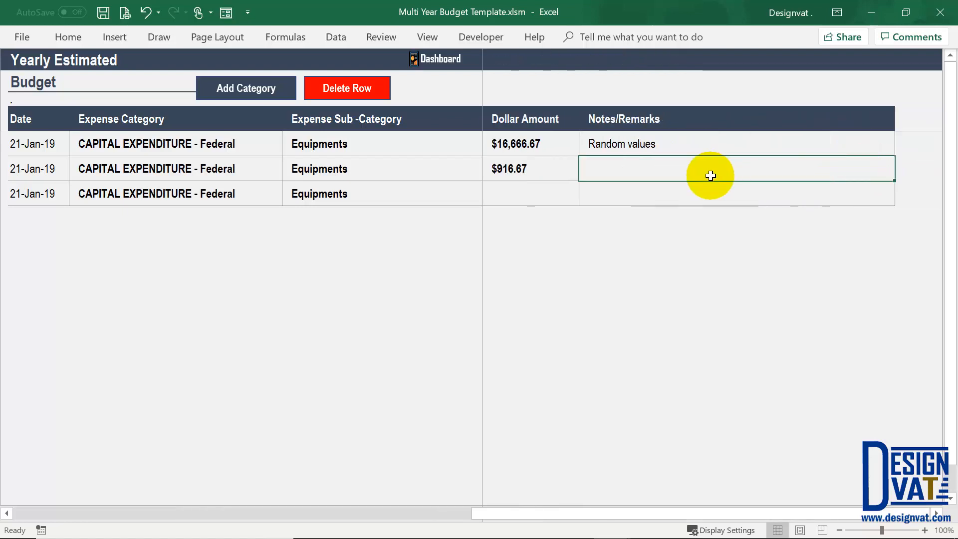
# Step: Enter Scanner as the third Equipments row's expense detail with a unit quantity of 2
pyautogui.click(363, 201)
pyautogui.press('Right')
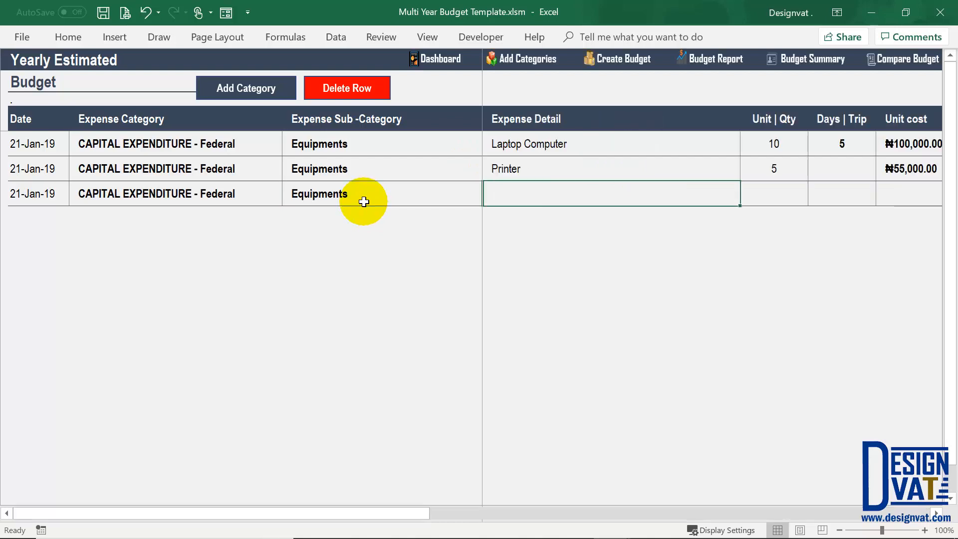
pyautogui.write('Scanner')
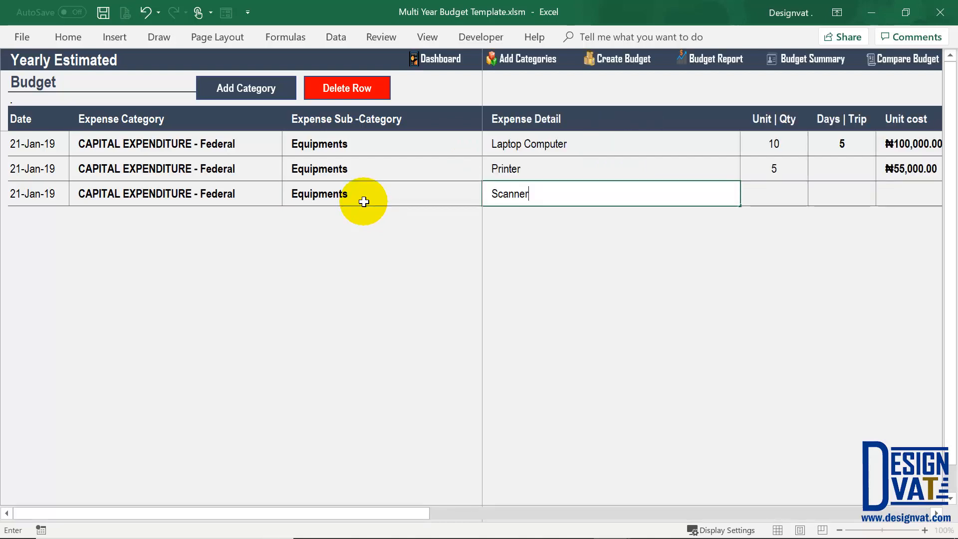
pyautogui.press('Right')
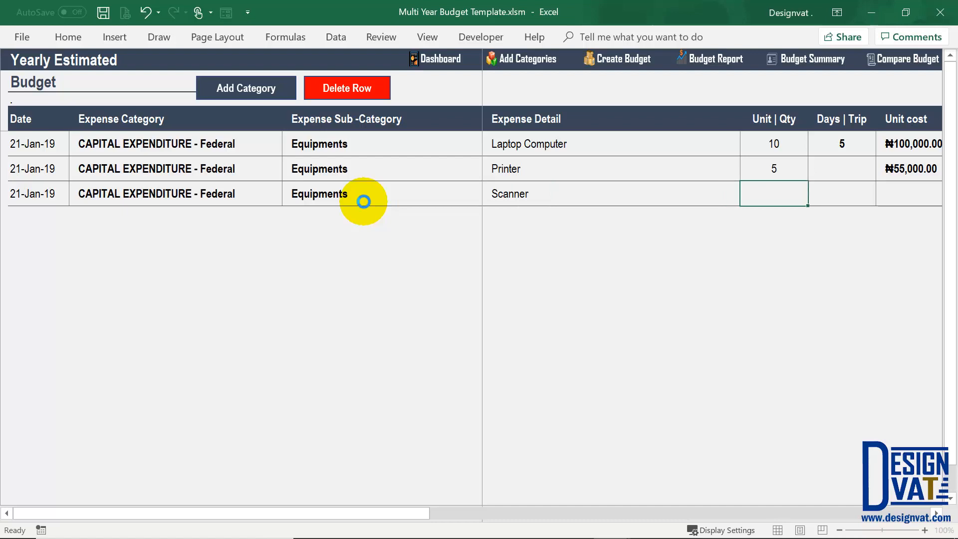
pyautogui.press('F2')
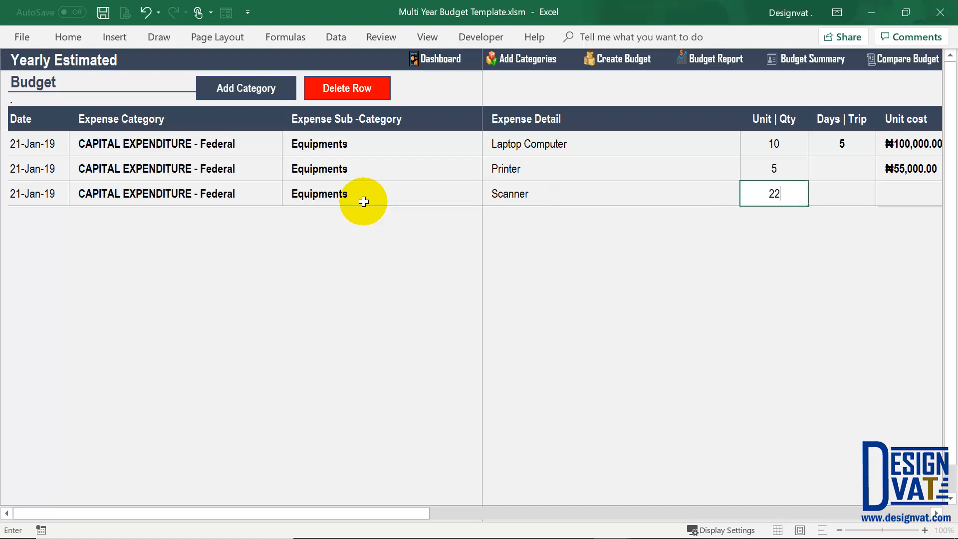
pyautogui.click(774, 193)
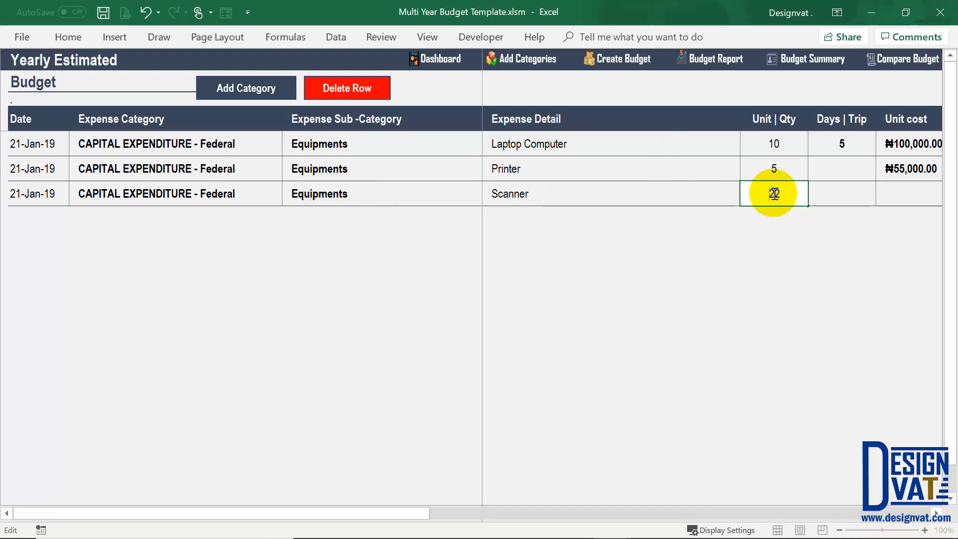
pyautogui.click(858, 194)
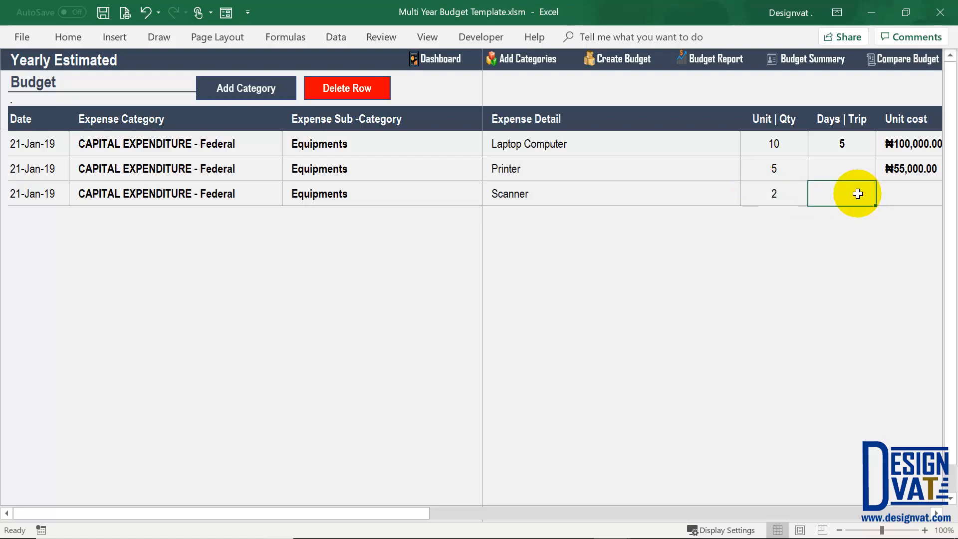
# Step: Set the Scanner row's days/trip value to 3 and its unit cost to 50000
pyautogui.write('3')
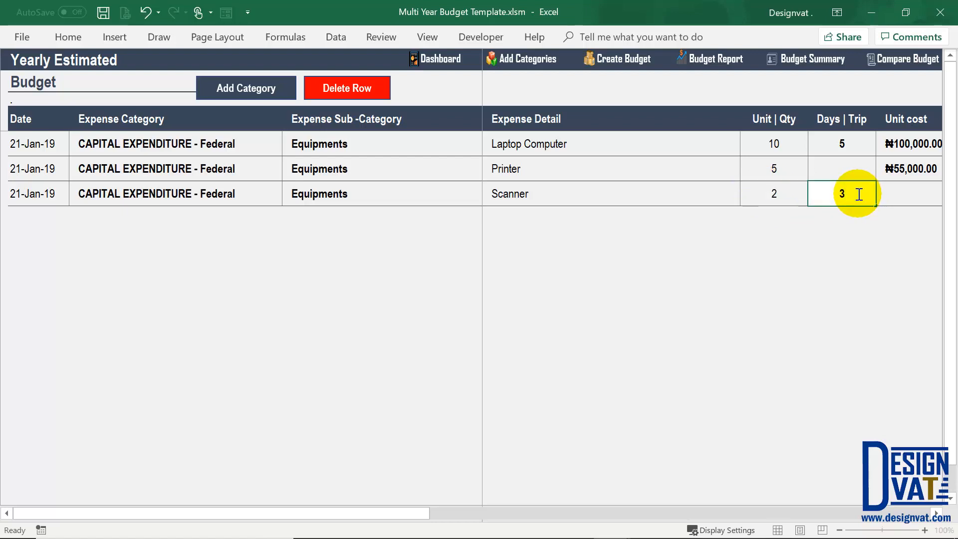
pyautogui.press('Tab')
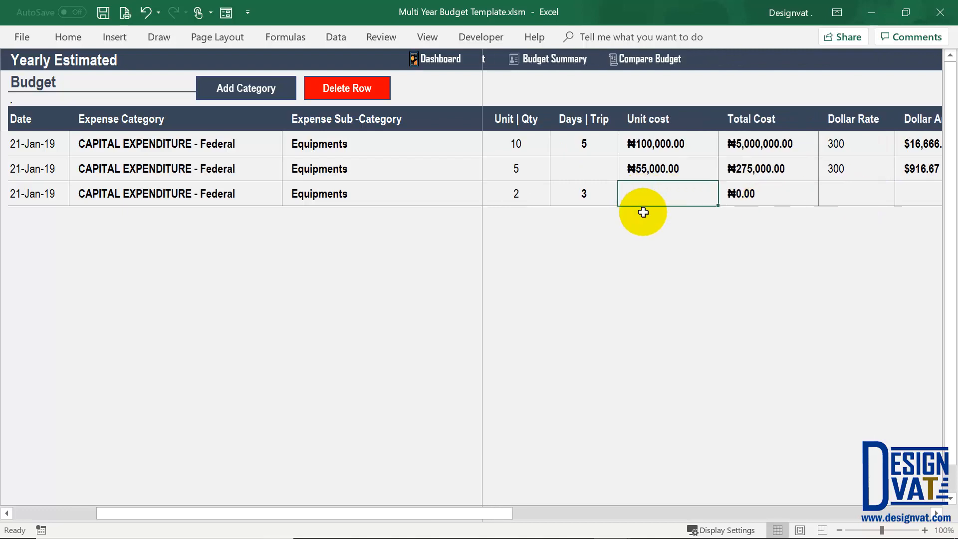
pyautogui.write('50000')
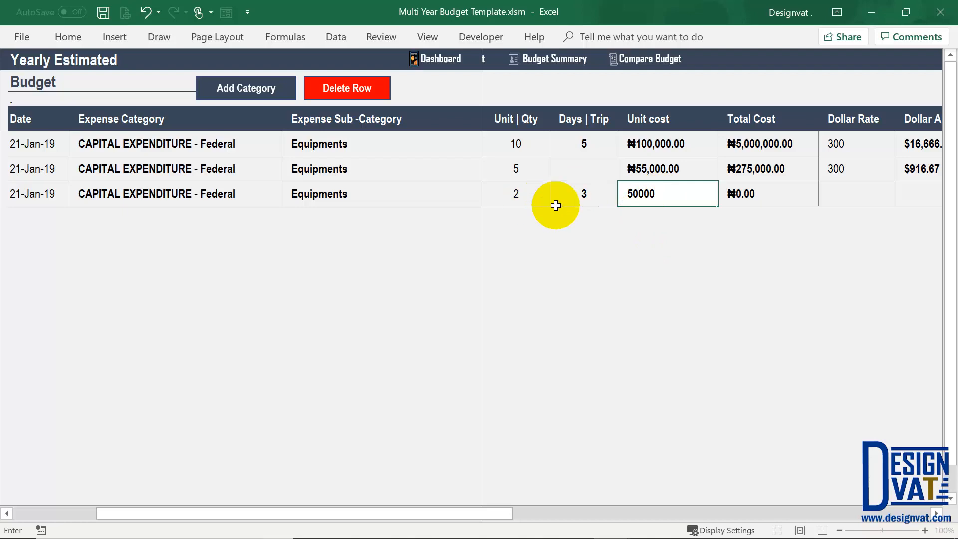
pyautogui.press('Return')
pyautogui.click(761, 193)
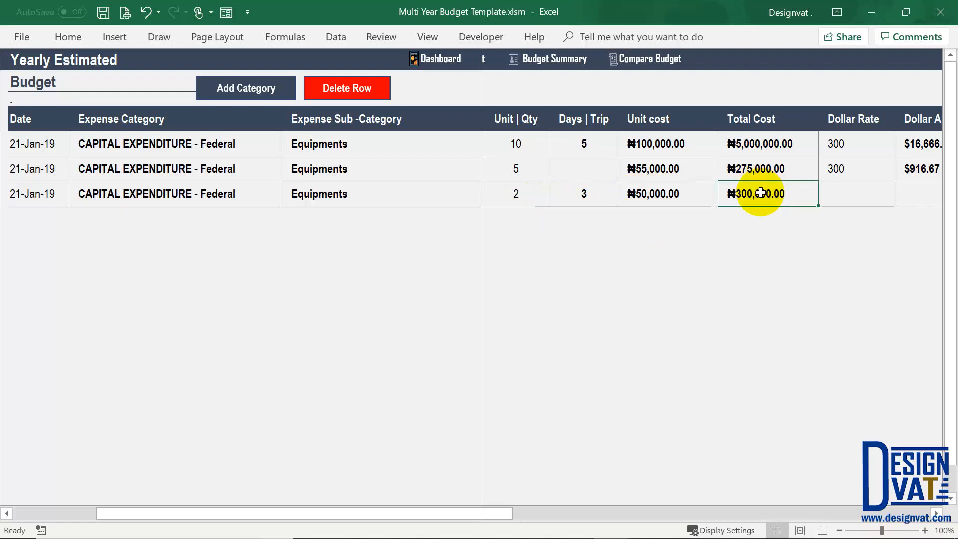
# Step: Set the Scanner row's dollar rate to 300 and check its dollar amount
pyautogui.click(845, 188)
pyautogui.write('300')
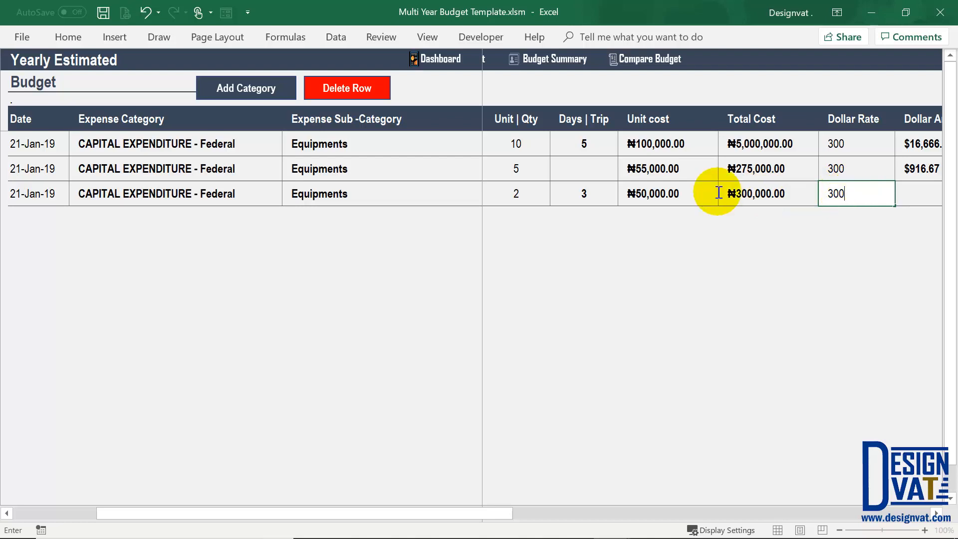
pyautogui.press('Return')
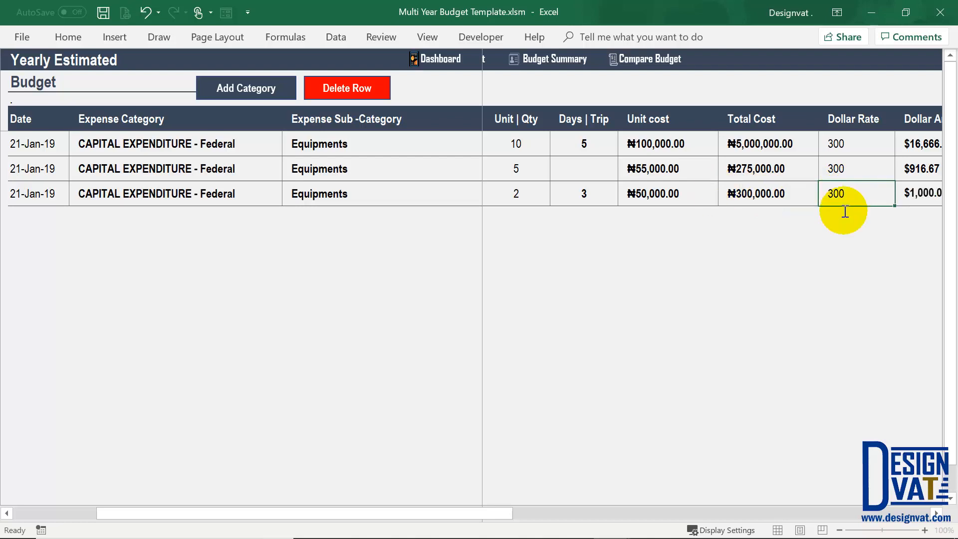
pyautogui.click(907, 198)
pyautogui.hscroll(3, 652, 160)
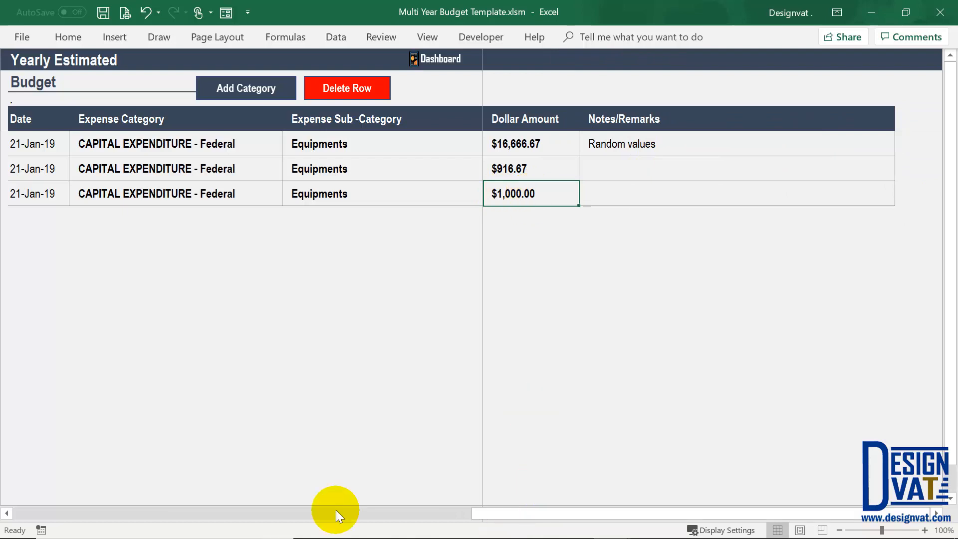
# Step: Start adding another expense category to the budget and set its number of rows to 2
pyautogui.click(233, 512)
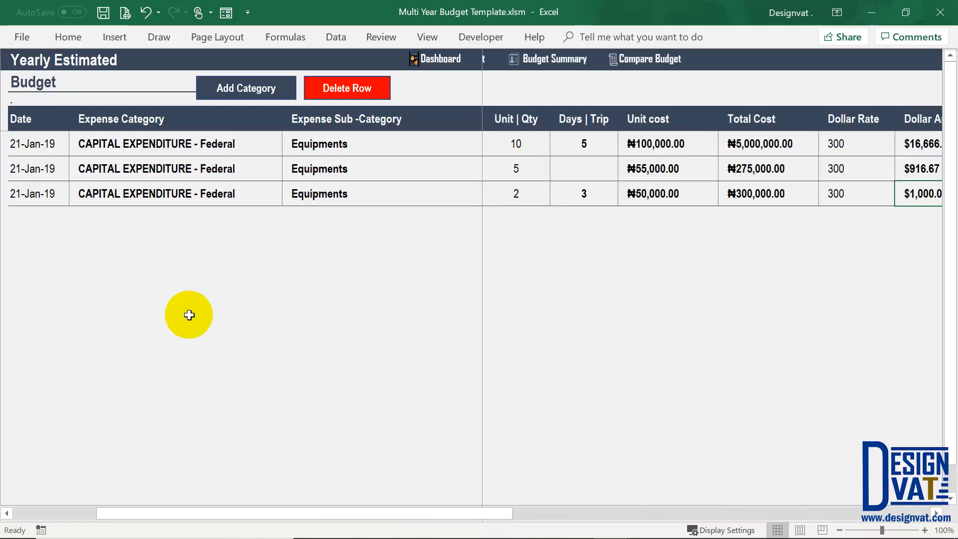
pyautogui.click(26, 518)
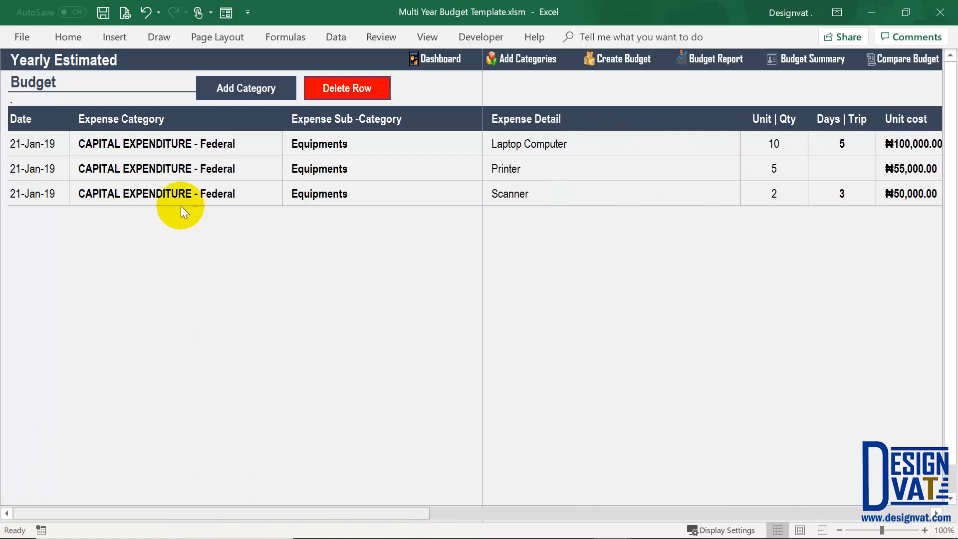
pyautogui.click(251, 89)
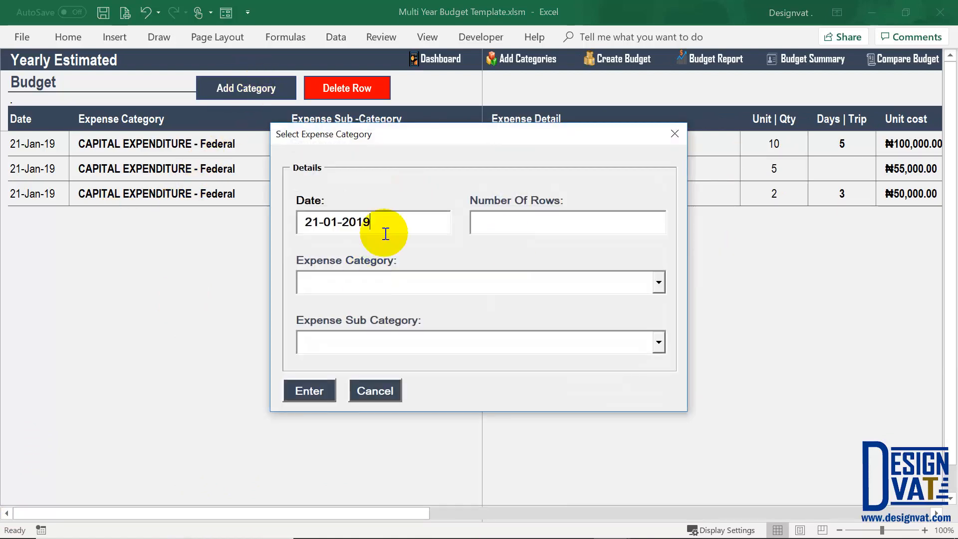
pyautogui.moveTo(395, 221); pyautogui.dragTo(253, 220)
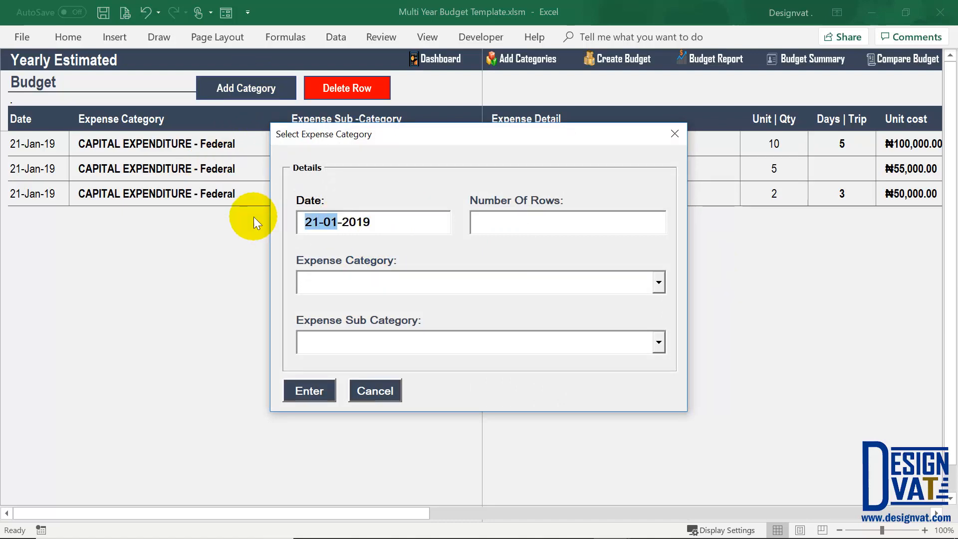
pyautogui.click(484, 223)
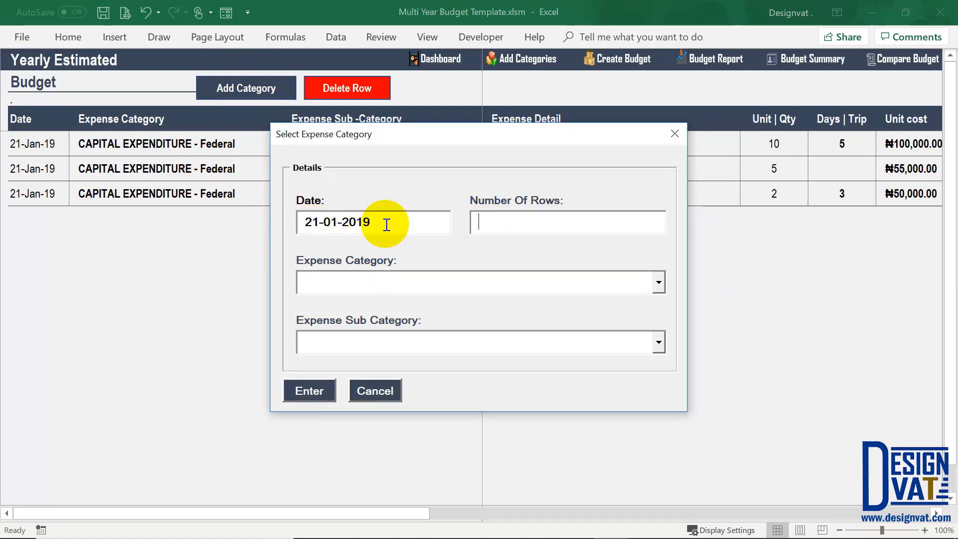
pyautogui.moveTo(385, 223); pyautogui.dragTo(271, 214)
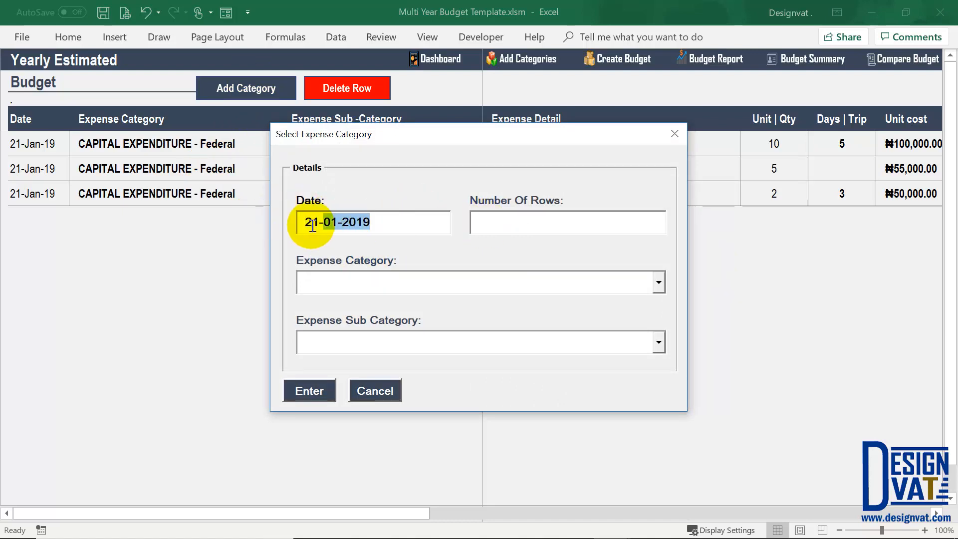
pyautogui.moveTo(343, 223); pyautogui.dragTo(377, 222)
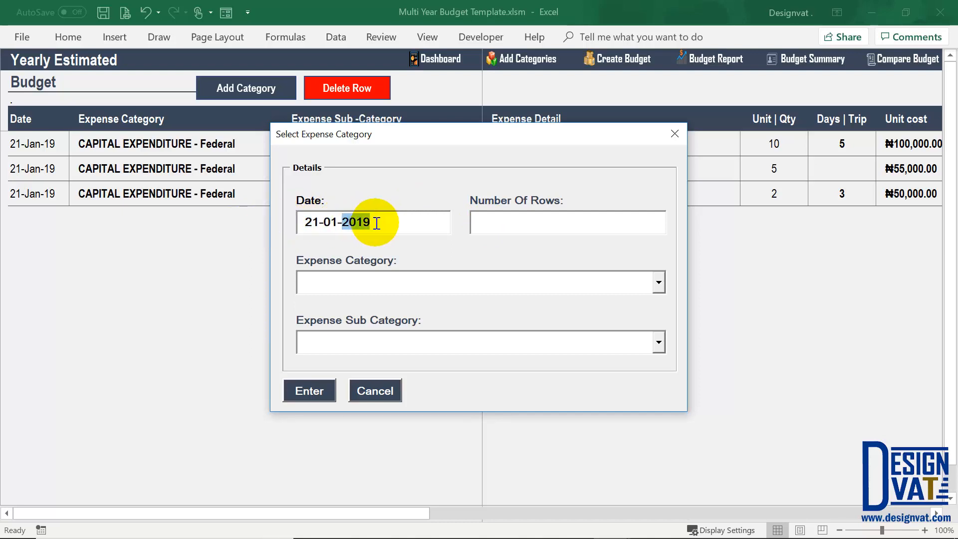
pyautogui.click(502, 224)
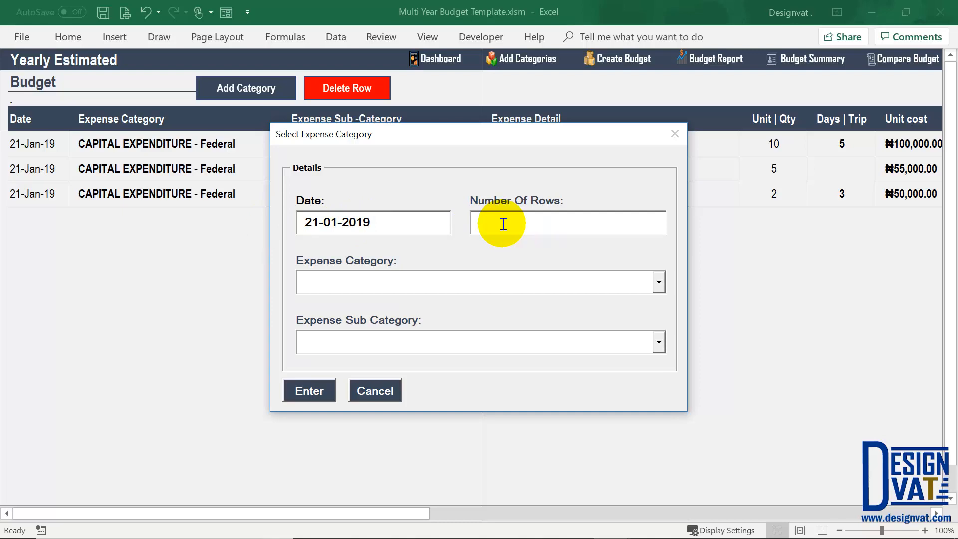
pyautogui.write('2')
# Step: Choose STAFF COSTS - Federal as the expense category and Programme Staff Salaries as its sub category
pyautogui.click(658, 284)
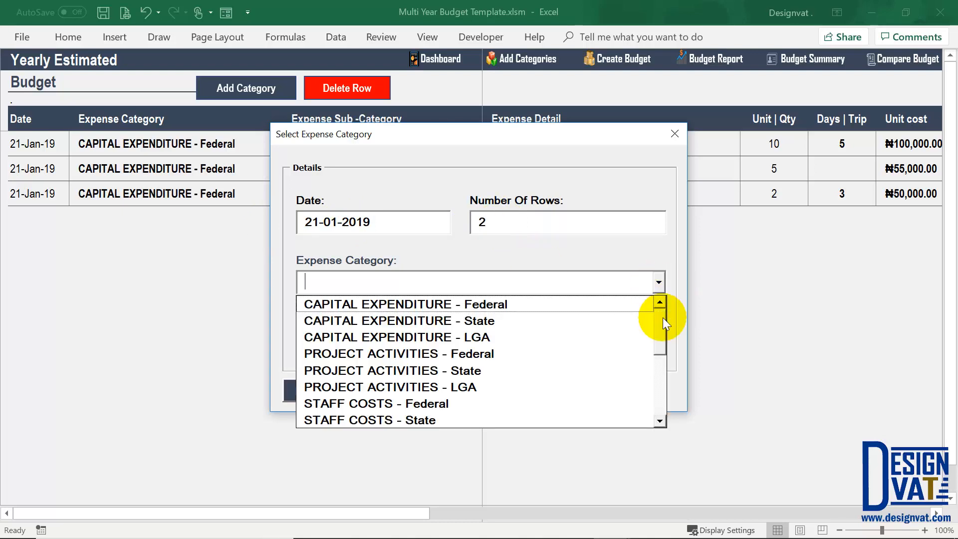
pyautogui.scroll(-3, 659, 336)
pyautogui.click(439, 354)
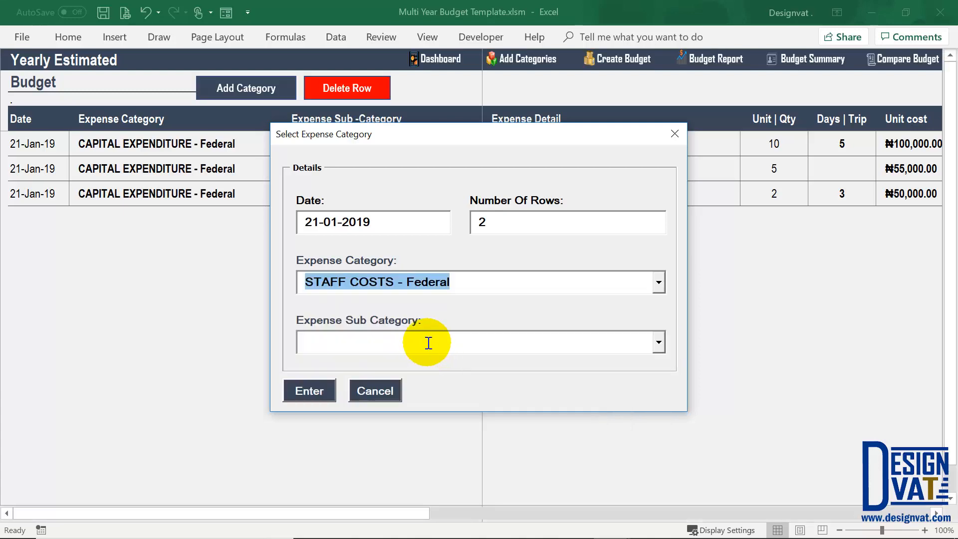
pyautogui.click(427, 342)
pyautogui.click(658, 344)
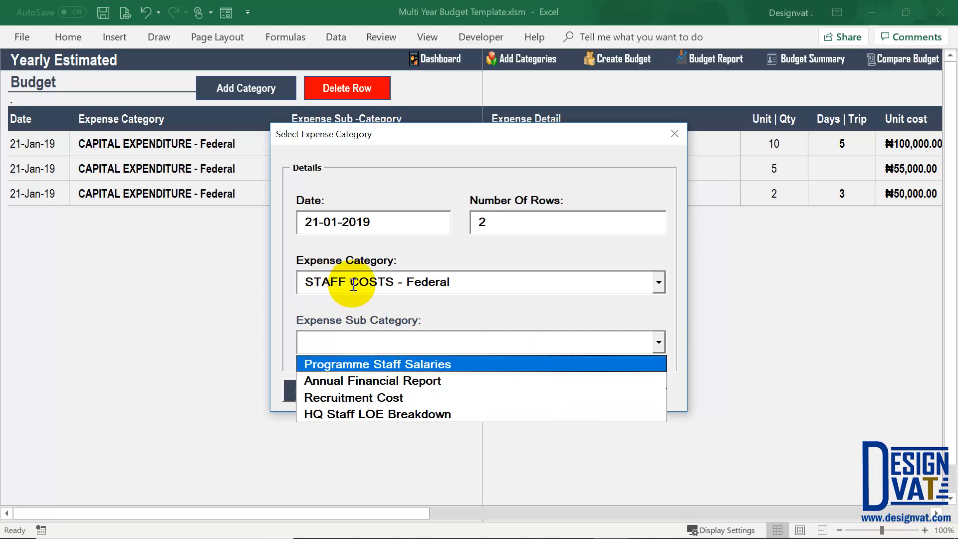
pyautogui.click(393, 366)
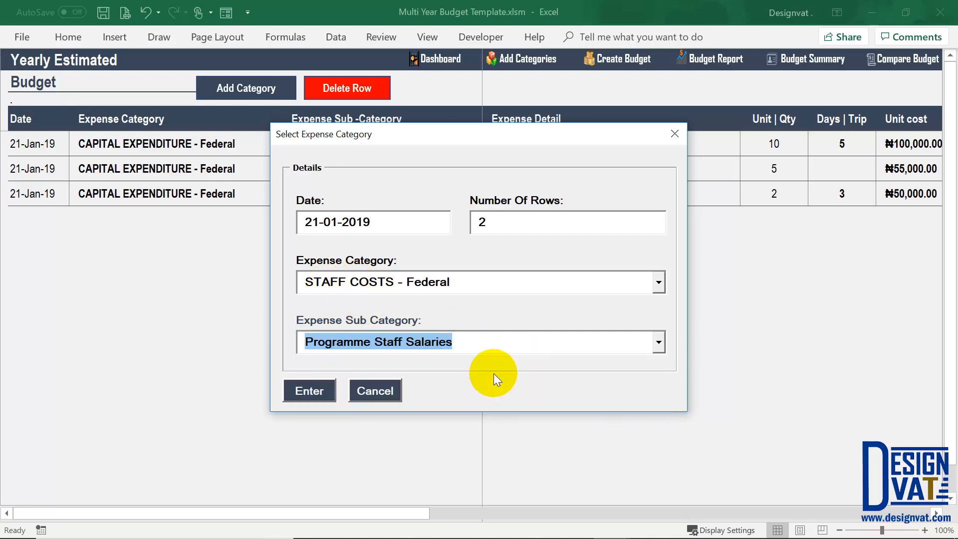
# Step: Review the date, row count and category entries, then submit the Programme Staff Salaries rows to the budget
pyautogui.doubleClick(356, 224)
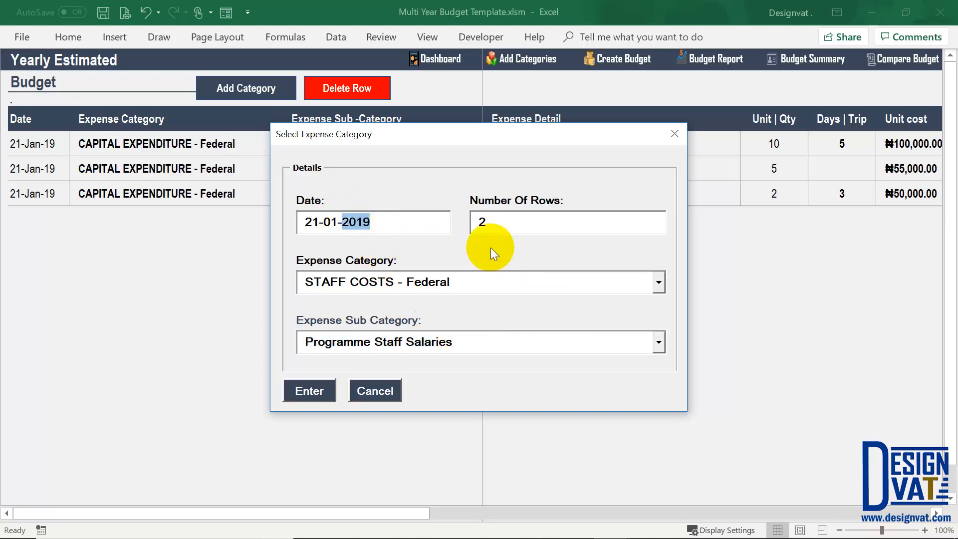
pyautogui.moveTo(500, 216); pyautogui.dragTo(438, 216)
pyautogui.moveTo(473, 277); pyautogui.dragTo(274, 278)
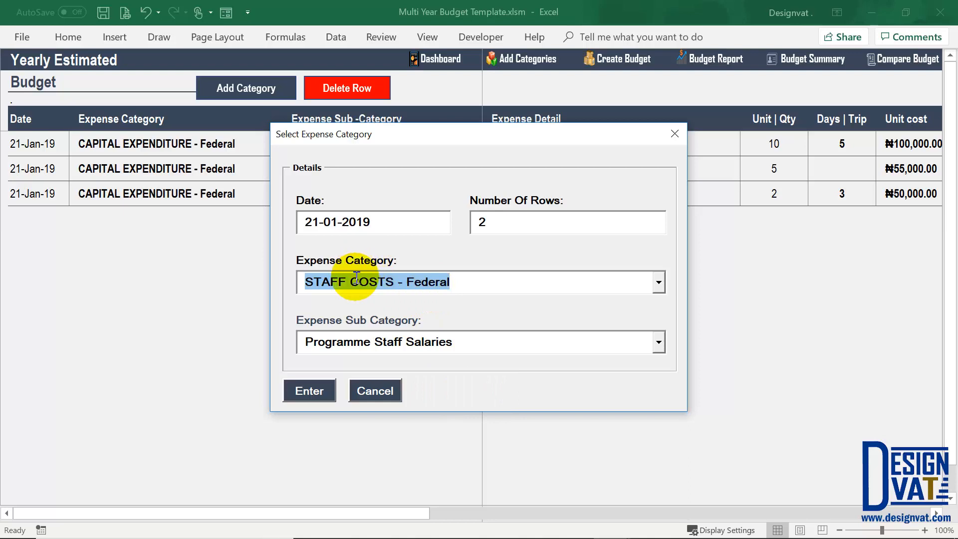
pyautogui.moveTo(472, 343); pyautogui.dragTo(220, 339)
pyautogui.click(305, 391)
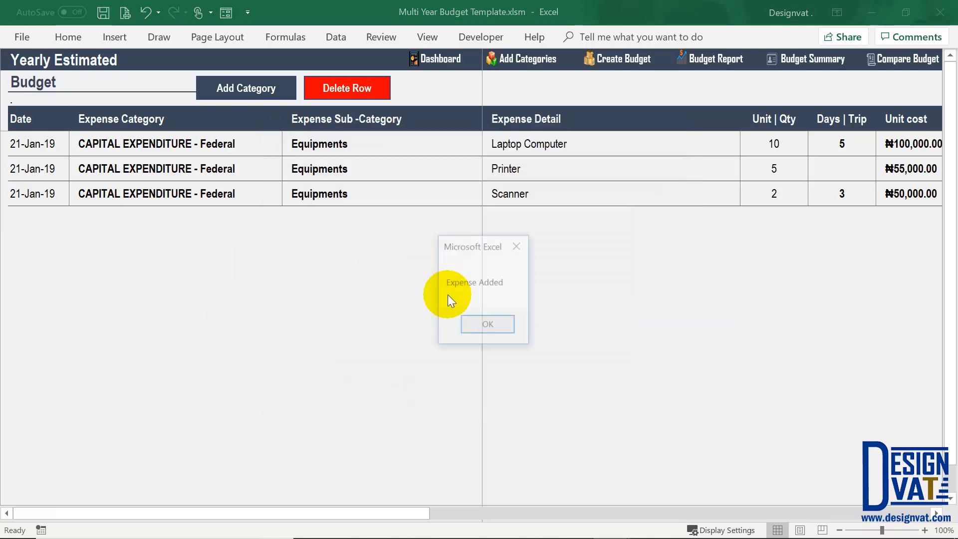
pyautogui.click(488, 326)
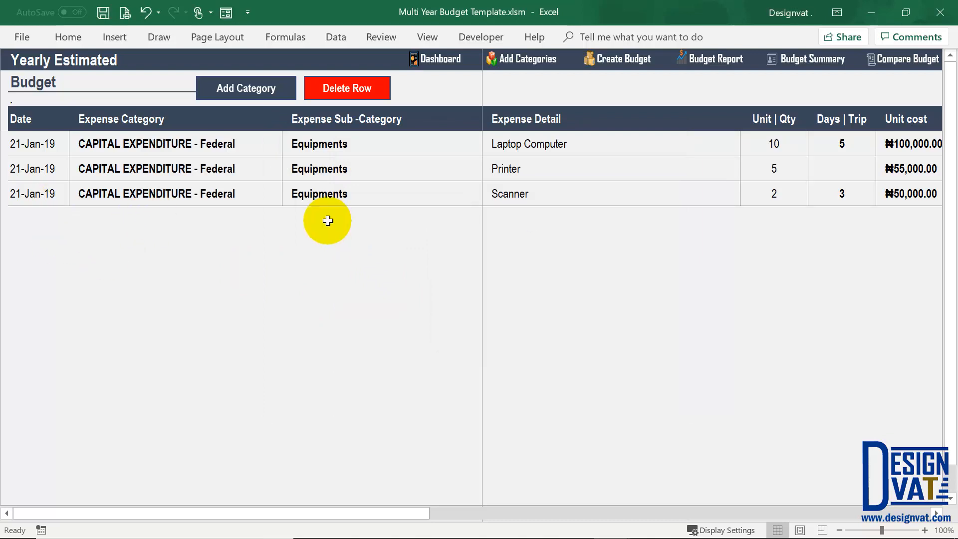
# Step: Enter Program Officer as the expense detail of the first Programme Staff Salaries row
pyautogui.click(516, 215)
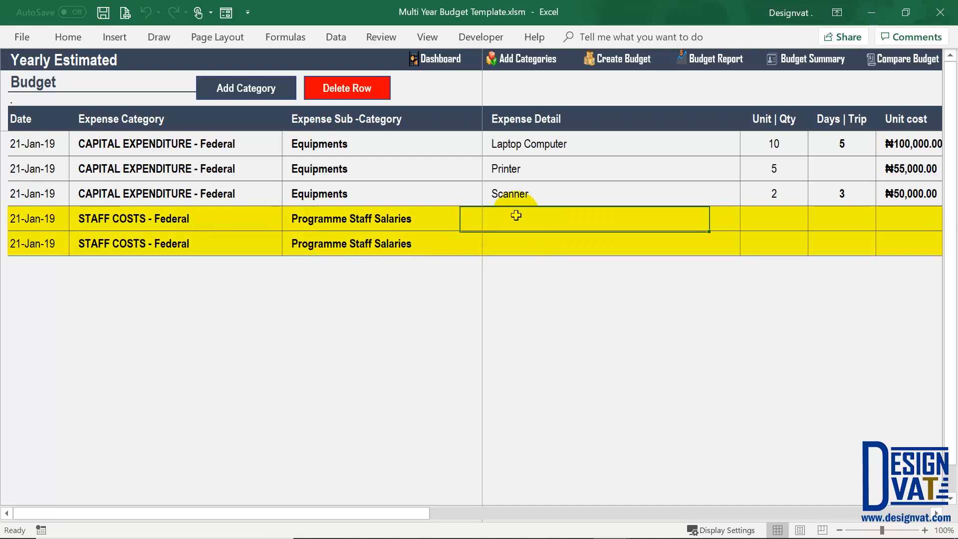
pyautogui.click(533, 218)
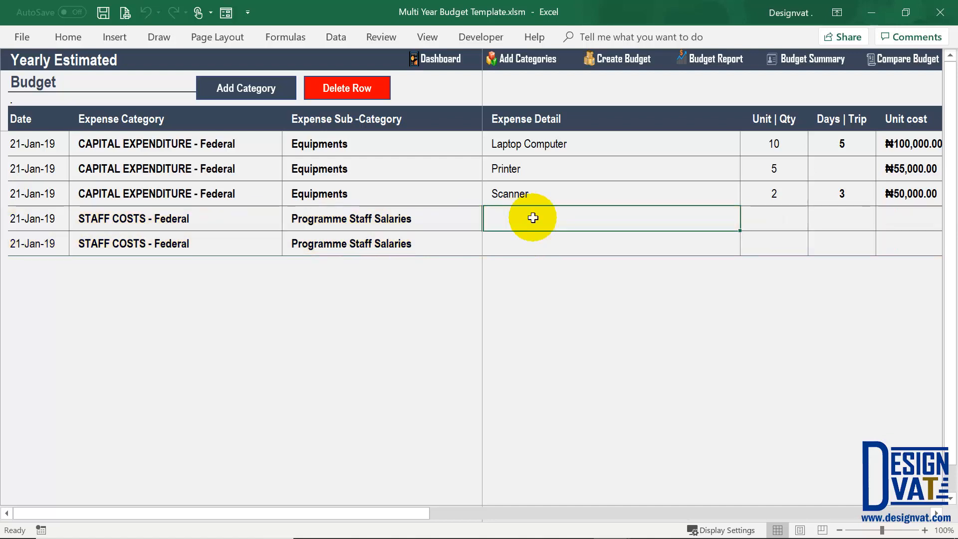
pyautogui.write('Program')
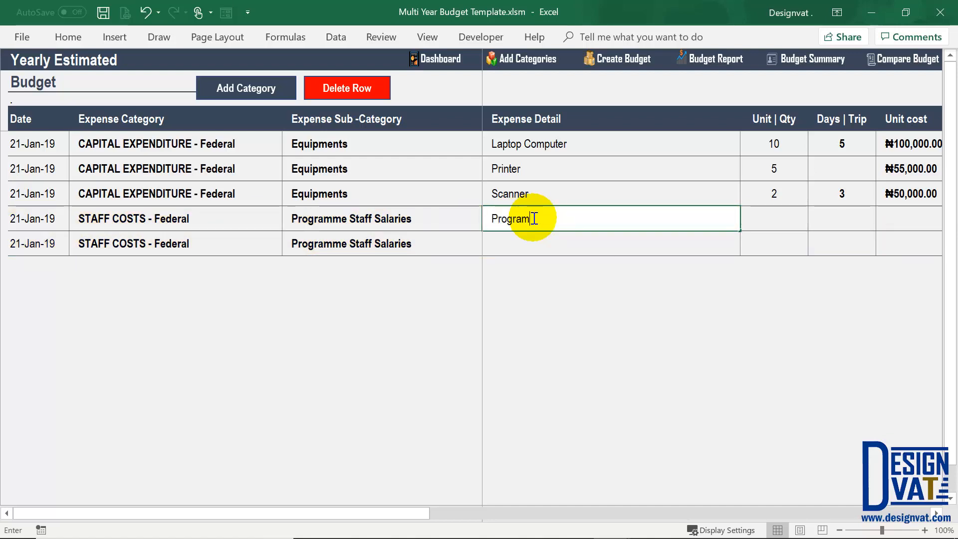
pyautogui.write(' Officer')
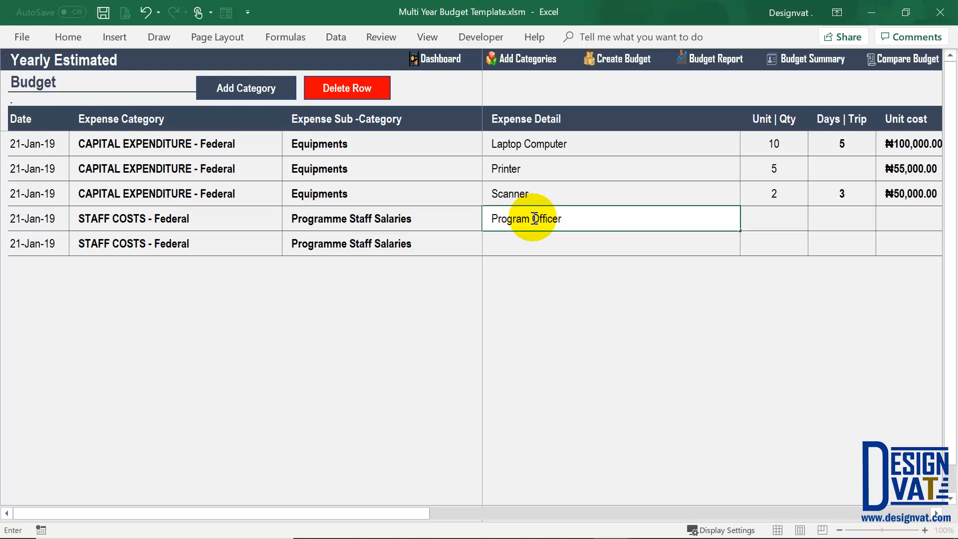
pyautogui.press('Tab')
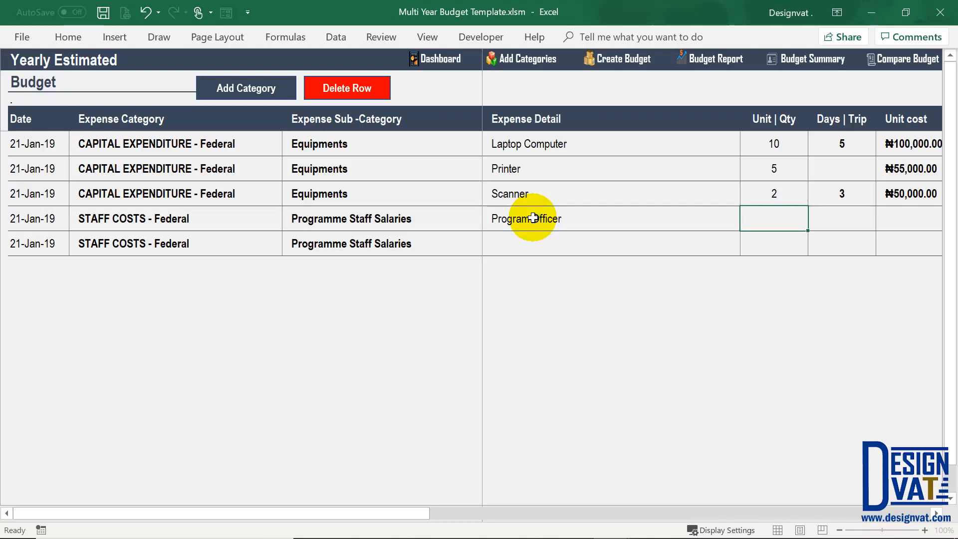
# Step: Fill in the Program Officer row with a quantity of 13, 10 days and a unit cost of 40000
pyautogui.write('10')
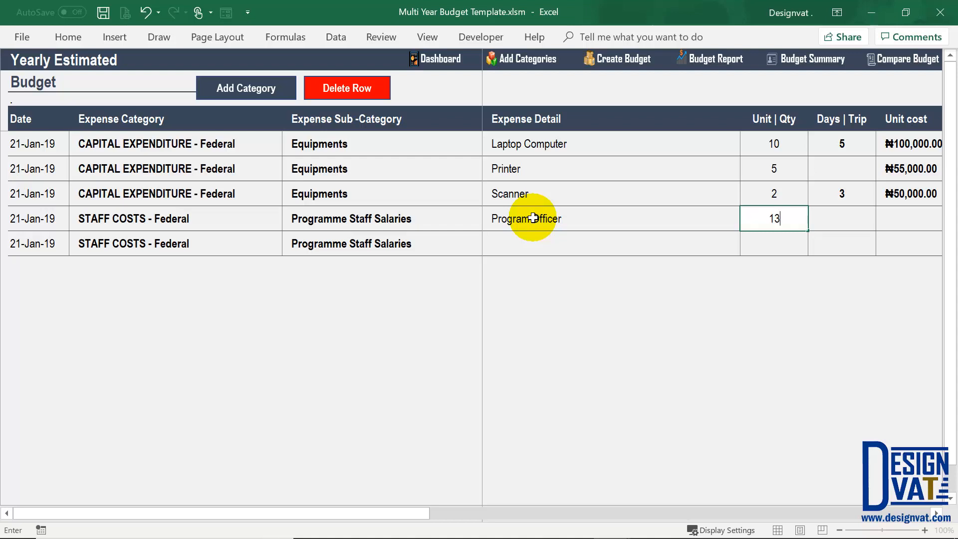
pyautogui.press('Tab')
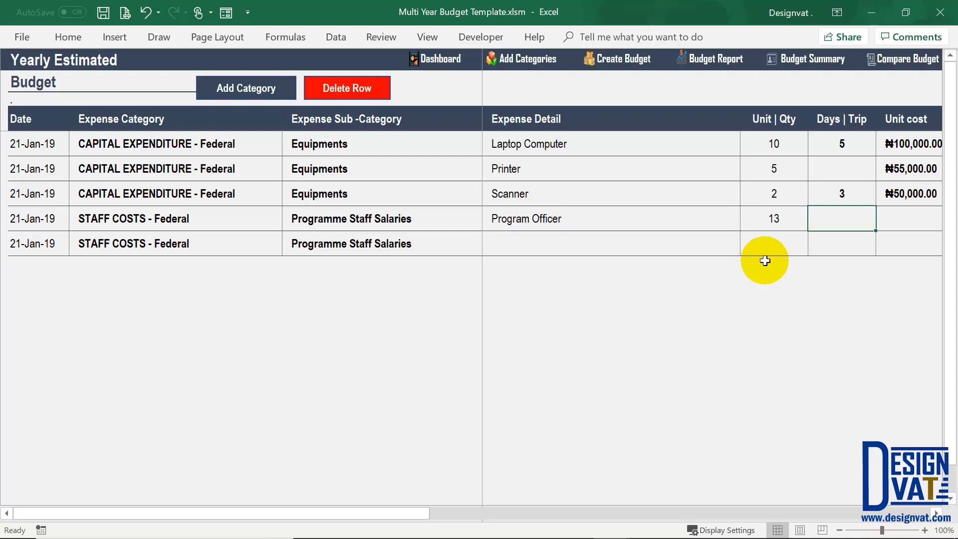
pyautogui.write('10')
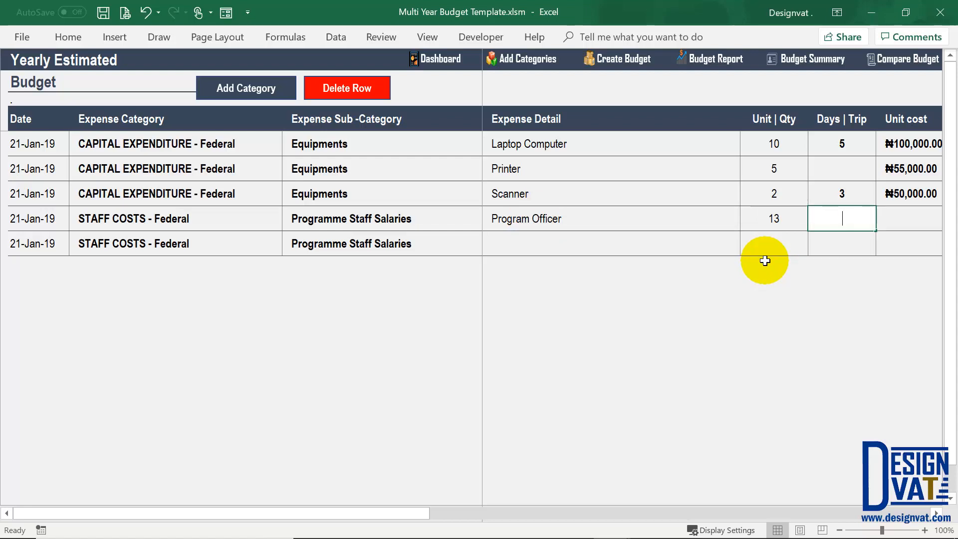
pyautogui.press('Tab')
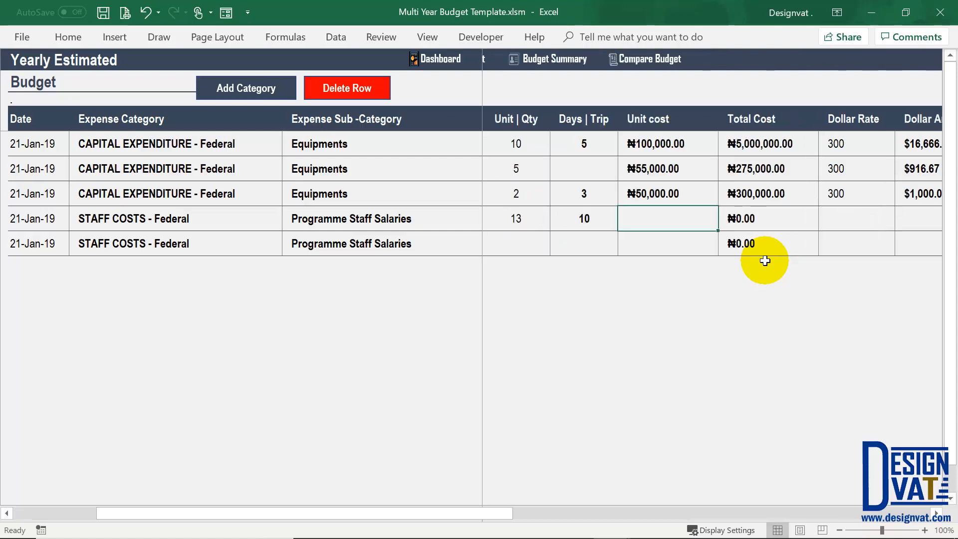
pyautogui.write('40000')
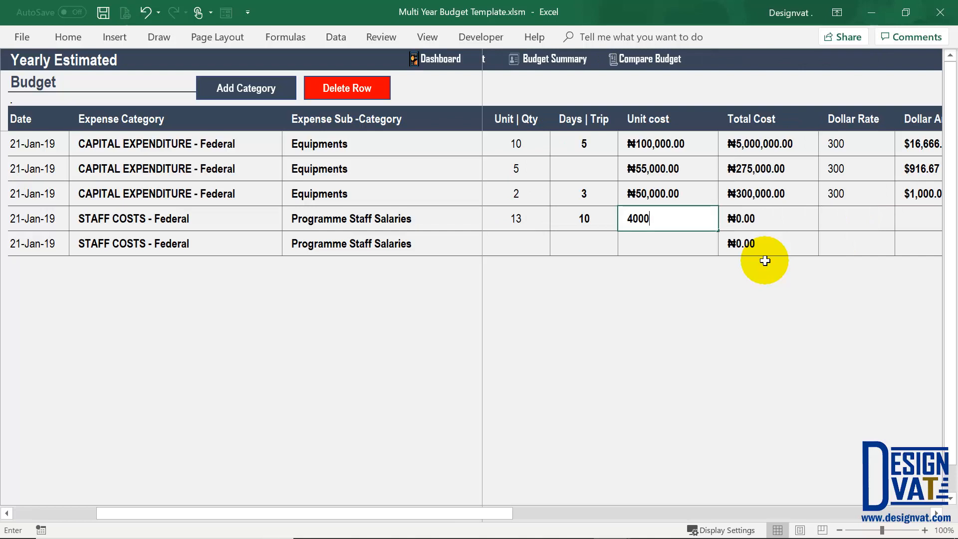
pyautogui.click(647, 235)
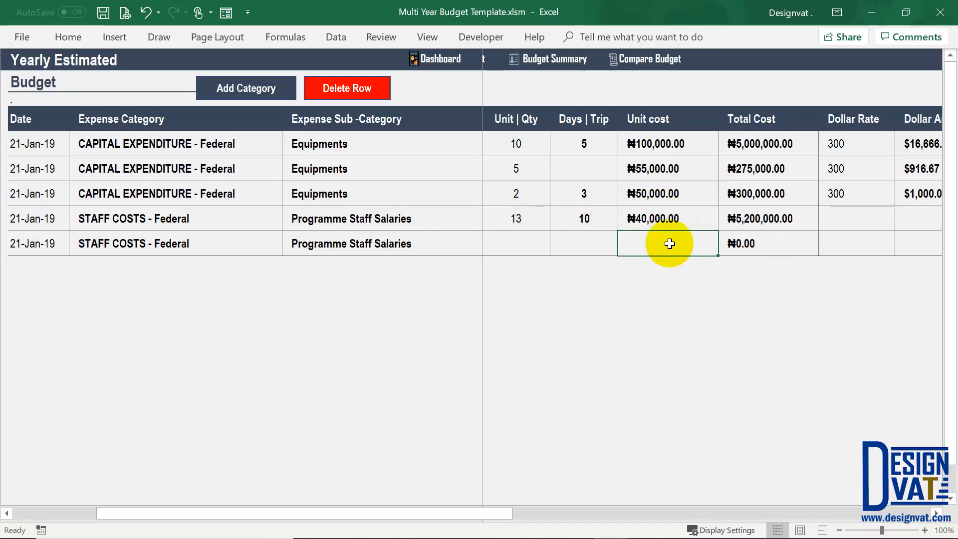
# Step: Set the dollar rate of the Program Officer row to 300
pyautogui.doubleClick(856, 220)
pyautogui.write('300')
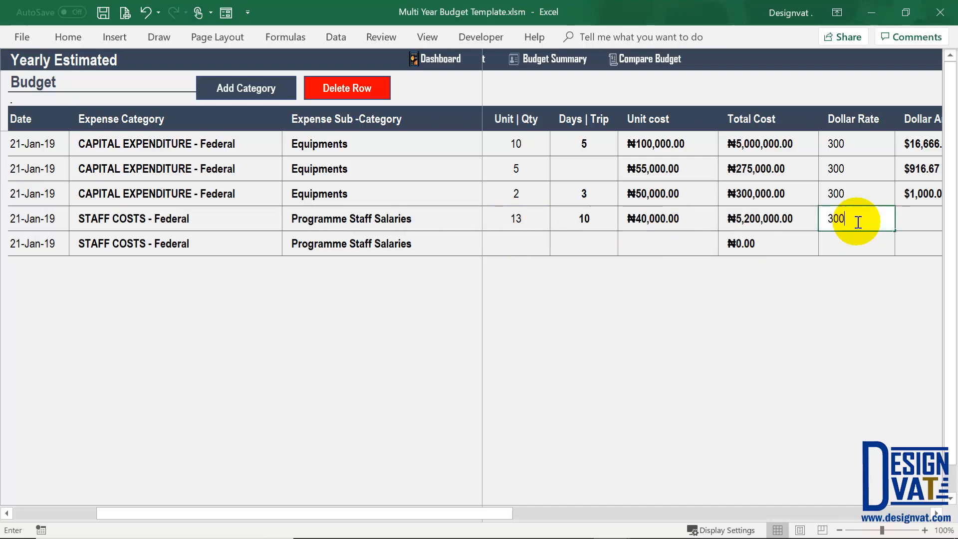
pyautogui.click(916, 212)
pyautogui.click(916, 212)
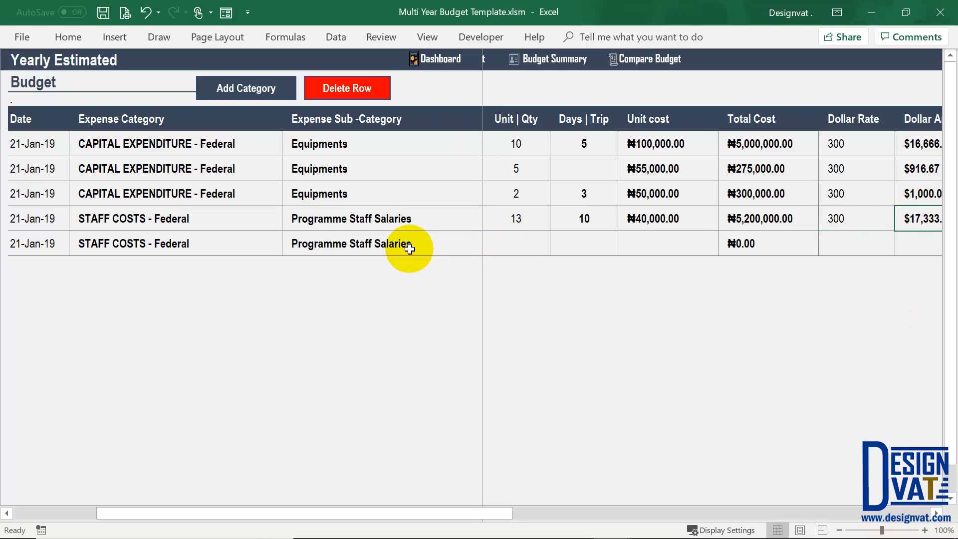
# Step: Enter "M & E Ofiicer" as the expense detail of the second Programme Staff Salaries row
pyautogui.click(439, 245)
pyautogui.press('Right')
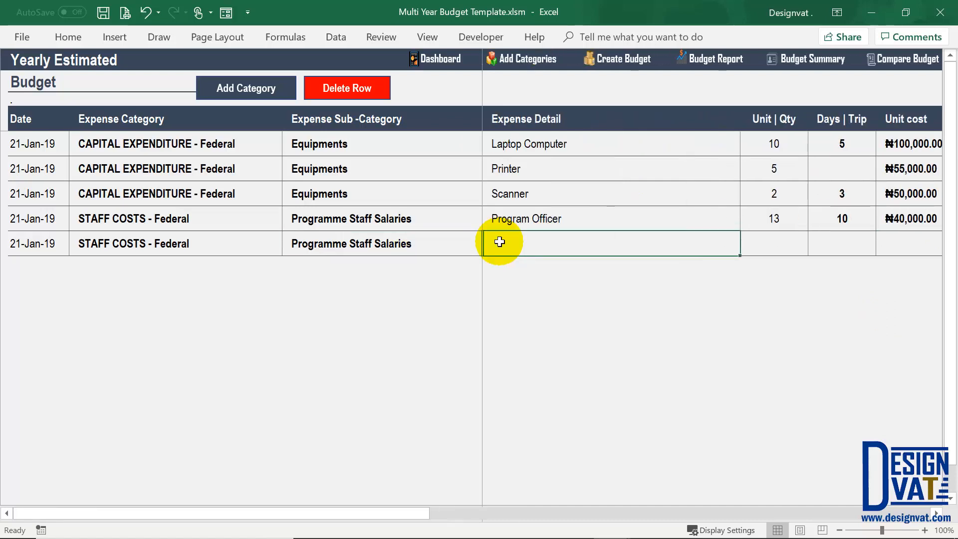
pyautogui.write('M & ')
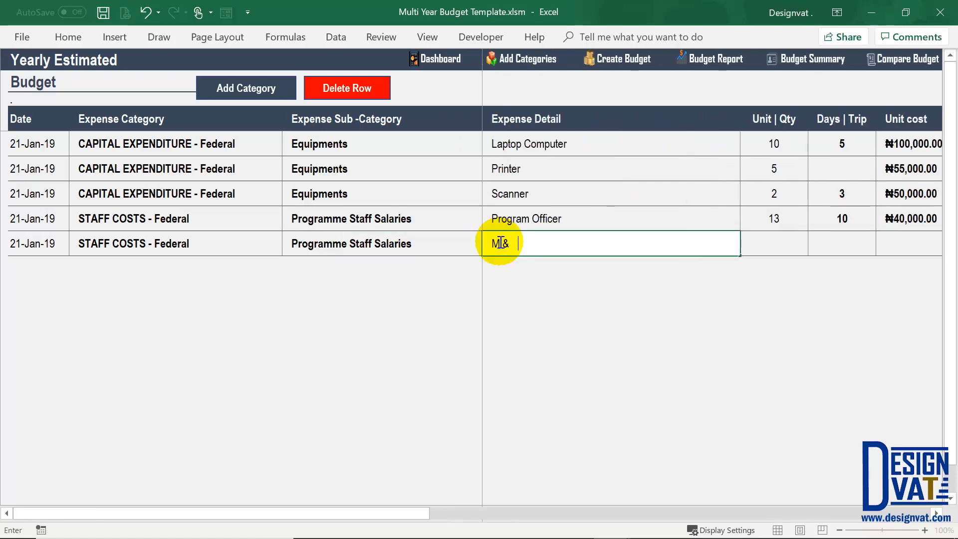
pyautogui.write('E Ofiicer')
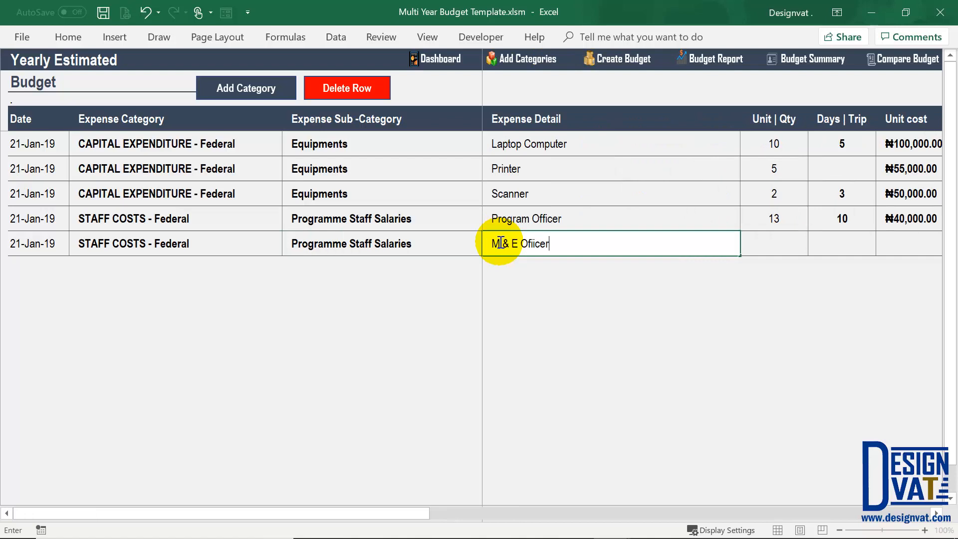
pyautogui.click(729, 239)
pyautogui.press('Right')
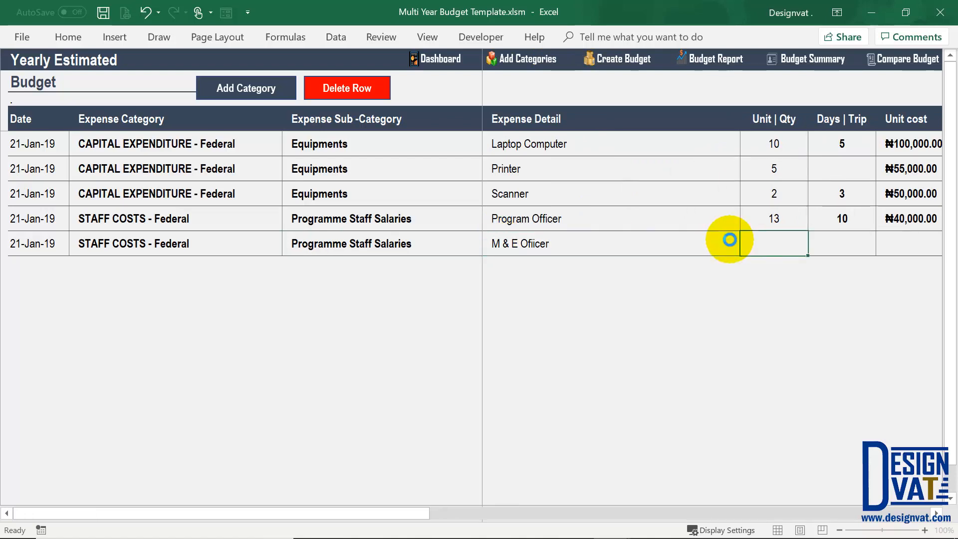
# Step: Fill in the M & E row with a quantity of 10, 10 days and a unit cost of 10000
pyautogui.write('10')
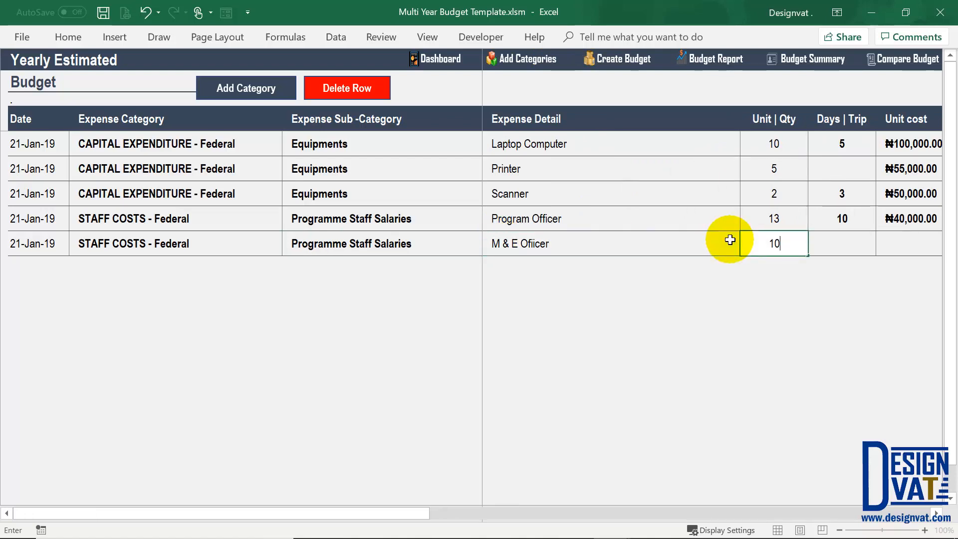
pyautogui.press('Right')
pyautogui.write('10')
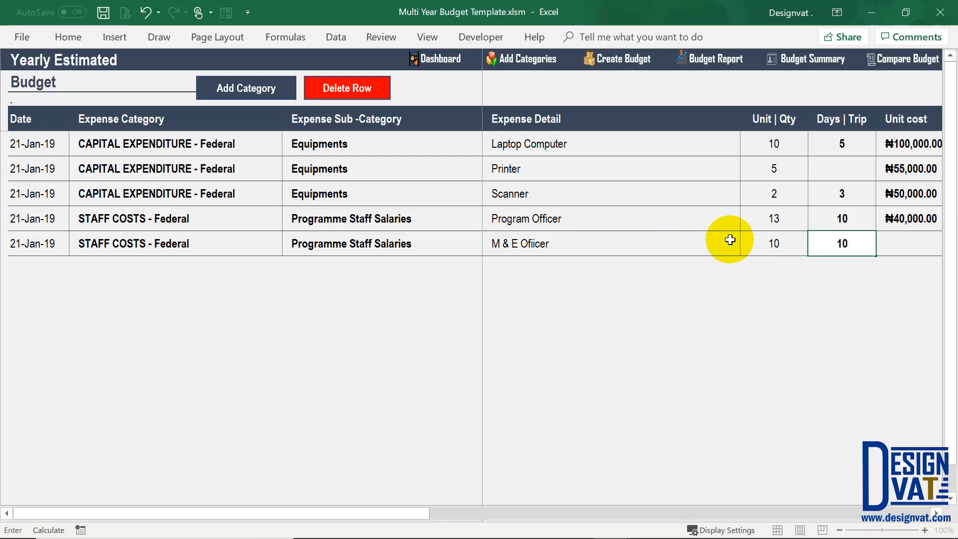
pyautogui.press('Right')
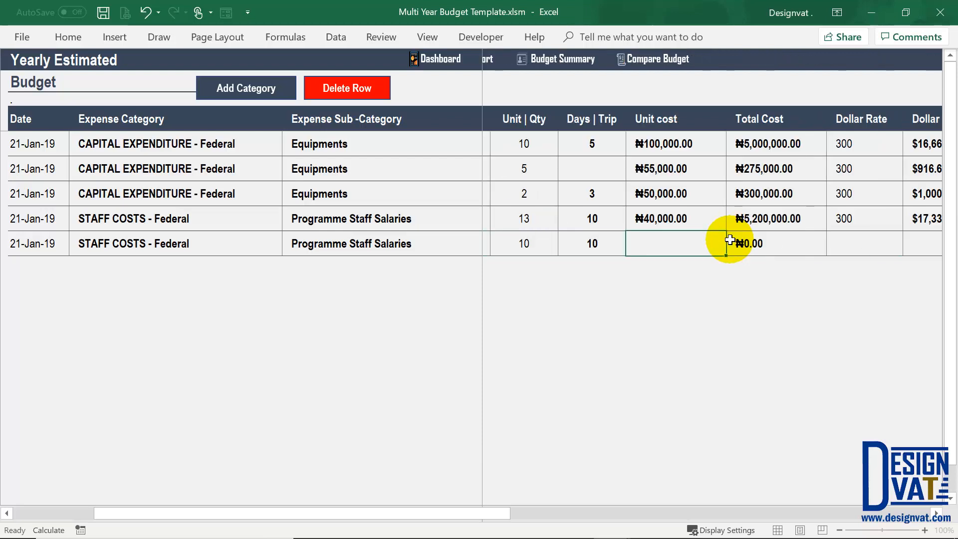
pyautogui.write('10000')
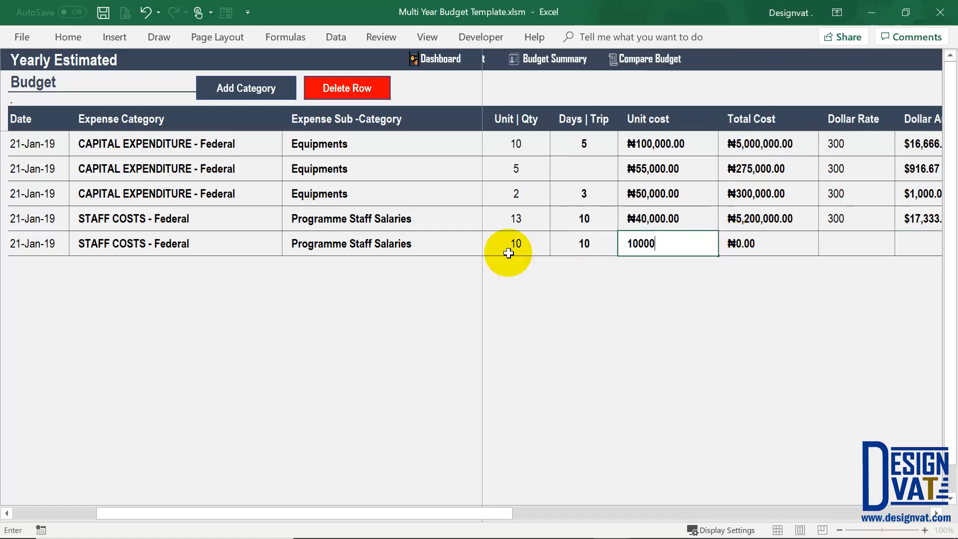
pyautogui.press('Return')
pyautogui.click(748, 244)
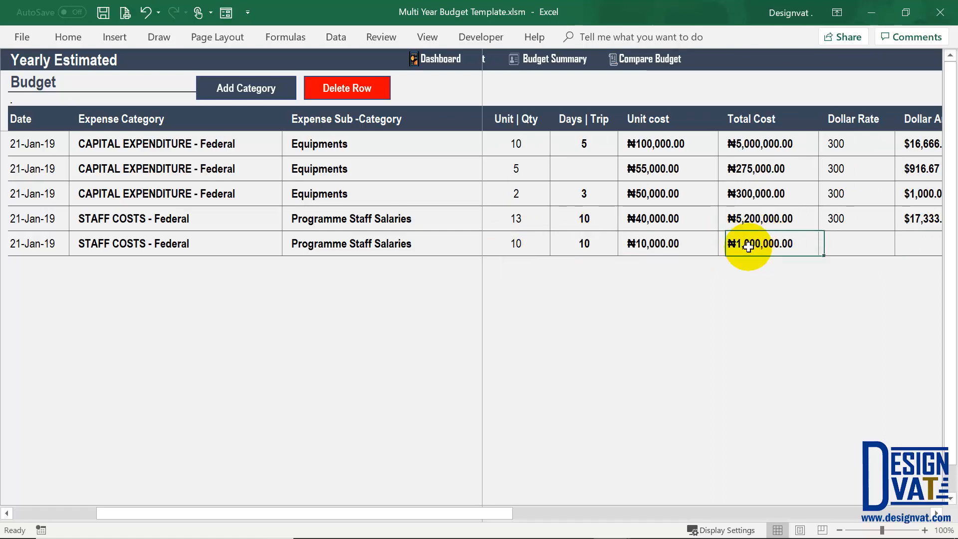
# Step: Set the dollar rate of the M & E row to 300
pyautogui.click(394, 243)
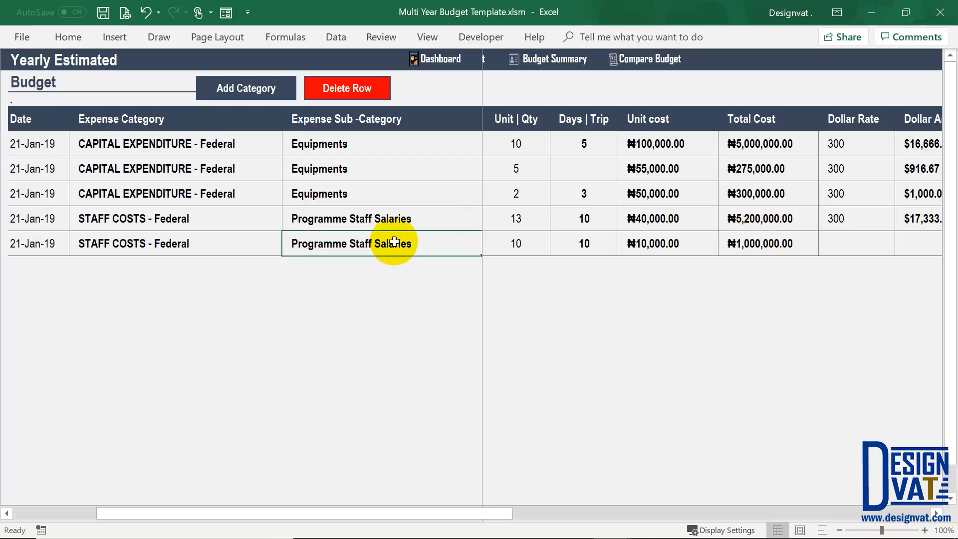
pyautogui.click(844, 247)
pyautogui.doubleClick(844, 248)
pyautogui.write('30')
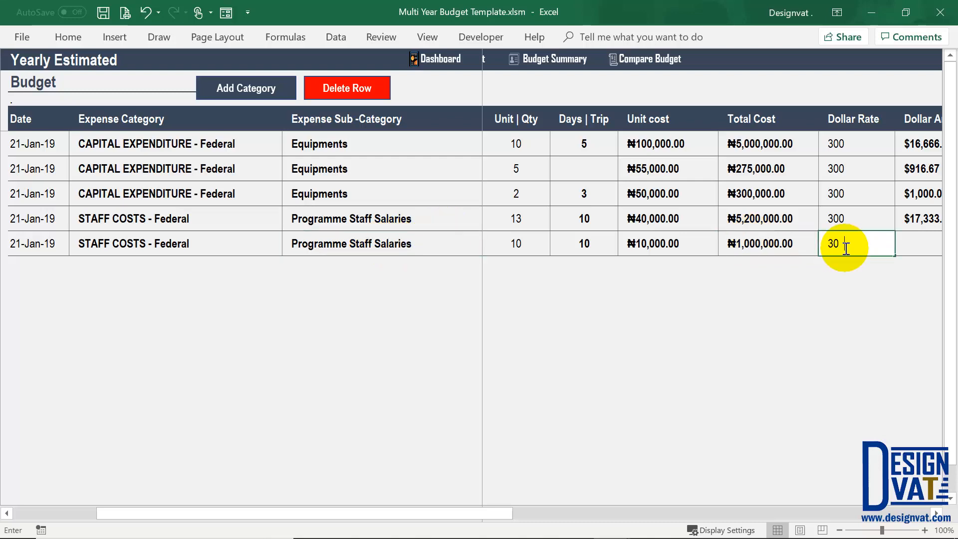
pyautogui.write('0')
pyautogui.press('Tab')
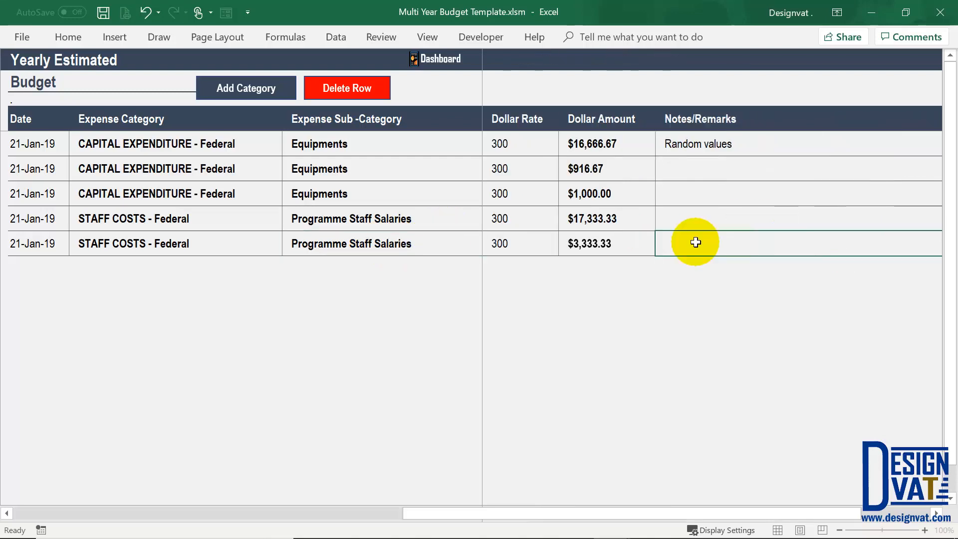
pyautogui.click(531, 247)
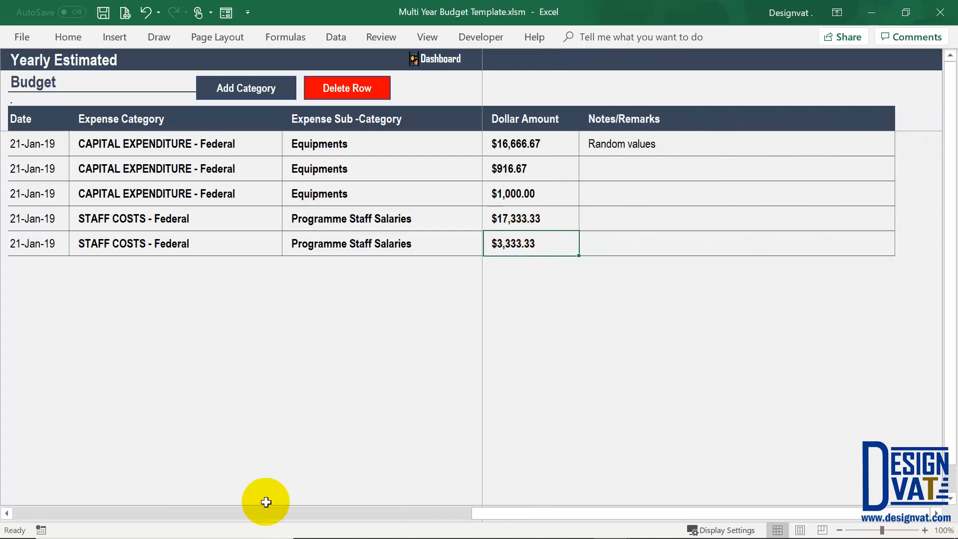
# Step: Start adding another expense category, with the date set to 21-01-2020 and the number of rows to 2
pyautogui.click(81, 513)
pyautogui.click(55, 514)
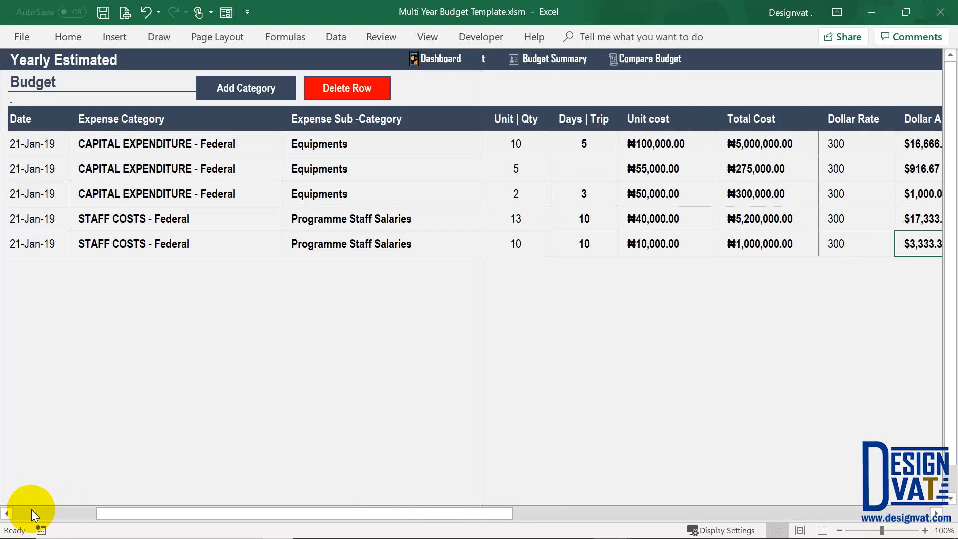
pyautogui.click(32, 513)
pyautogui.click(31, 513)
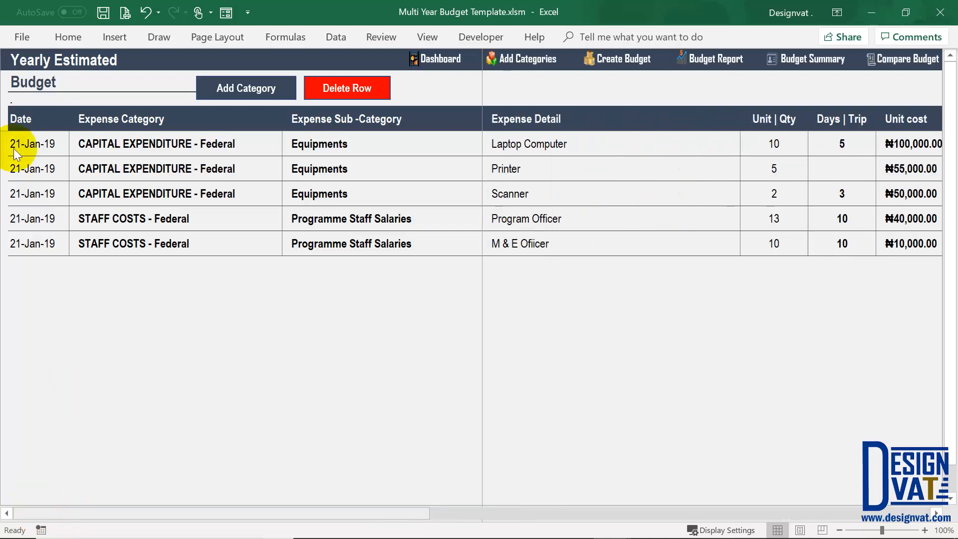
pyautogui.click(239, 86)
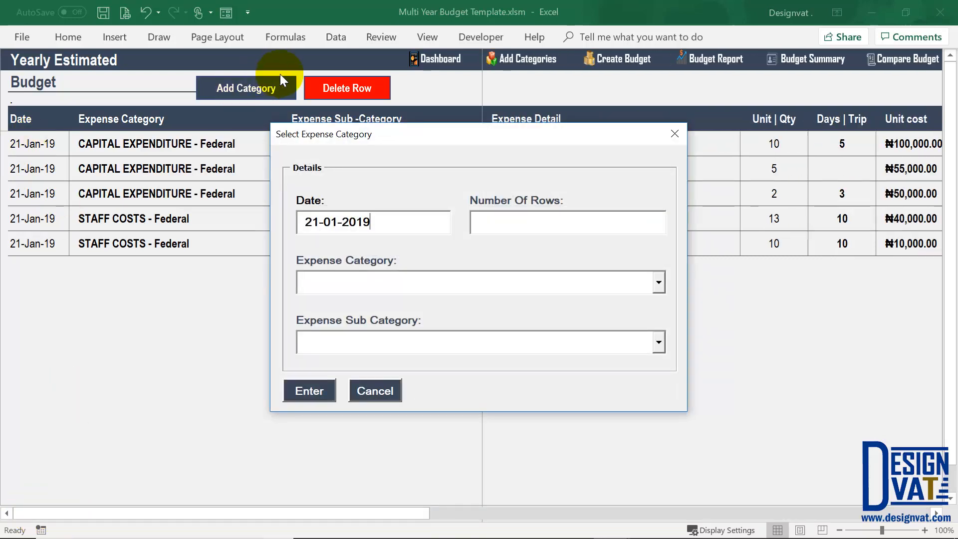
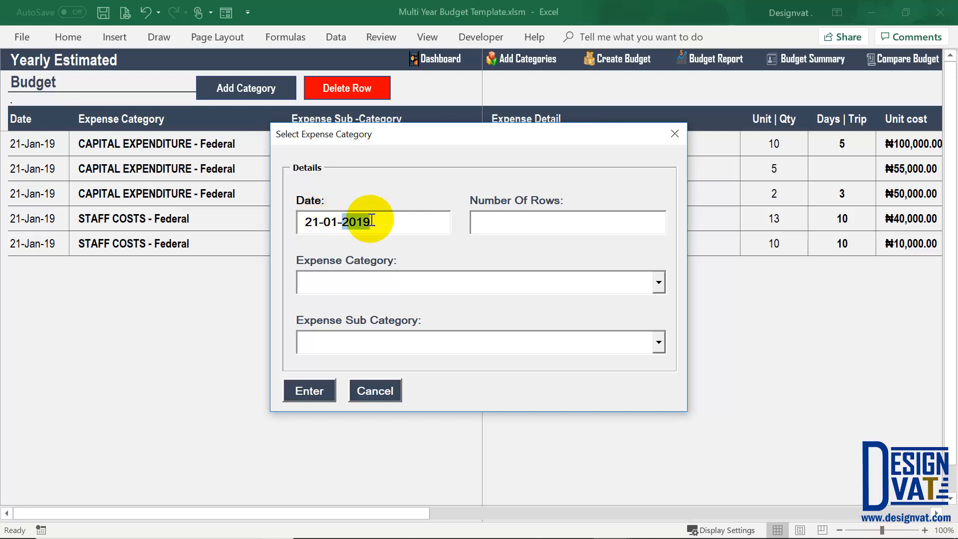
pyautogui.press('BackSpace')
pyautogui.press('BackSpace')
pyautogui.write('20')
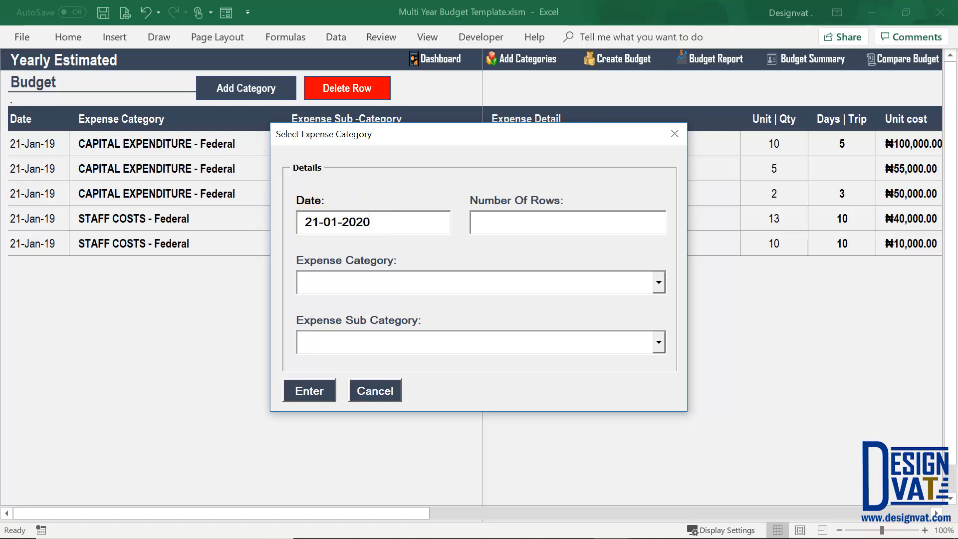
pyautogui.moveTo(302, 222); pyautogui.dragTo(393, 222)
pyautogui.press('Tab')
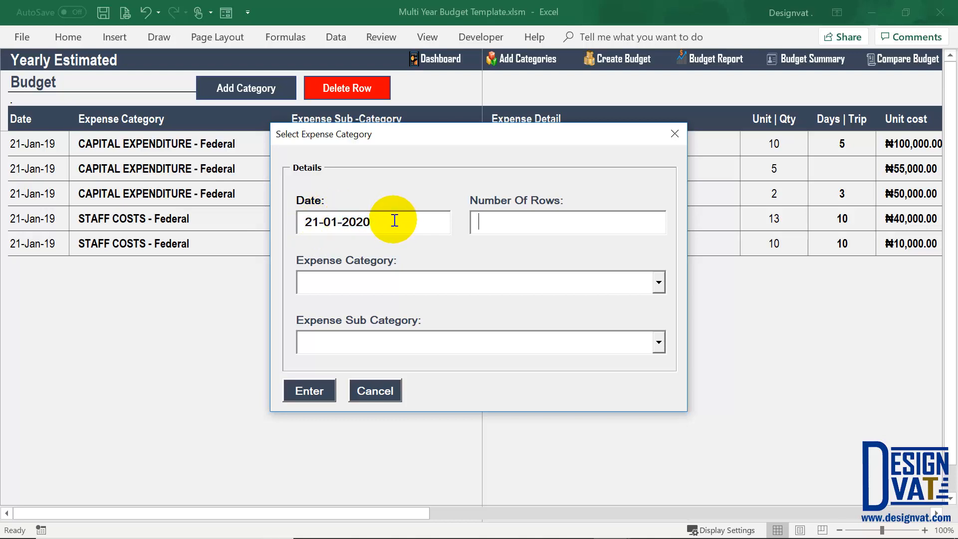
pyautogui.write('2')
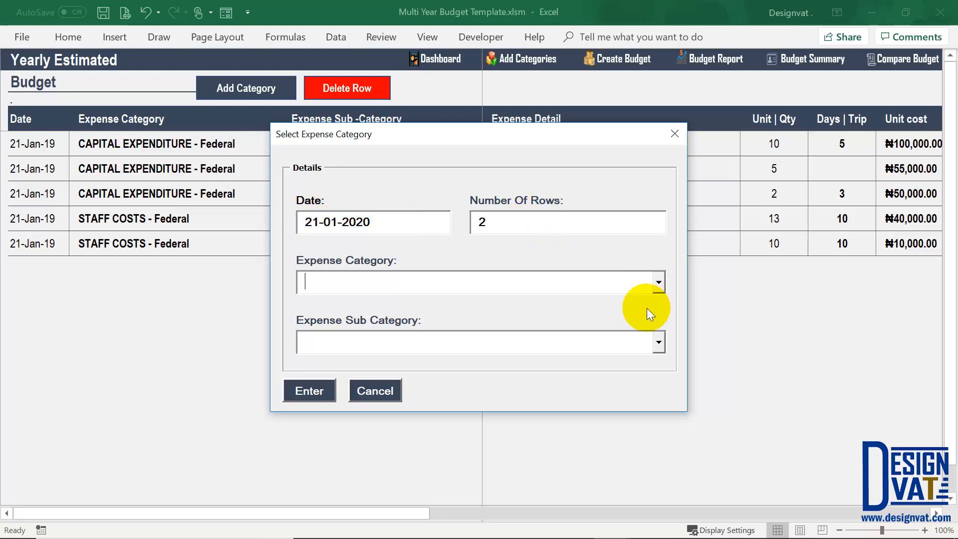
# Step: Choose the STAFF COSTS - Federal category with the Programme Staff Salaries sub-category and add the expense rows to the budget
pyautogui.click(659, 282)
pyautogui.moveTo(657, 324); pyautogui.dragTo(660, 353)
pyautogui.click(503, 335)
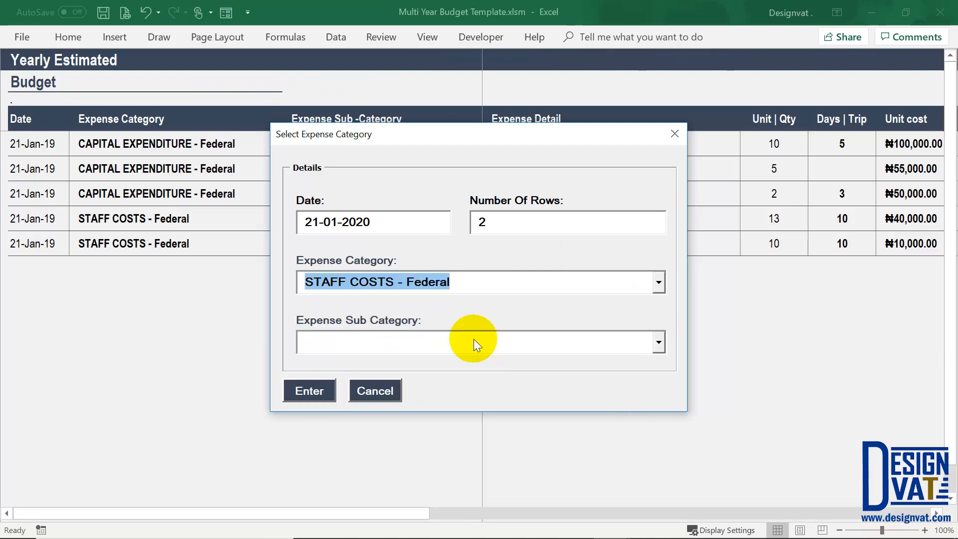
pyautogui.click(507, 343)
pyautogui.click(658, 342)
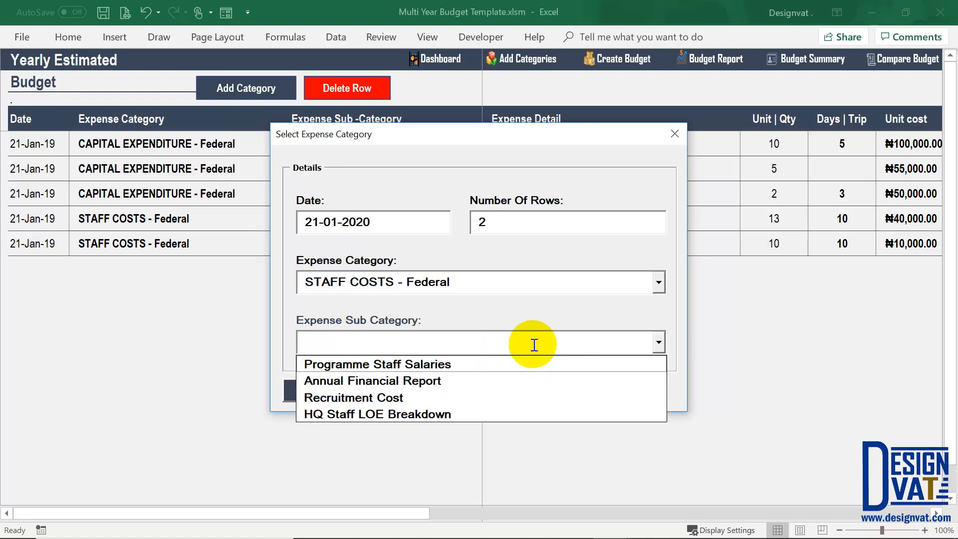
pyautogui.click(444, 364)
pyautogui.click(313, 388)
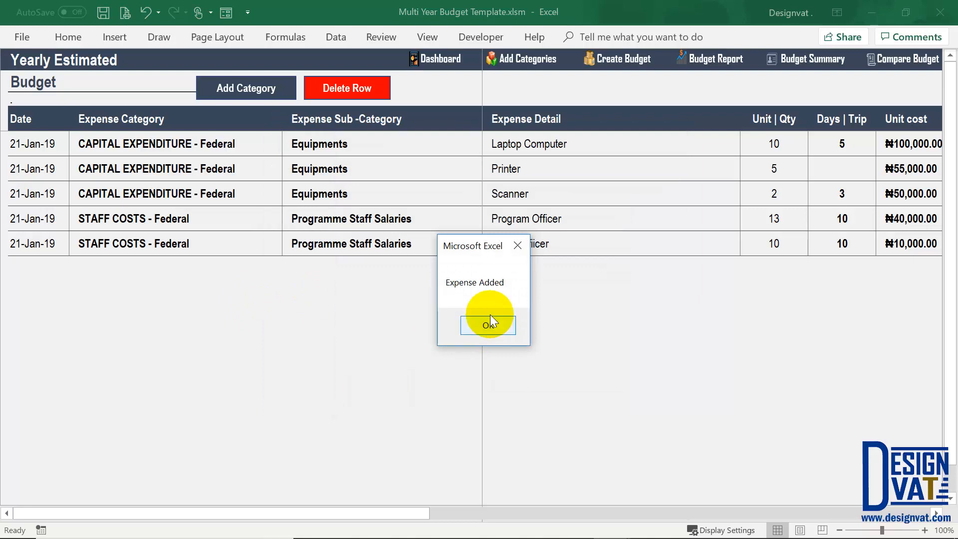
pyautogui.click(480, 326)
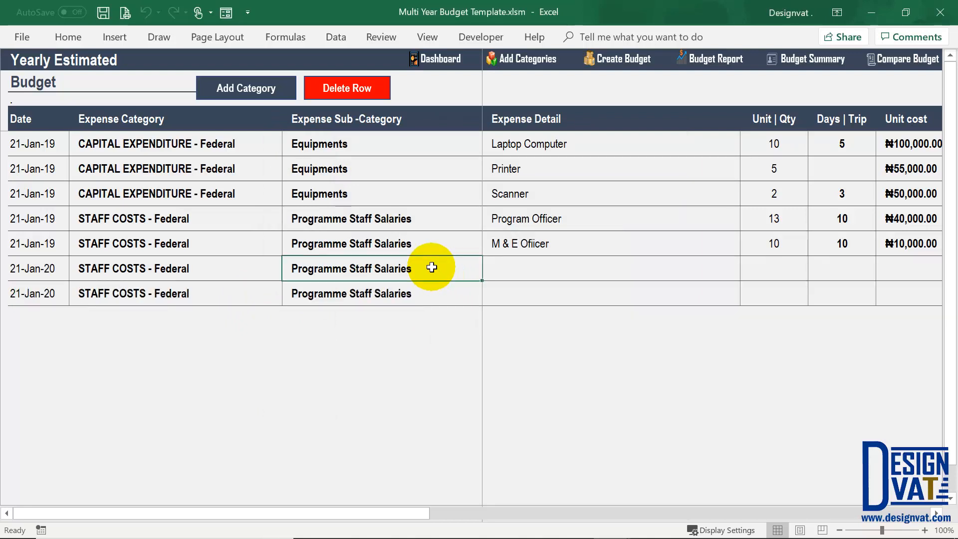
# Step: In the first empty 21-Jan-20 row, enter Project Driver as the expense detail with a quantity of 5 and 5 days
pyautogui.press('F2')
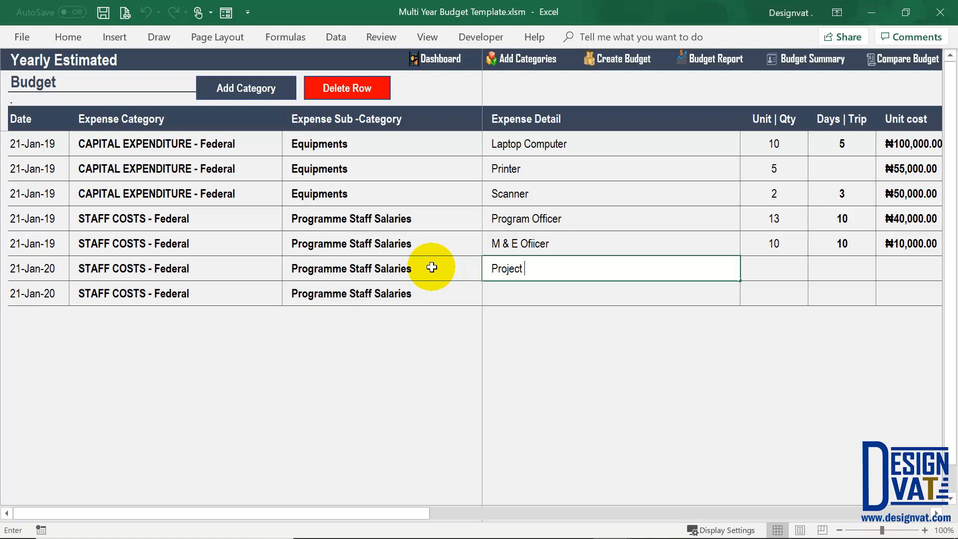
pyautogui.write('Project Driver')
pyautogui.press('Tab')
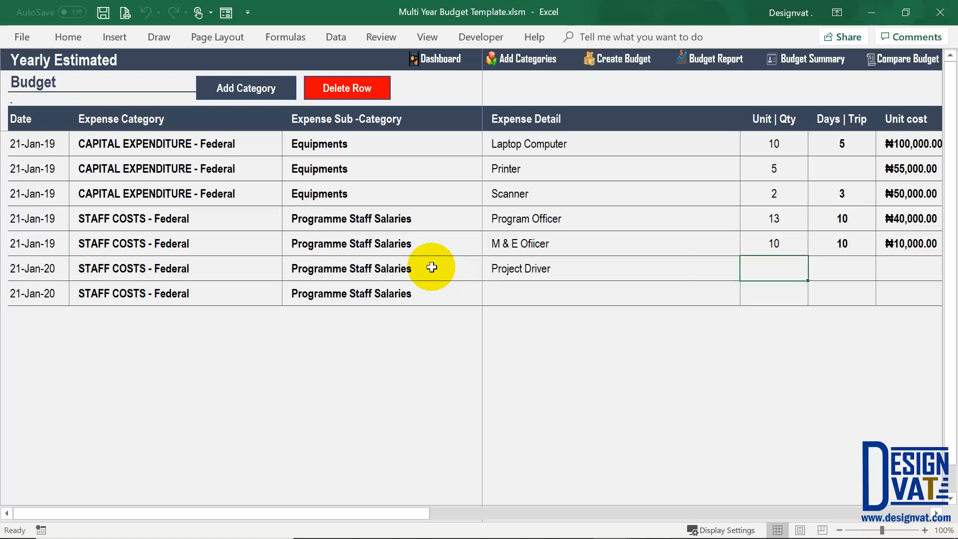
pyautogui.press('F2')
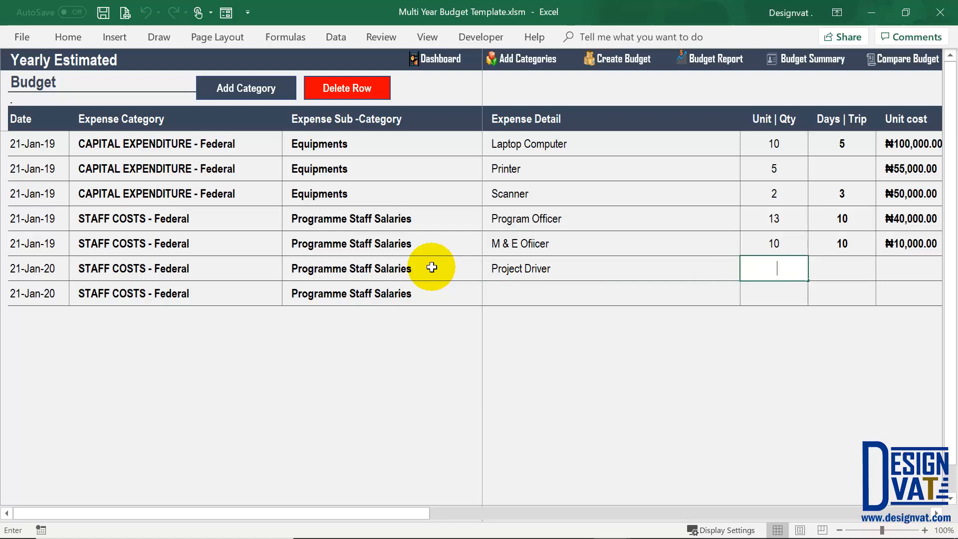
pyautogui.write('5')
pyautogui.press('Tab')
pyautogui.press('F2')
pyautogui.write('5')
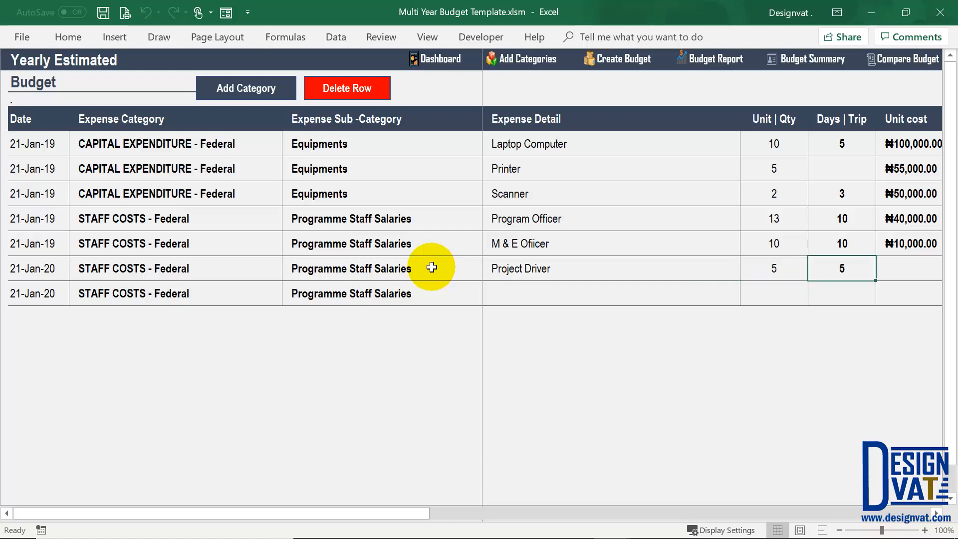
# Step: Set the Project Driver row's unit cost to 5000 and its dollar rate to 320
pyautogui.press('Tab')
pyautogui.write('5000')
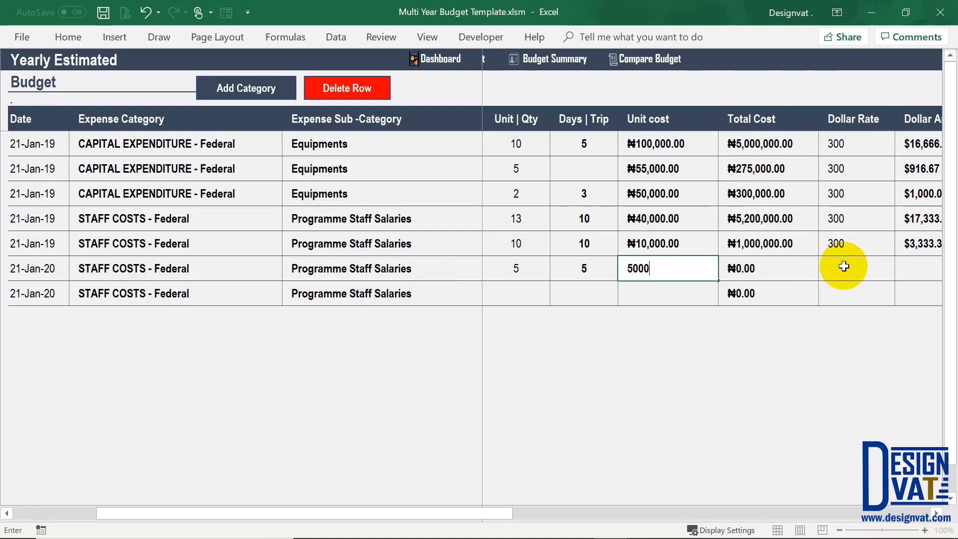
pyautogui.press('Tab')
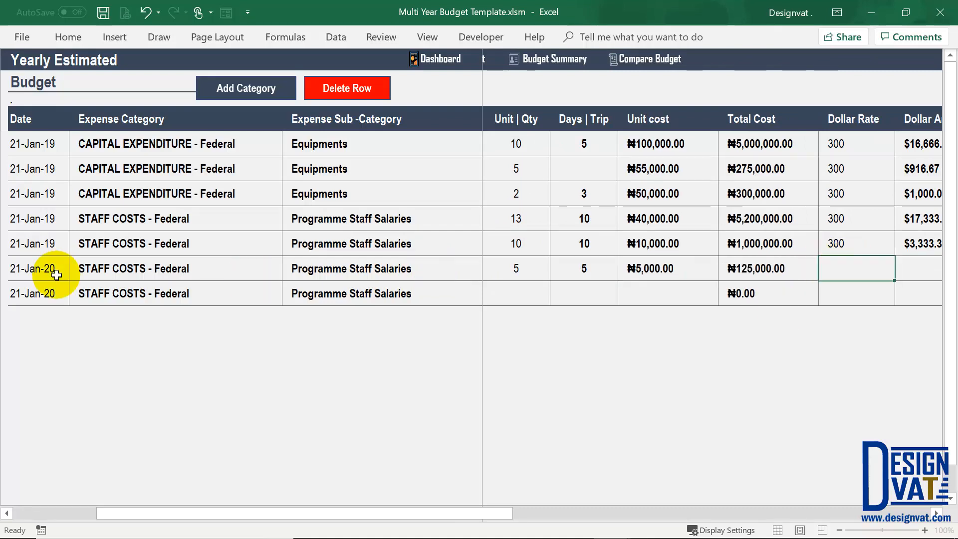
pyautogui.write('320')
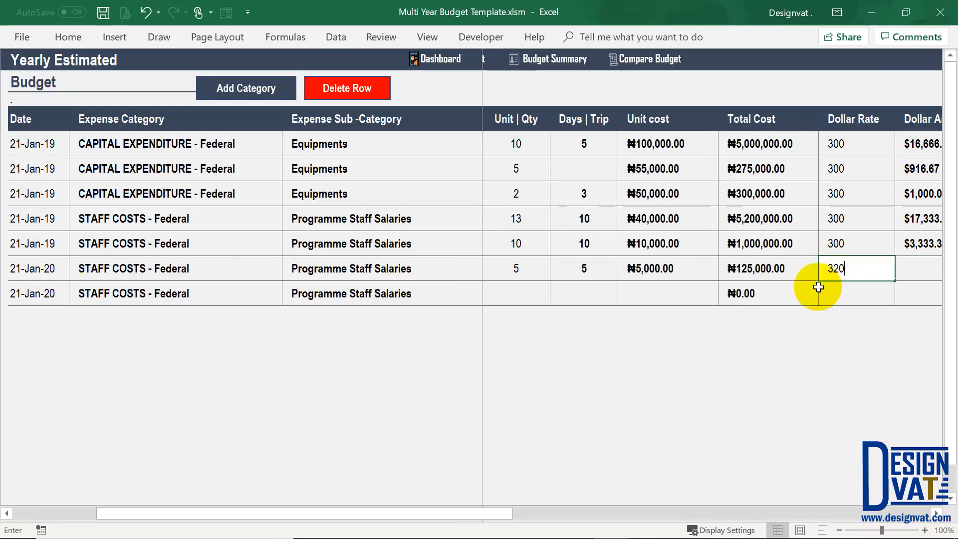
pyautogui.doubleClick(823, 272)
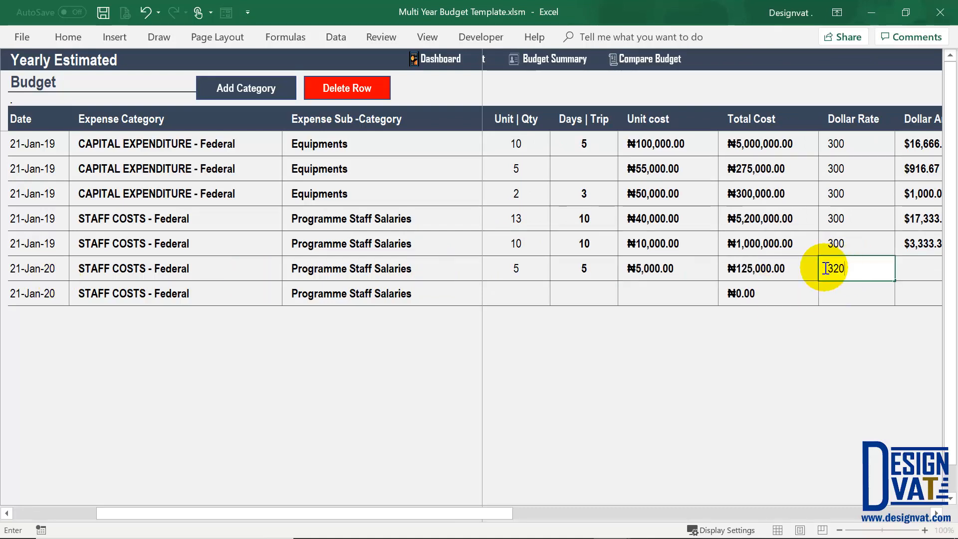
# Step: Enter Officer Cleaner as the expense detail of the second 21-Jan-20 Programme Staff Salaries row
pyautogui.click(534, 289)
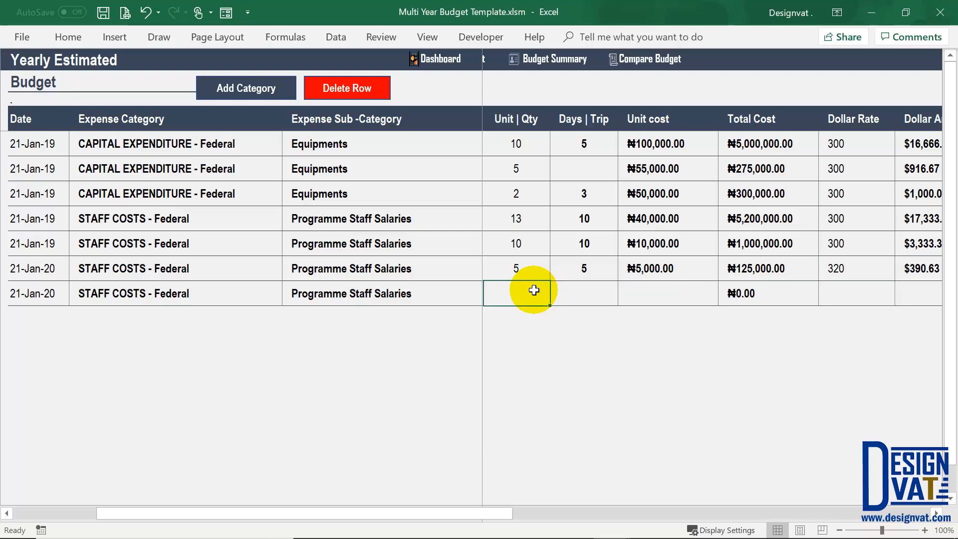
pyautogui.press('Left')
pyautogui.write('O')
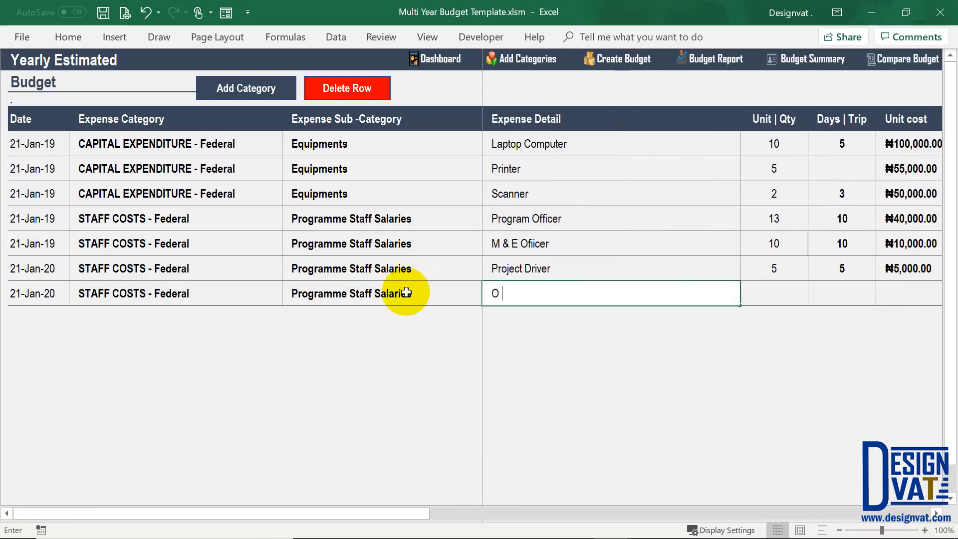
pyautogui.write('fficer Clearn')
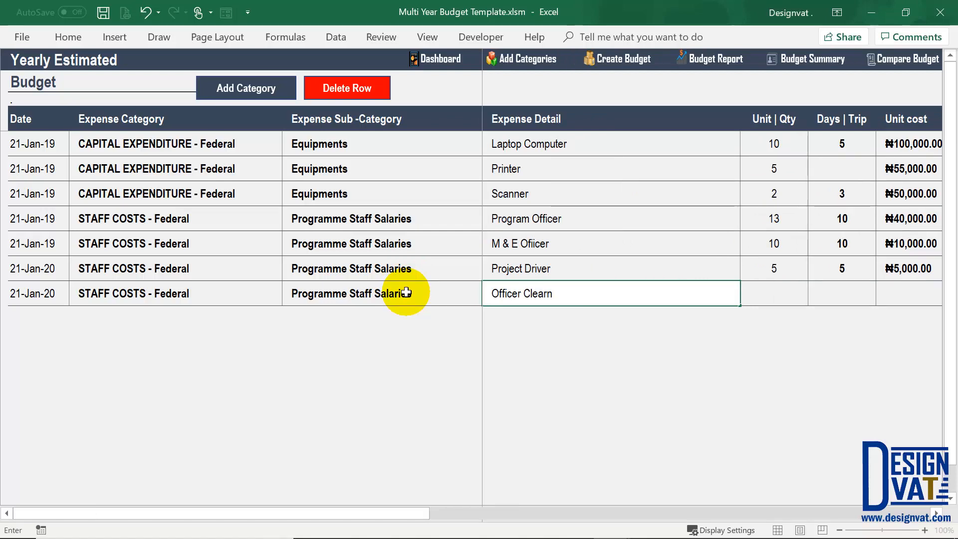
pyautogui.press('BackSpace')
pyautogui.press('BackSpace')
pyautogui.write('ner')
pyautogui.press('Right')
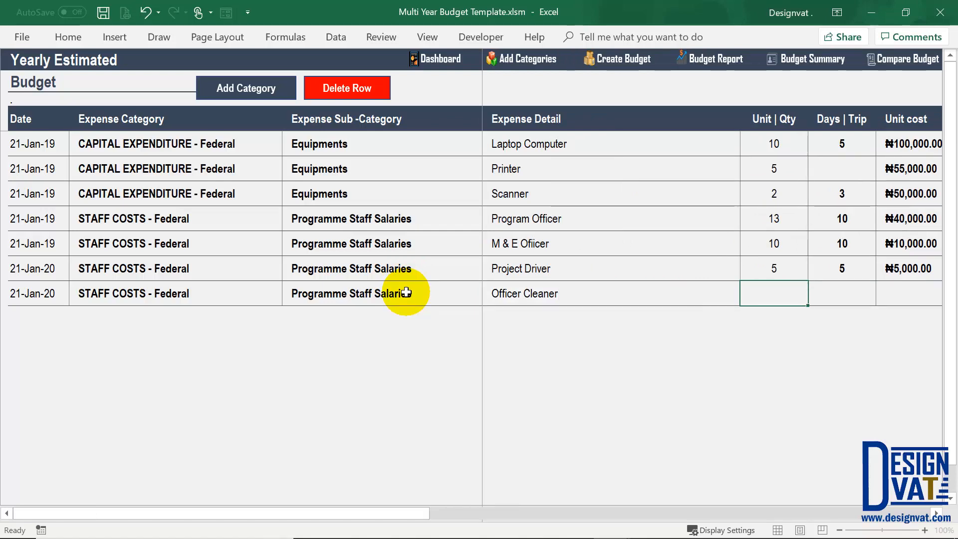
# Step: Fill in the Officer Cleaner row with a quantity of 2, 5 days and a unit cost of 2000
pyautogui.press('BackSpace')
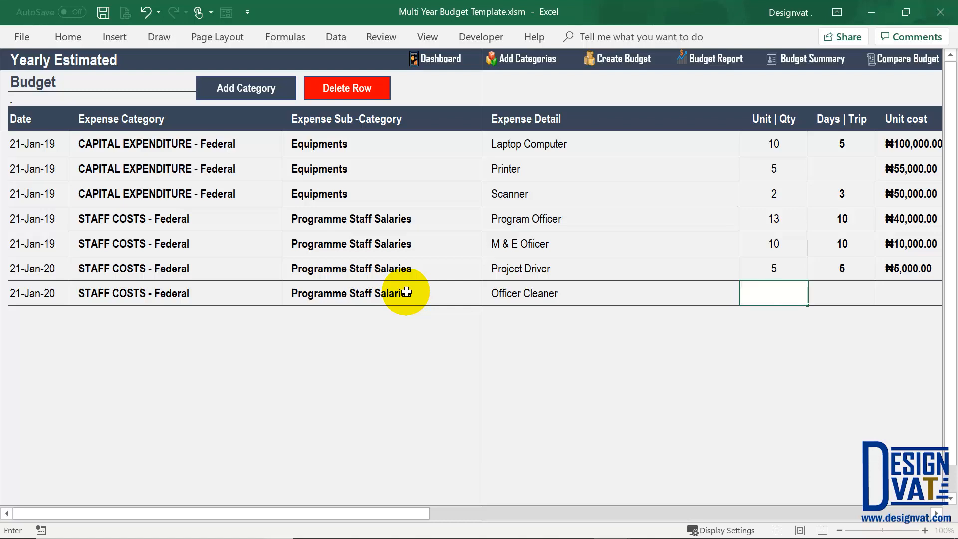
pyautogui.write('2')
pyautogui.press('Right')
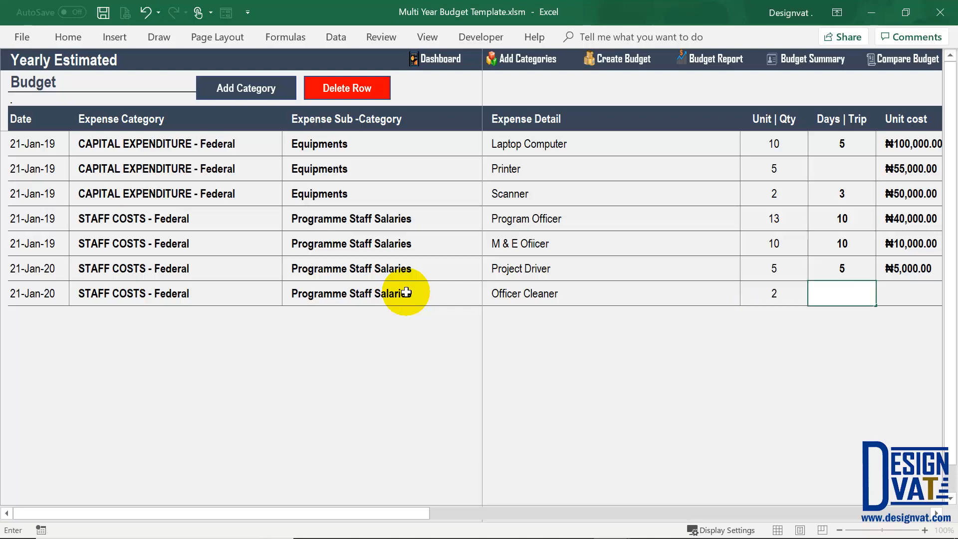
pyautogui.write('5')
pyautogui.press('Right')
pyautogui.press('BackSpace')
pyautogui.write('20')
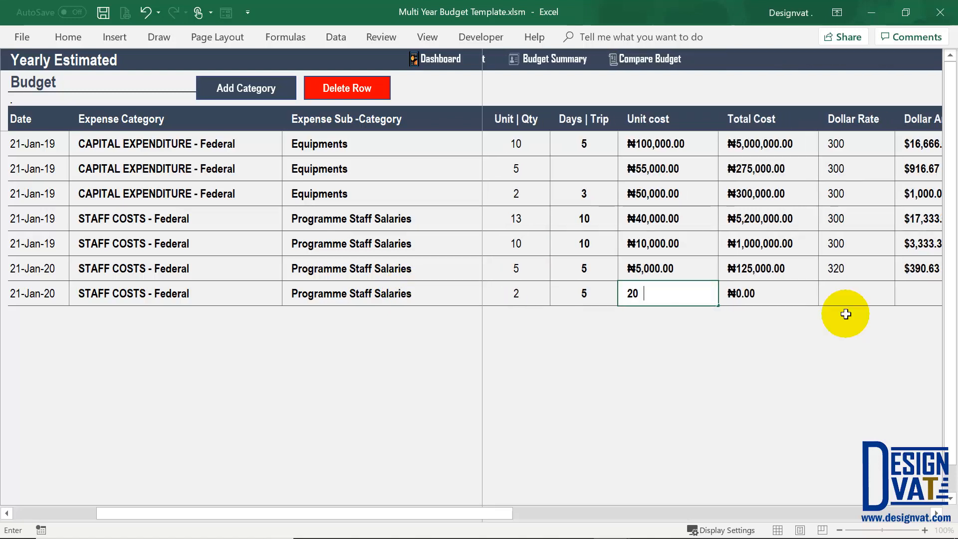
pyautogui.write('00')
# Step: Set the dollar rate of the Officer Cleaner row to 320
pyautogui.click(848, 298)
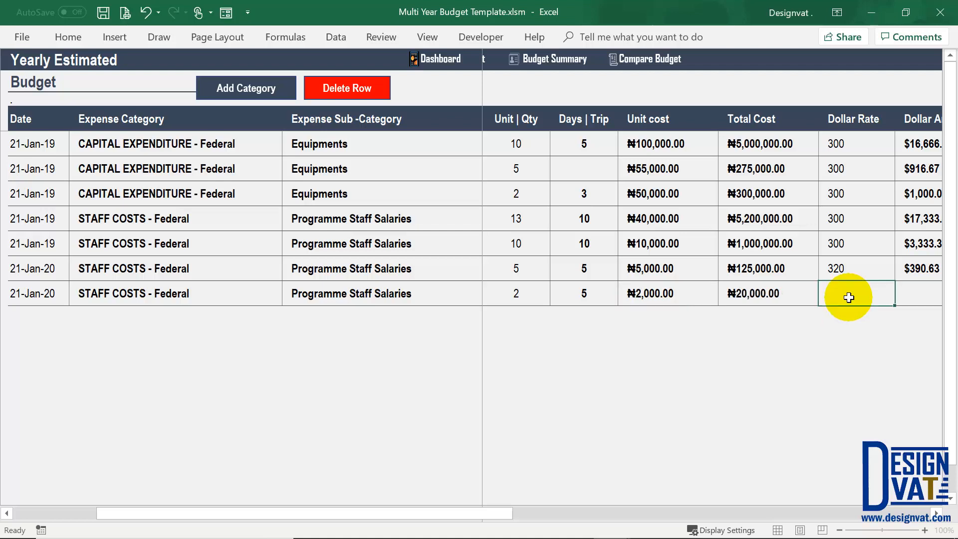
pyautogui.write('320')
pyautogui.click(919, 293)
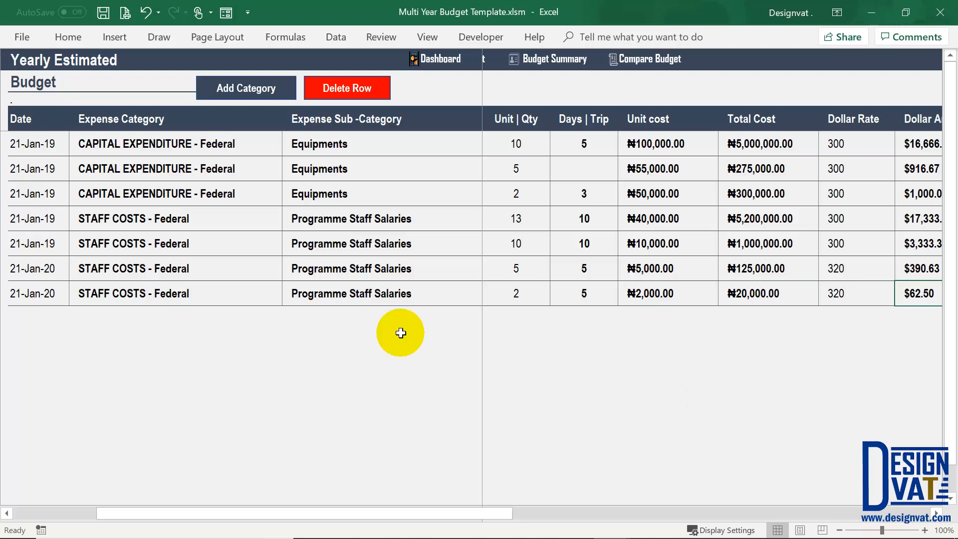
# Step: Start adding another expense category, with 2 rows and the date set to 21-01-2020
pyautogui.click(243, 98)
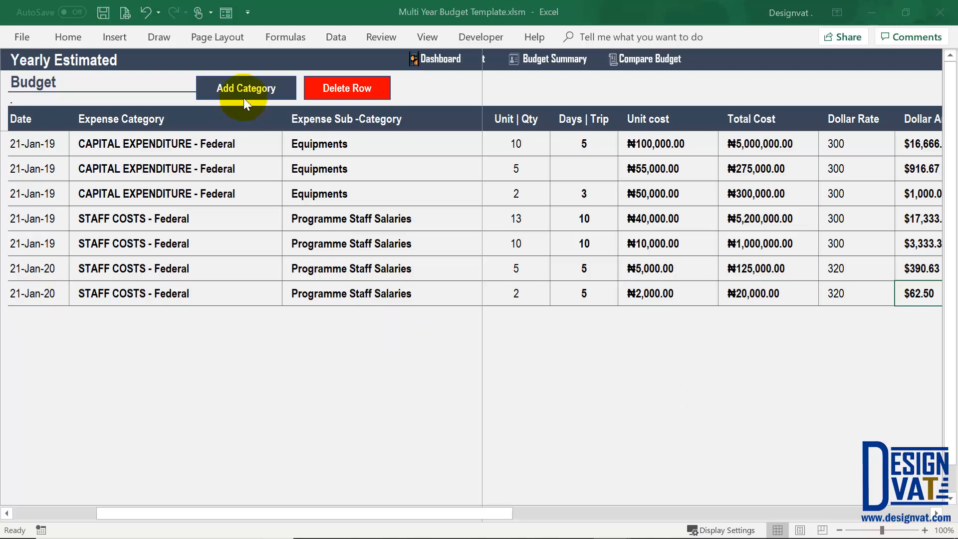
pyautogui.click(543, 220)
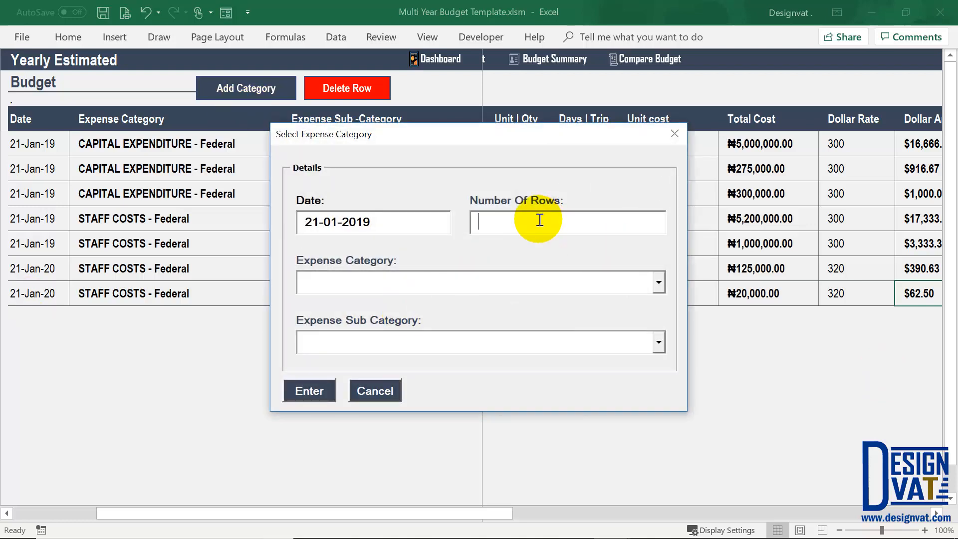
pyautogui.write('2')
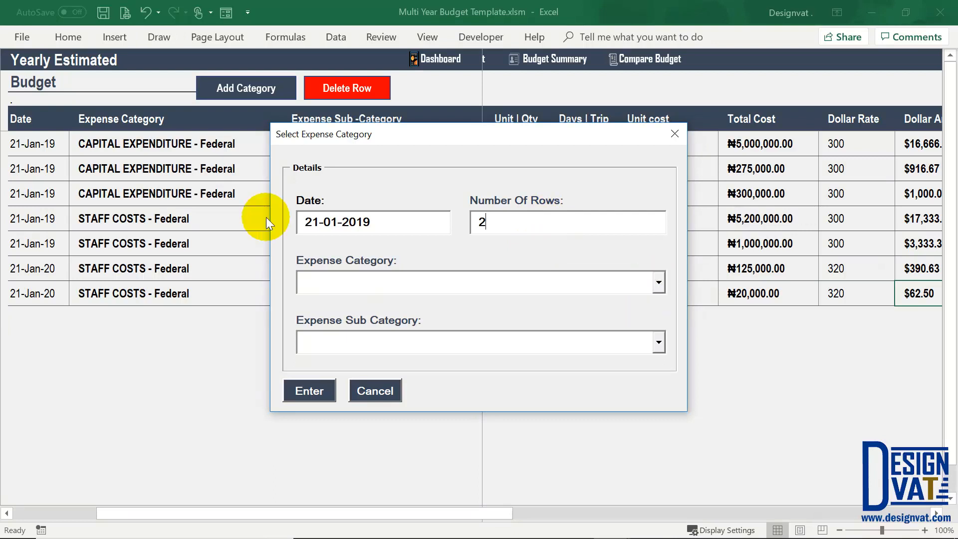
pyautogui.doubleClick(363, 222)
pyautogui.write('2020')
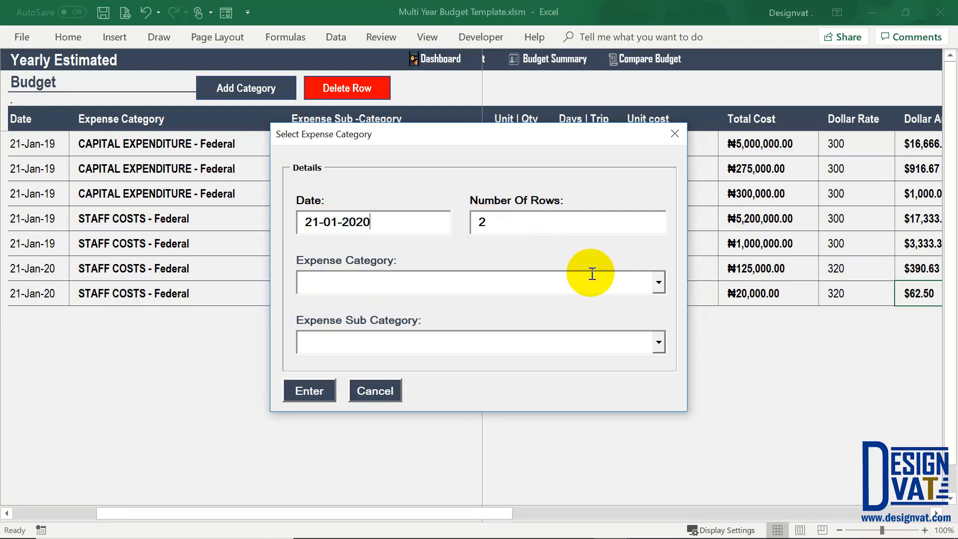
# Step: Choose the STAFF COSTS - Federal category with the Recruitment Cost sub-category and add the expense rows to the budget
pyautogui.click(659, 283)
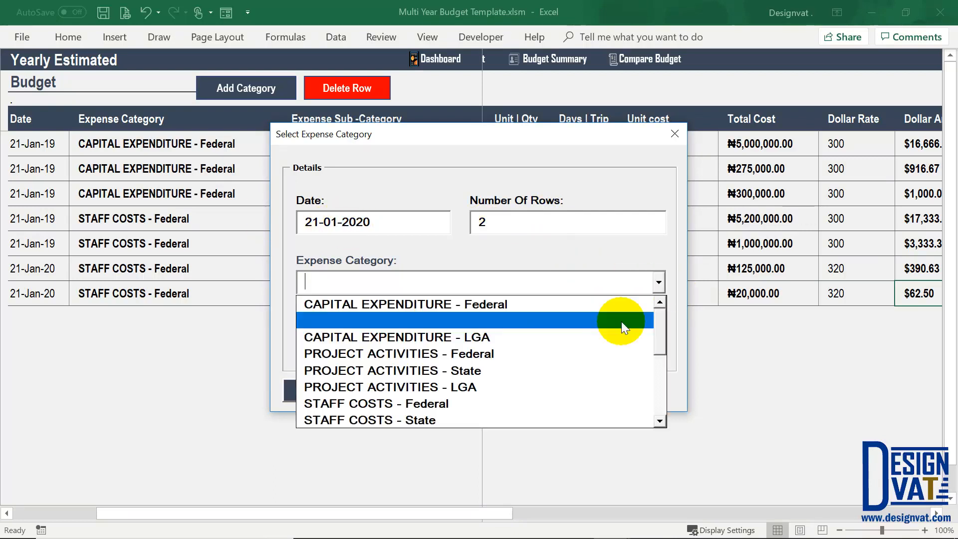
pyautogui.click(477, 405)
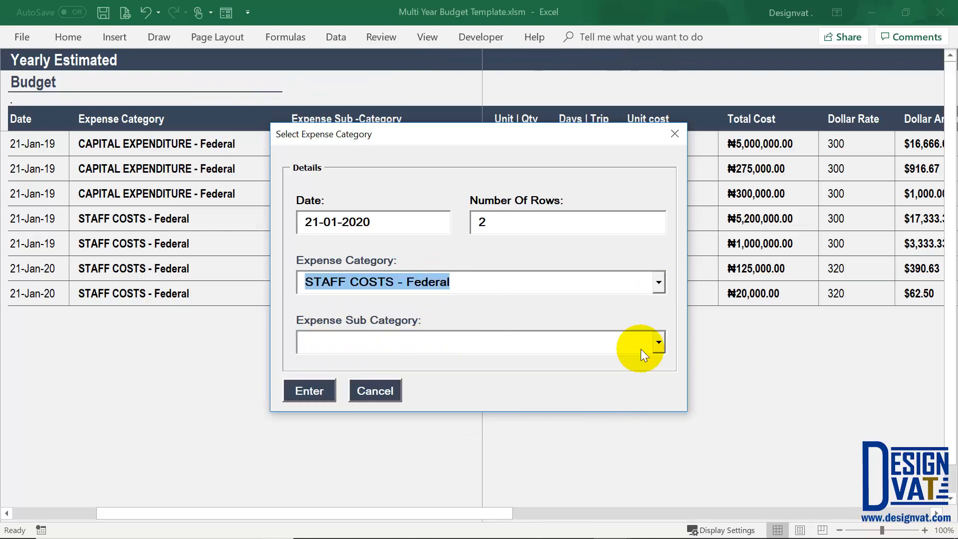
pyautogui.click(658, 344)
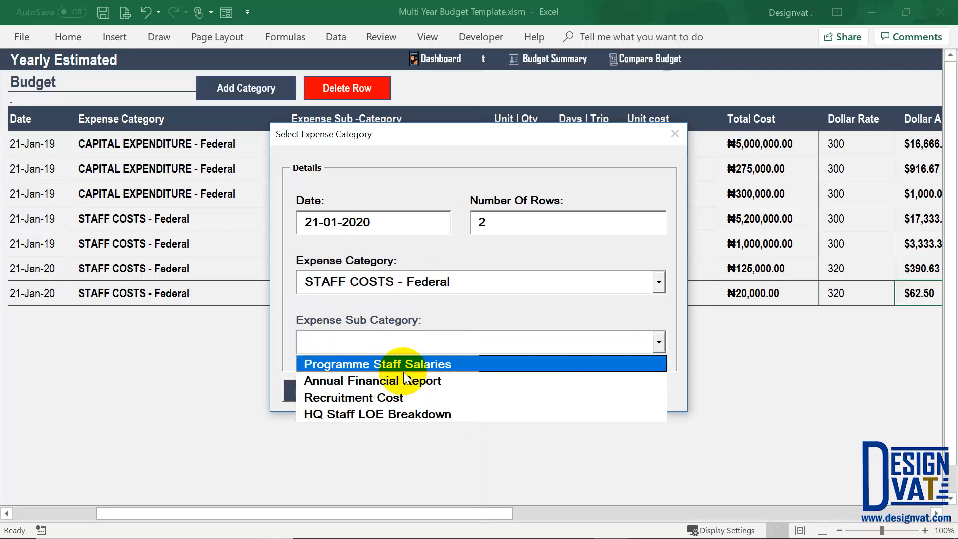
pyautogui.click(372, 397)
pyautogui.click(329, 391)
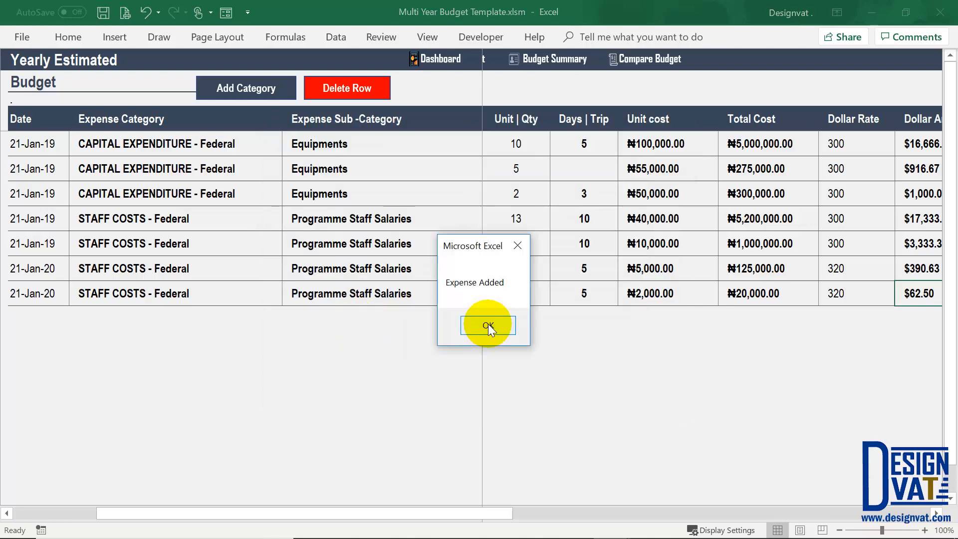
pyautogui.click(488, 326)
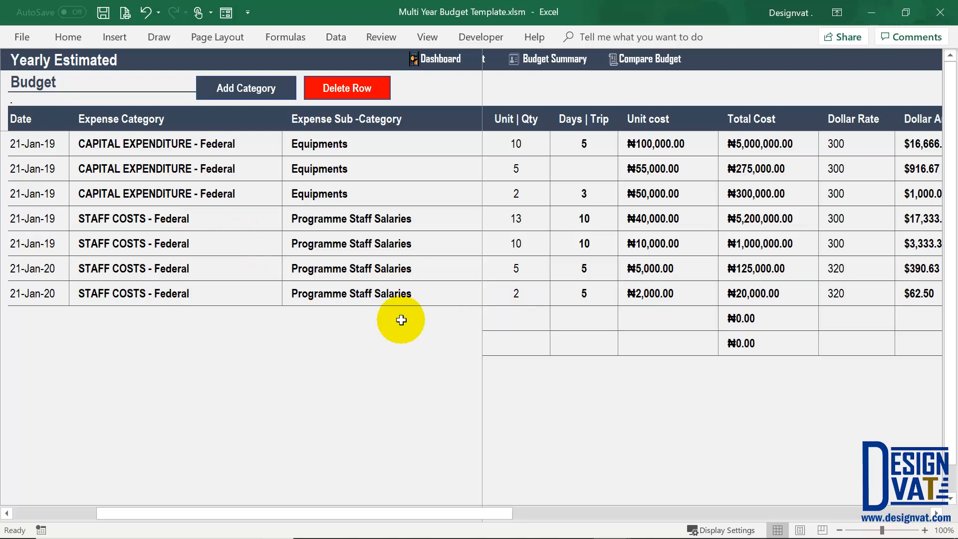
# Step: In the first Recruitment Cost row, enter Advert as the expense detail with a quantity of 1 and a unit cost of 80000
pyautogui.write('Adve ')
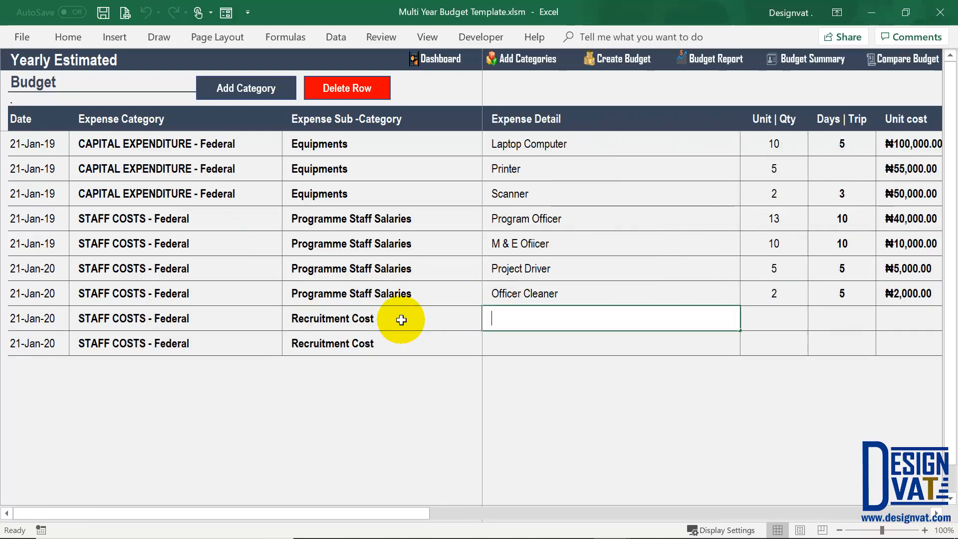
pyautogui.write('rt')
pyautogui.press('Tab')
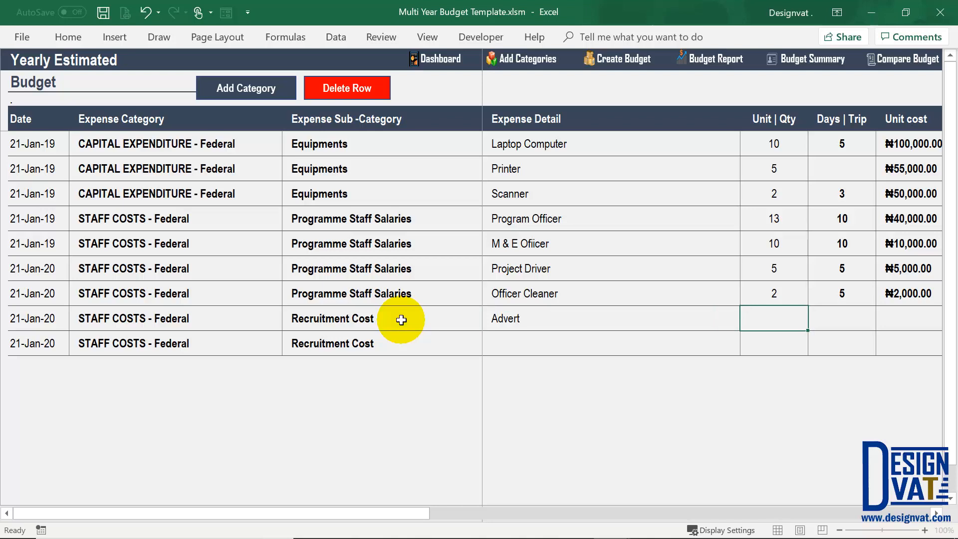
pyautogui.write('1')
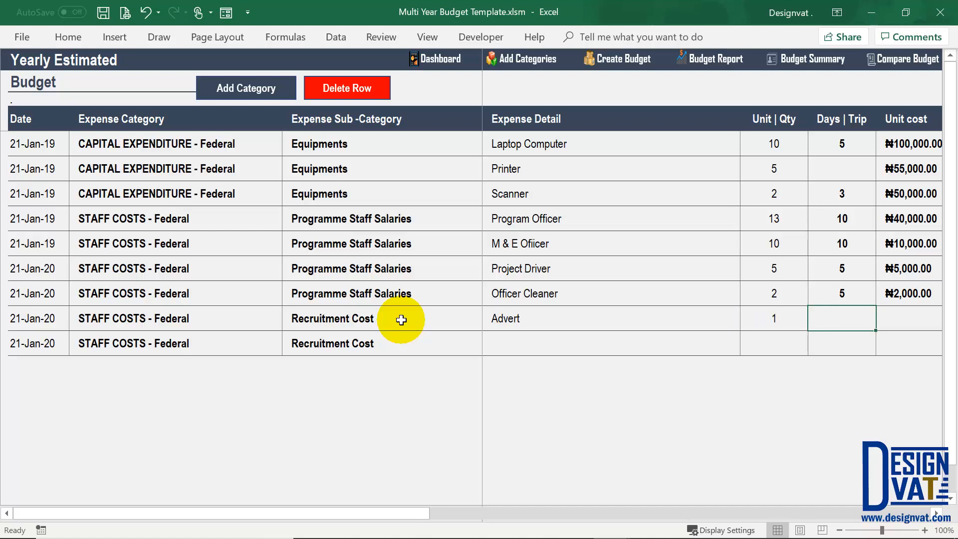
pyautogui.press('Tab')
pyautogui.write('80000')
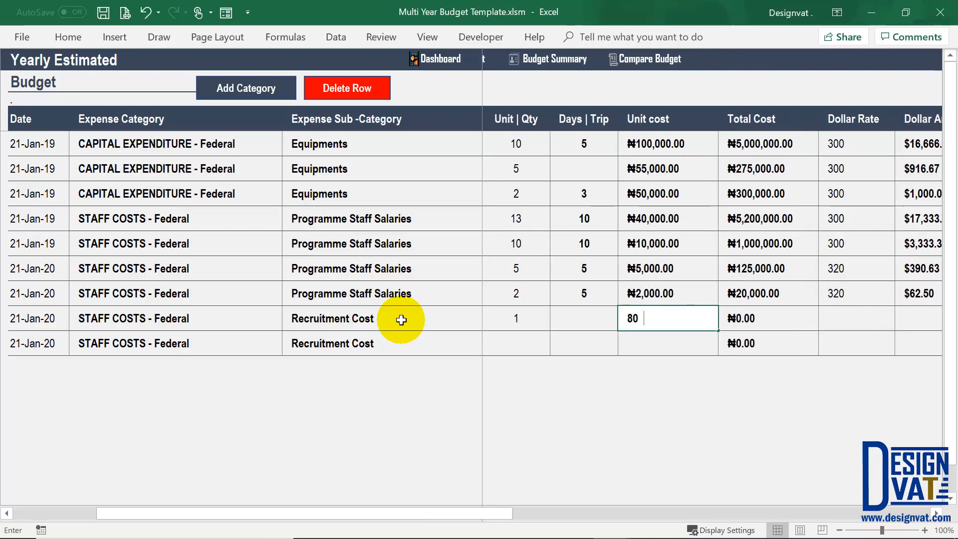
# Step: Set the dollar rate of the Advert row to 320
pyautogui.click(848, 316)
pyautogui.write('320')
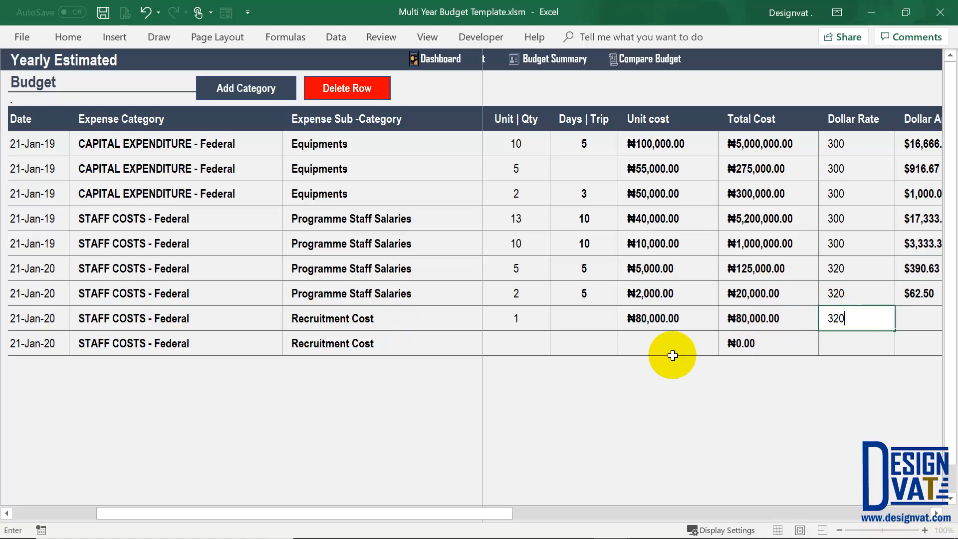
pyautogui.press('Return')
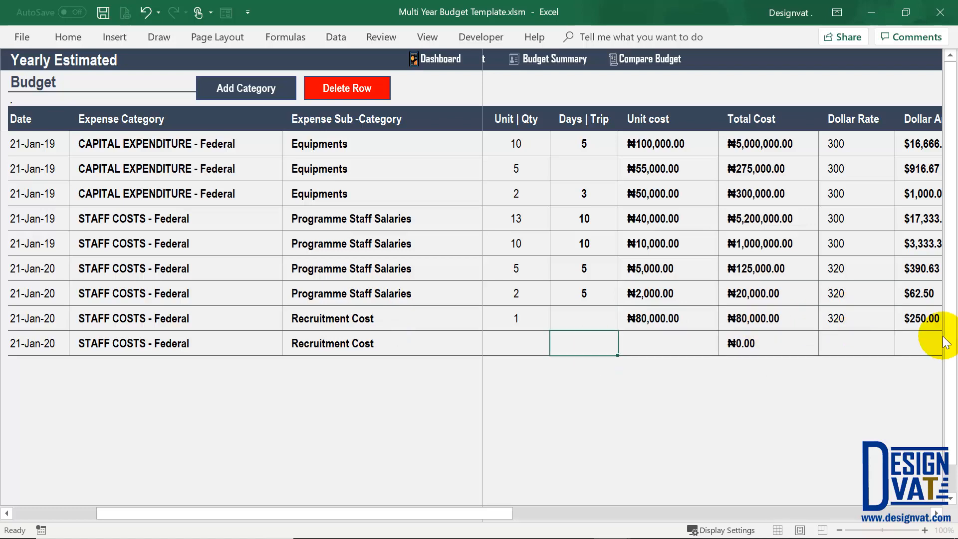
# Step: Enter Interview Panel as the expense detail in the second Recruitment Cost row
pyautogui.click(560, 342)
pyautogui.click(505, 343)
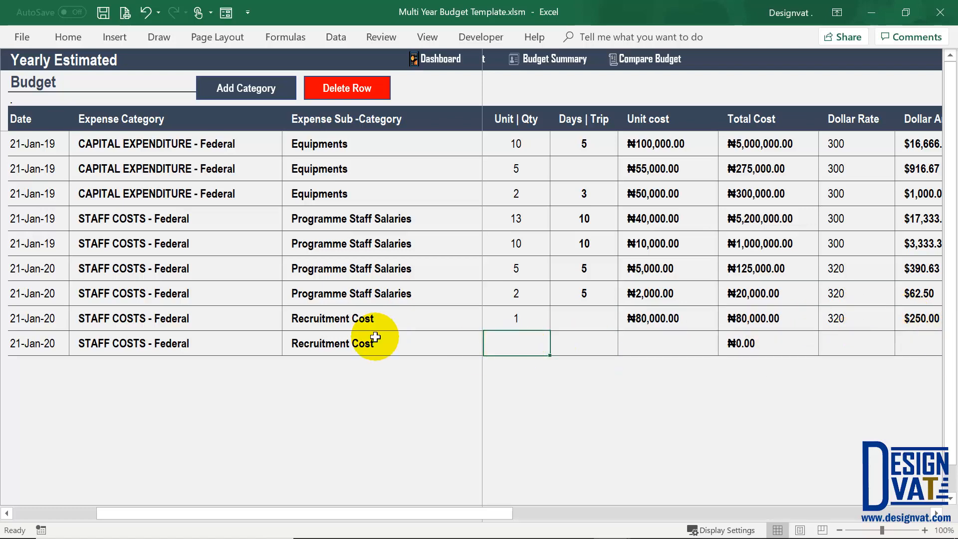
pyautogui.press('Left')
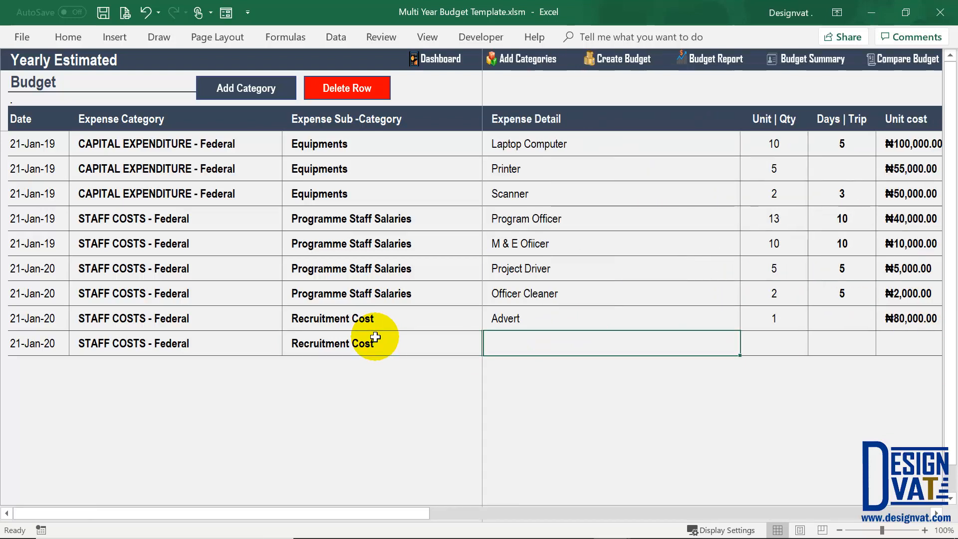
pyautogui.write('Interiew Panel')
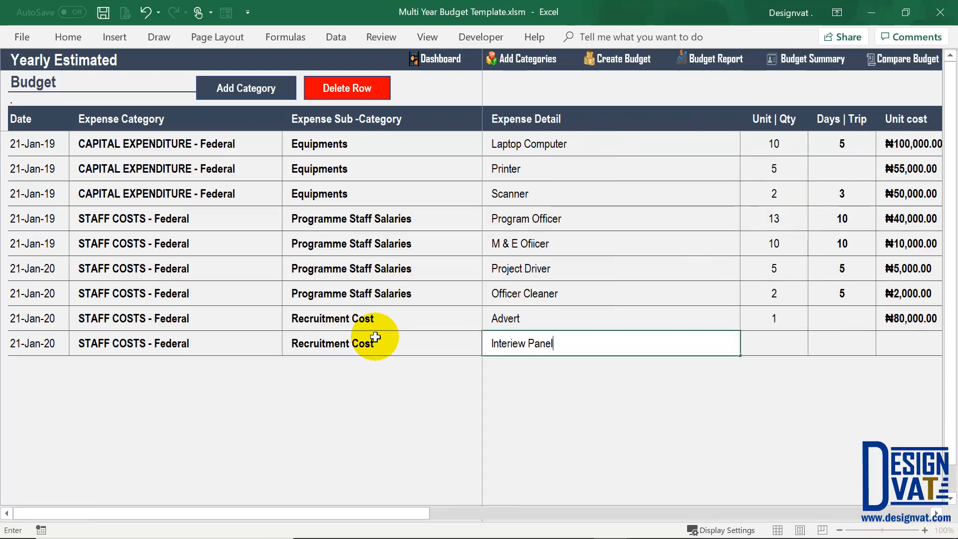
pyautogui.click(510, 344)
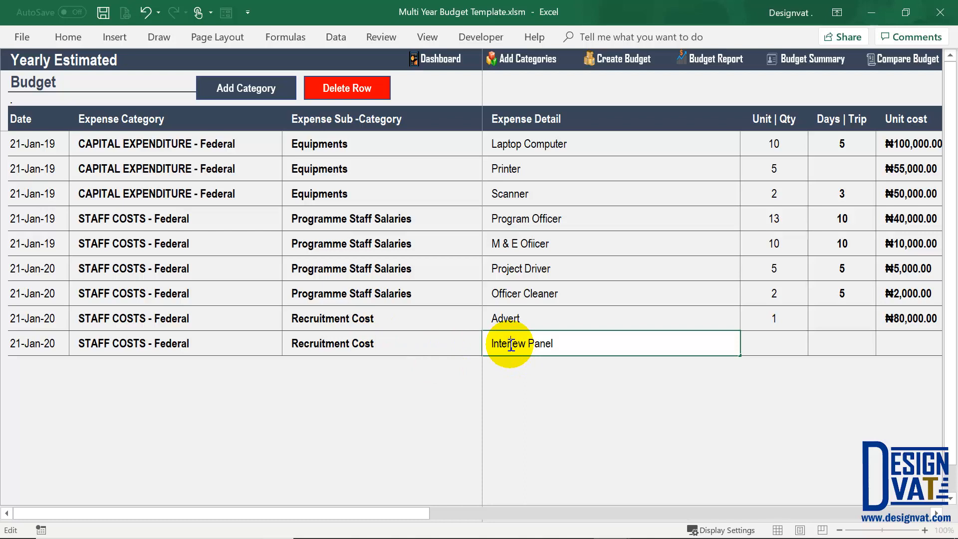
pyautogui.write('vi')
pyautogui.press('Tab')
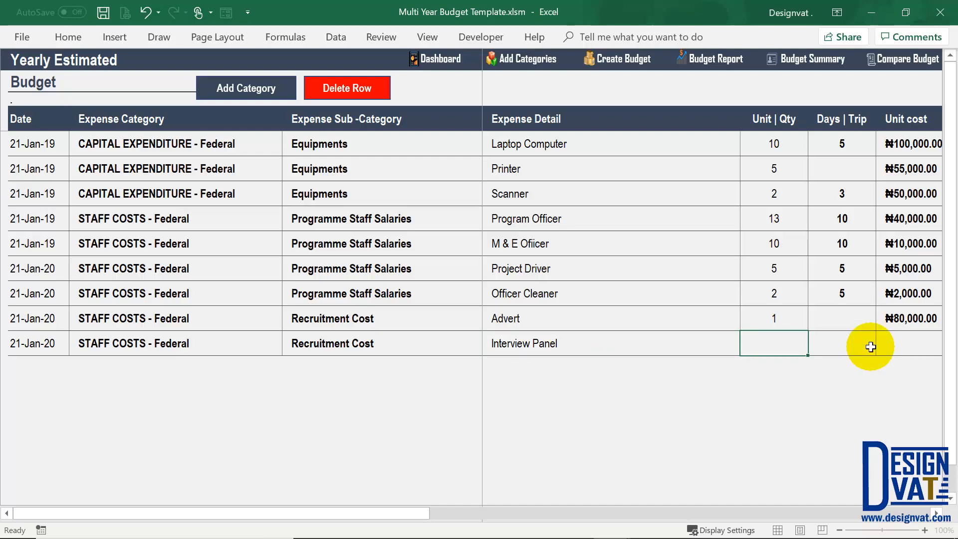
# Step: Set the Interview Panel row's quantity to 1 and its unit cost to 160000
pyautogui.press('F2')
pyautogui.click(894, 339)
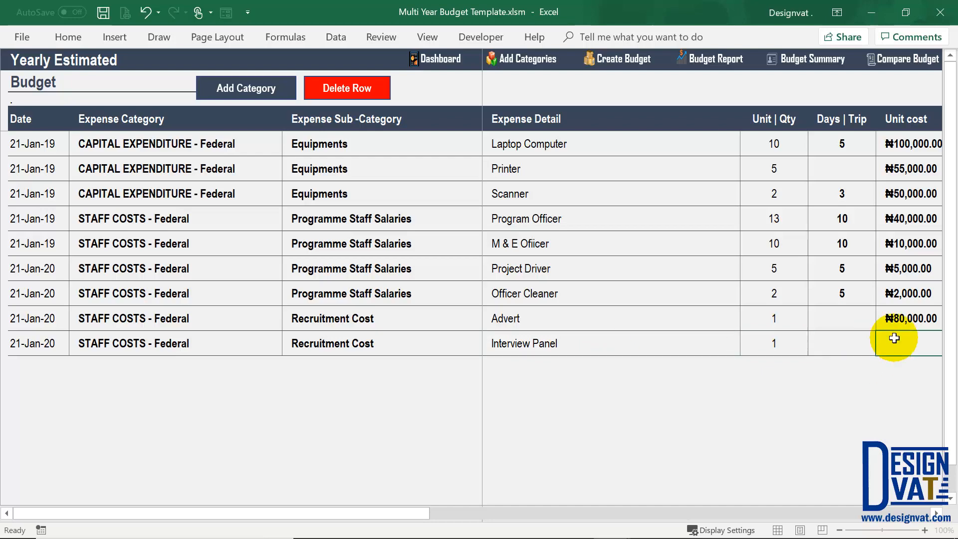
pyautogui.hscroll(1, 893, 338)
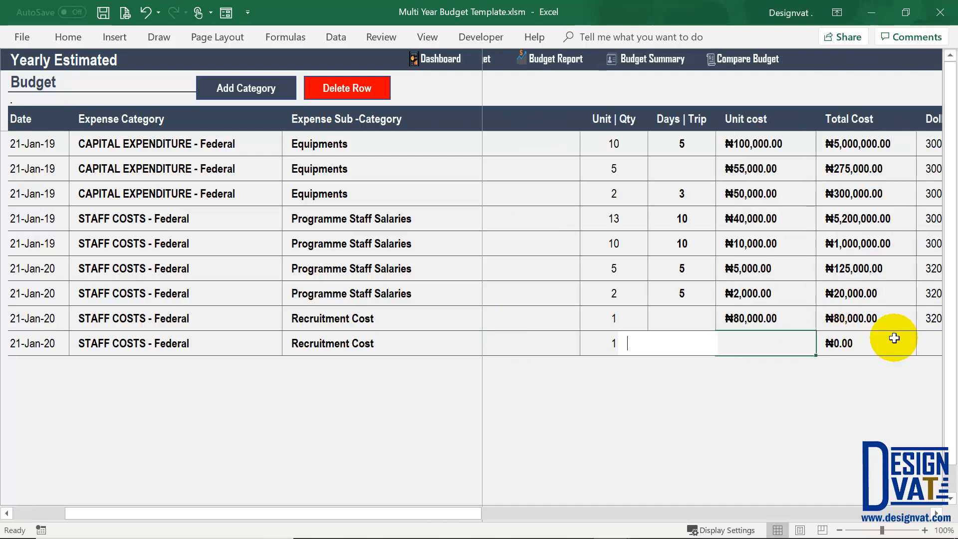
pyautogui.write('160000')
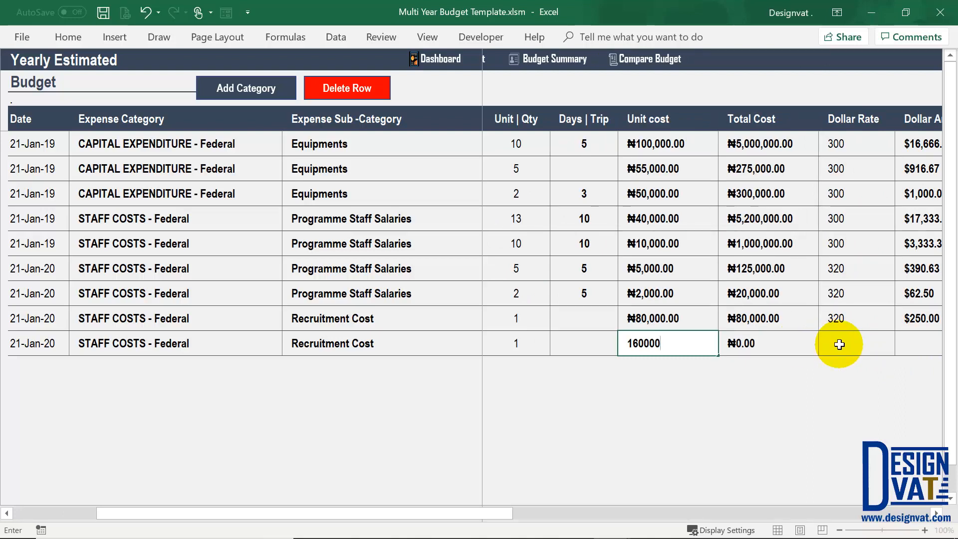
# Step: Set the dollar rate of the Interview Panel row to 320
pyautogui.click(837, 344)
pyautogui.write('3')
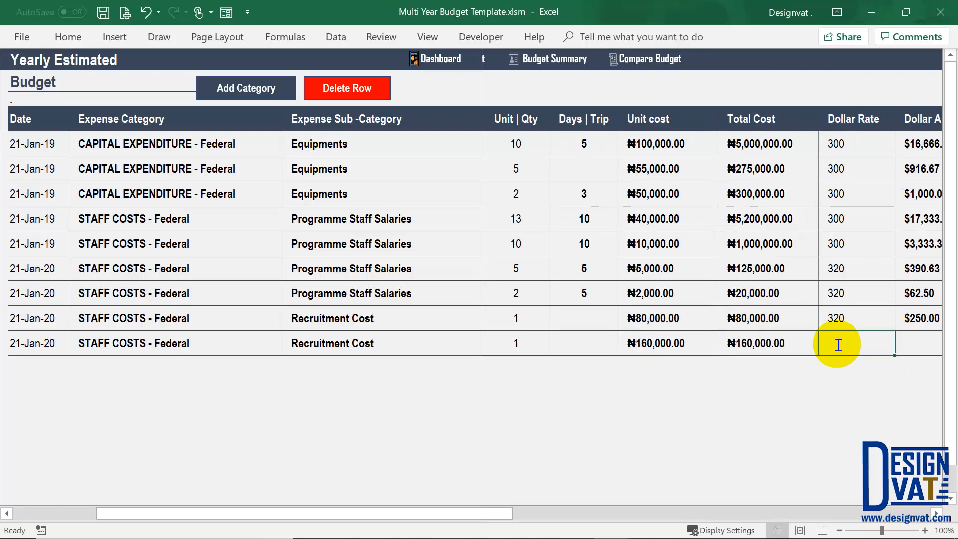
pyautogui.write('20')
pyautogui.click(791, 402)
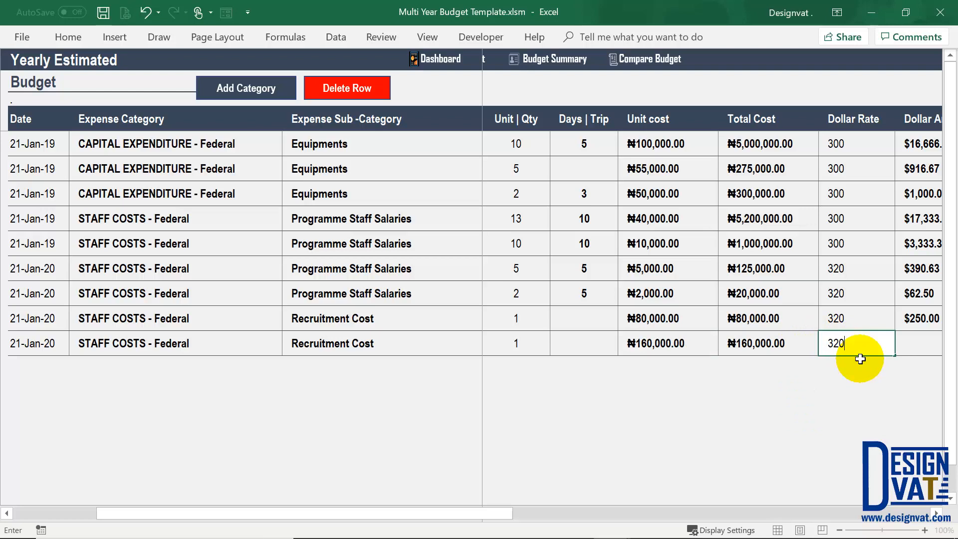
pyautogui.click(914, 343)
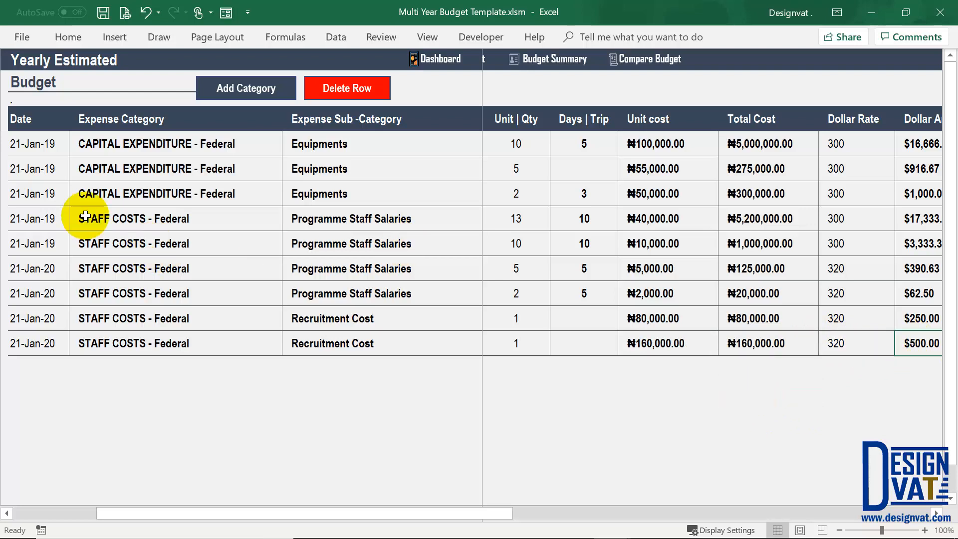
# Step: Review the dates, expense categories and sub-categories of the 2019 and 2020 budget rows
pyautogui.moveTo(50, 147); pyautogui.dragTo(47, 346)
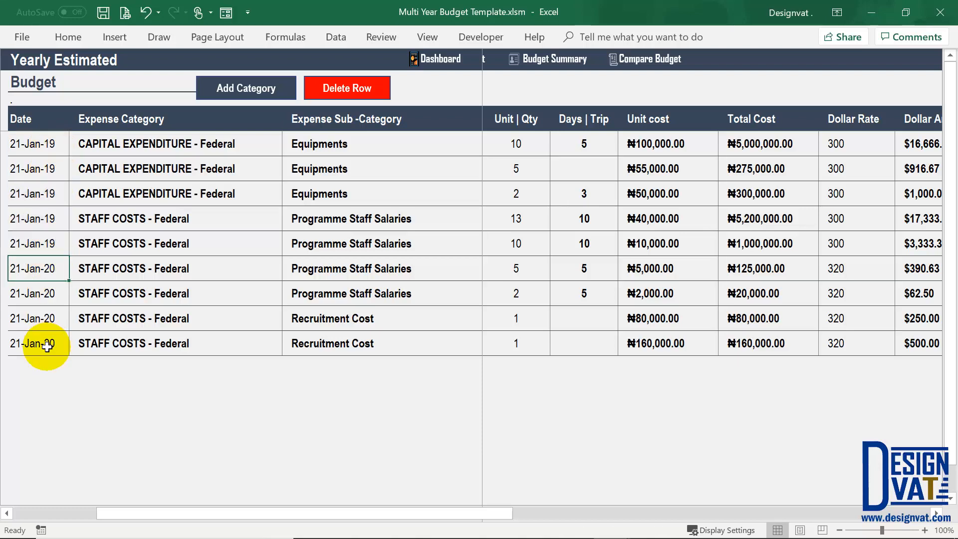
pyautogui.click(55, 145)
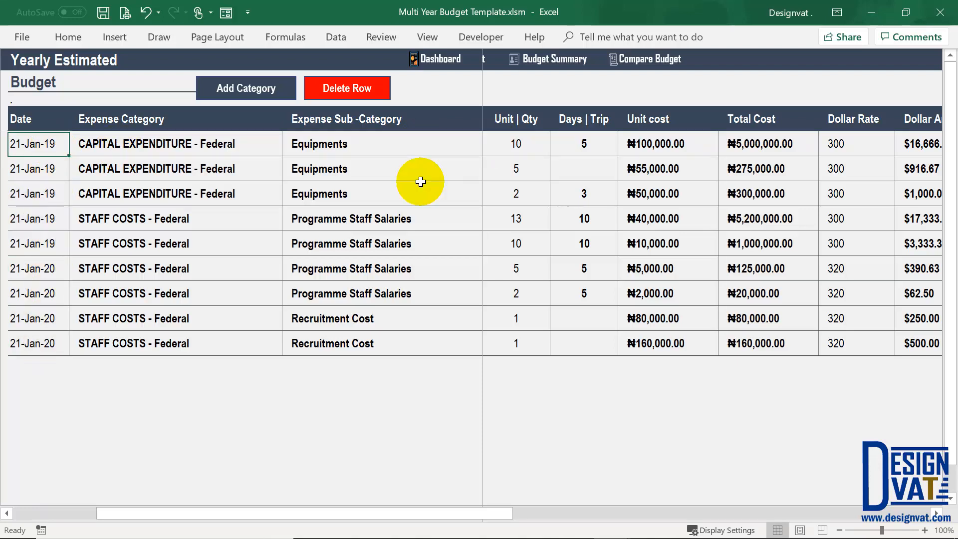
pyautogui.moveTo(419, 145); pyautogui.dragTo(396, 270)
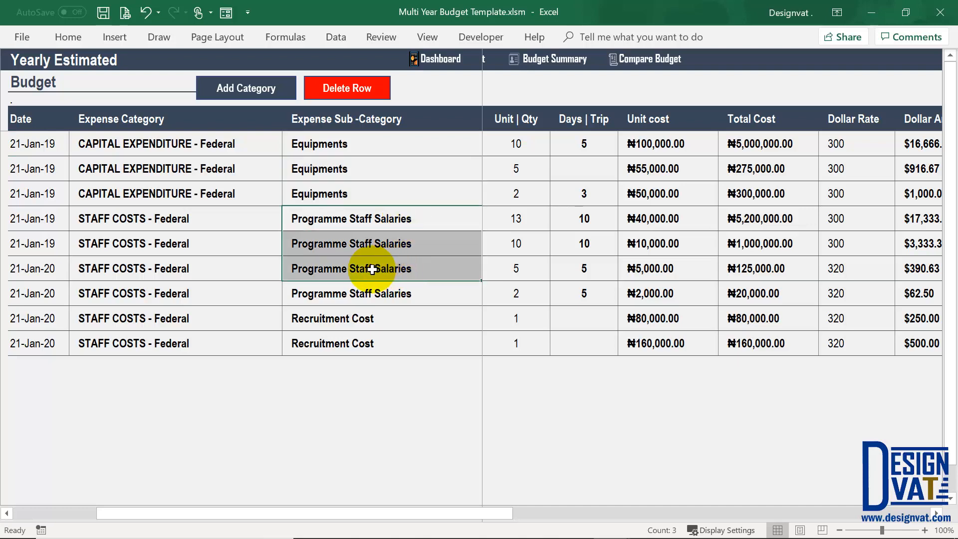
pyautogui.moveTo(372, 269); pyautogui.dragTo(390, 317)
pyautogui.moveTo(97, 514); pyautogui.dragTo(53, 509)
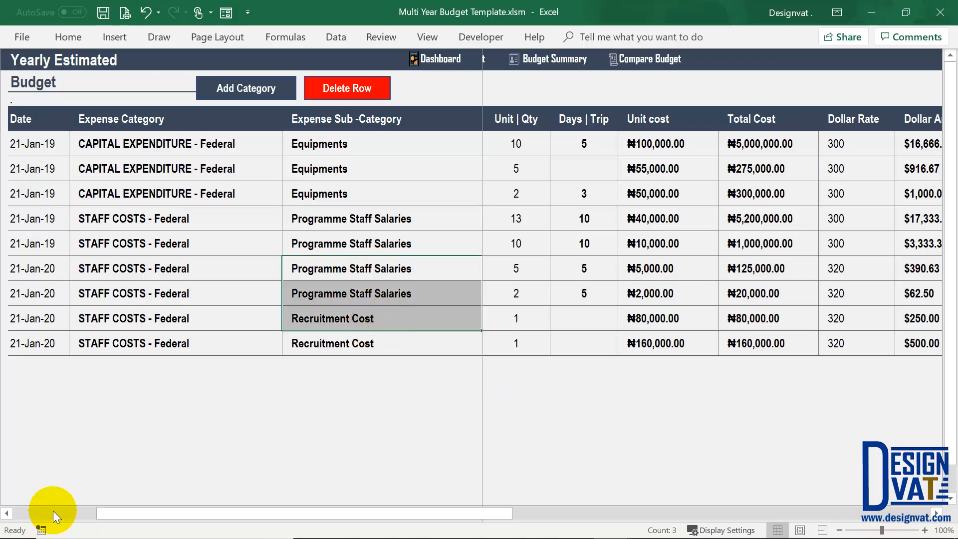
pyautogui.click(252, 89)
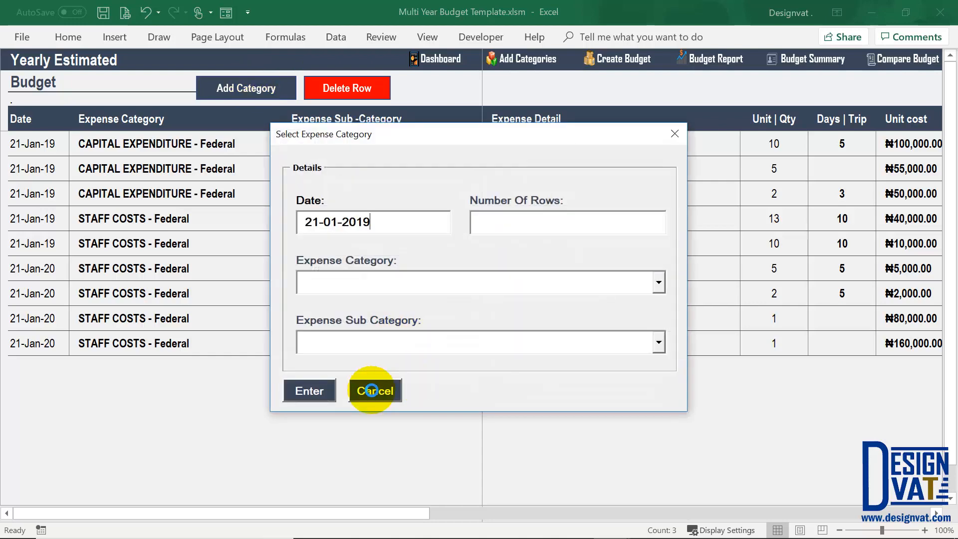
pyautogui.click(379, 387)
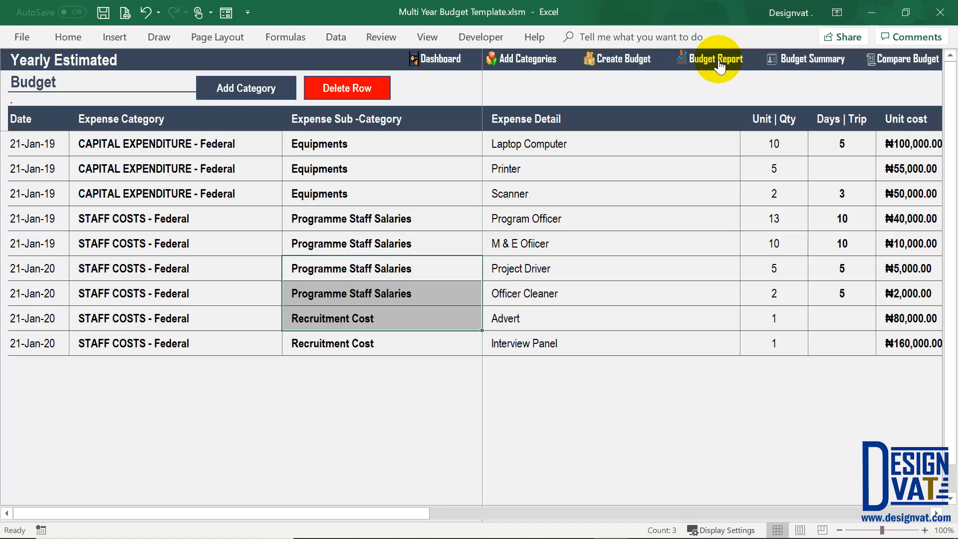
pyautogui.click(102, 146)
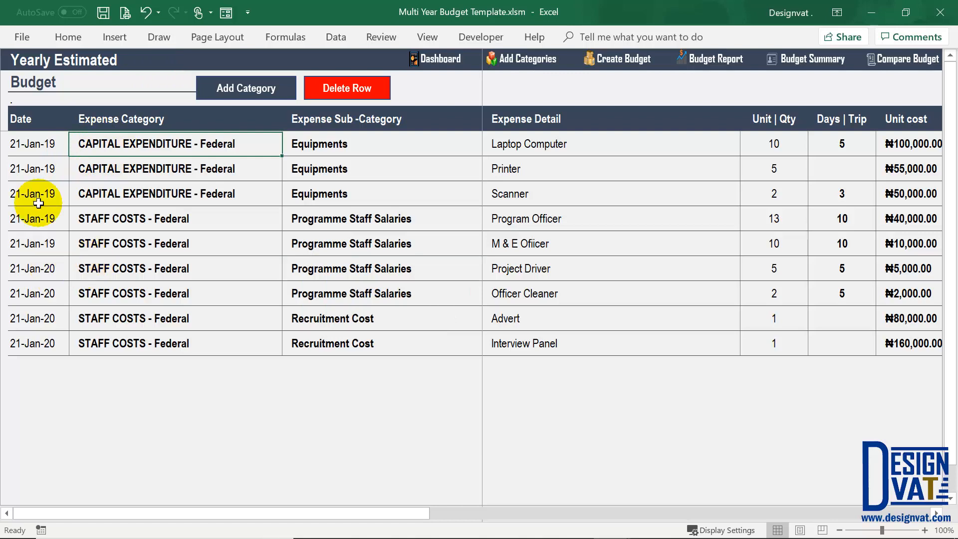
pyautogui.moveTo(317, 146); pyautogui.dragTo(306, 191)
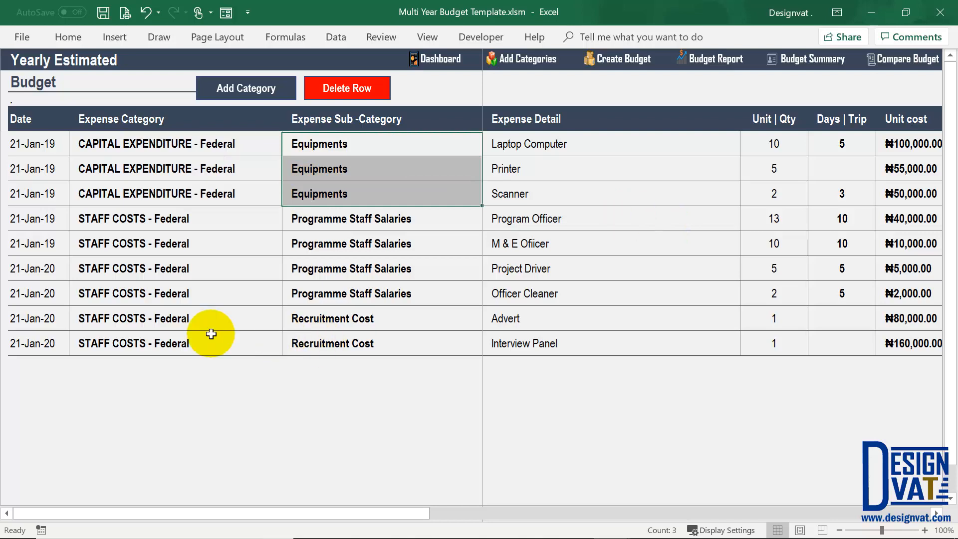
pyautogui.click(201, 317)
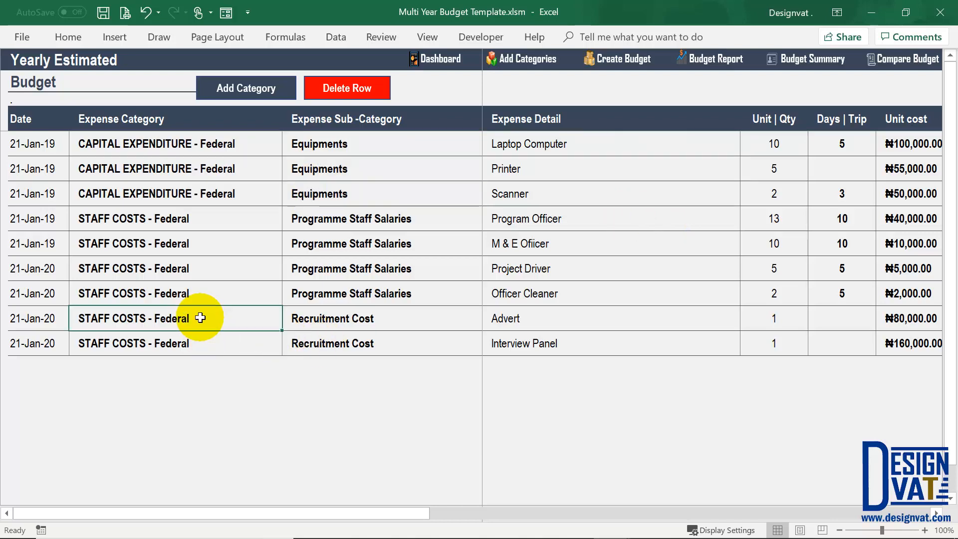
pyautogui.moveTo(200, 317); pyautogui.dragTo(363, 336)
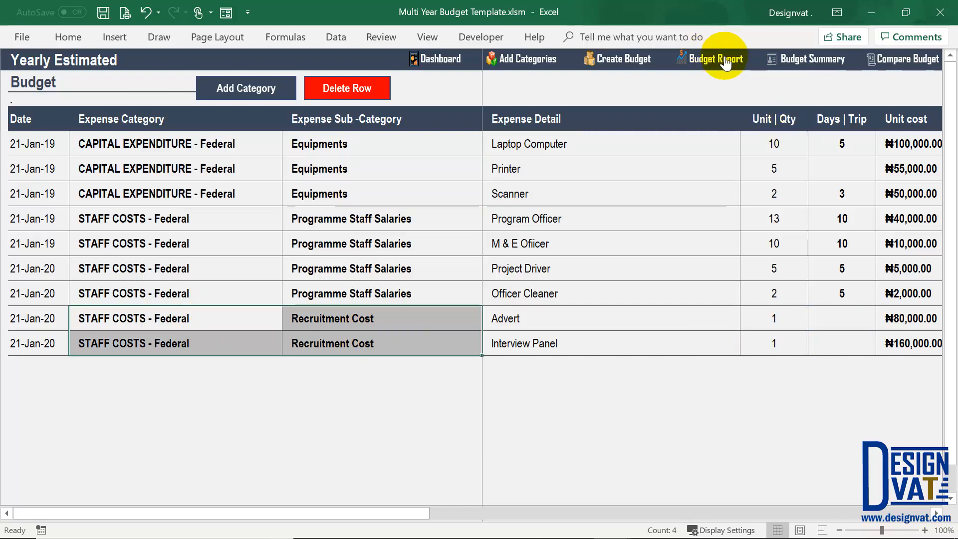
# Step: Open the budget report and filter its year to (All)
pyautogui.click(726, 56)
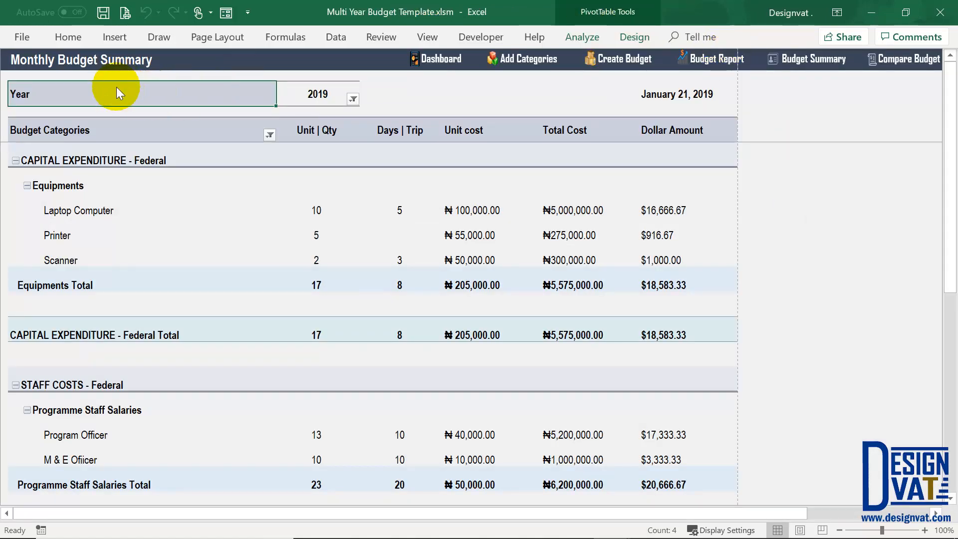
pyautogui.click(321, 91)
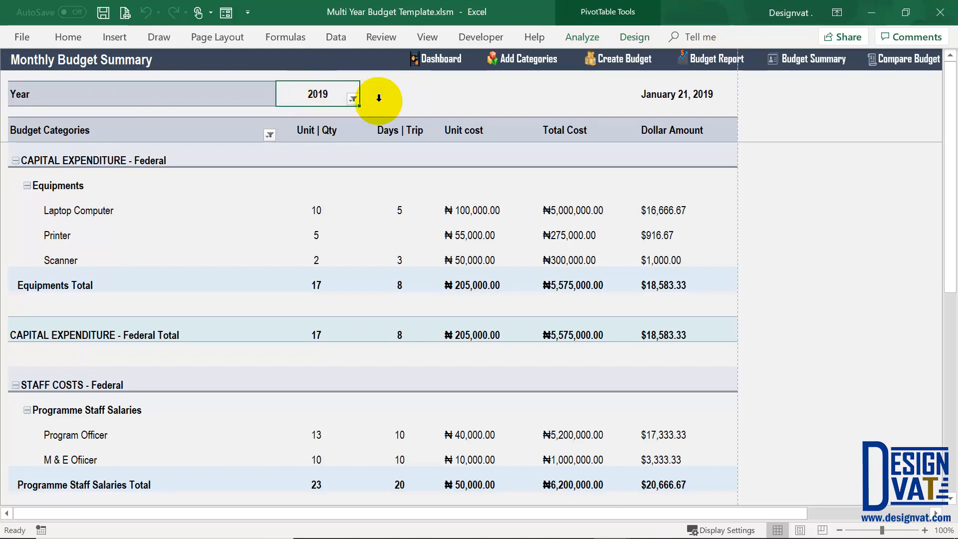
pyautogui.click(352, 96)
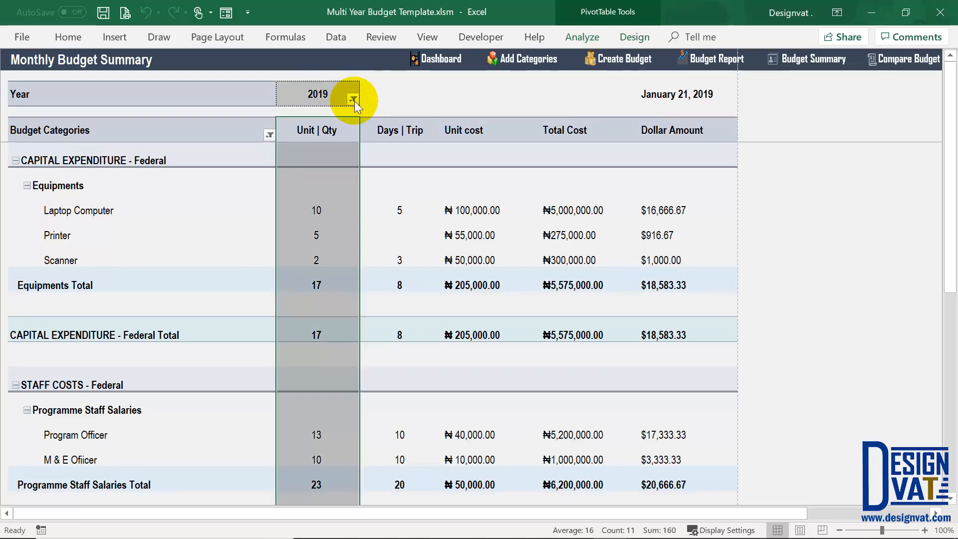
pyautogui.click(352, 101)
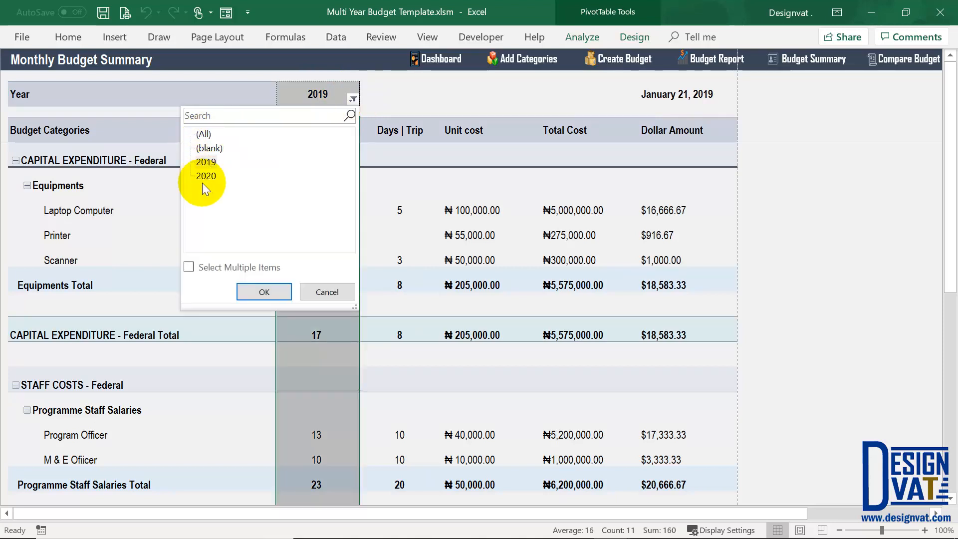
pyautogui.click(205, 135)
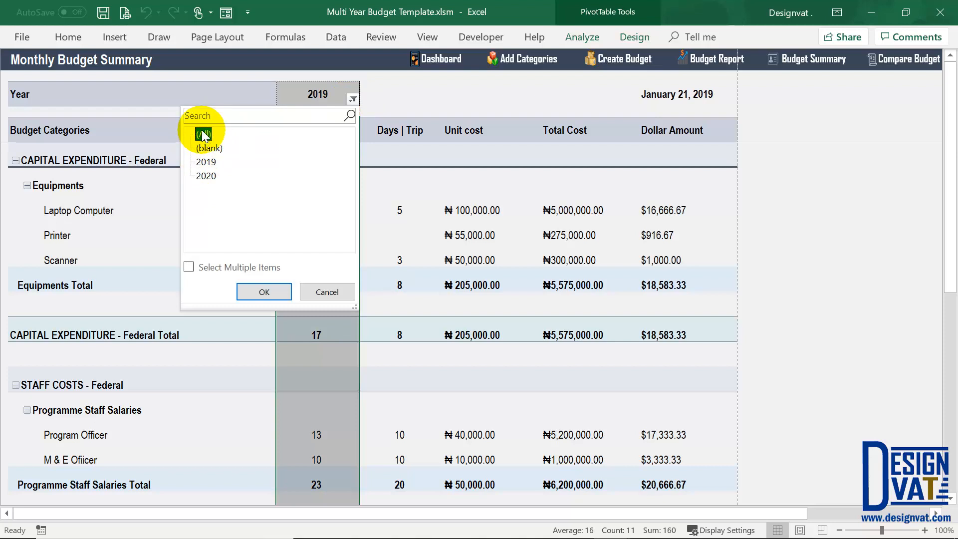
pyautogui.click(269, 292)
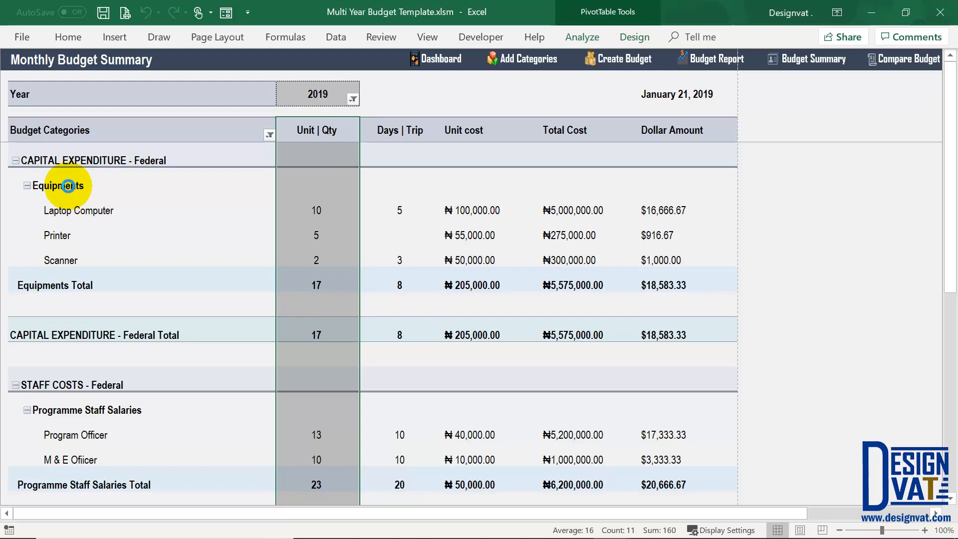
# Step: Filter the budget report to the year 2019
pyautogui.click(396, 206)
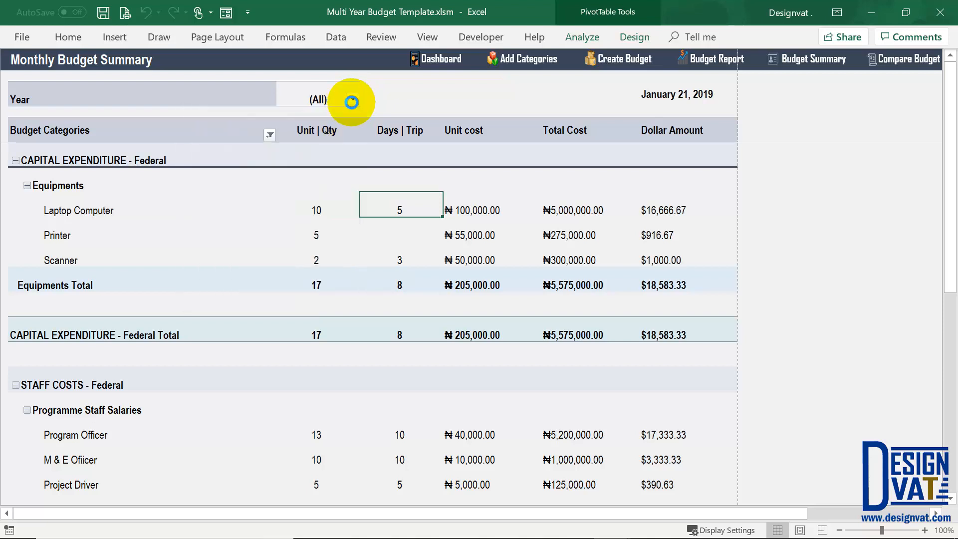
pyautogui.click(351, 100)
pyautogui.click(206, 162)
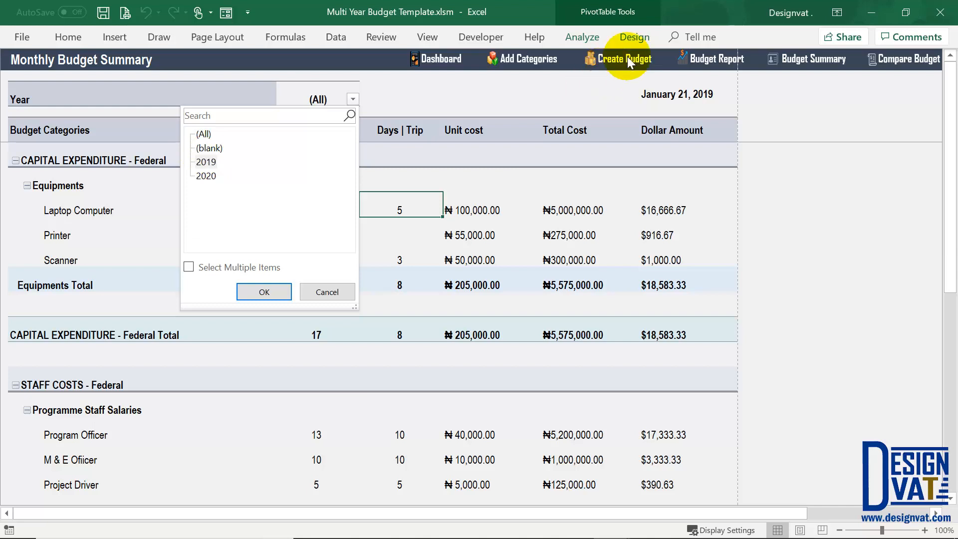
pyautogui.click(259, 290)
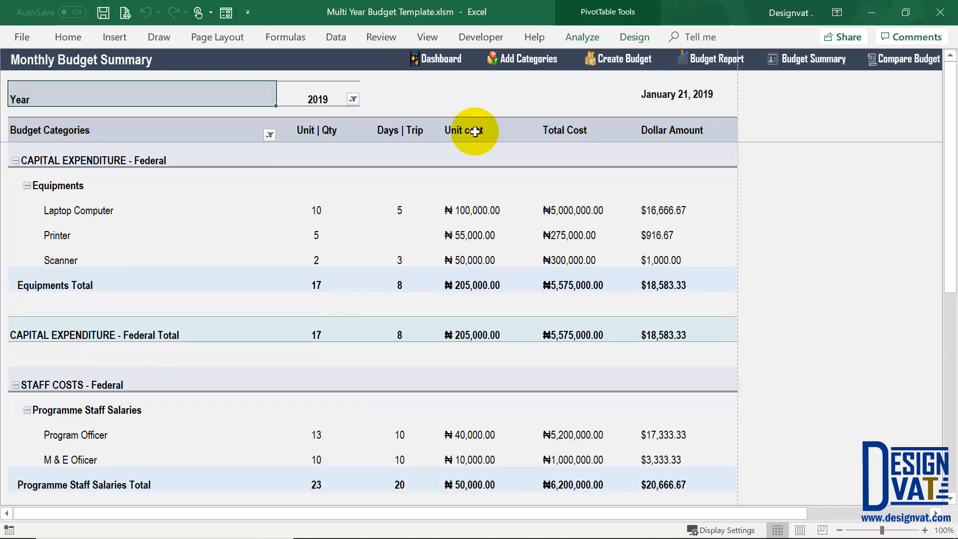
# Step: Examine the 2019 report's column headings and its CAPITAL EXPENDITURE - Federal and STAFF COSTS - Federal categories
pyautogui.click(673, 130)
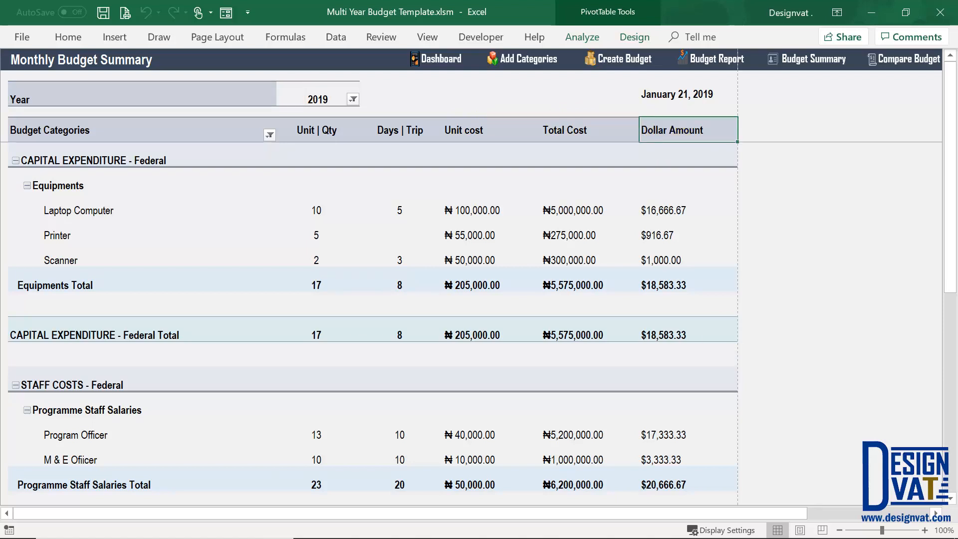
pyautogui.click(138, 154)
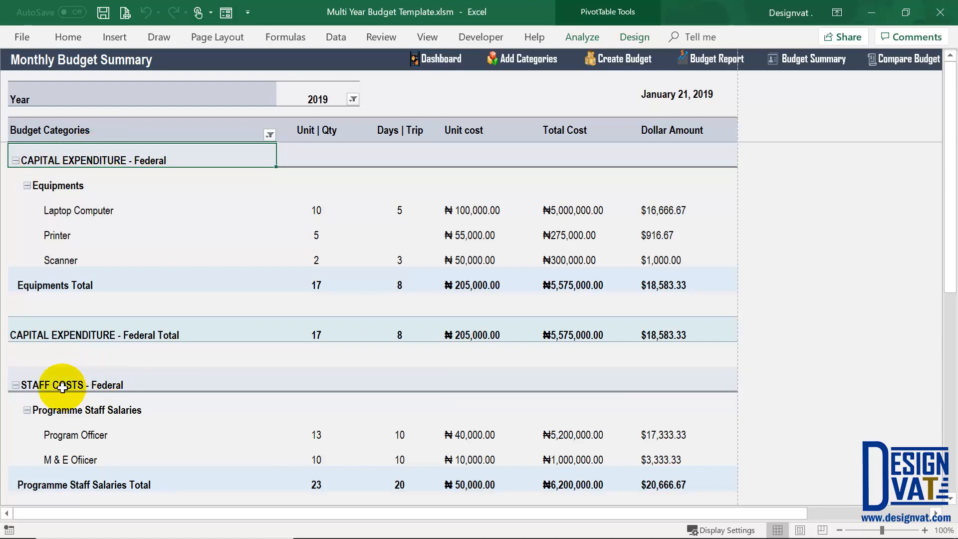
pyautogui.press('Down')
pyautogui.press('Down')
pyautogui.press('Down')
pyautogui.press('Down')
pyautogui.press('Down')
pyautogui.press('Down')
pyautogui.press('Down')
pyautogui.press('Down')
pyautogui.press('Down')
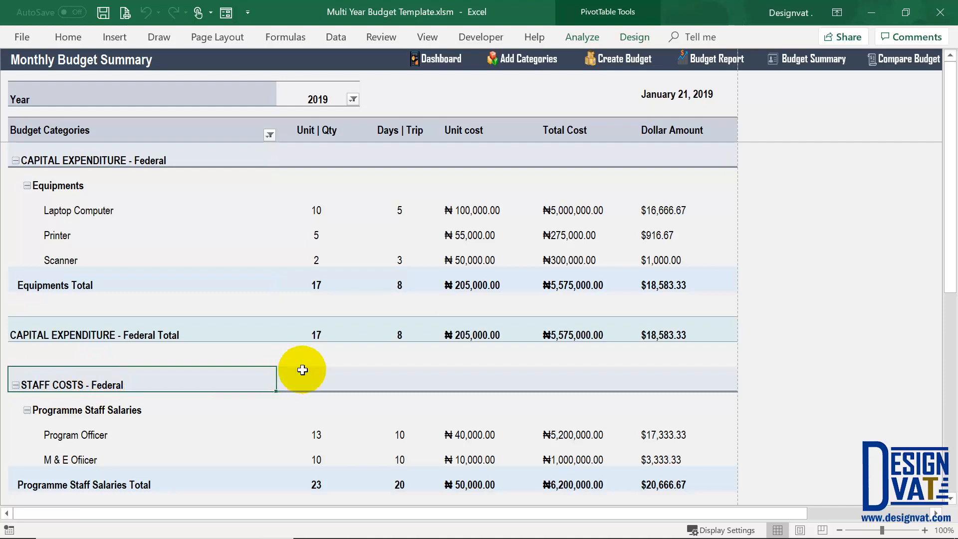
pyautogui.press('Up')
pyautogui.press('Up')
pyautogui.press('Up')
pyautogui.press('Up')
pyautogui.press('Up')
pyautogui.press('Up')
pyautogui.press('Up')
pyautogui.press('Up')
pyautogui.press('Up')
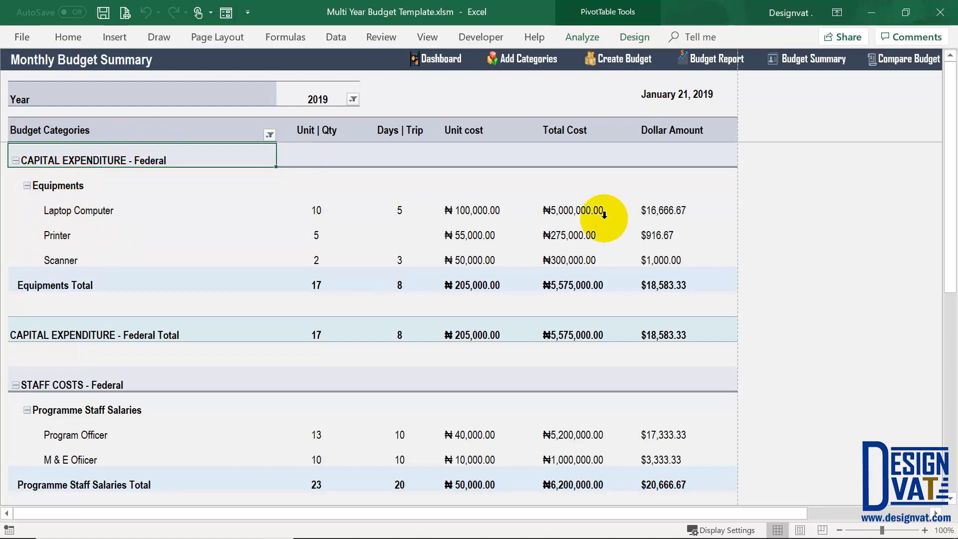
pyautogui.click(599, 188)
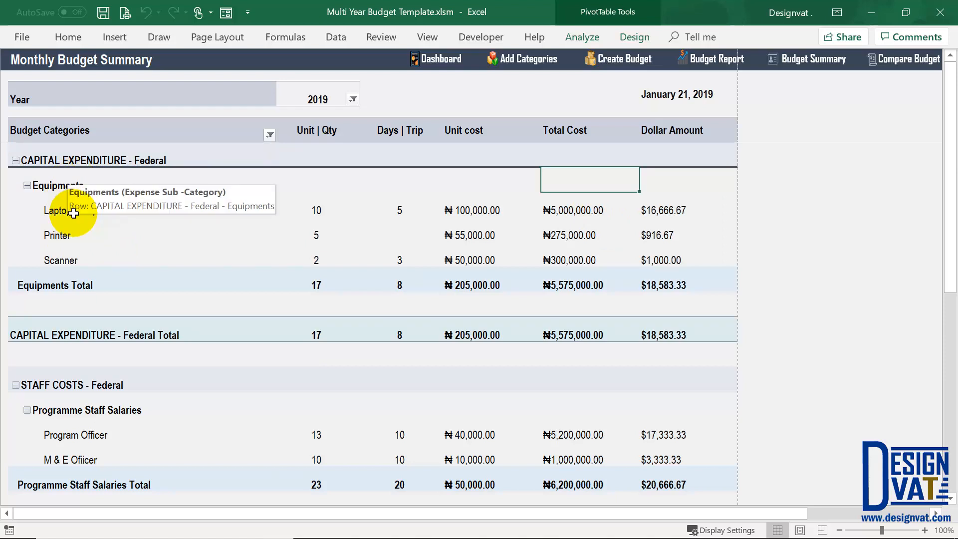
# Step: Examine the Equipments items and each column of the Equipments Total row in the 2019 budget report
pyautogui.click(758, 229)
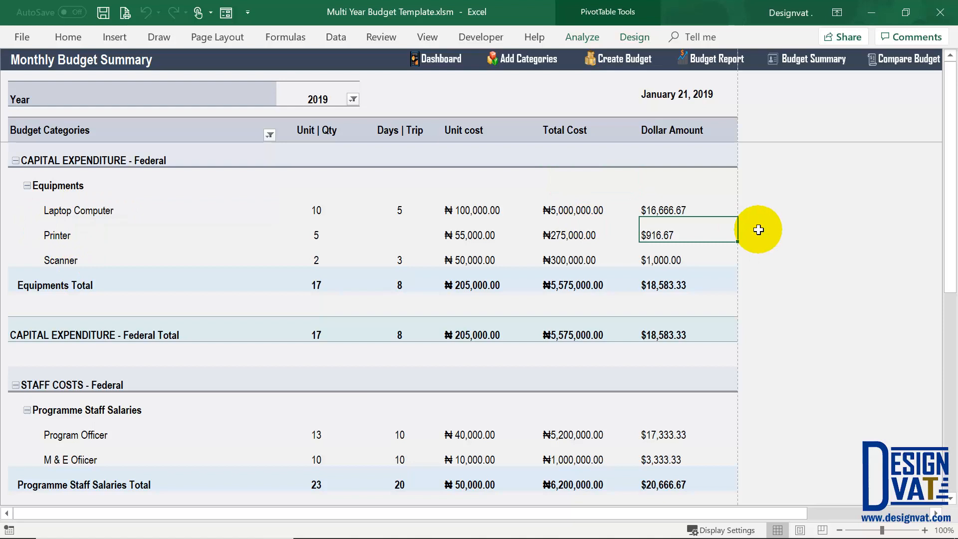
pyautogui.press('Left')
pyautogui.press('Left')
pyautogui.press('Left')
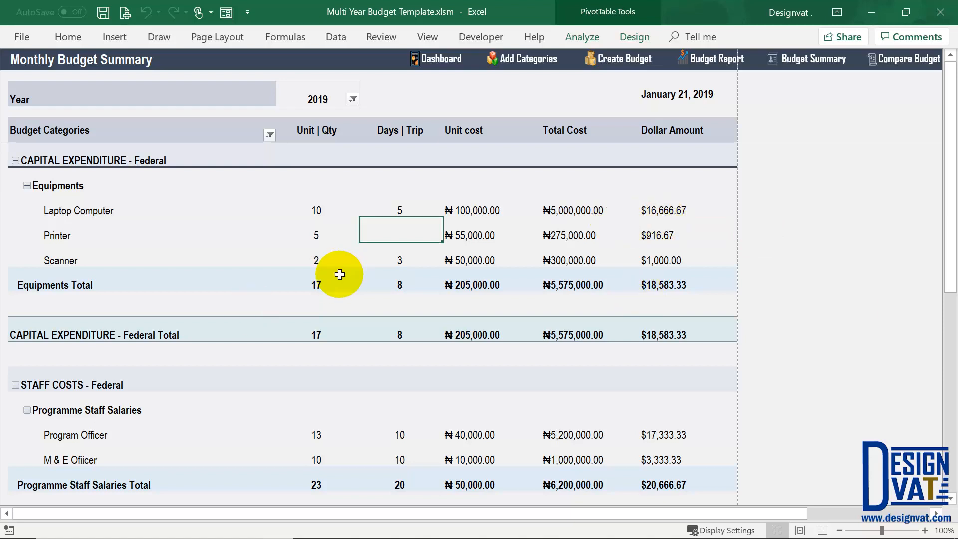
pyautogui.press('Down')
pyautogui.press('Down')
pyautogui.press('Left')
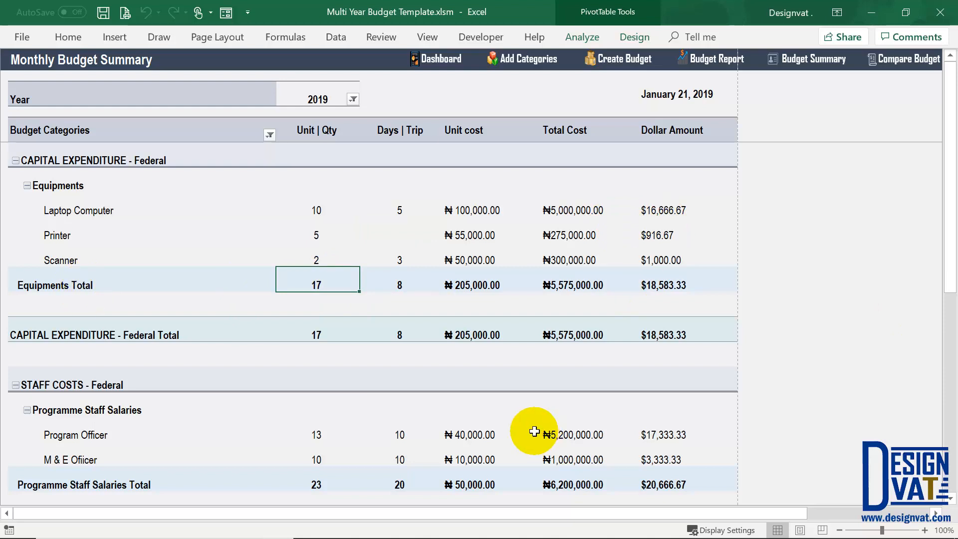
pyautogui.press('Left')
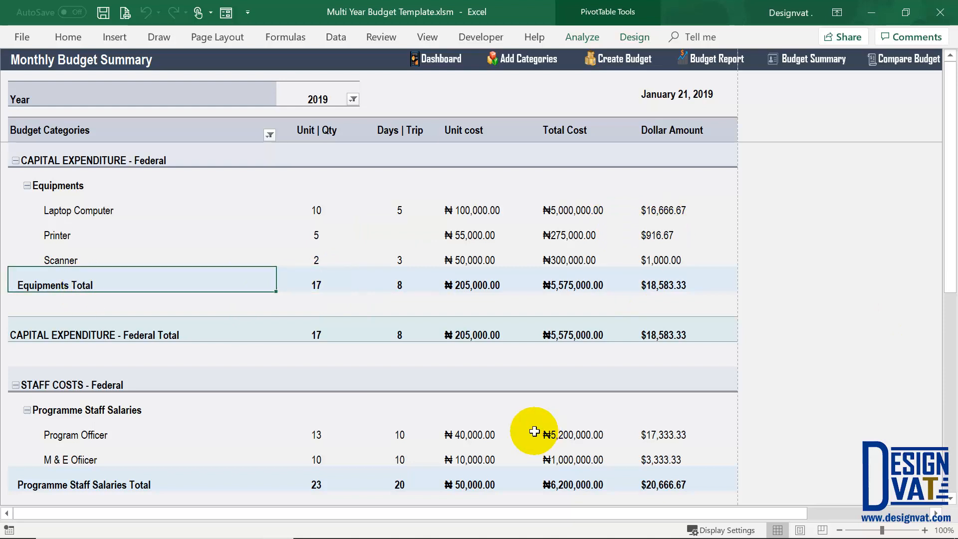
pyautogui.press('Right')
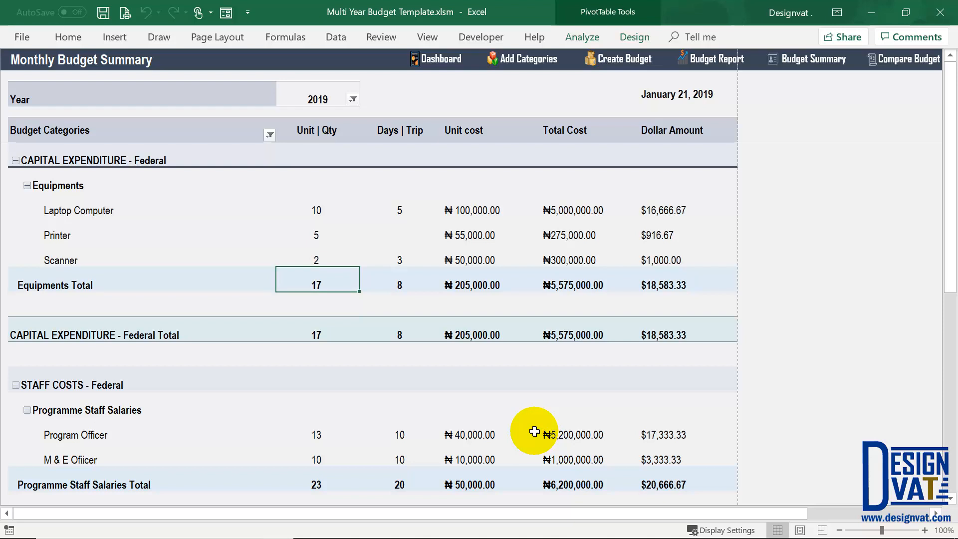
pyautogui.press('Right')
pyautogui.press('Right')
pyautogui.press('Right')
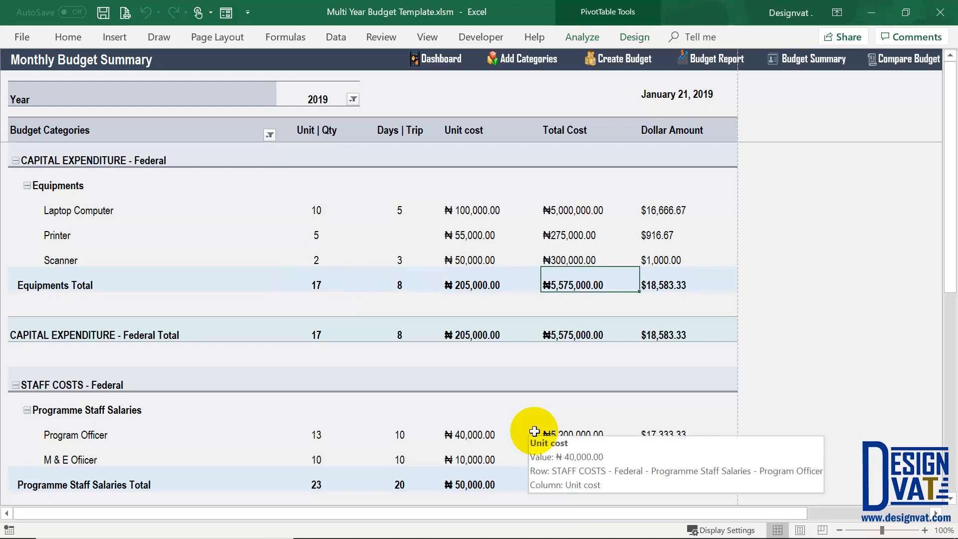
pyautogui.press('Right')
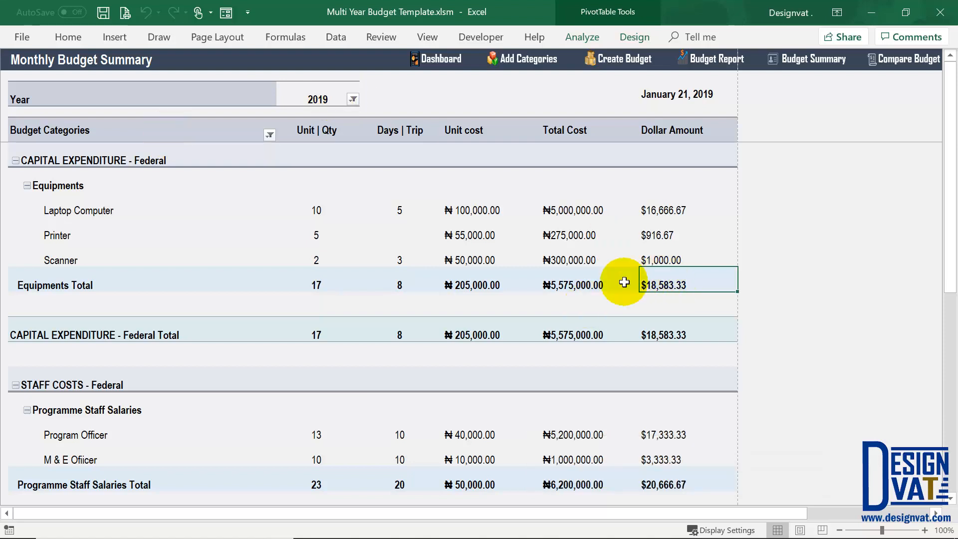
pyautogui.hotkey('ctrl', 'Home')
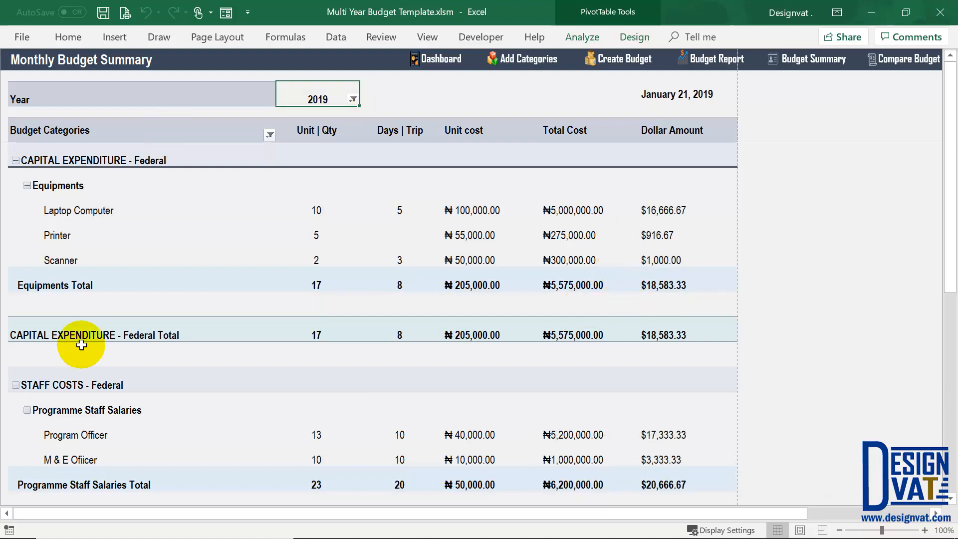
# Step: Compare the CAPITAL EXPENDITURE - Federal Total row with the Equipments Total row in the 2019 report
pyautogui.click(58, 327)
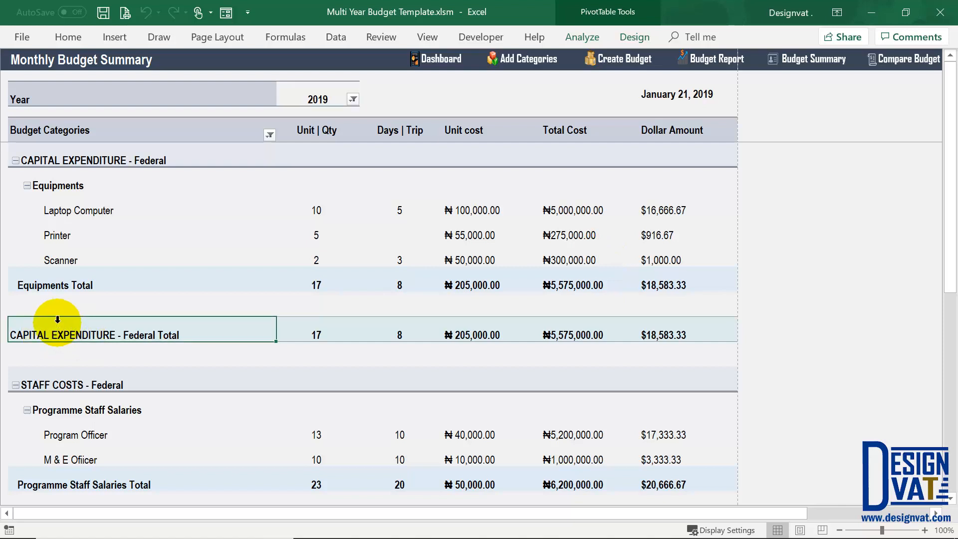
pyautogui.click(642, 326)
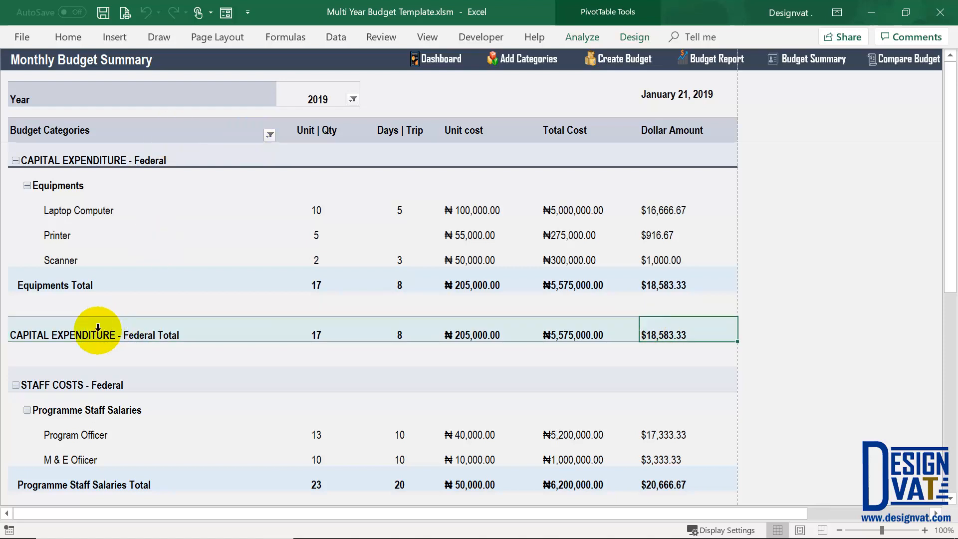
pyautogui.click(549, 278)
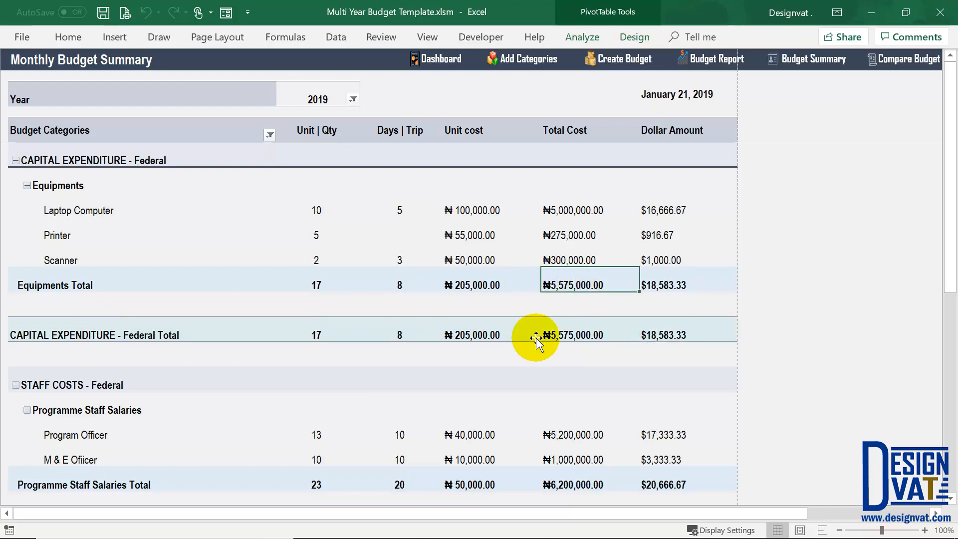
# Step: Review the Programme Staff Salaries items and total, the STAFF COSTS - Federal Total and the Grand Total for 2019
pyautogui.scroll(-1, 533, 337)
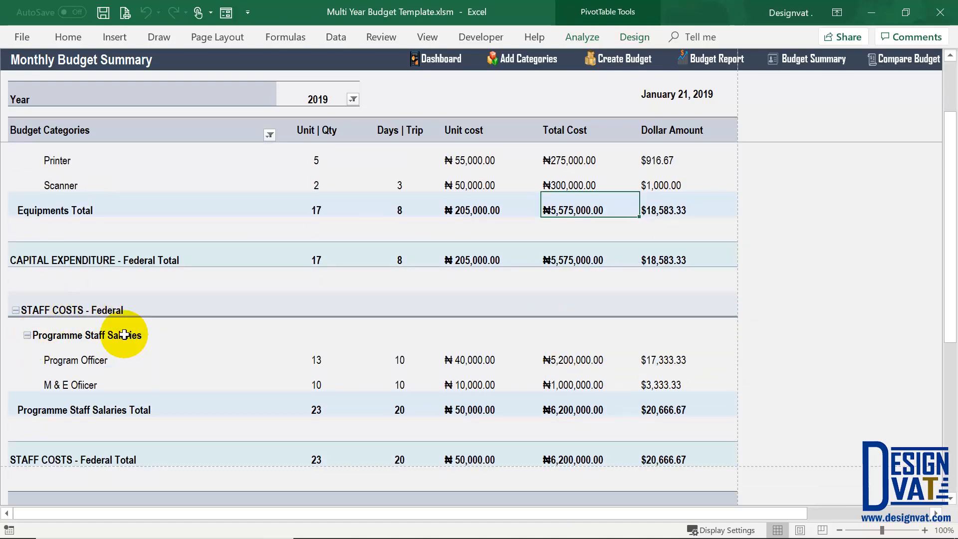
pyautogui.scroll(-1, 152, 260)
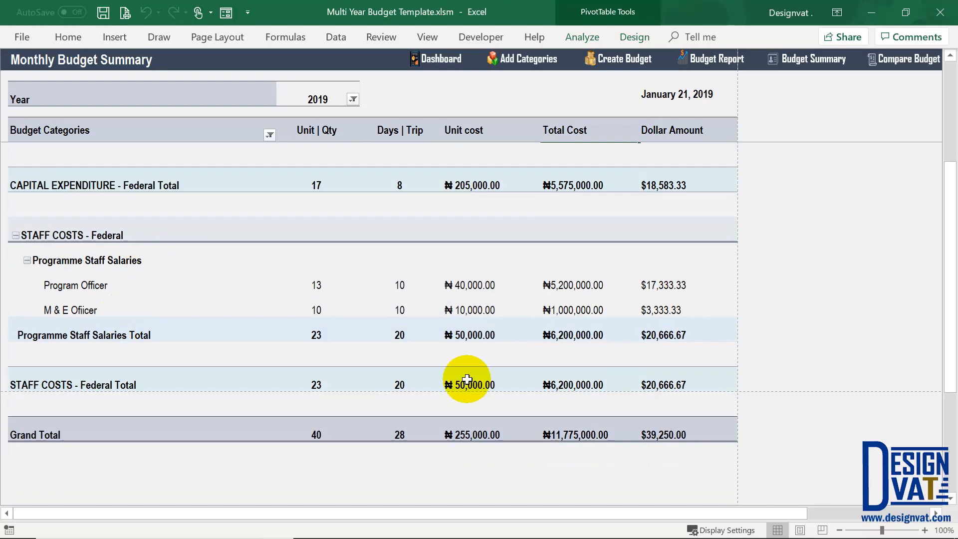
pyautogui.click(128, 258)
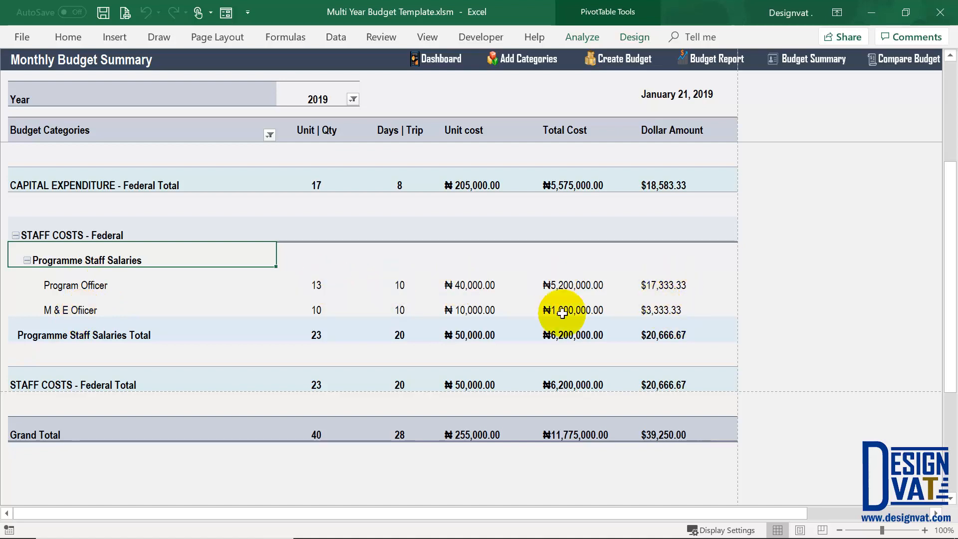
pyautogui.click(317, 327)
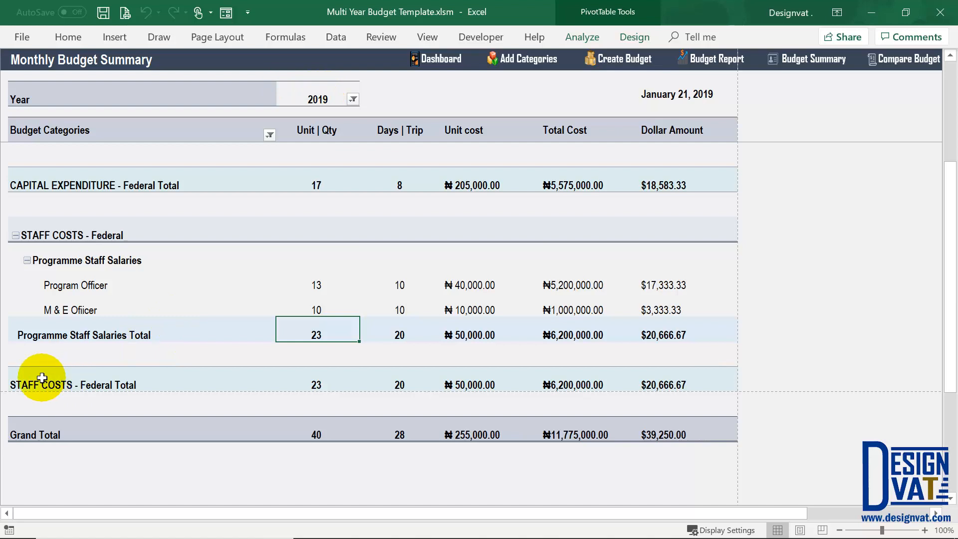
pyautogui.click(192, 374)
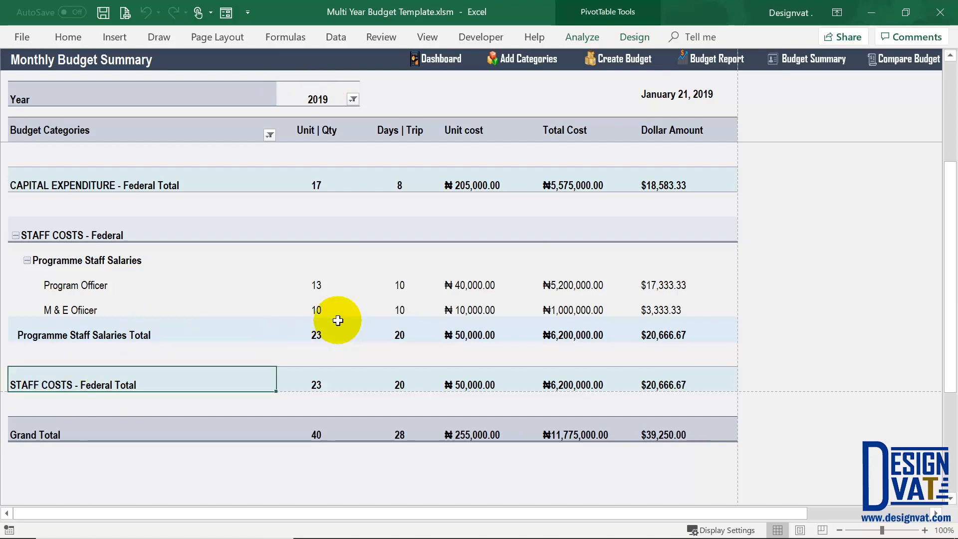
pyautogui.click(77, 429)
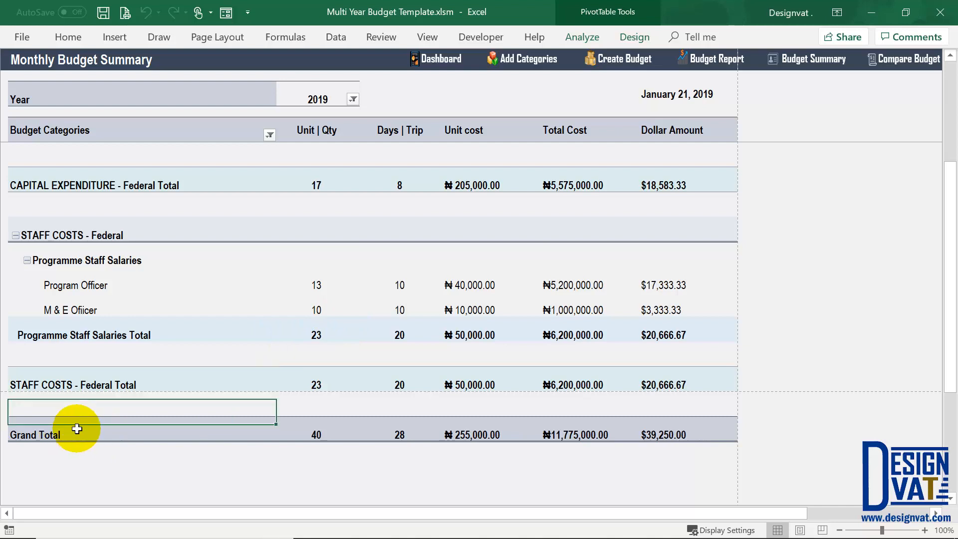
# Step: Filter the budget report to the year 2020
pyautogui.click(325, 94)
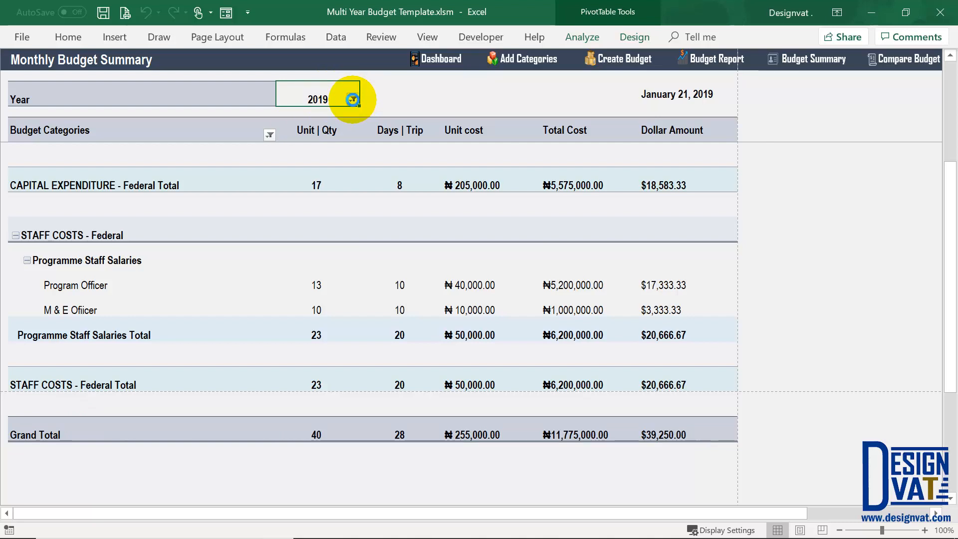
pyautogui.click(352, 100)
pyautogui.click(206, 176)
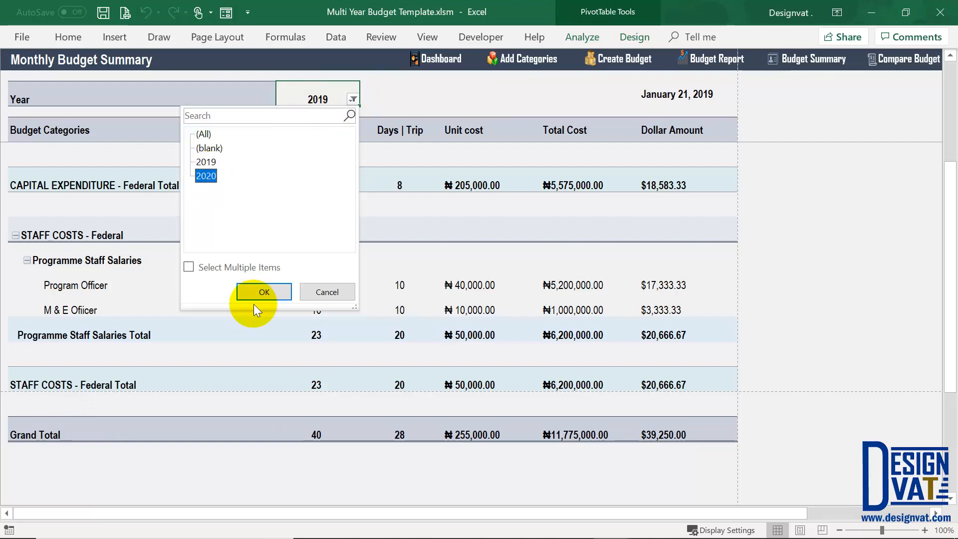
pyautogui.click(262, 289)
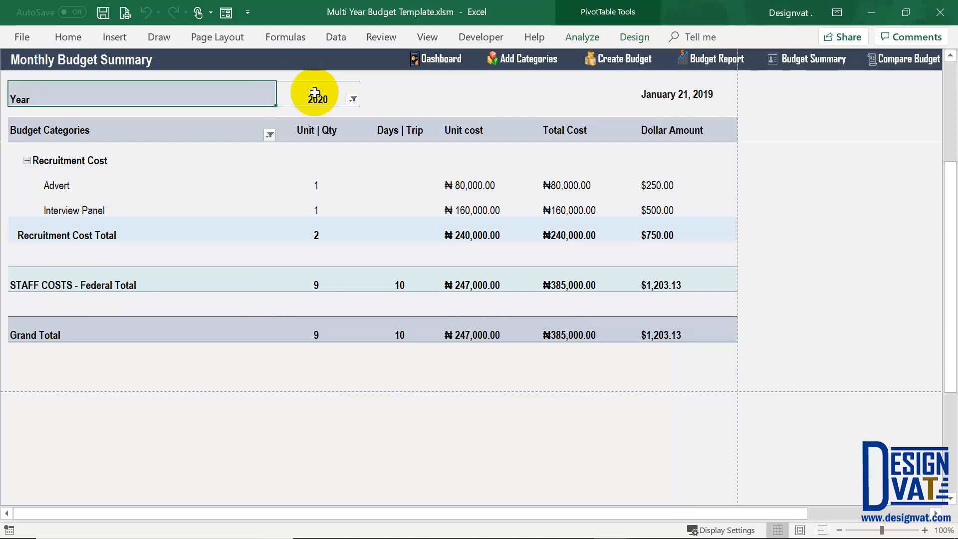
# Step: Check the 2020 report's STAFF COSTS - Federal category against the entries in the yearly estimated budget, and return to the budget report
pyautogui.scroll(2, 344, 369)
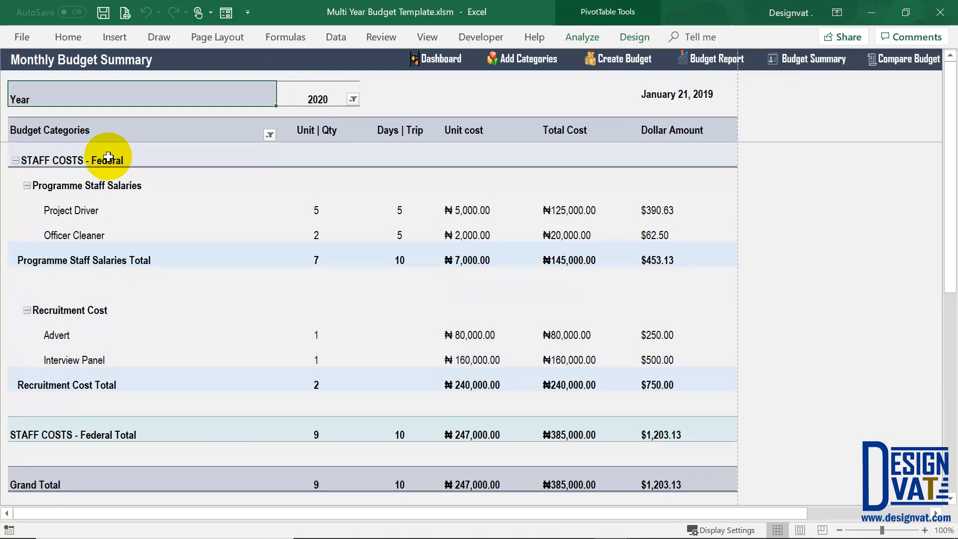
pyautogui.click(106, 157)
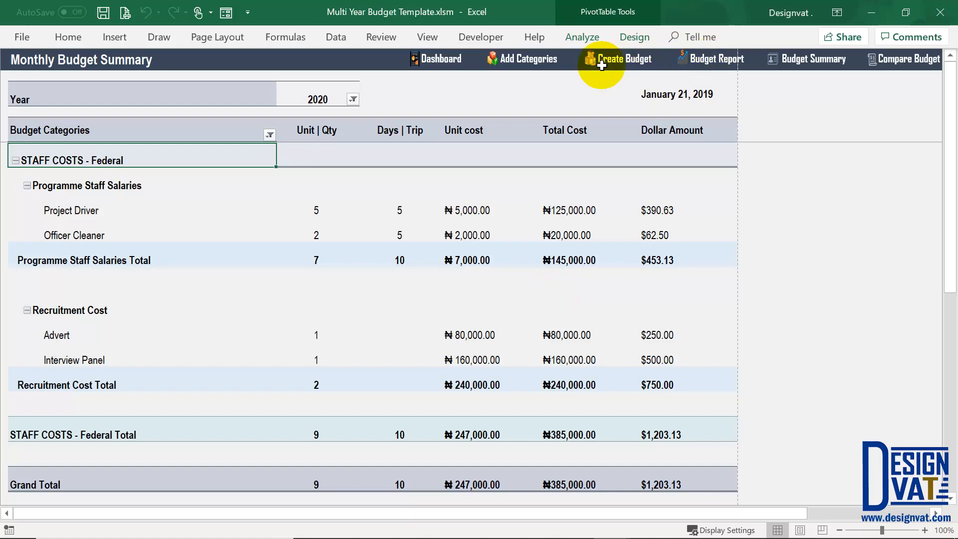
pyautogui.click(621, 63)
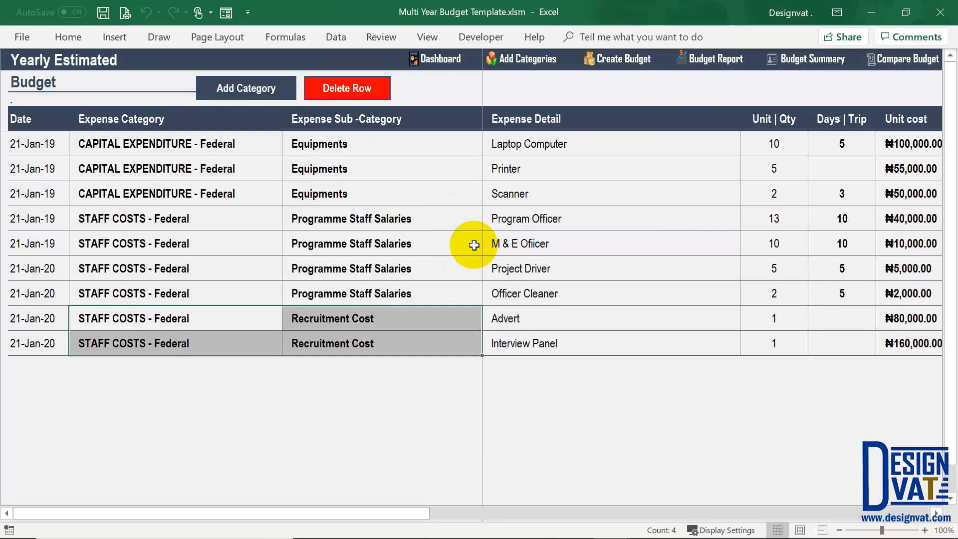
pyautogui.click(724, 58)
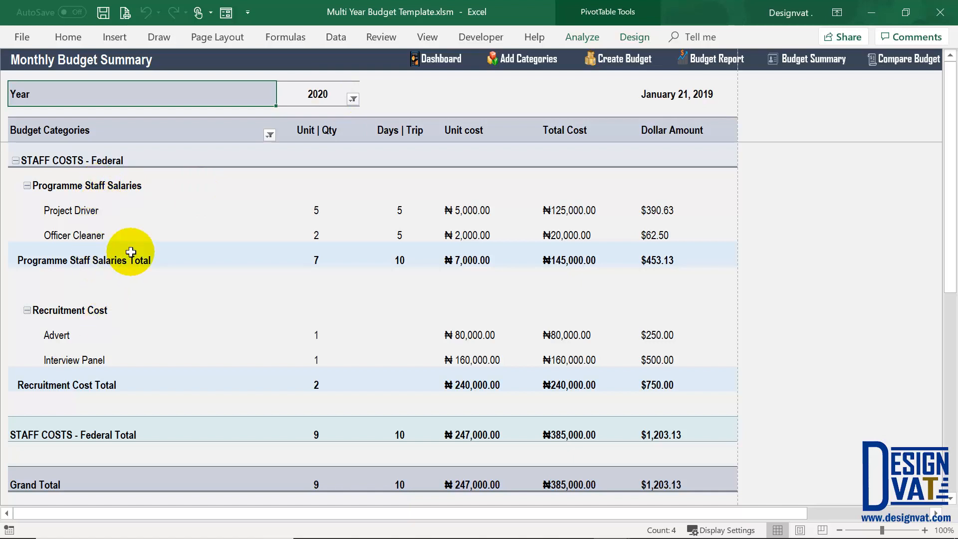
# Step: Examine the Programme Staff Salaries, Recruitment Cost and STAFF COSTS - Federal totals and the Grand Total in the 2020 report
pyautogui.click(99, 259)
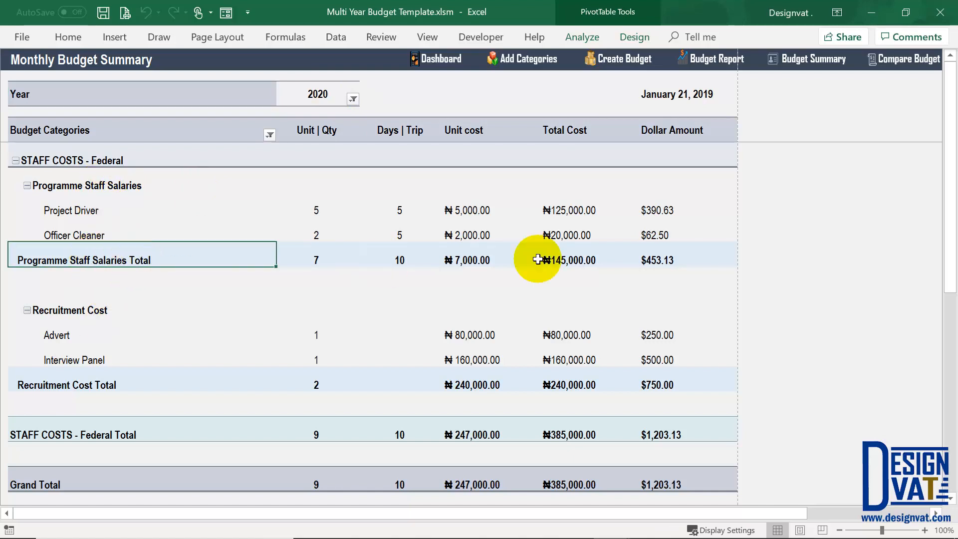
pyautogui.click(559, 259)
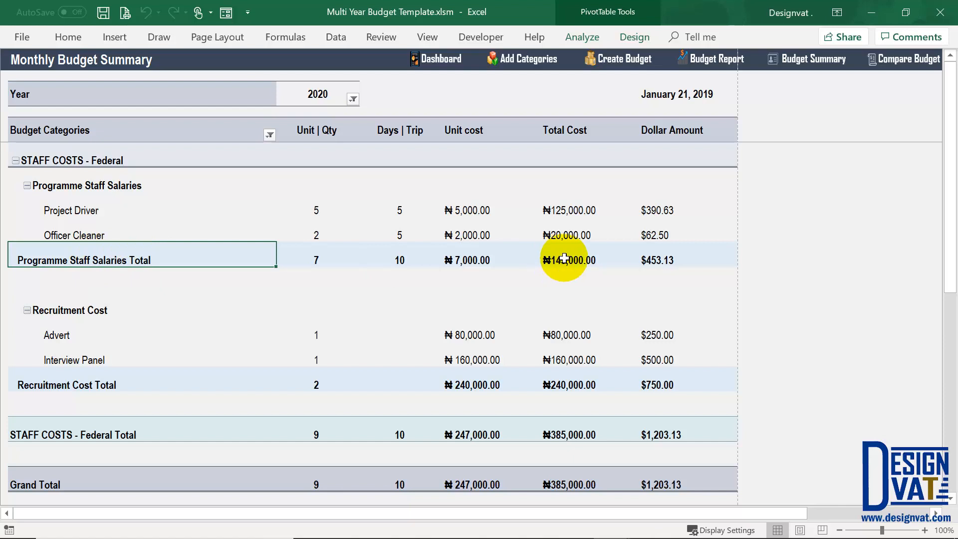
pyautogui.click(75, 384)
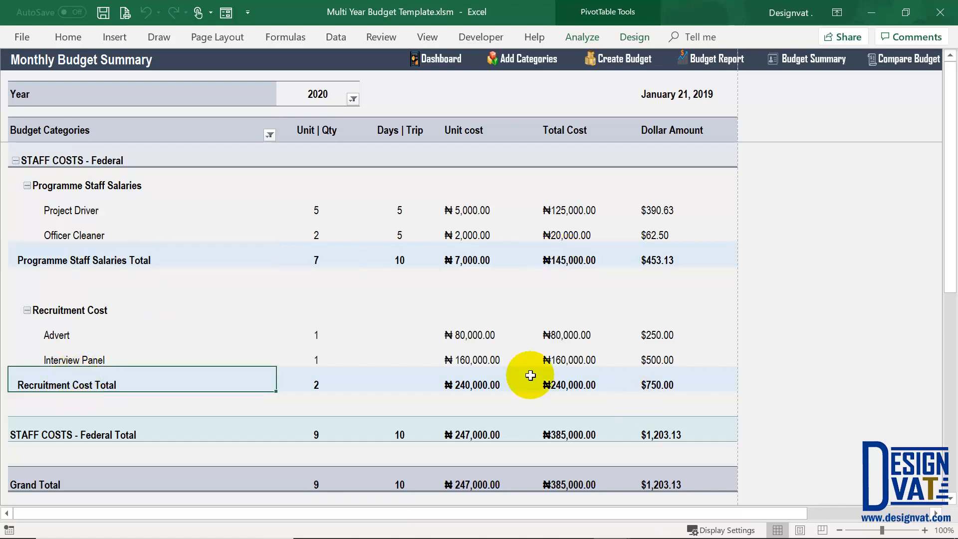
pyautogui.click(572, 382)
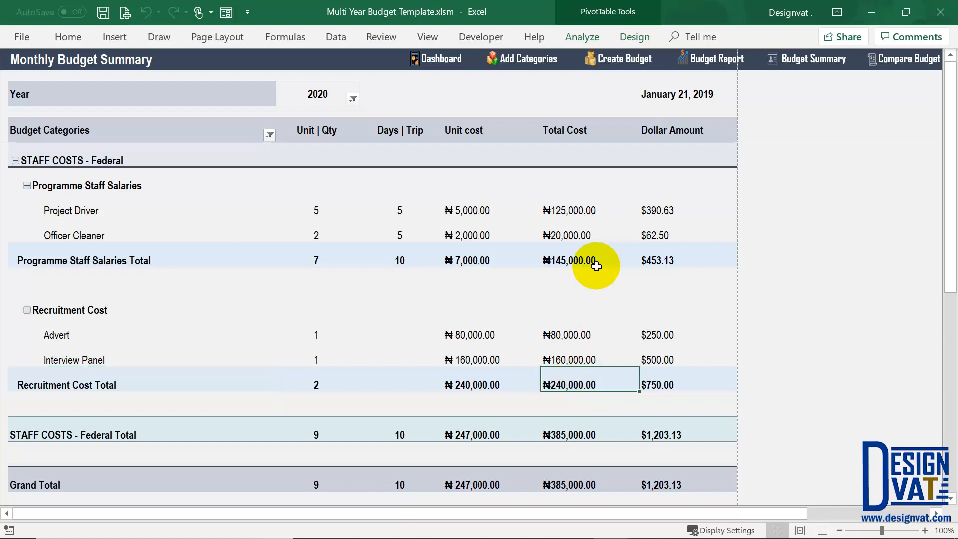
pyautogui.click(579, 260)
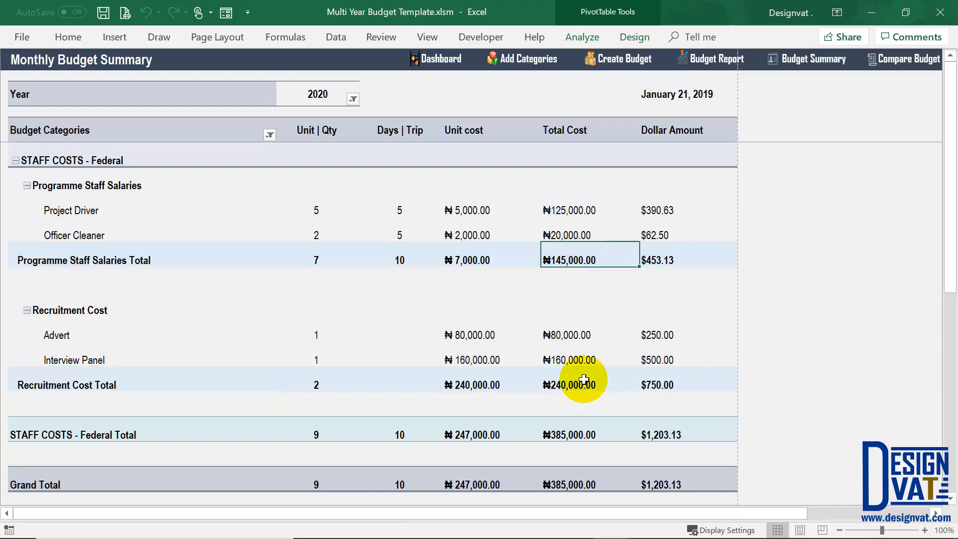
pyautogui.click(583, 432)
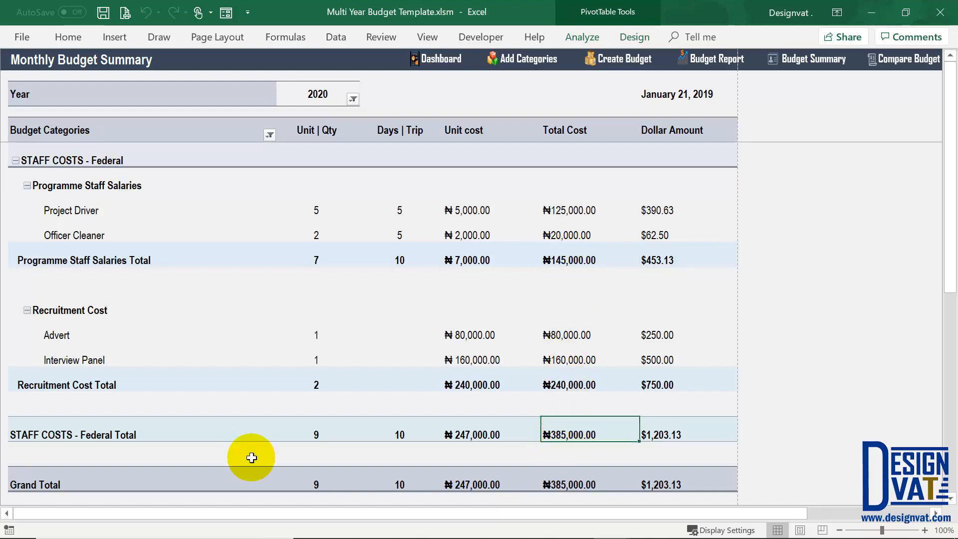
pyautogui.click(62, 474)
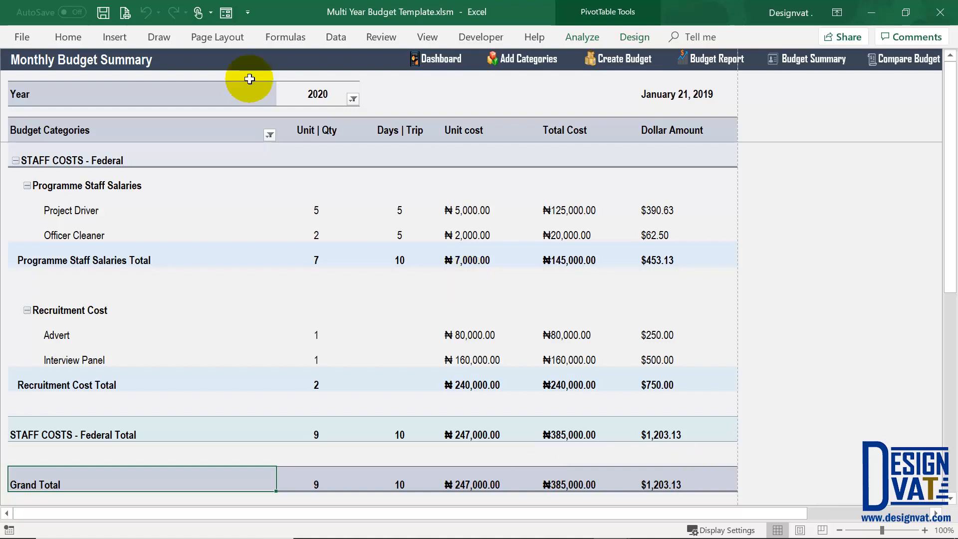
# Step: Check the print preview of the 2020 budget report and return to the worksheet
pyautogui.click(123, 15)
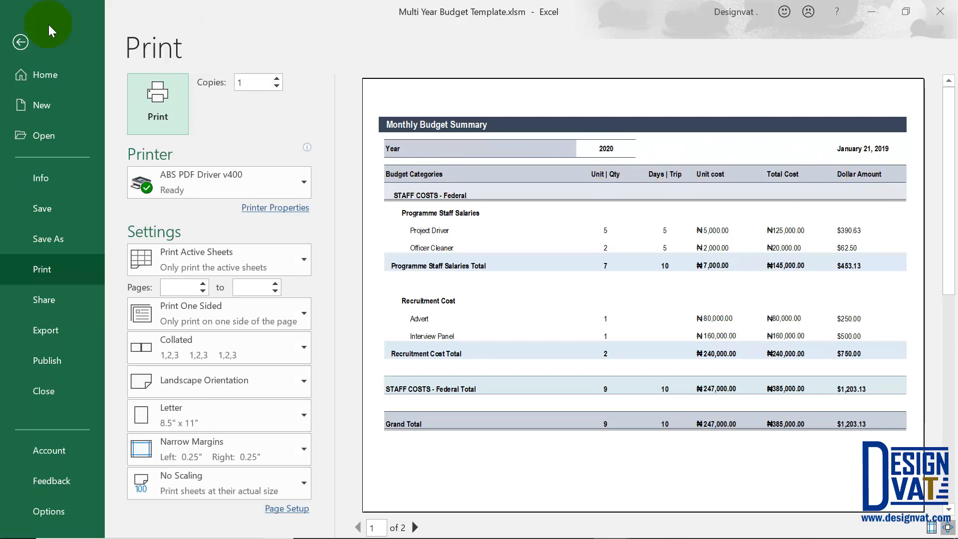
pyautogui.click(21, 42)
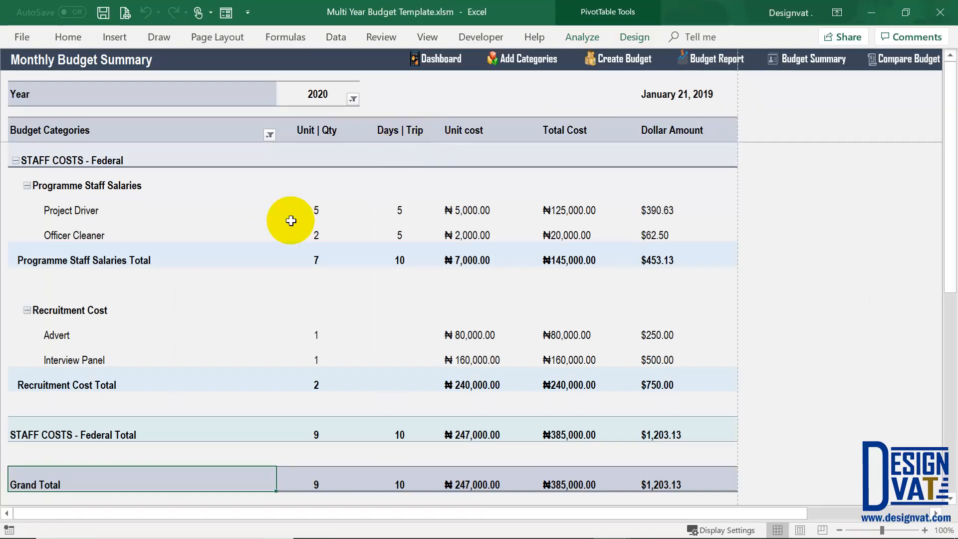
# Step: Open the yearly expense category summary of the budget
pyautogui.moveTo(290, 221)
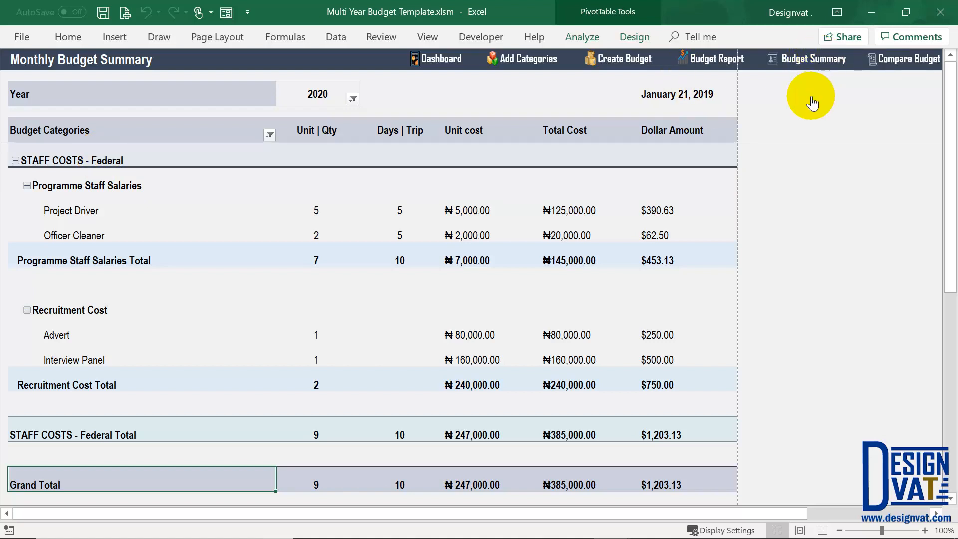
pyautogui.click(822, 59)
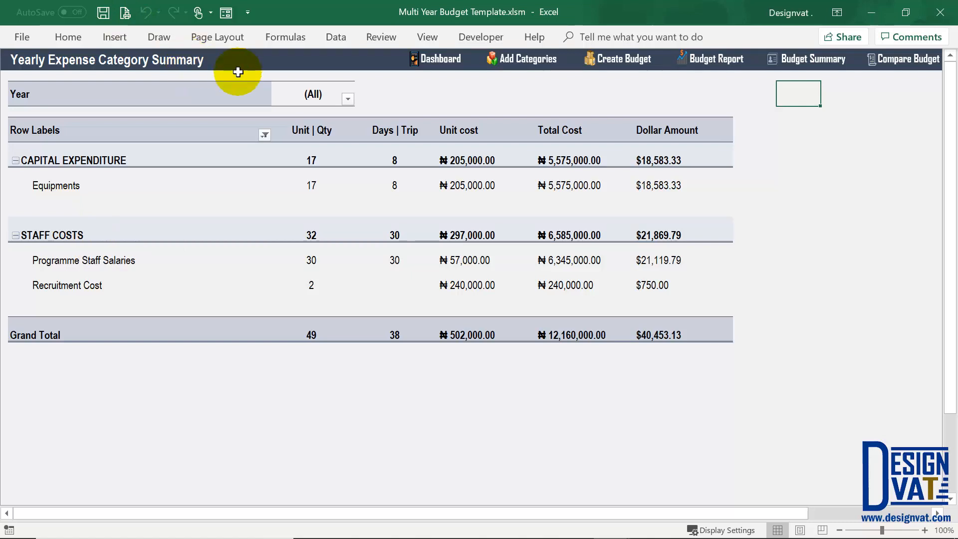
# Step: Filter the yearly expense category summary to the year 2020
pyautogui.click(348, 98)
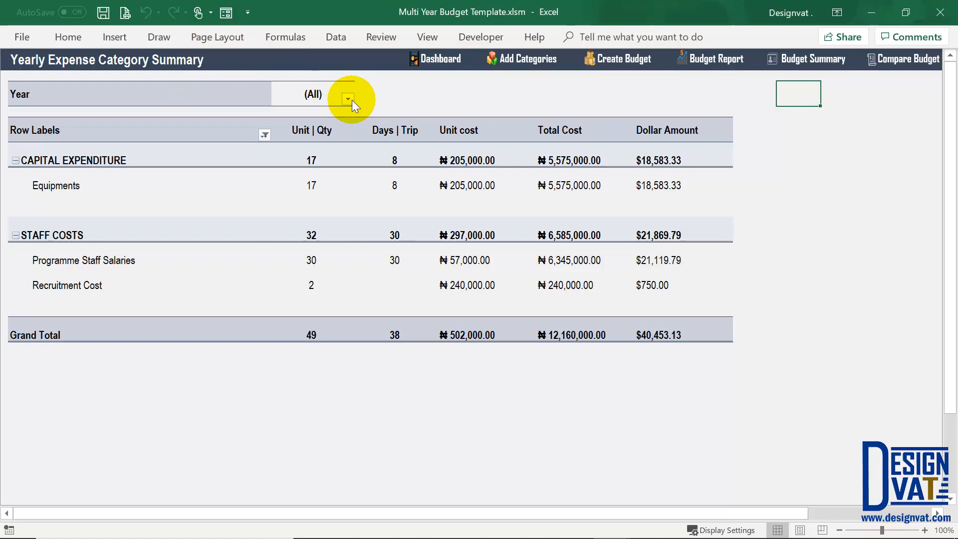
pyautogui.click(201, 176)
pyautogui.click(298, 296)
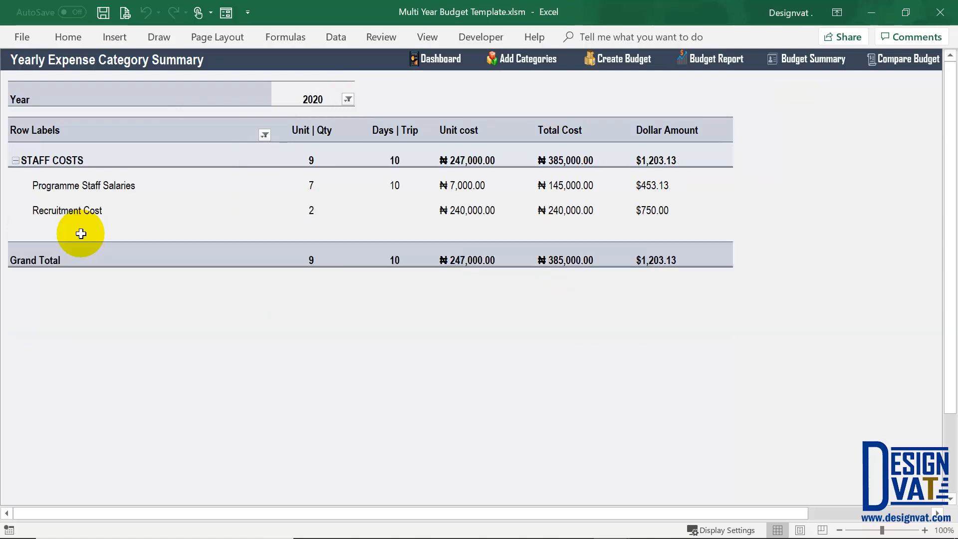
pyautogui.click(348, 100)
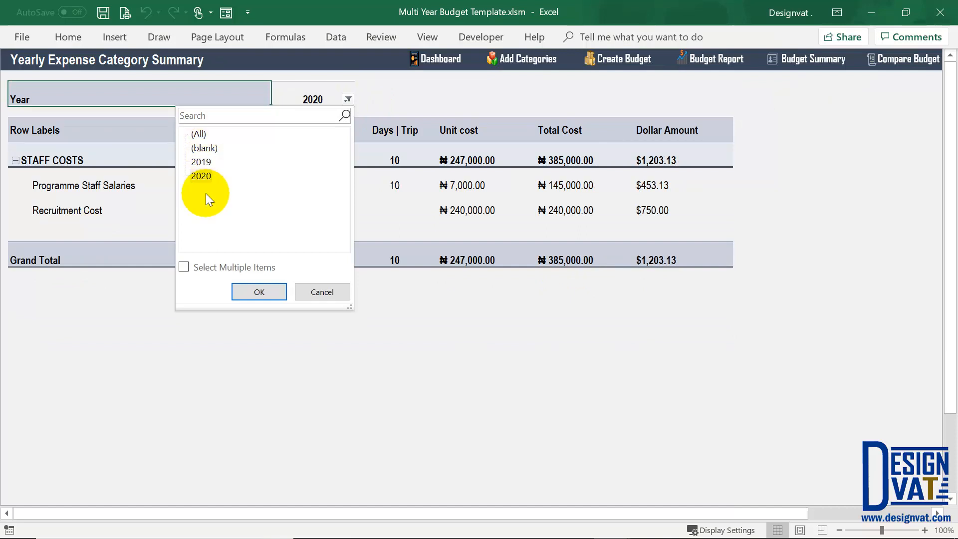
pyautogui.click(248, 292)
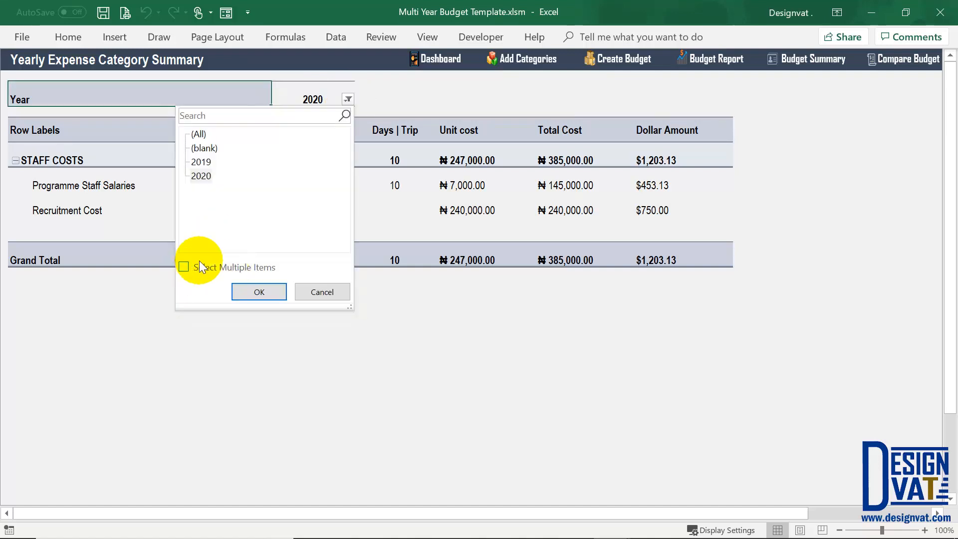
pyautogui.click(309, 291)
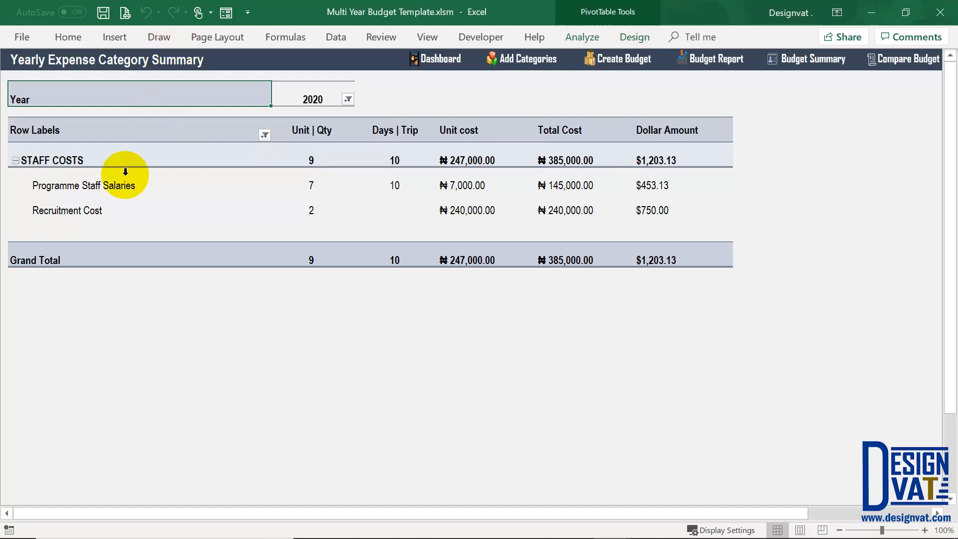
# Step: Open the yearly budget comparison, enter 2019 as its year and check the resulting year columns through the last one
pyautogui.click(731, 60)
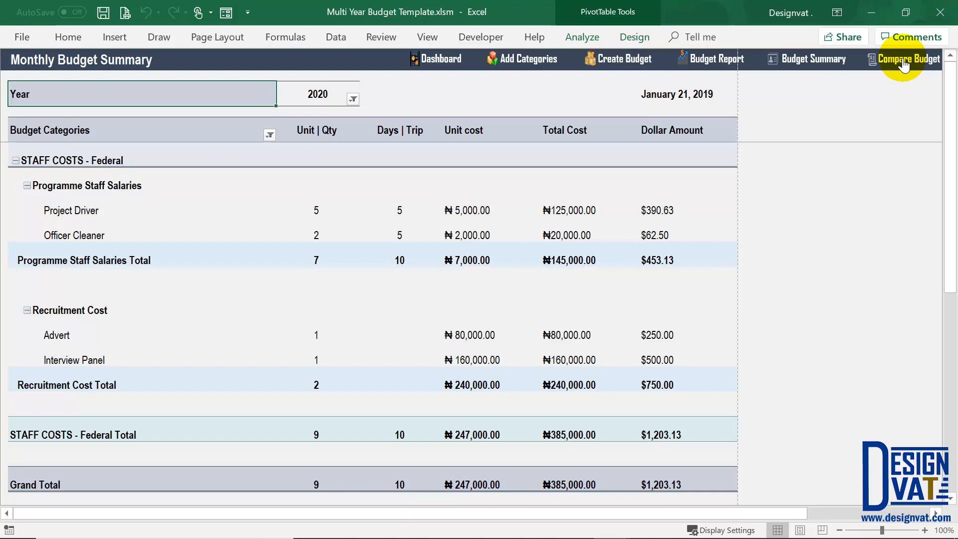
pyautogui.click(902, 63)
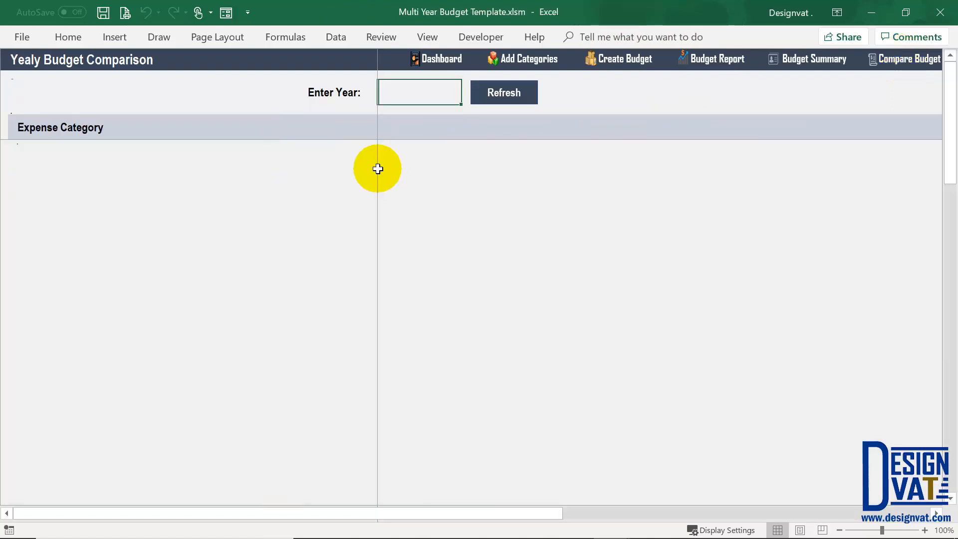
pyautogui.doubleClick(415, 94)
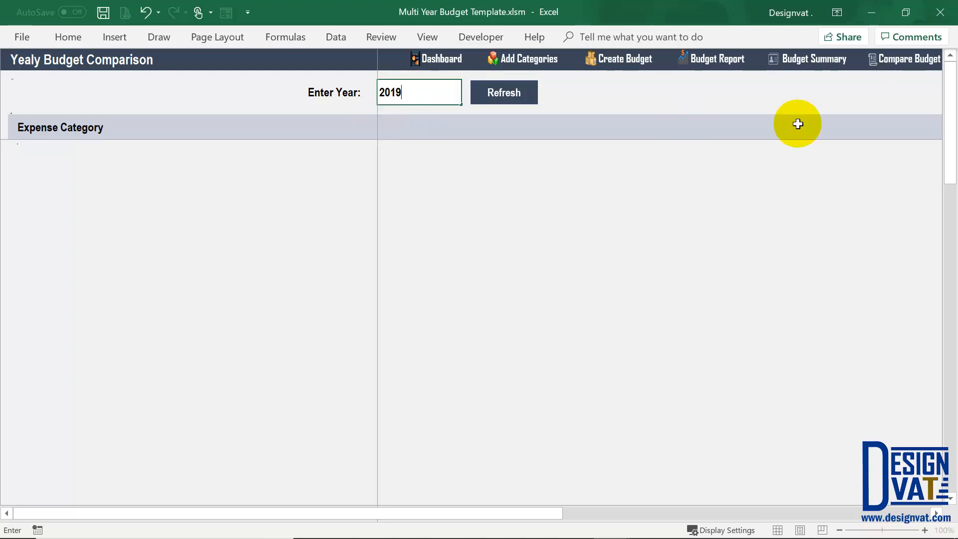
pyautogui.press('Return')
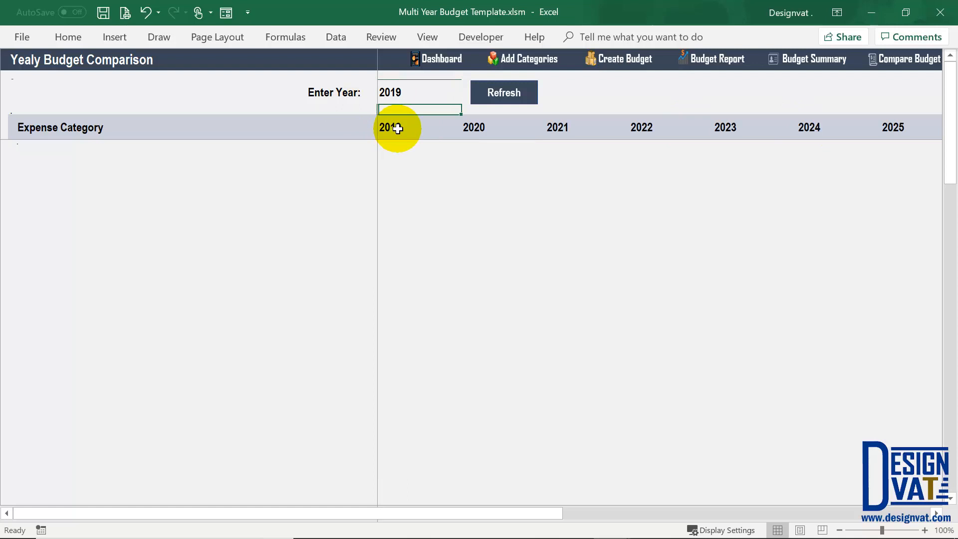
pyautogui.click(397, 129)
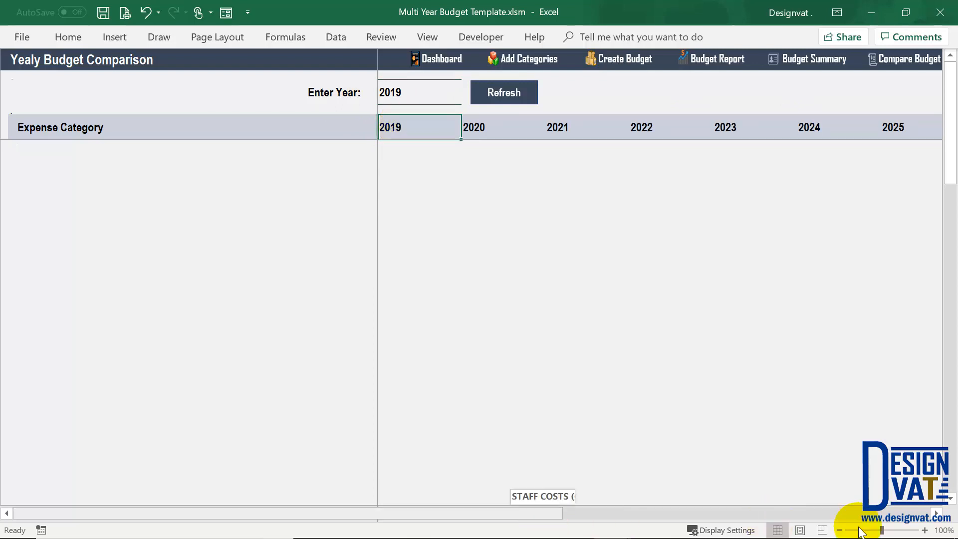
pyautogui.hscroll(4, 861, 534)
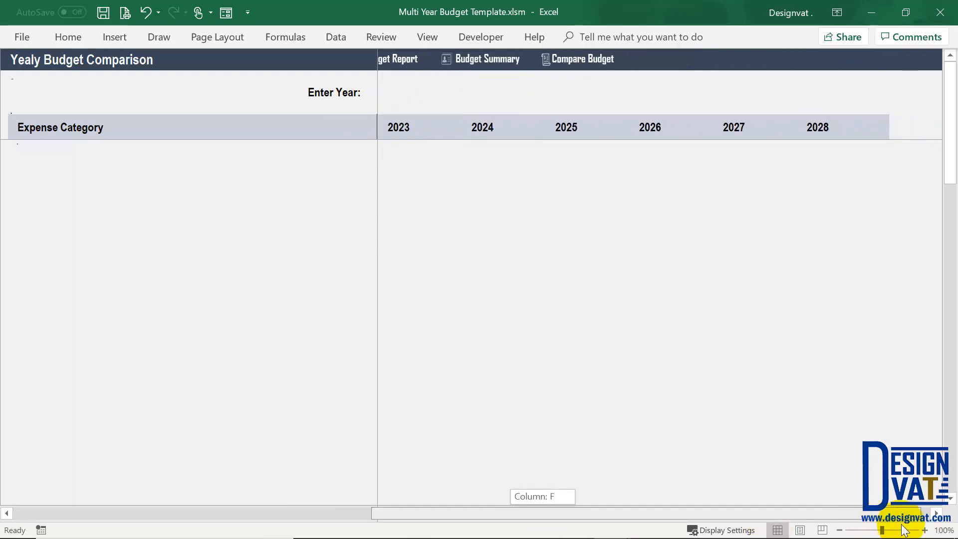
pyautogui.click(47, 512)
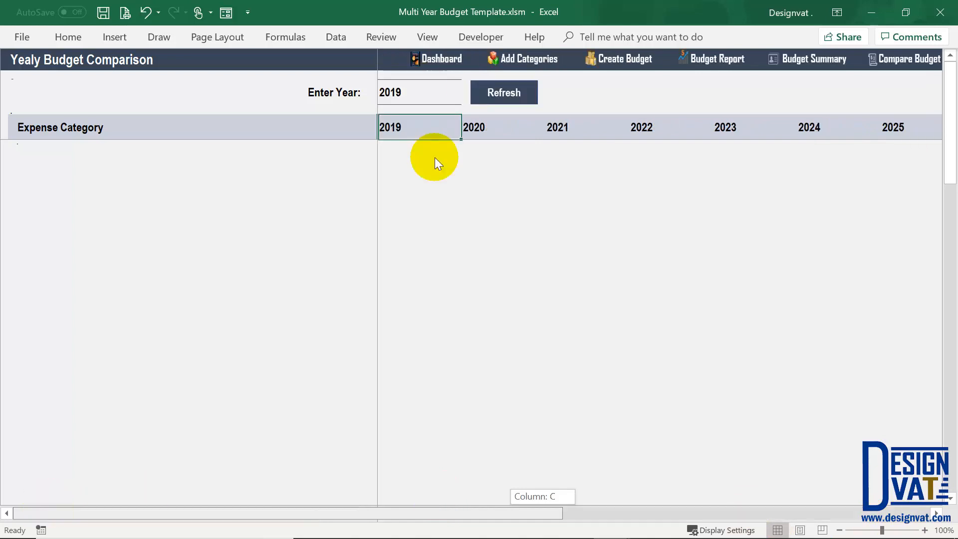
# Step: Set the comparison year to 2025 and check the year columns through the last one
pyautogui.click(410, 97)
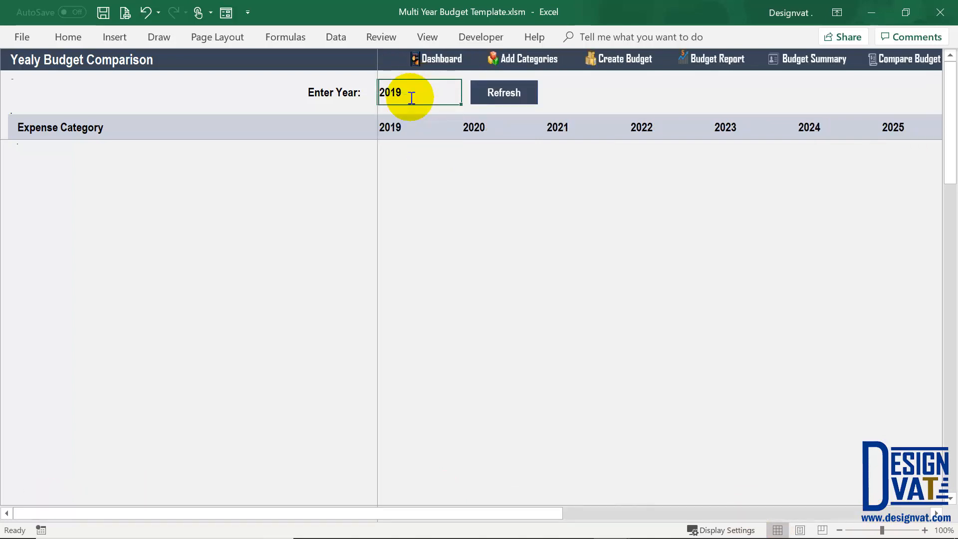
pyautogui.write('25')
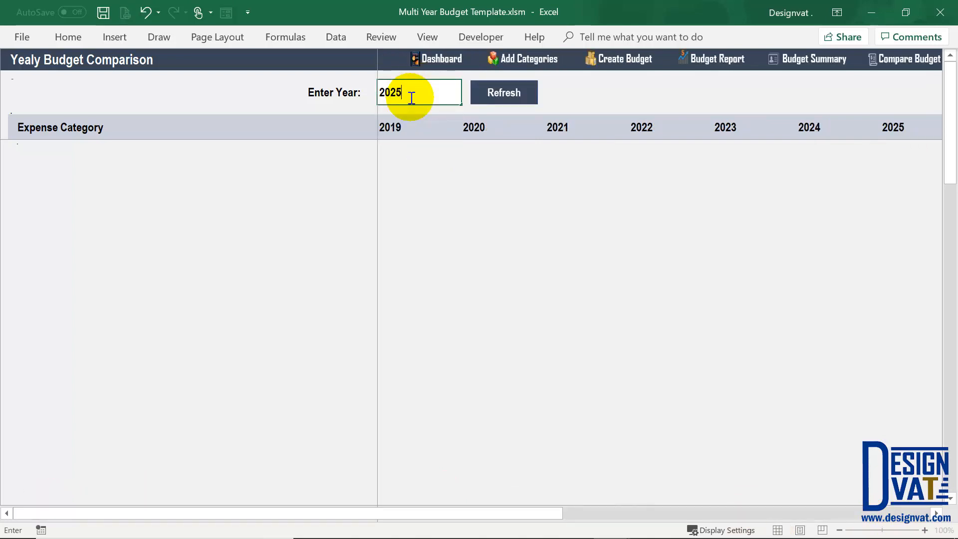
pyautogui.write('025')
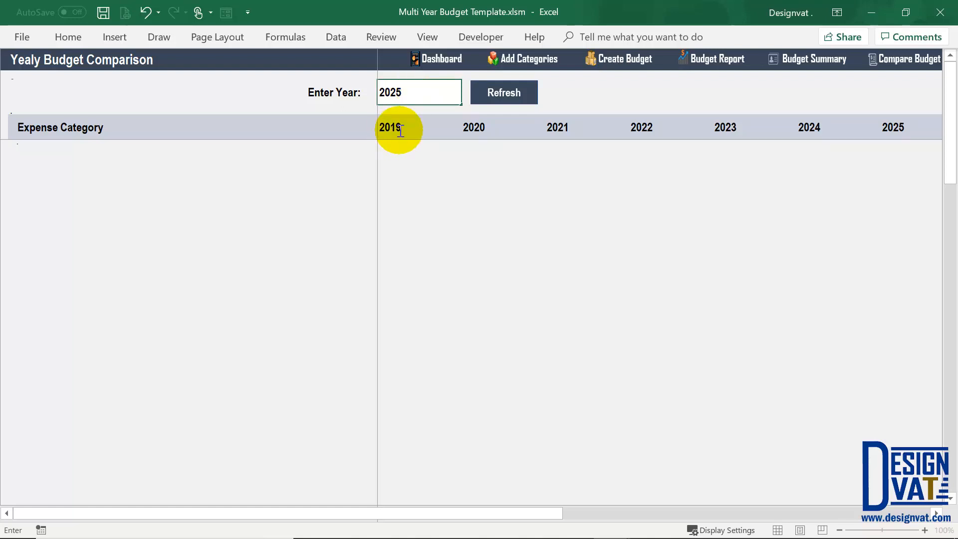
pyautogui.press('Return')
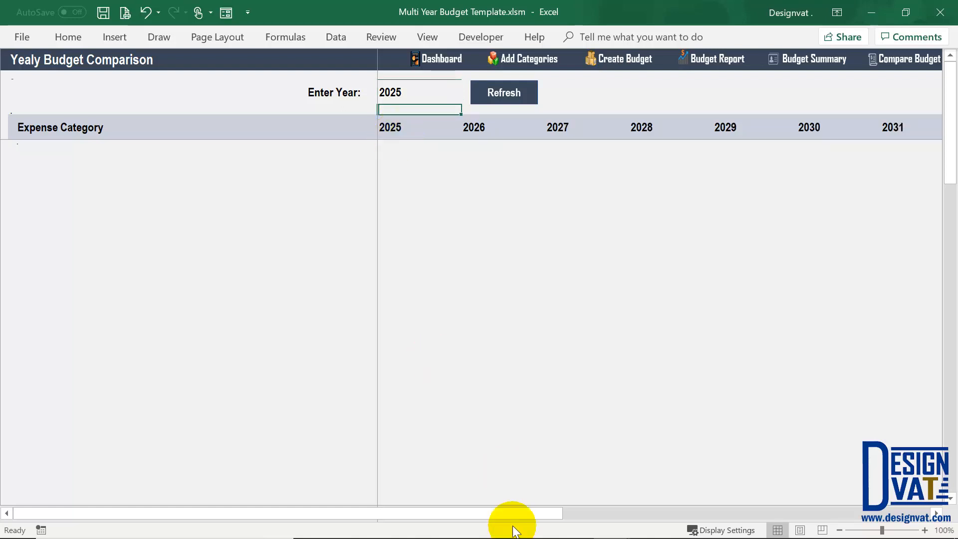
pyautogui.moveTo(519, 516); pyautogui.dragTo(891, 517)
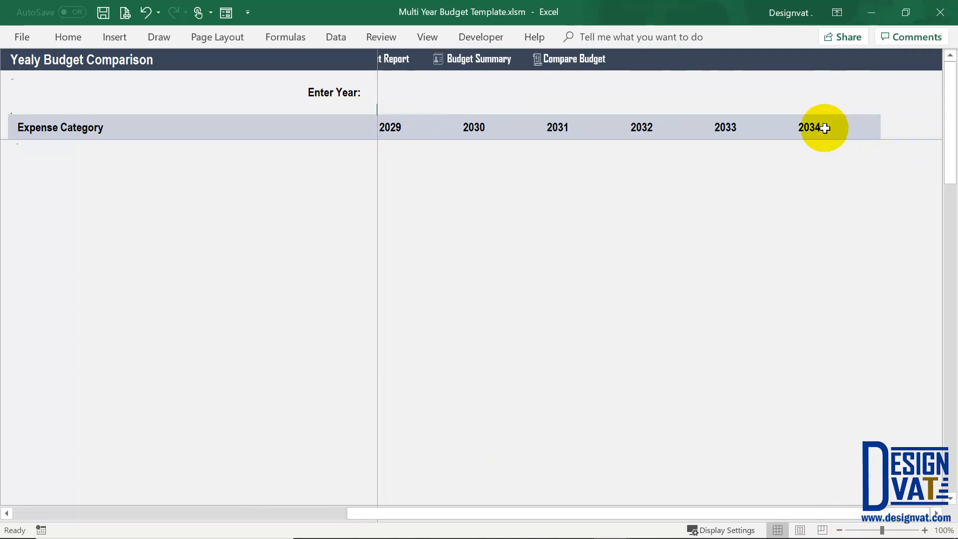
pyautogui.moveTo(423, 517); pyautogui.dragTo(47, 501)
# Step: Set the comparison year to 2019 and refresh the yearly budget comparison
pyautogui.click(398, 91)
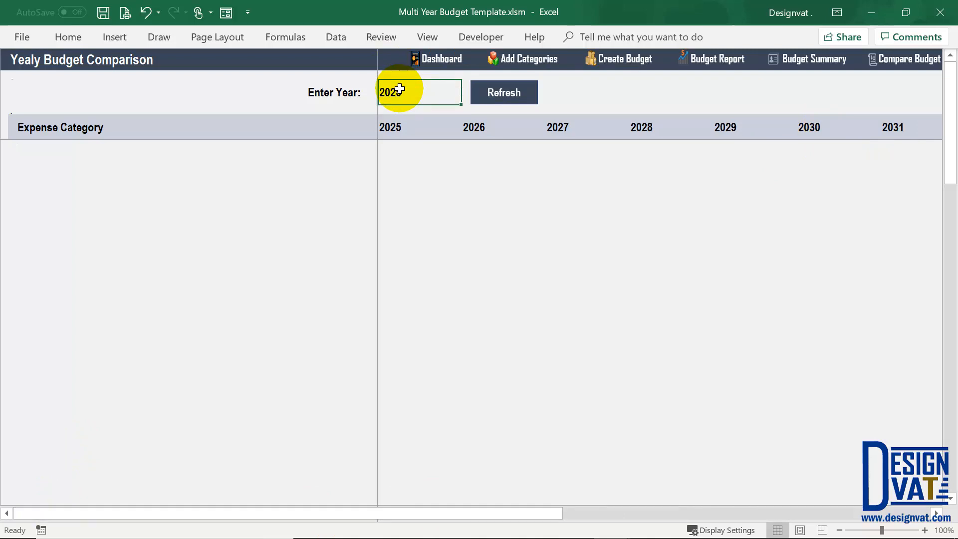
pyautogui.write('2019')
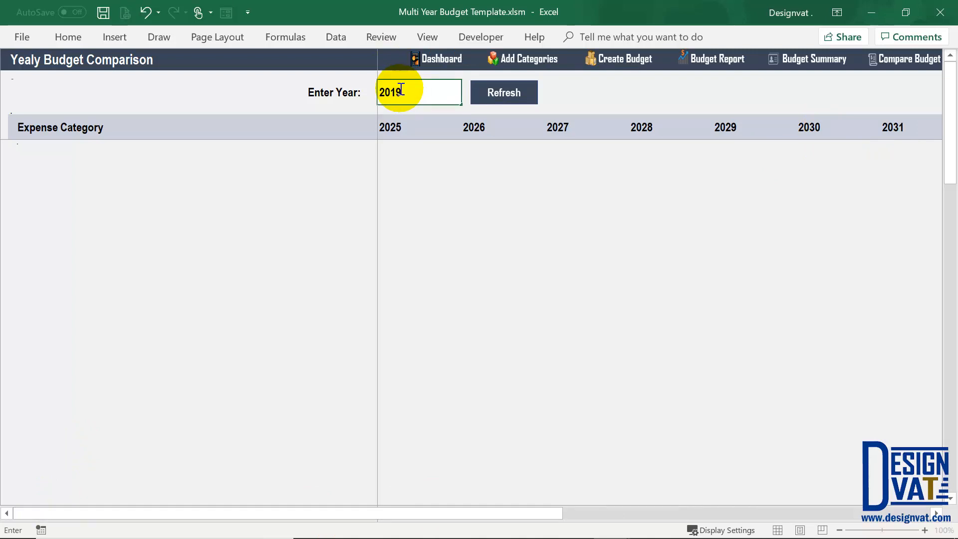
pyautogui.press('Return')
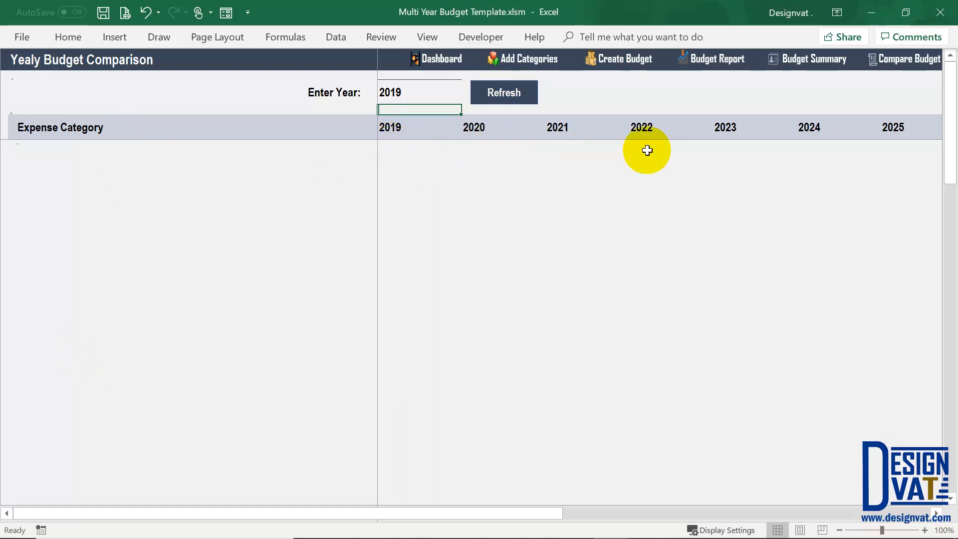
pyautogui.click(523, 97)
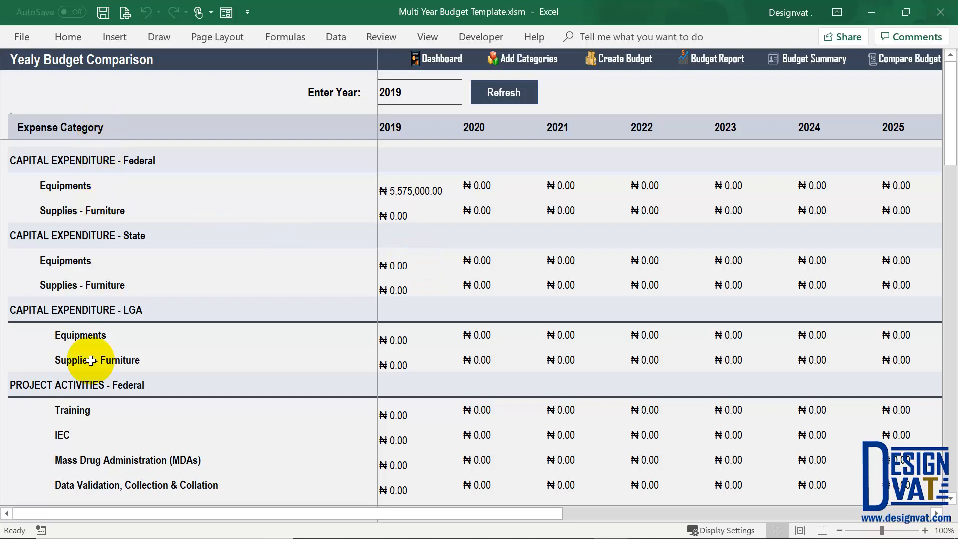
# Step: Examine the Federal, State and LGA groups of CAPITAL EXPENDITURE under Expense Category in the comparison
pyautogui.click(76, 129)
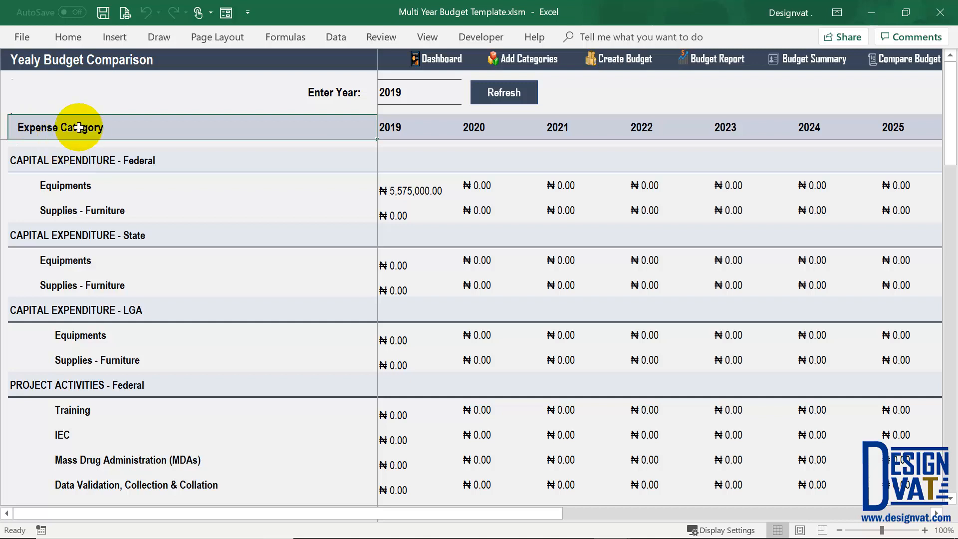
pyautogui.click(55, 160)
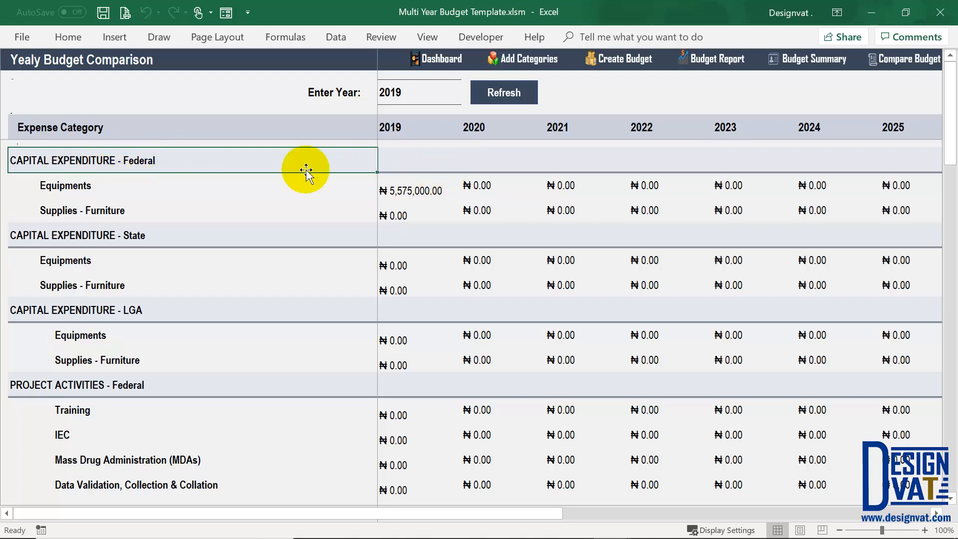
pyautogui.click(89, 237)
pyautogui.click(157, 159)
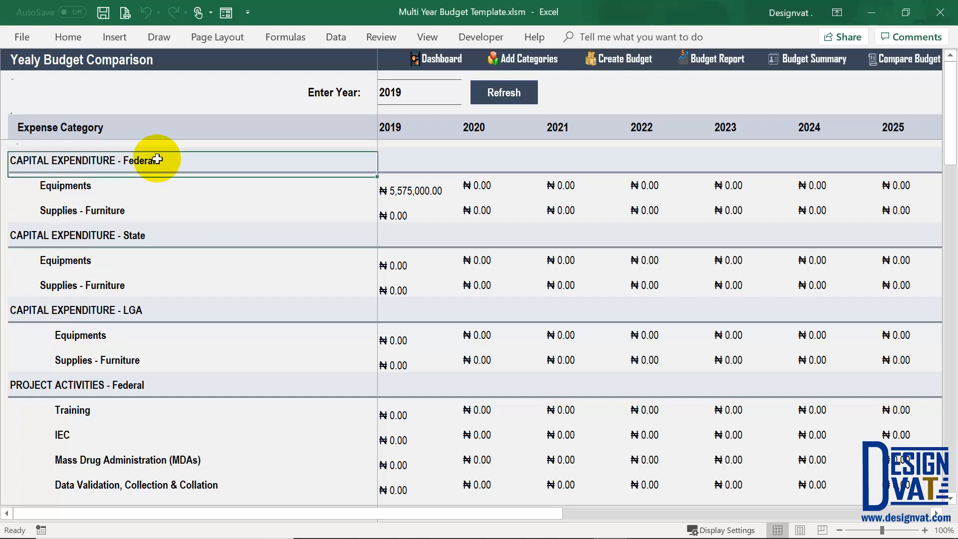
pyautogui.click(149, 243)
pyautogui.click(139, 311)
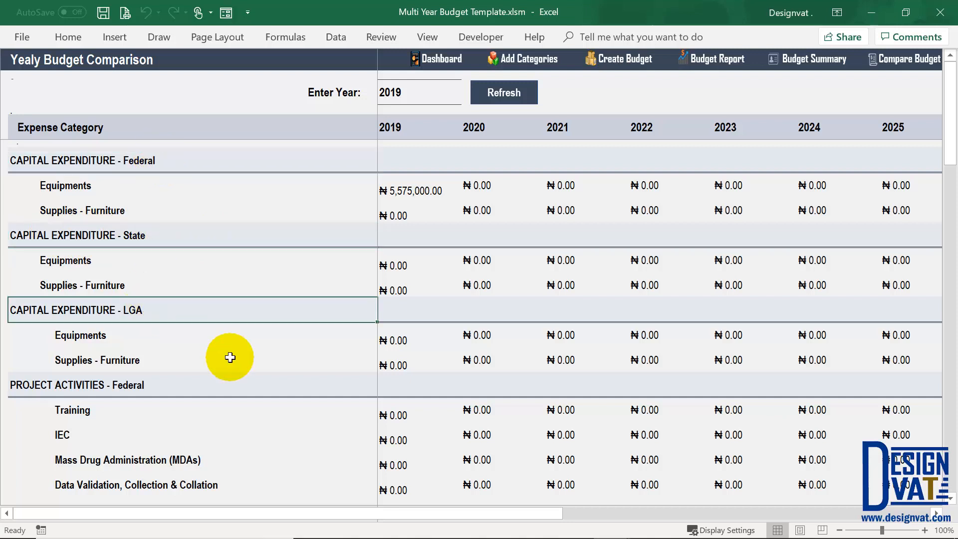
# Step: Look through the PROJECT ACTIVITIES, STAFF COSTS and remaining expense categories down to the end of the comparison
pyautogui.scroll(-1, 230, 357)
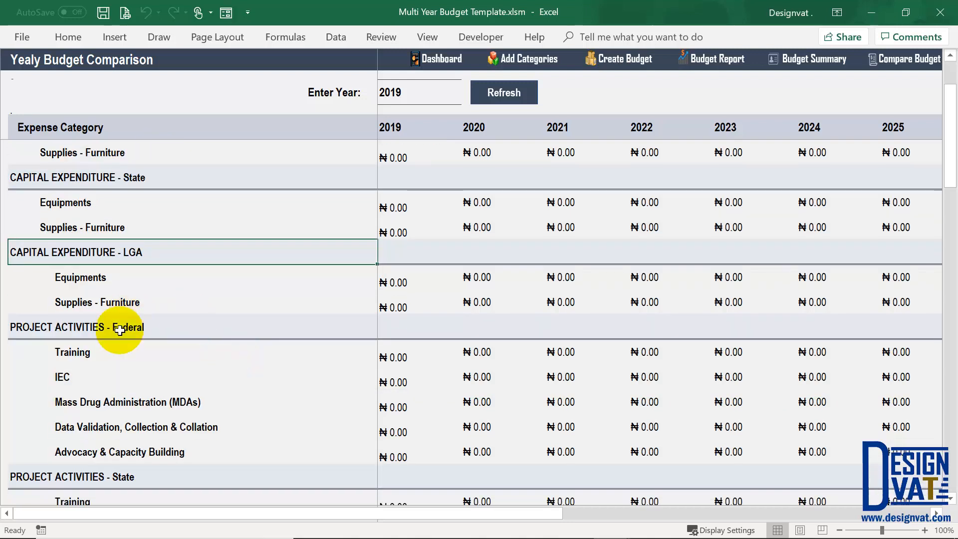
pyautogui.scroll(-1, 236, 330)
pyautogui.click(240, 331)
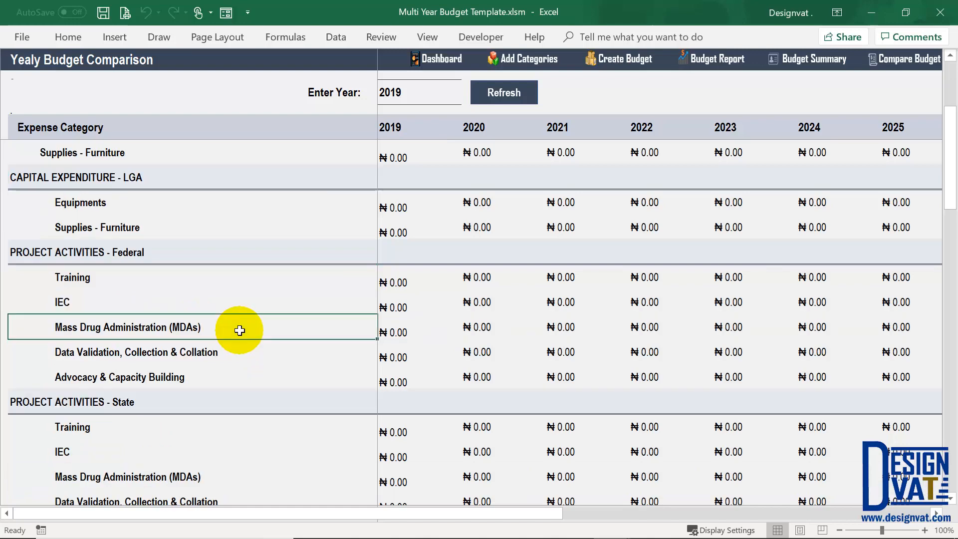
pyautogui.scroll(-1, 240, 331)
pyautogui.scroll(-1, 239, 330)
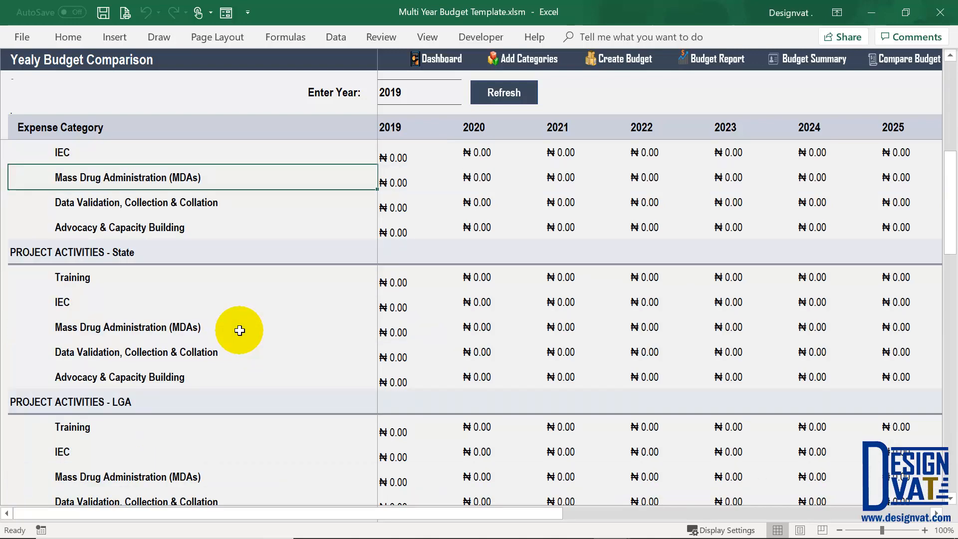
pyautogui.scroll(-6, 239, 330)
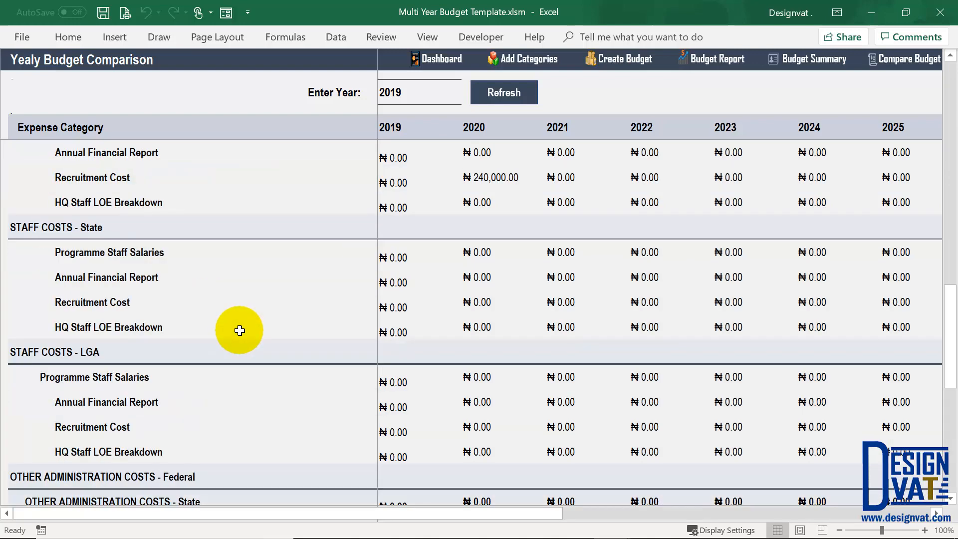
pyautogui.scroll(-5, 239, 329)
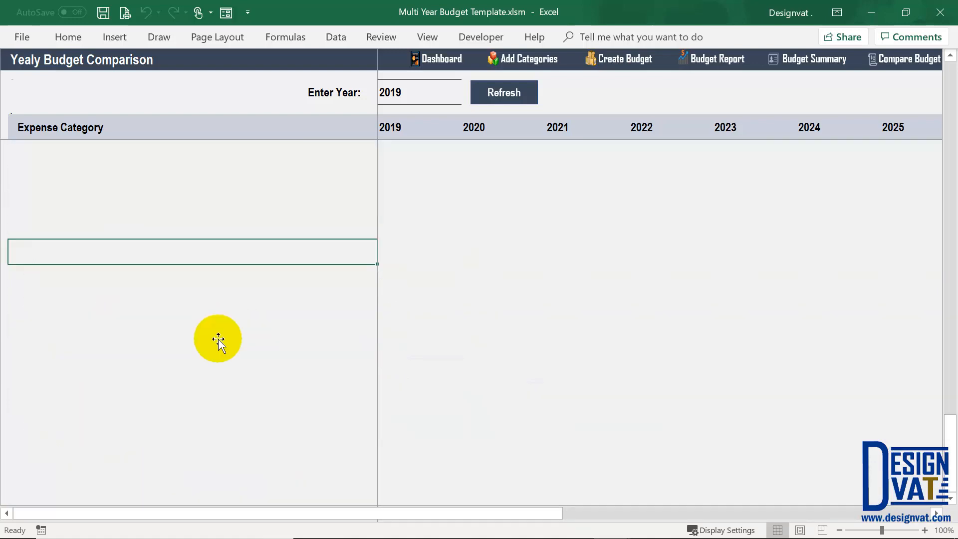
# Step: Examine the Pens and Books items under STATIONARIES - Federal, and return to the STAFF COSTS categories
pyautogui.scroll(1, 233, 323)
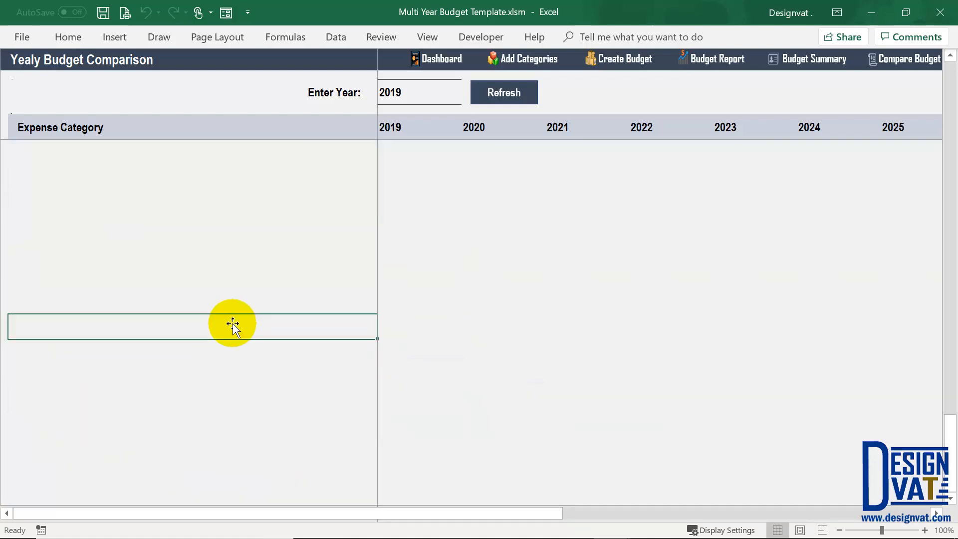
pyautogui.scroll(4, 233, 323)
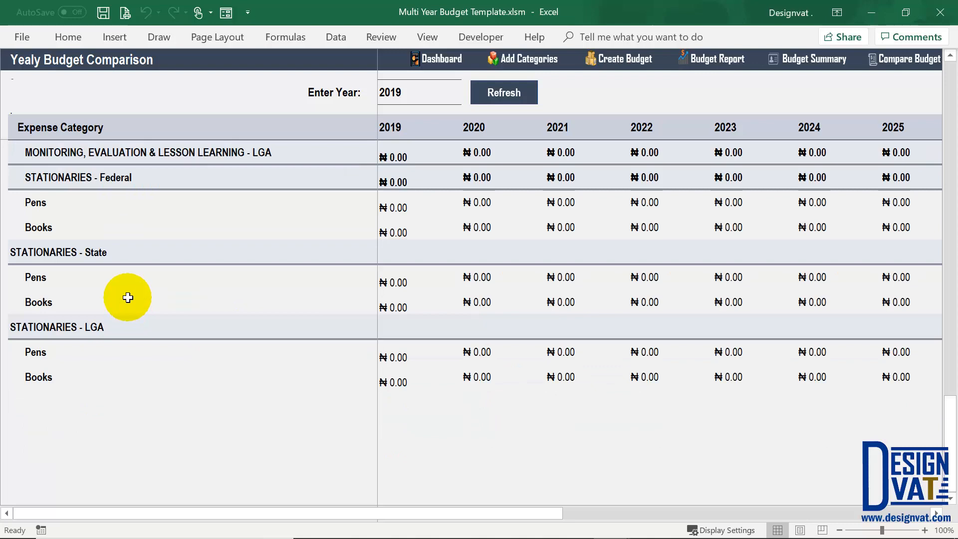
pyautogui.scroll(1, 69, 273)
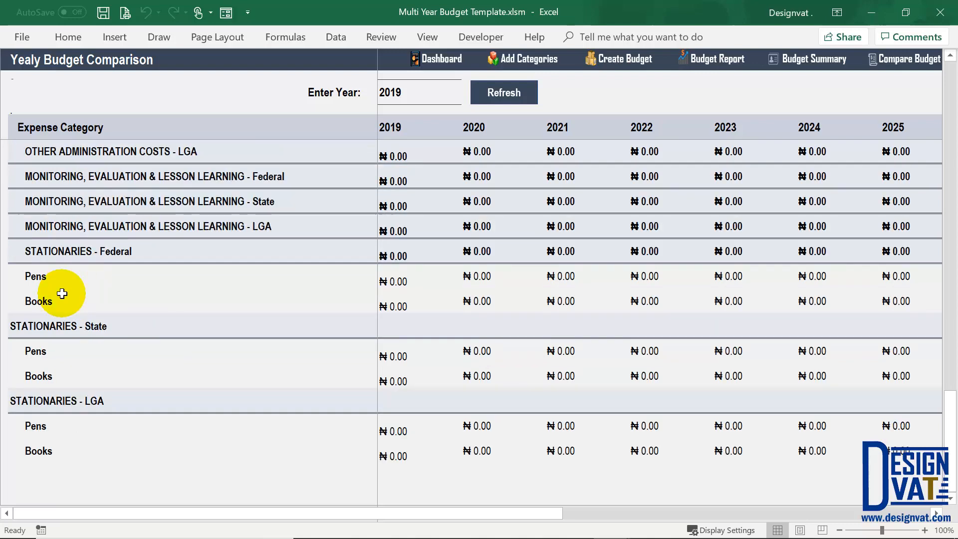
pyautogui.click(65, 278)
pyautogui.keyDown('shift'); pyautogui.click(63, 304); pyautogui.keyUp('shift')
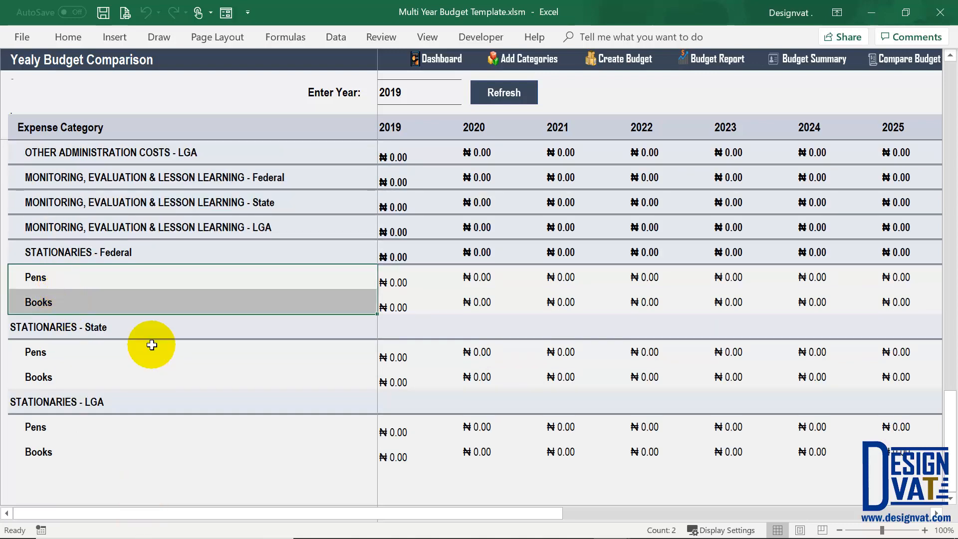
pyautogui.scroll(1, 149, 343)
pyautogui.scroll(4, 152, 345)
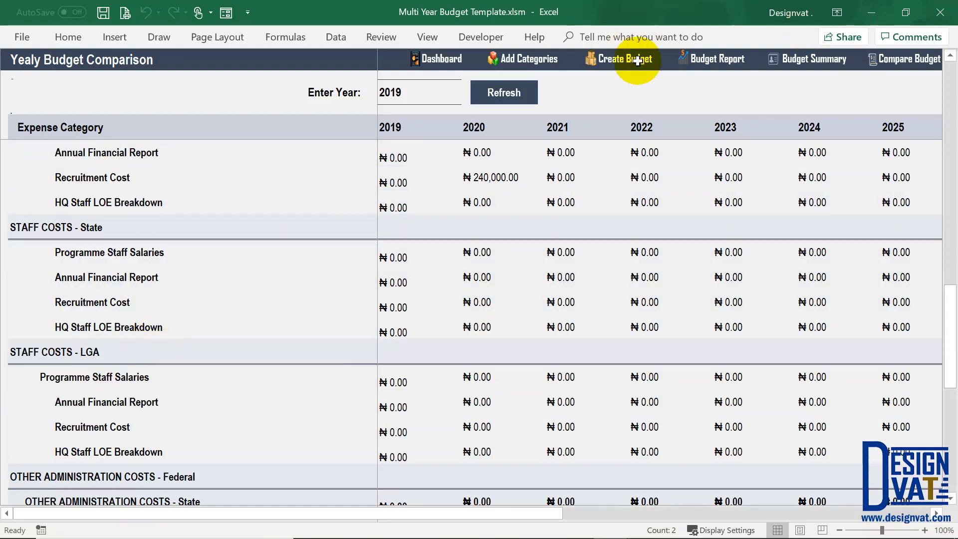
# Step: Check the 2019 amounts for Equipments and Supplies - Furniture under CAPITAL EXPENDITURE - Federal in the comparison
pyautogui.scroll(5, 421, 231)
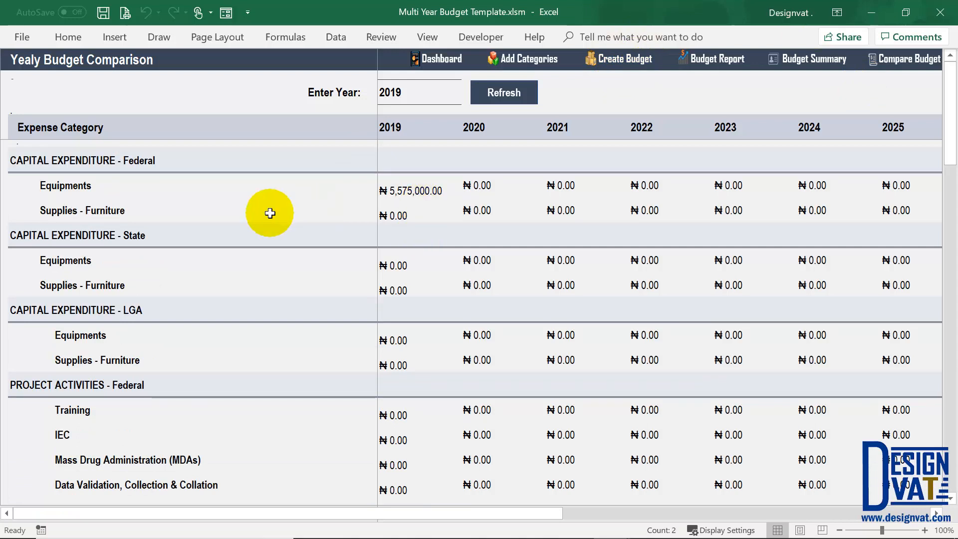
pyautogui.click(100, 192)
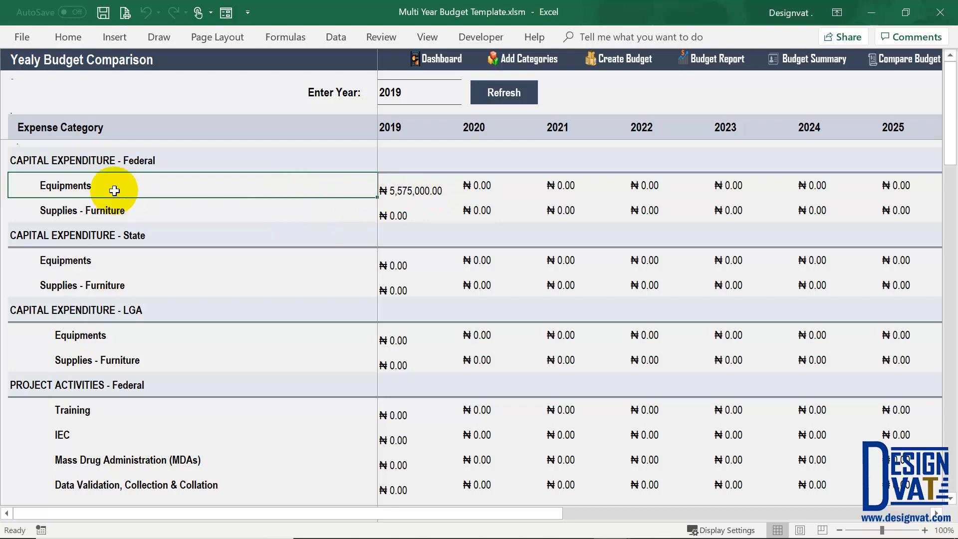
pyautogui.click(406, 185)
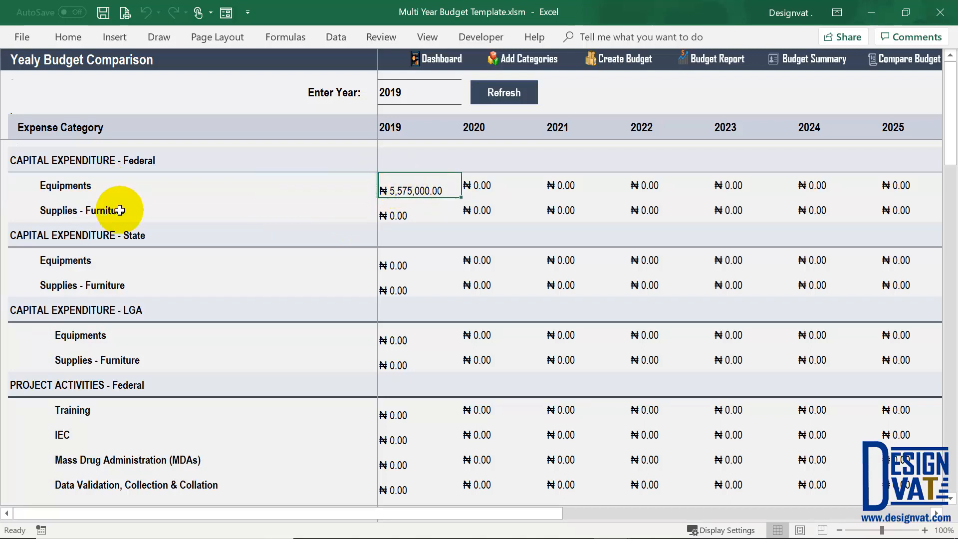
pyautogui.click(175, 209)
pyautogui.click(415, 213)
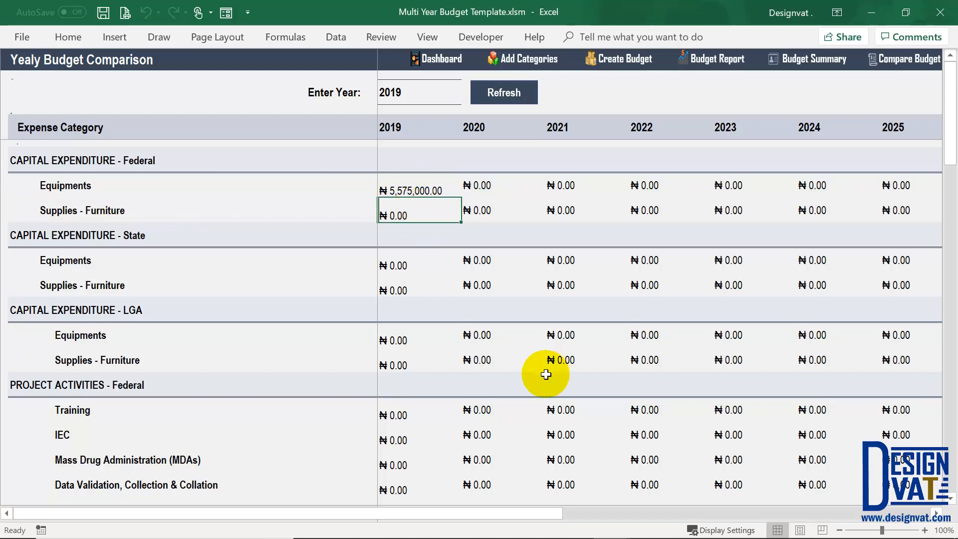
# Step: Examine the 2019 and 2020 amounts for Programme Staff Salaries and Recruitment Cost under STAFF COSTS - Federal
pyautogui.scroll(-1, 546, 373)
pyautogui.scroll(-2, 546, 373)
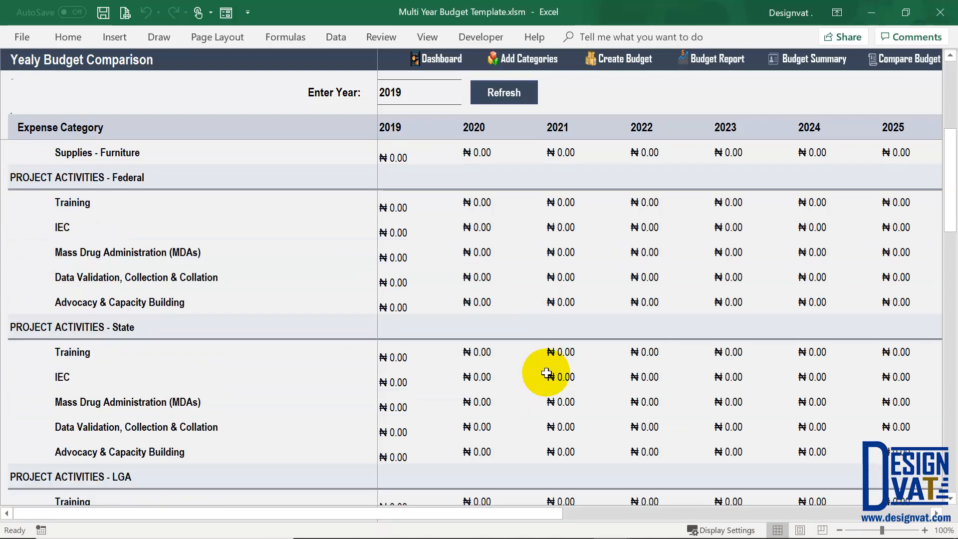
pyautogui.scroll(-4, 546, 373)
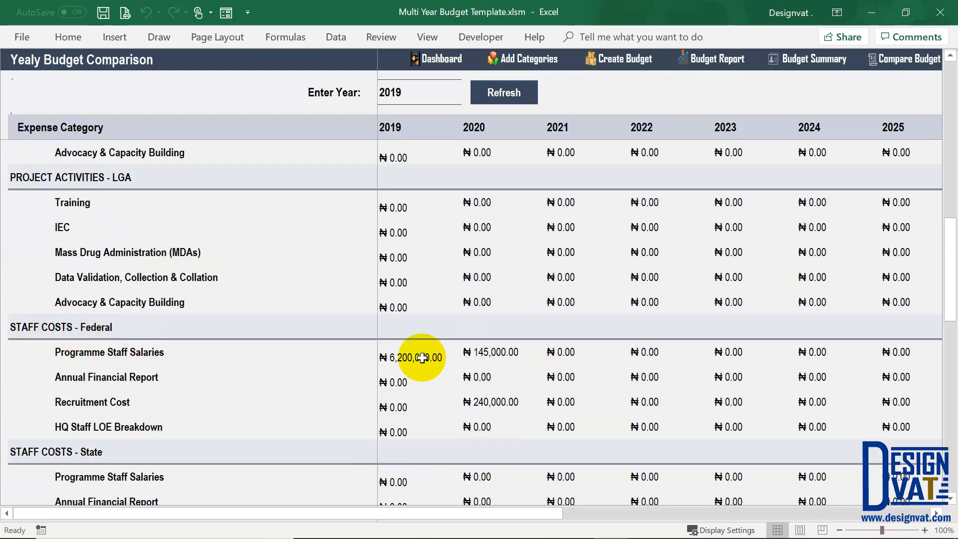
pyautogui.scroll(-2, 423, 358)
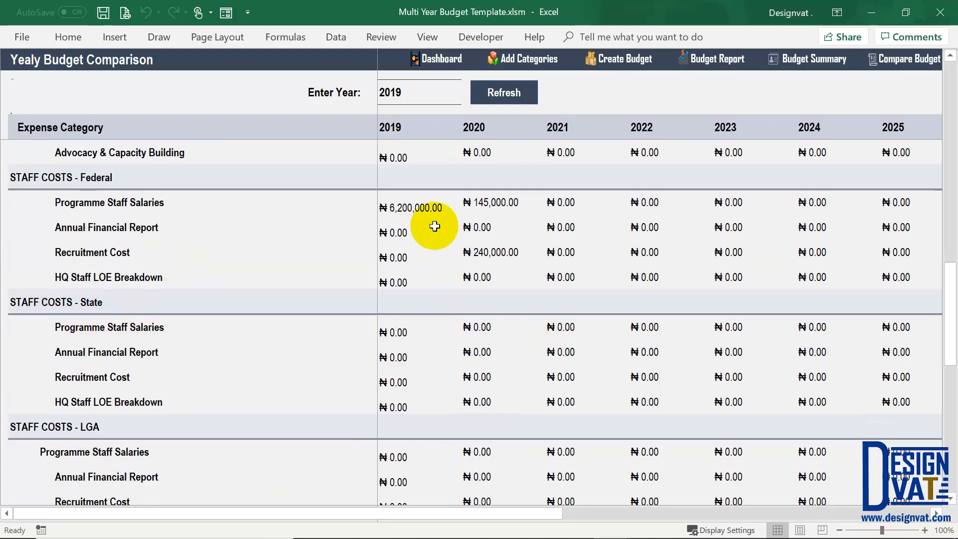
pyautogui.click(413, 208)
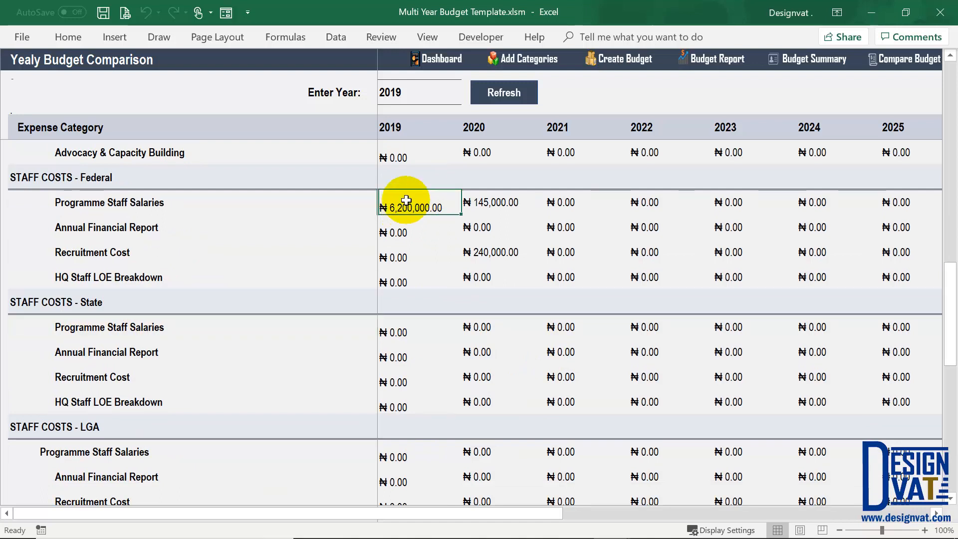
pyautogui.click(491, 202)
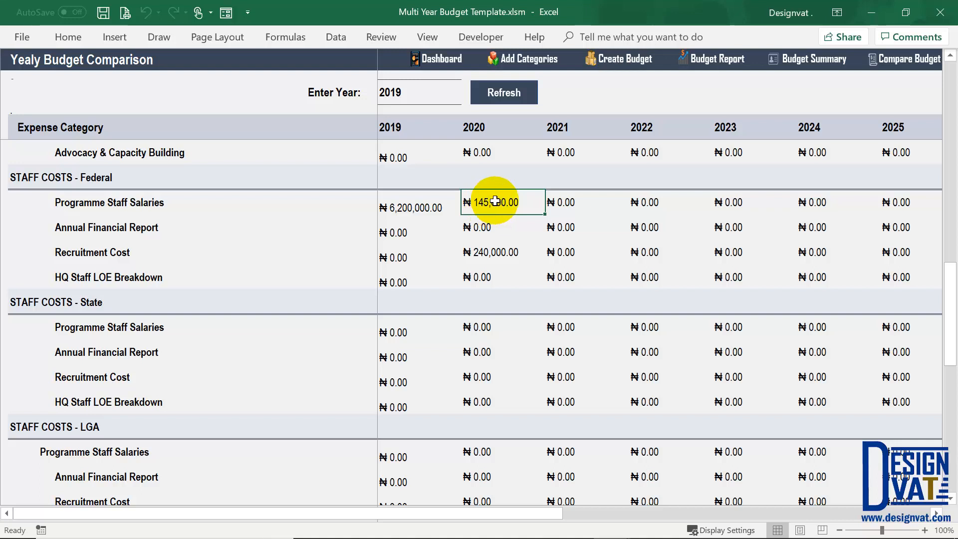
pyautogui.click(490, 254)
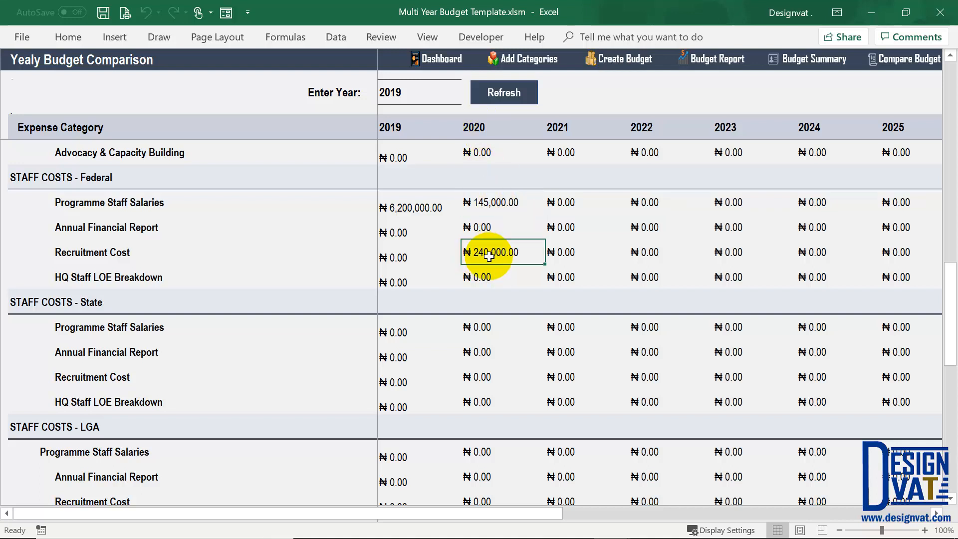
pyautogui.click(122, 250)
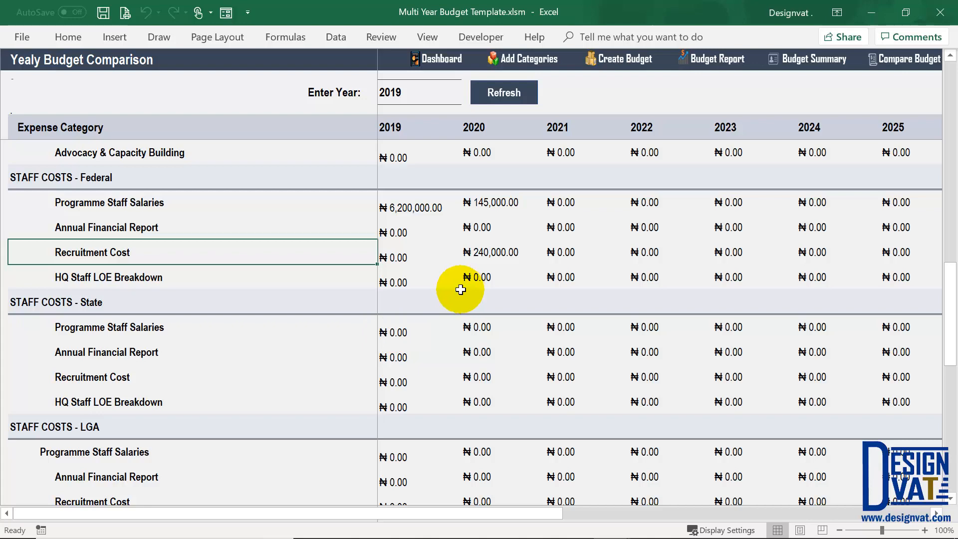
# Step: Check the 2020 amount for Equipments under CAPITAL EXPENDITURE - Federal
pyautogui.scroll(1, 460, 289)
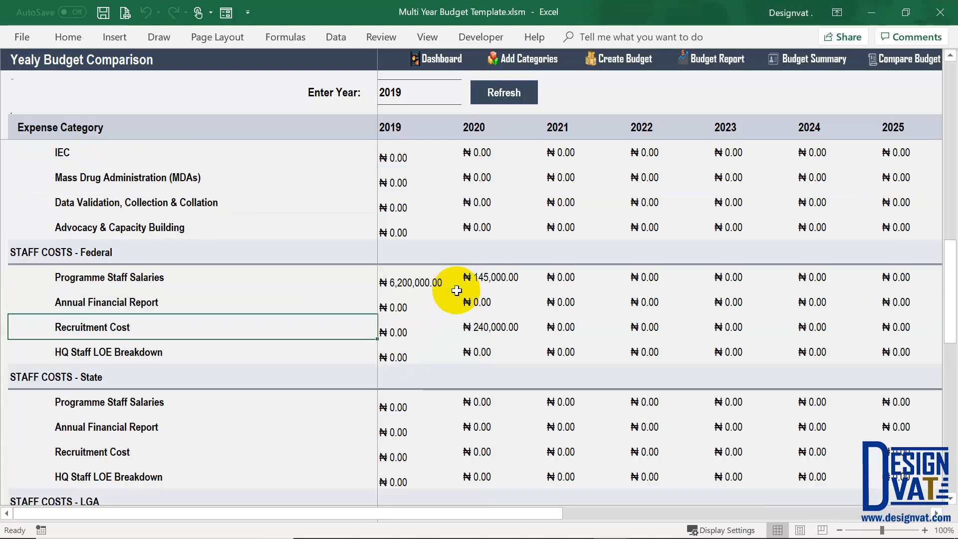
pyautogui.scroll(4, 457, 290)
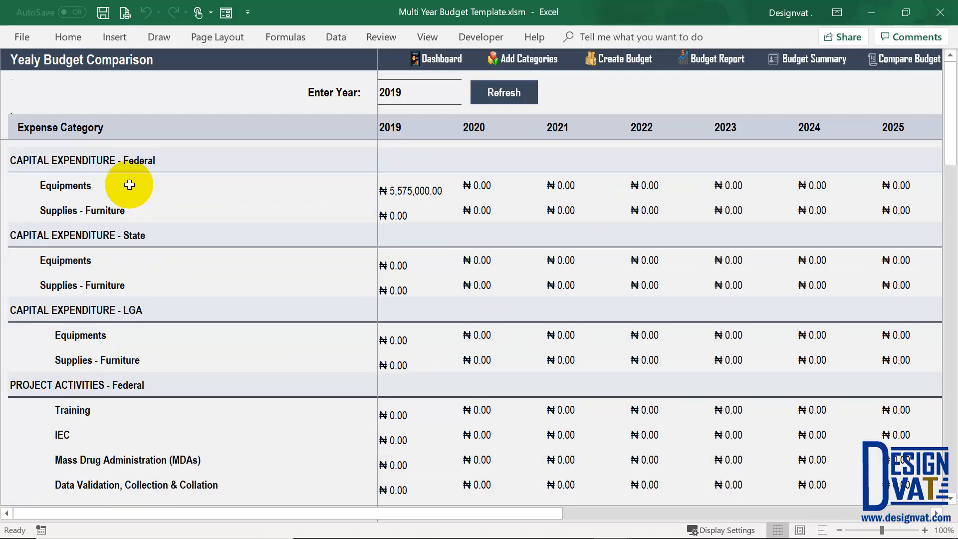
pyautogui.click(82, 184)
pyautogui.click(482, 183)
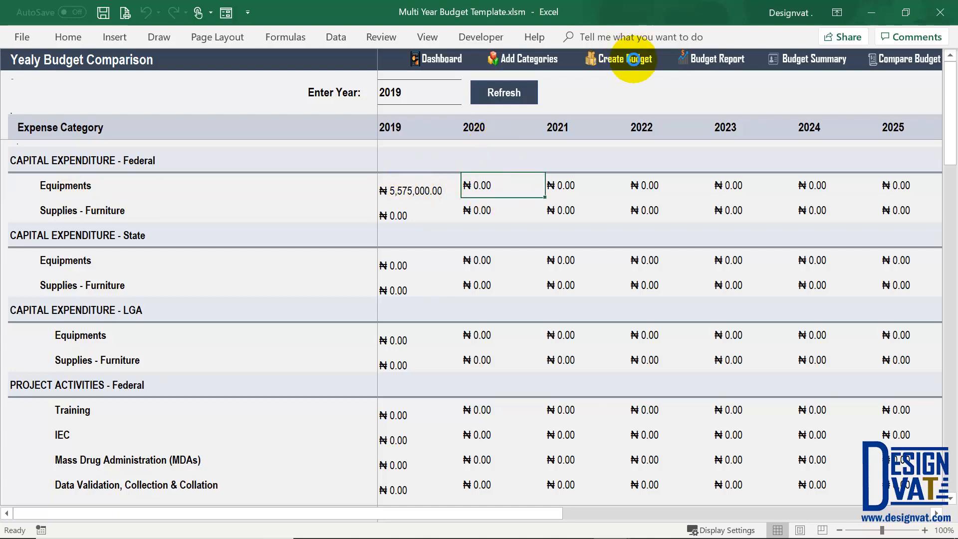
# Step: Add one budget row dated 21-01-2020 for CAPITAL EXPENDITURE - Federal with the sub-category Equipments to the yearly estimated budget
pyautogui.click(626, 60)
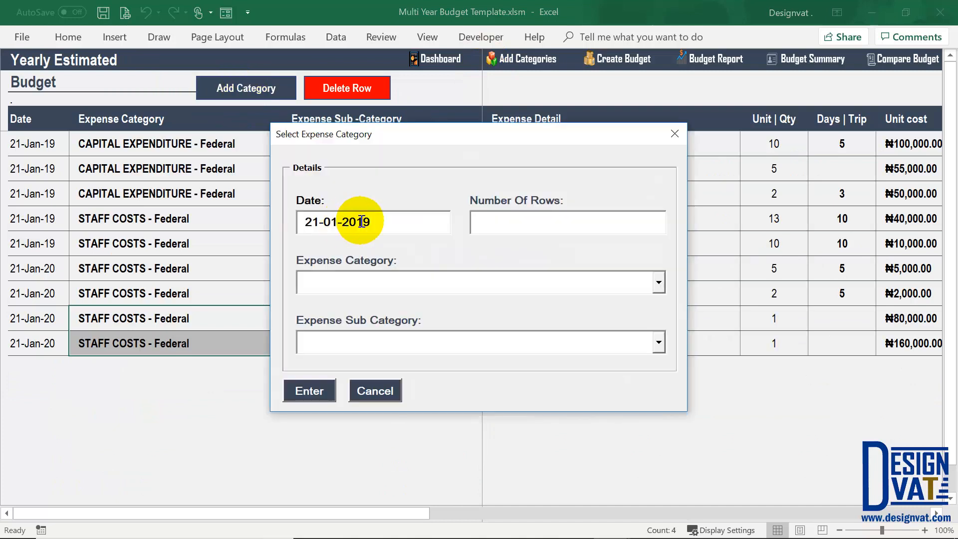
pyautogui.press('BackSpace')
pyautogui.press('BackSpace')
pyautogui.write('20')
pyautogui.press('Tab')
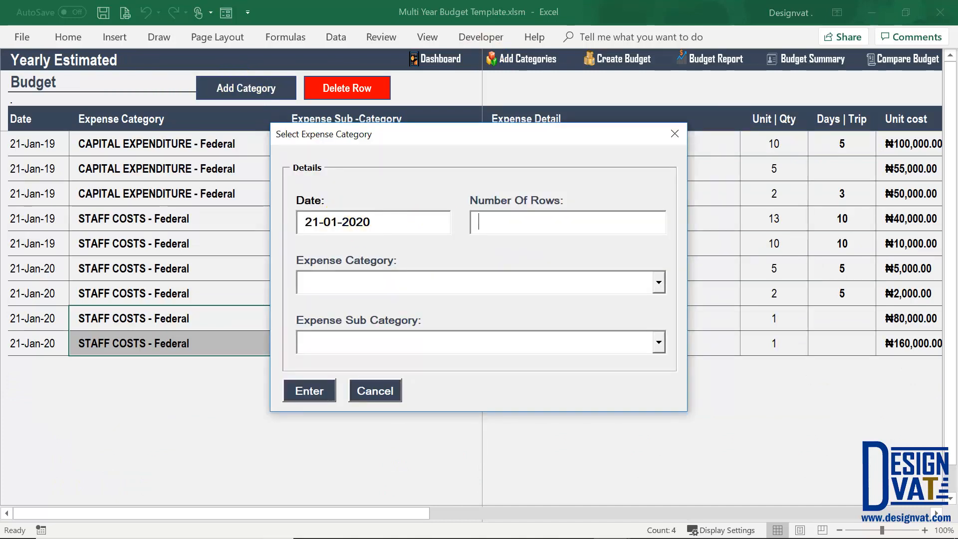
pyautogui.write('1')
pyautogui.press('Tab')
pyautogui.click(658, 284)
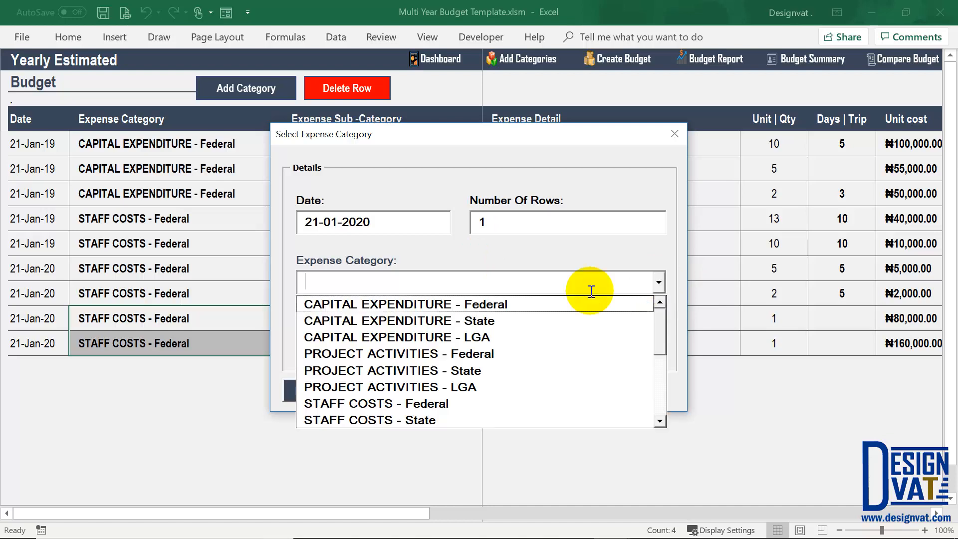
pyautogui.click(586, 304)
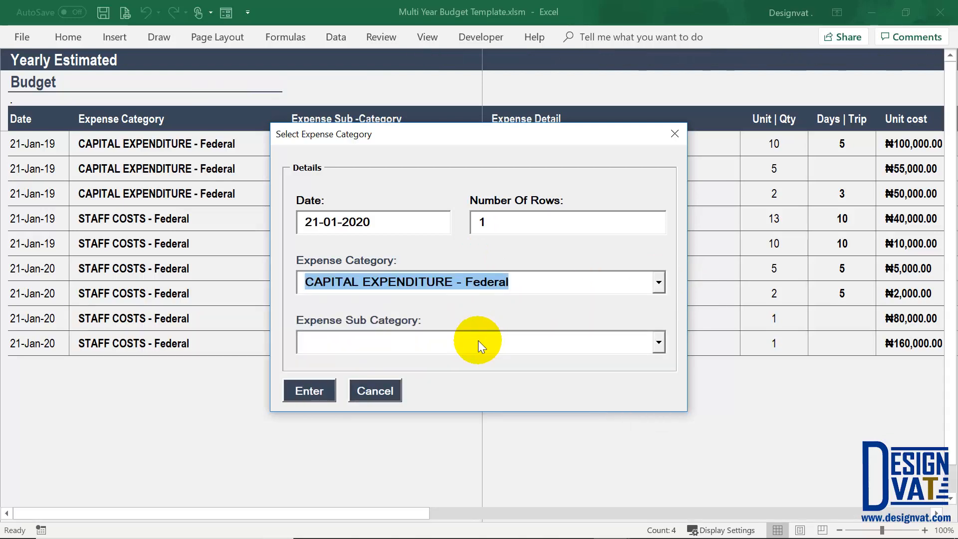
pyautogui.click(430, 339)
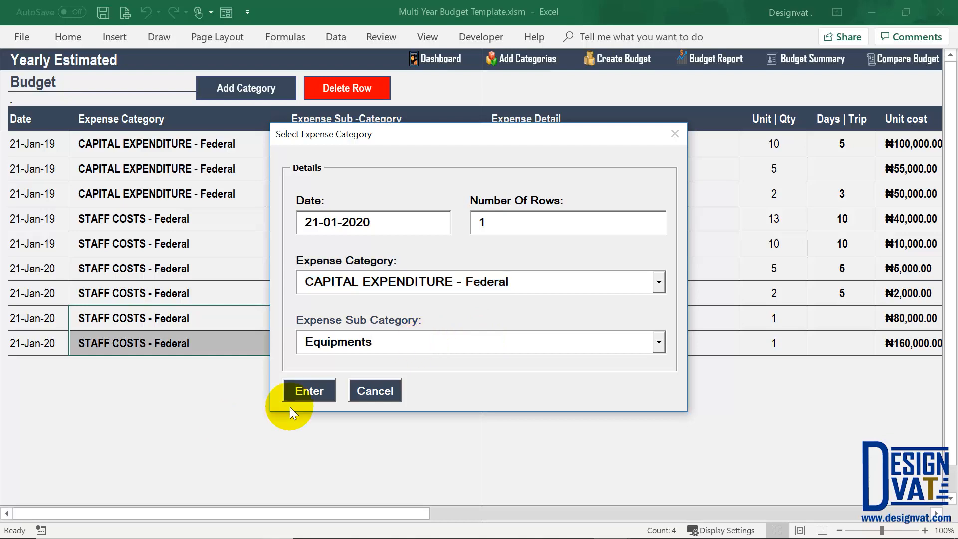
pyautogui.click(311, 391)
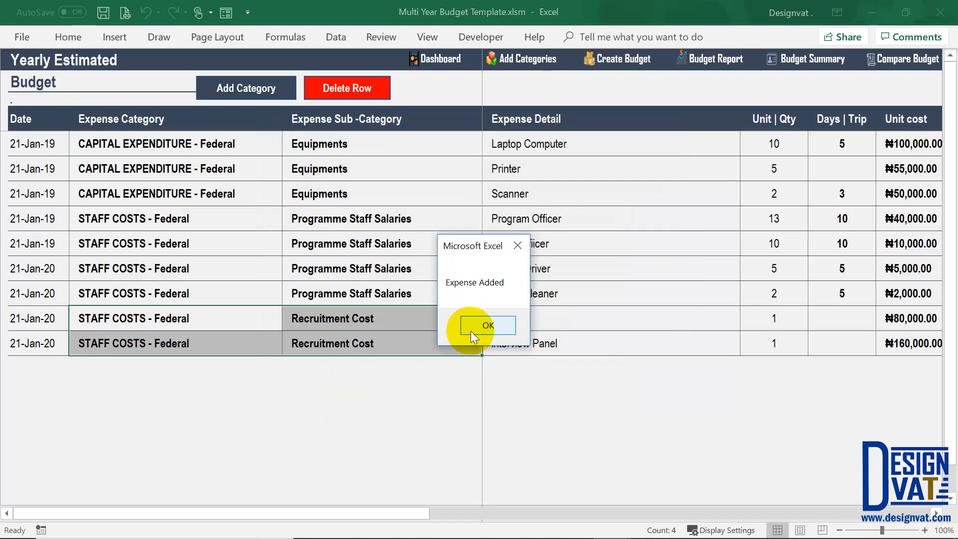
pyautogui.click(469, 325)
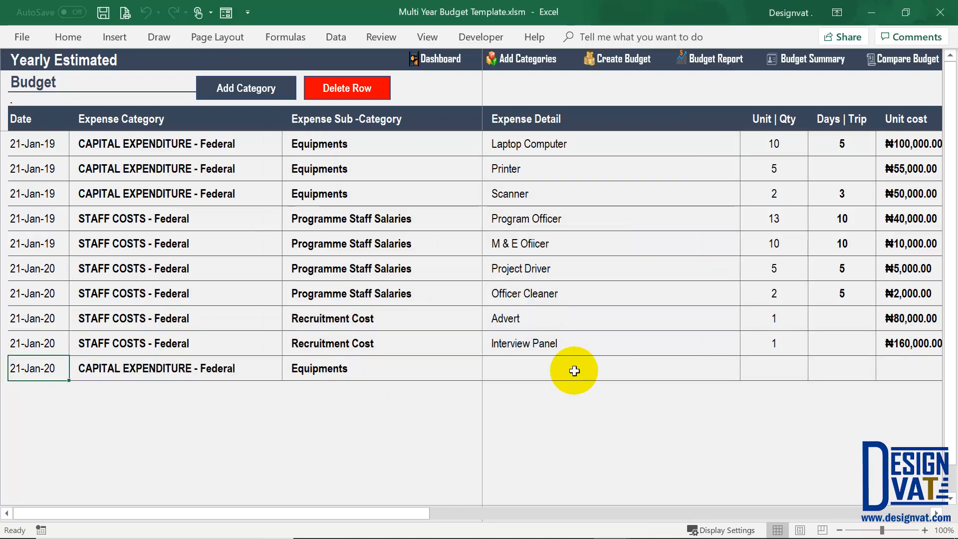
# Step: Fill in the new Equipments row with the expense detail Projector, quantity 2, unit cost 65000 and dollar rate 320
pyautogui.click(565, 369)
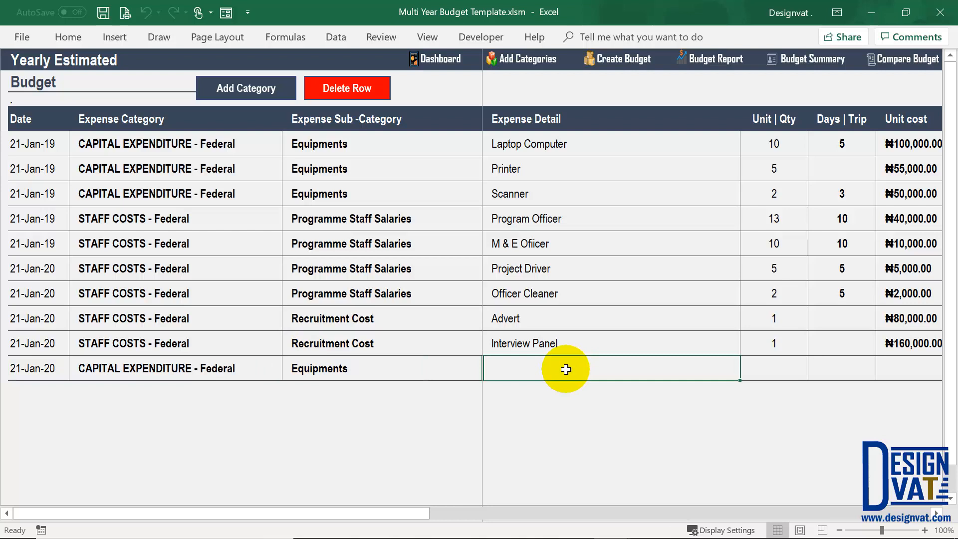
pyautogui.write('Projector')
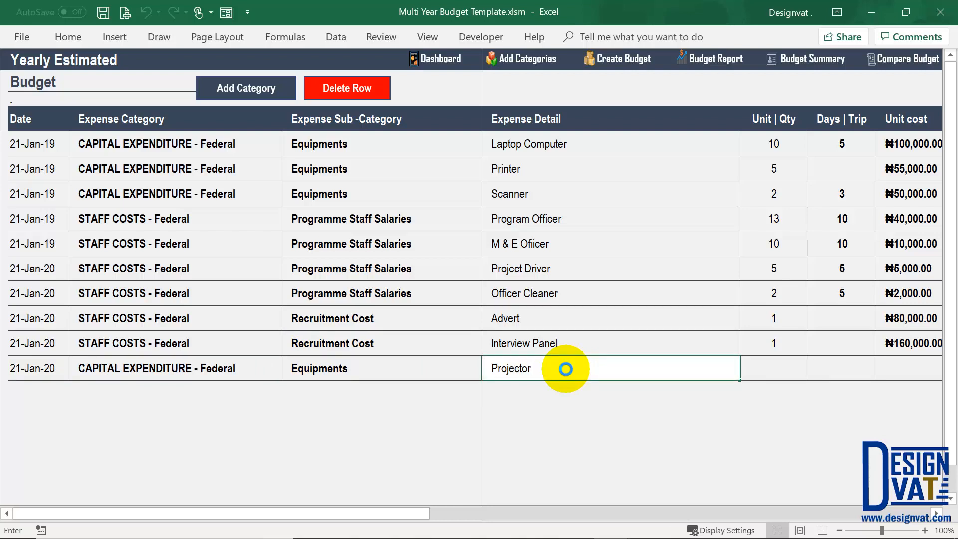
pyautogui.press('Tab')
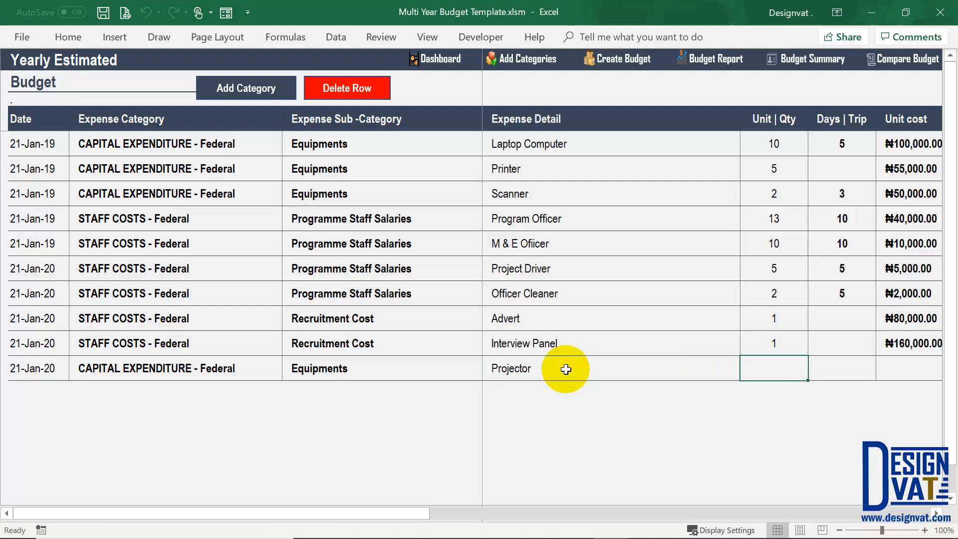
pyautogui.write('2')
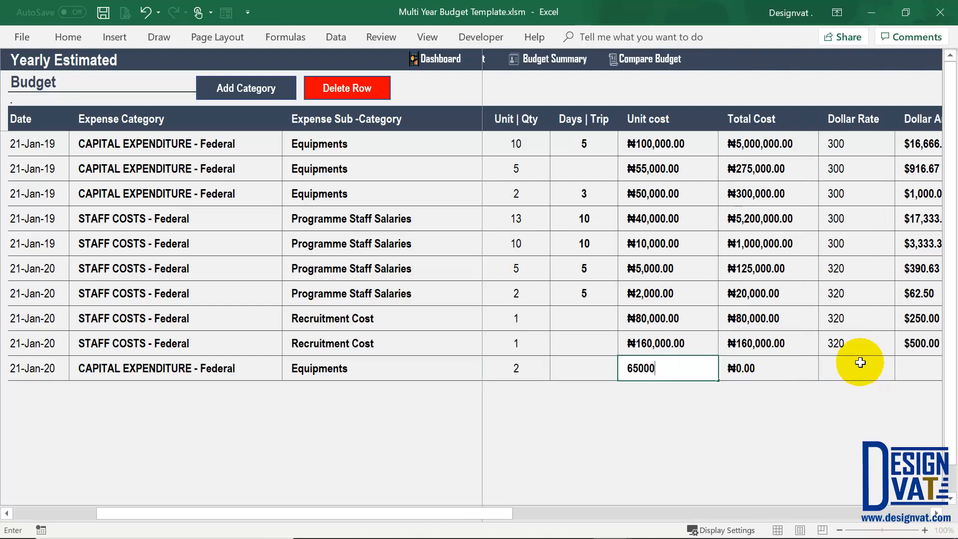
pyautogui.click(844, 369)
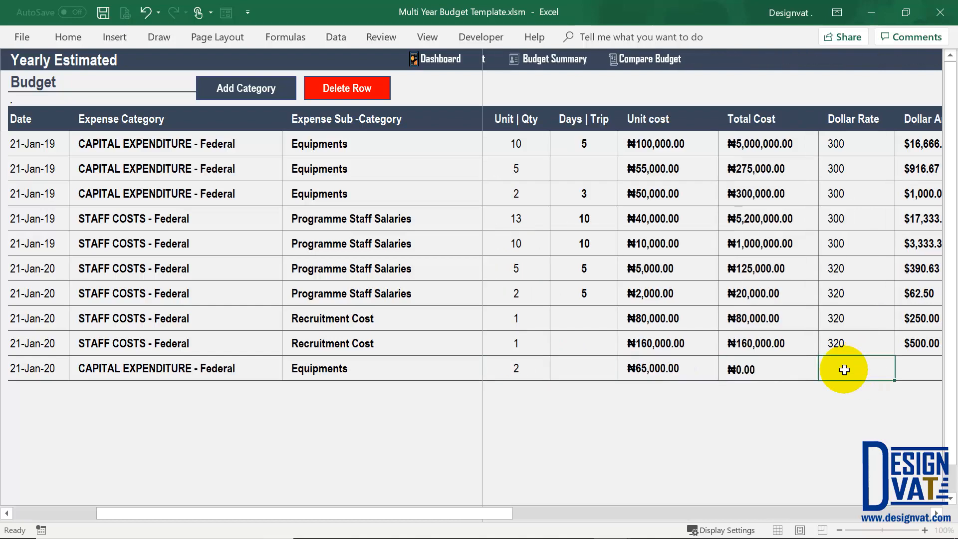
pyautogui.write('320')
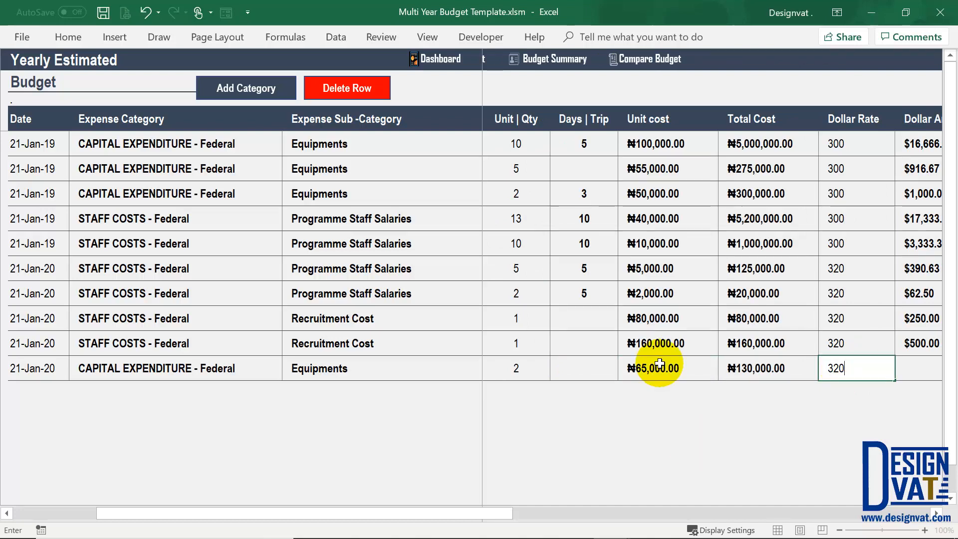
pyautogui.press('Return')
pyautogui.click(149, 367)
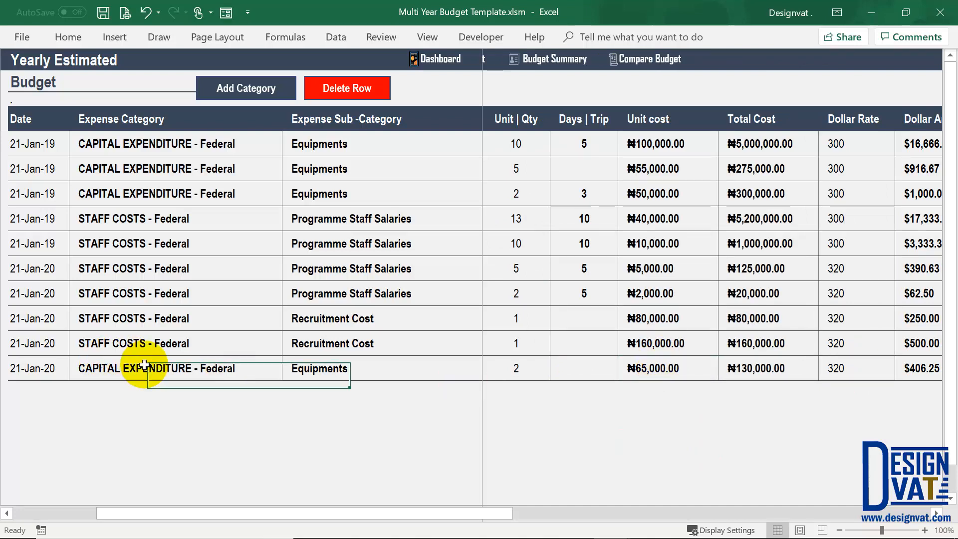
pyautogui.click(39, 366)
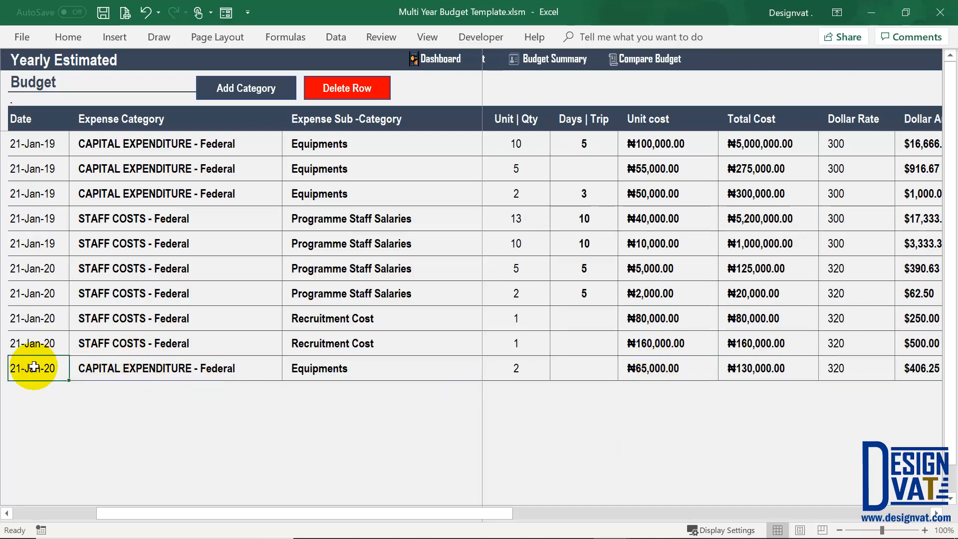
# Step: Open the yearly budget comparison and compare the CAPITAL EXPENDITURE - Federal Equipments amounts from 2019 through 2023
pyautogui.click(656, 52)
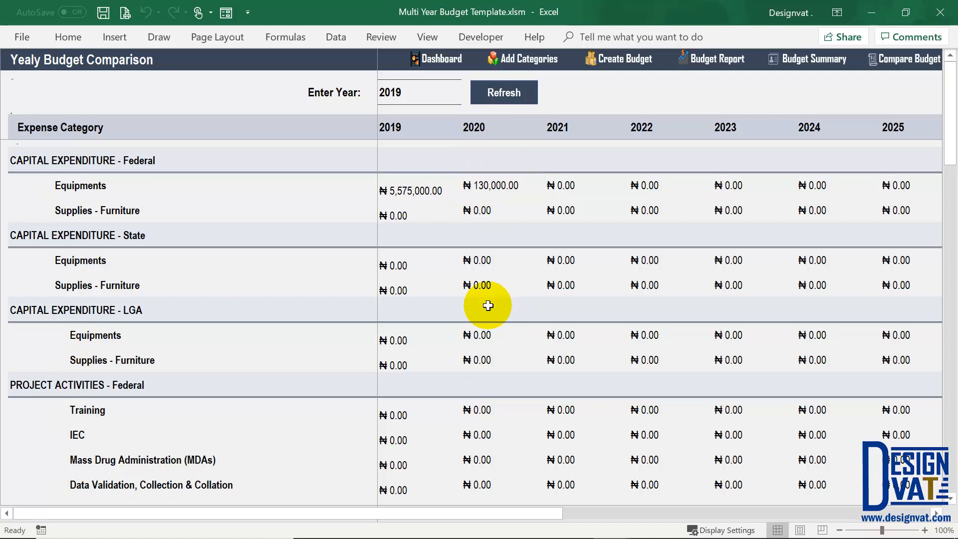
pyautogui.click(491, 185)
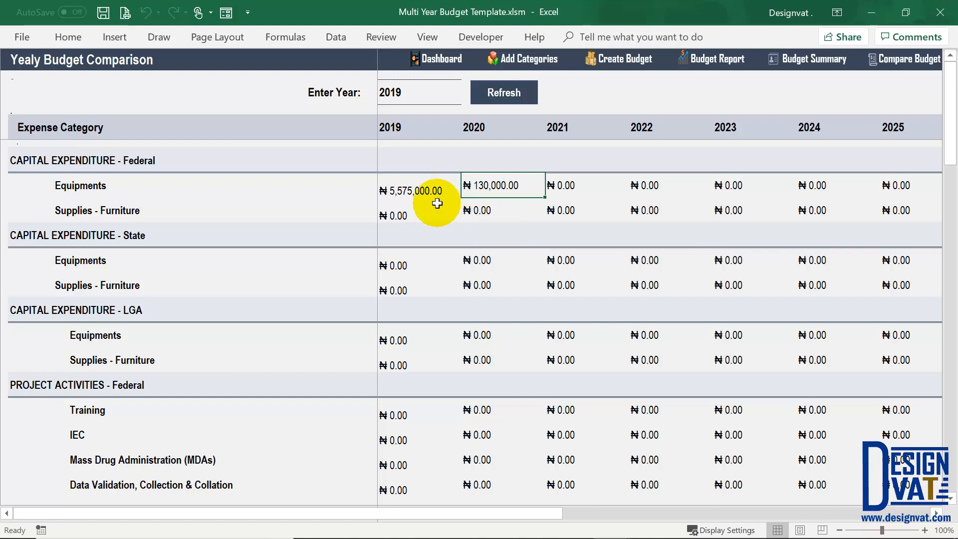
pyautogui.click(414, 190)
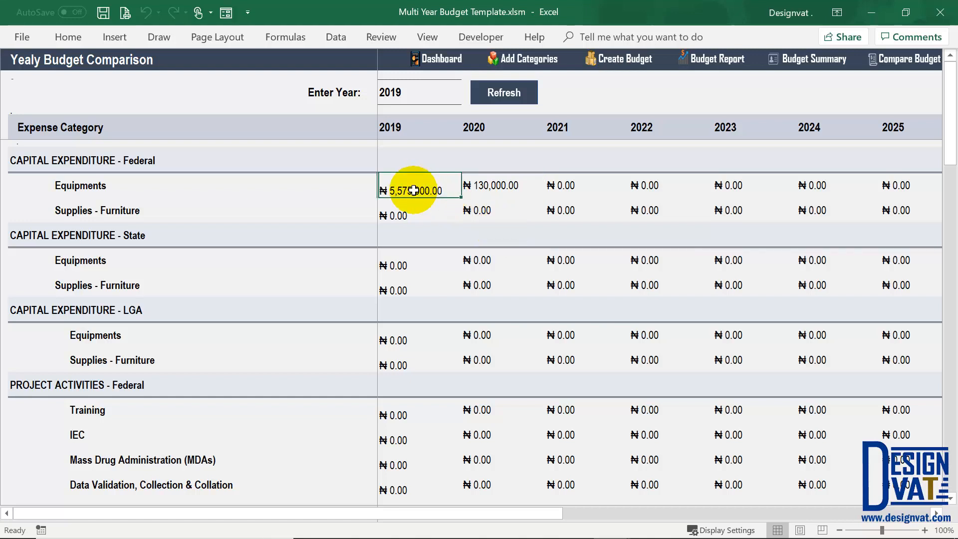
pyautogui.keyDown('shift'); pyautogui.click(505, 186); pyautogui.keyUp('shift')
pyautogui.moveTo(505, 186); pyautogui.dragTo(754, 193)
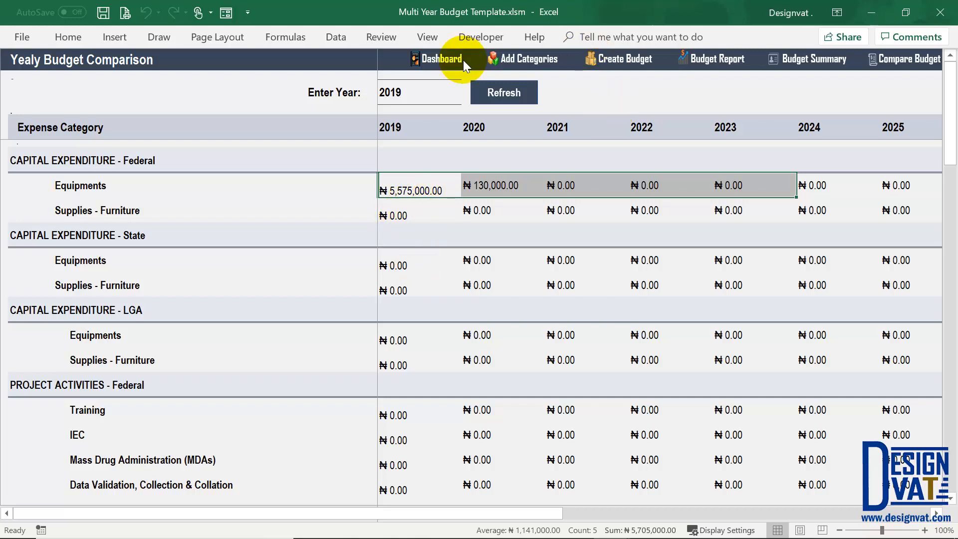
# Step: View the expense categories list and open the yearly estimated budget without adding a new entry
pyautogui.click(530, 60)
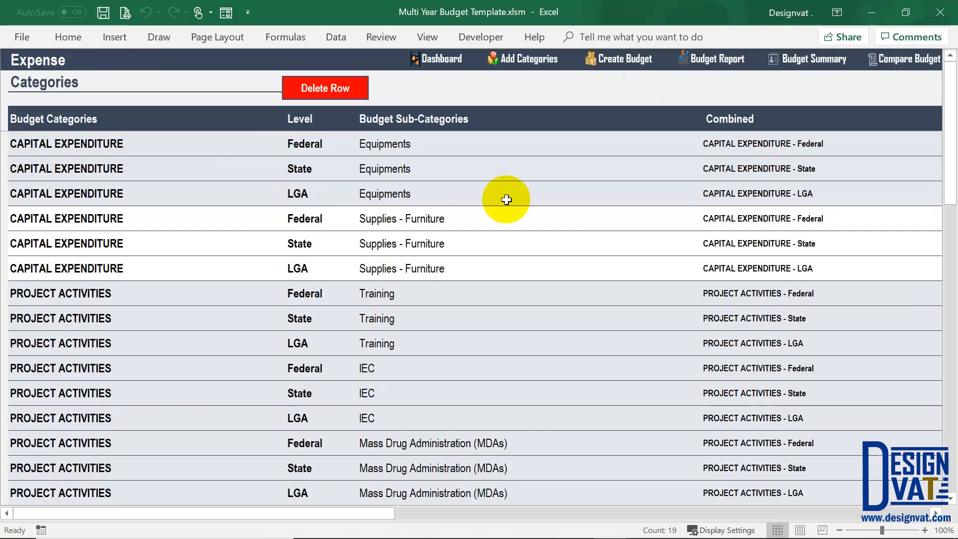
pyautogui.click(640, 58)
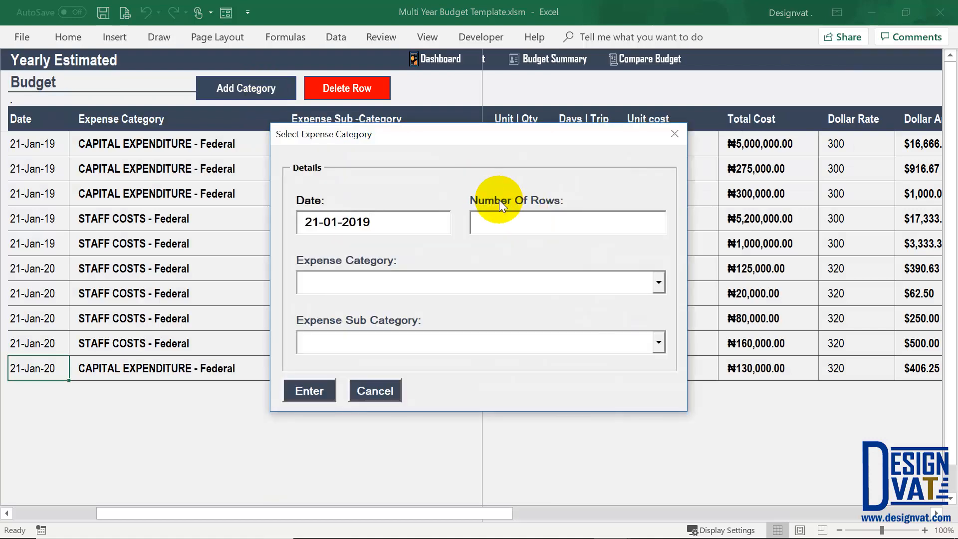
pyautogui.click(375, 390)
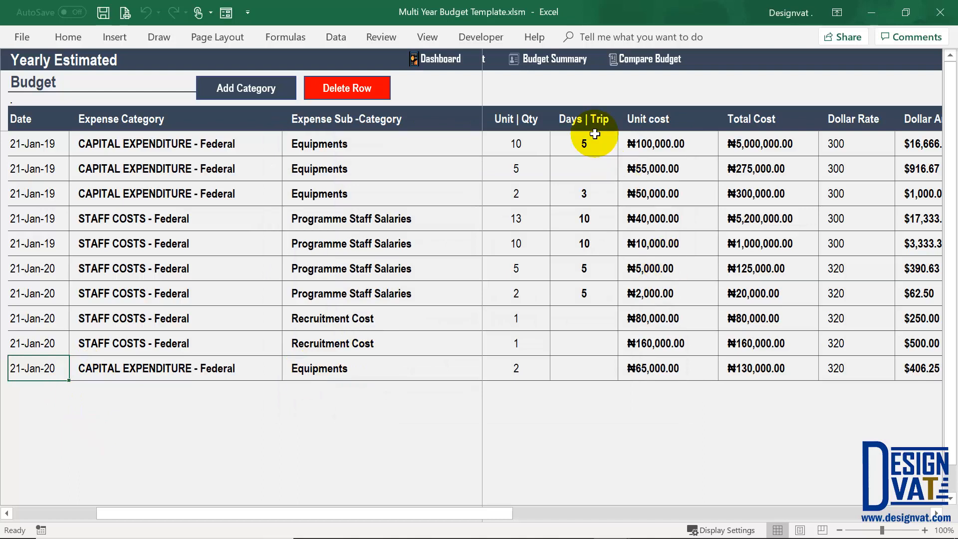
# Step: Examine the first Equipments row of the estimated budget across quantity, days, unit cost, total cost, dollar amount and remarks
pyautogui.moveTo(519, 134); pyautogui.dragTo(654, 137)
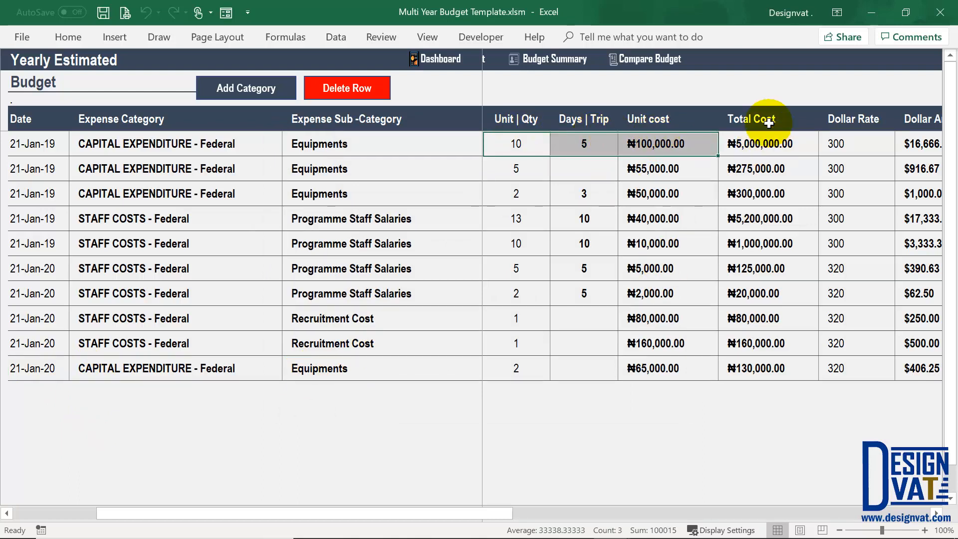
pyautogui.click(769, 145)
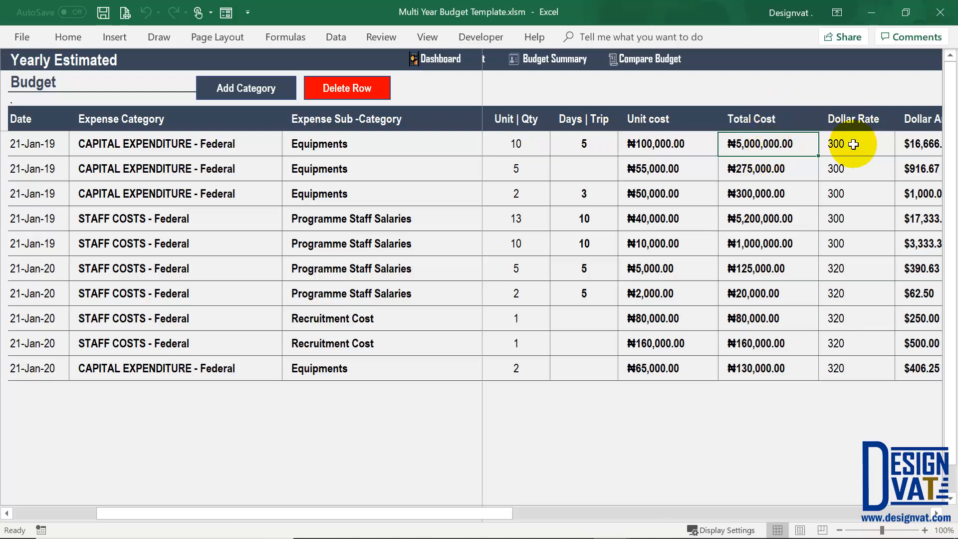
pyautogui.press('Right')
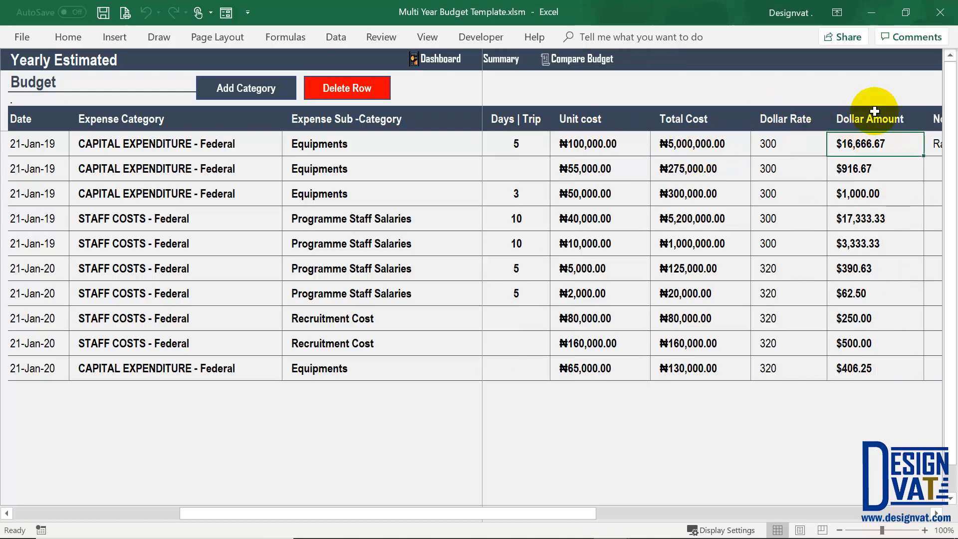
pyautogui.press('Right')
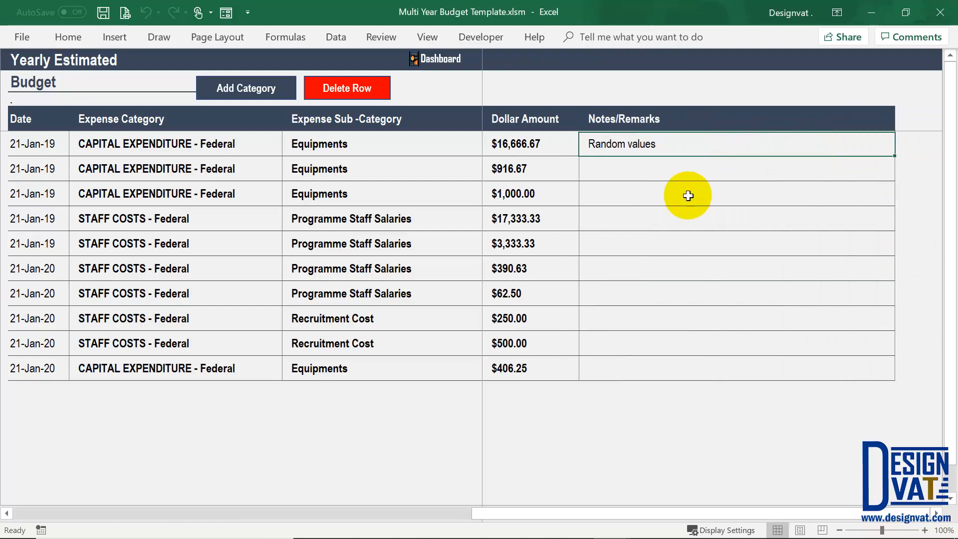
pyautogui.click(47, 515)
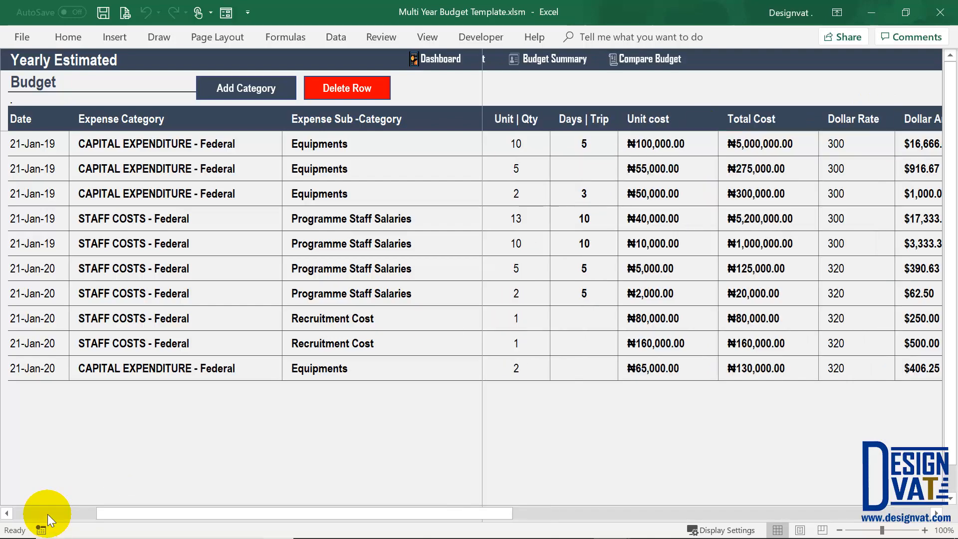
pyautogui.hscroll(-2, 252, 298)
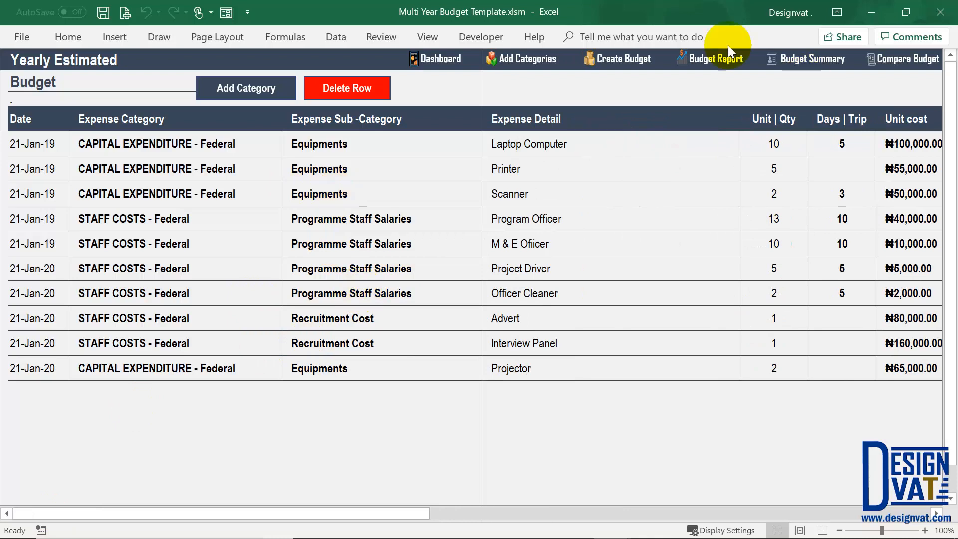
# Step: Open the 2020 budget report and check the Projector entry, the Equipments total and the CAPITAL EXPENDITURE - Federal total
pyautogui.click(714, 58)
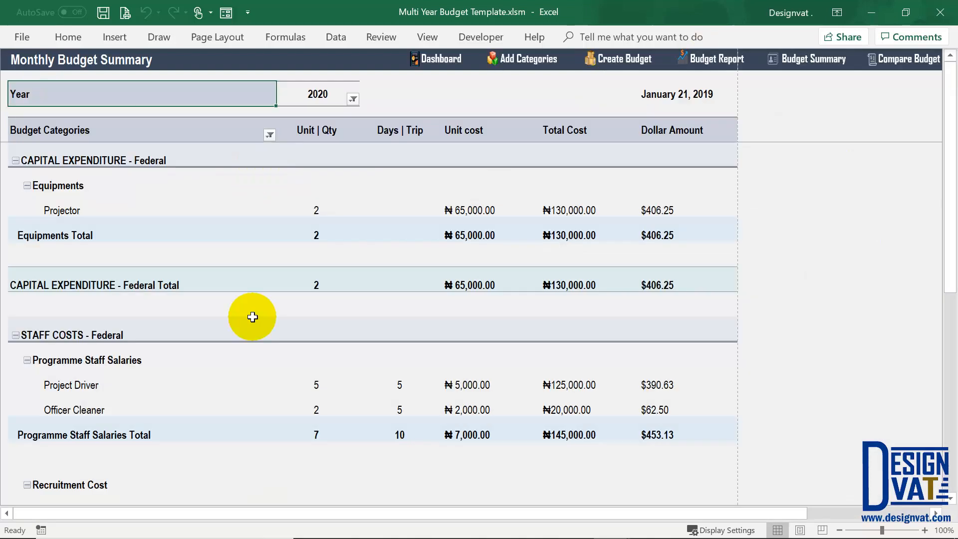
pyautogui.click(104, 212)
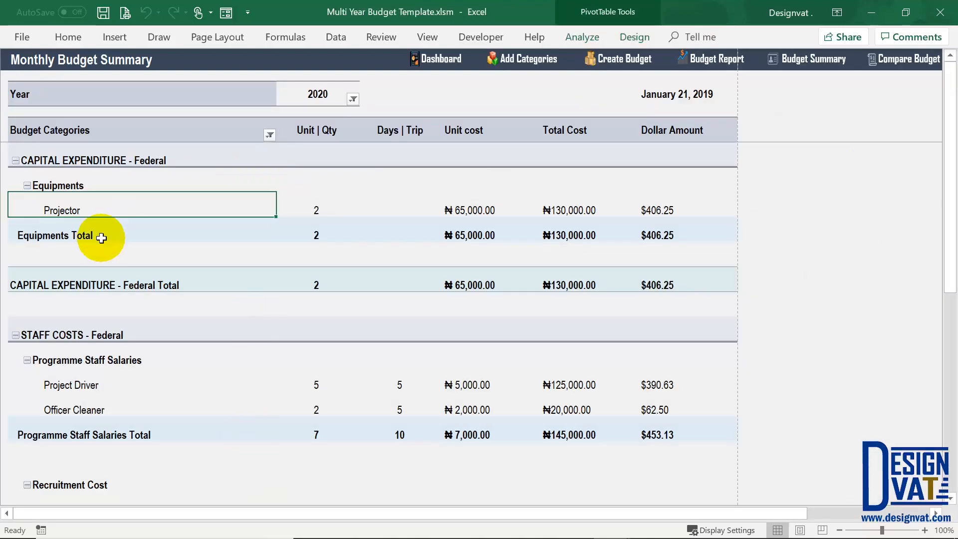
pyautogui.click(106, 230)
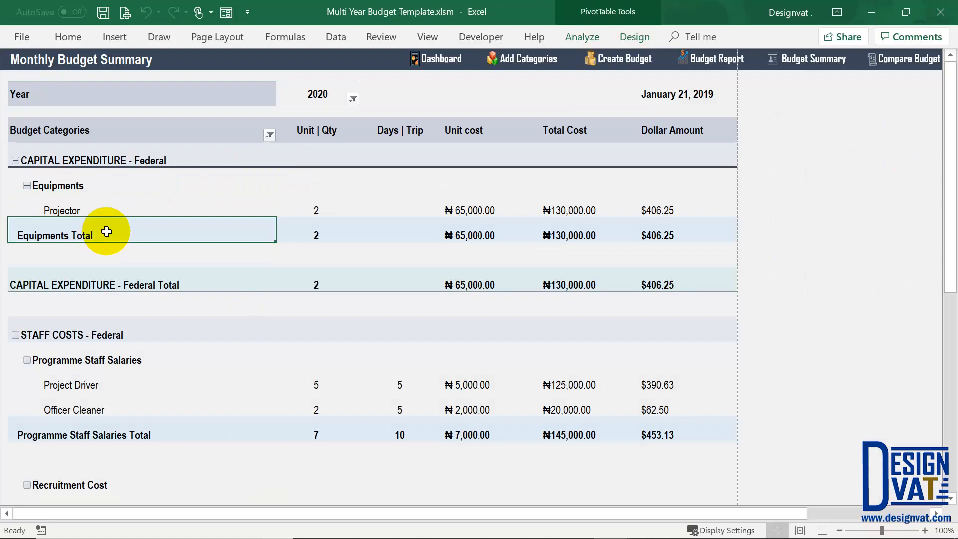
pyautogui.click(79, 280)
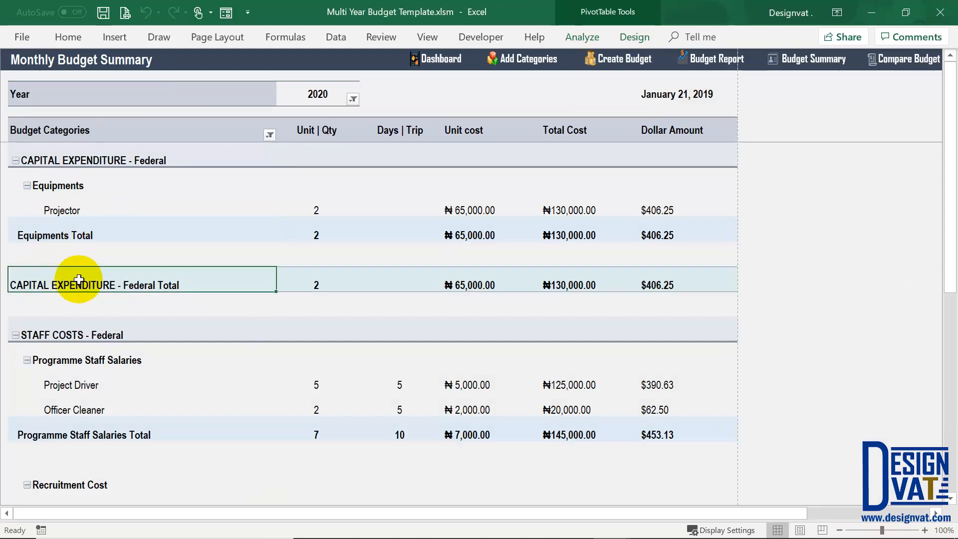
pyautogui.click(86, 231)
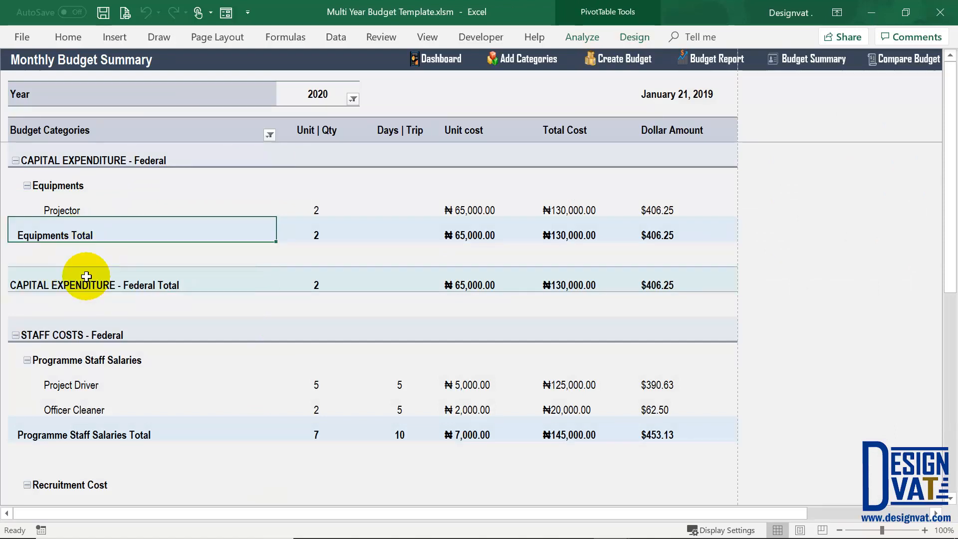
pyautogui.click(85, 277)
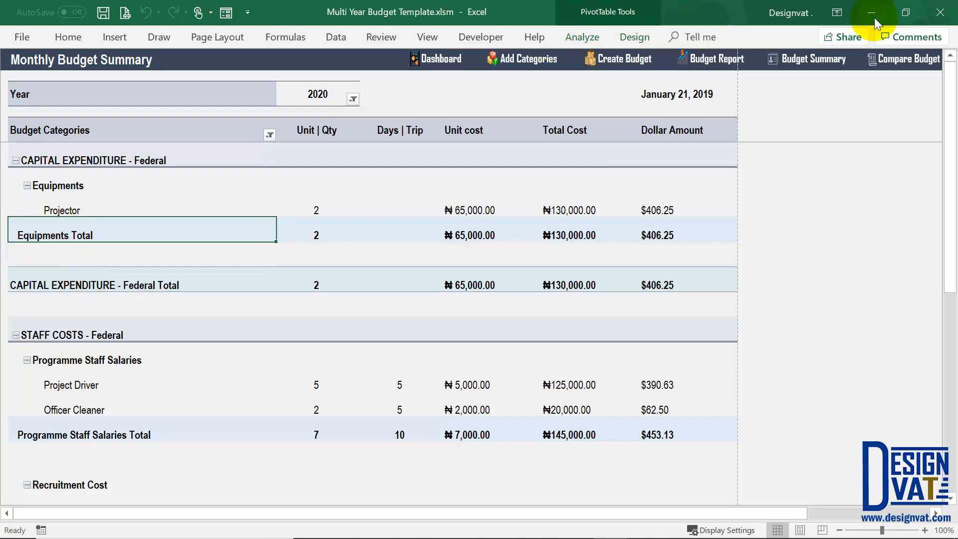
# Step: View the yearly expense category summary for 2020 and open the yearly budget comparison
pyautogui.click(817, 61)
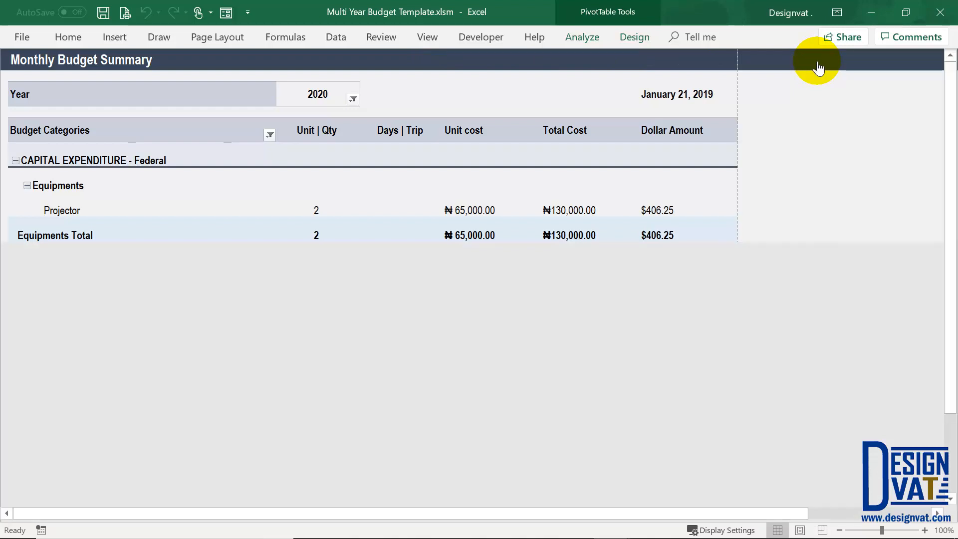
pyautogui.click(905, 57)
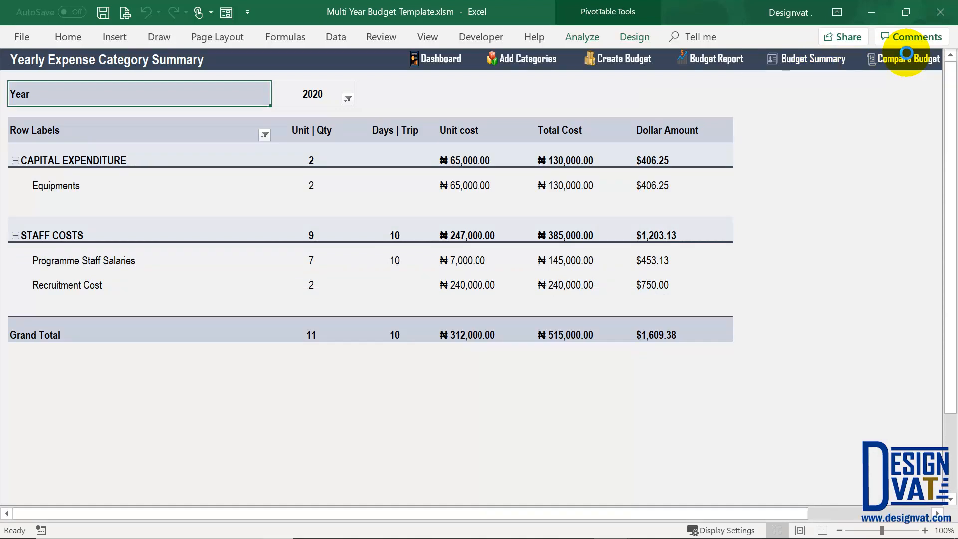